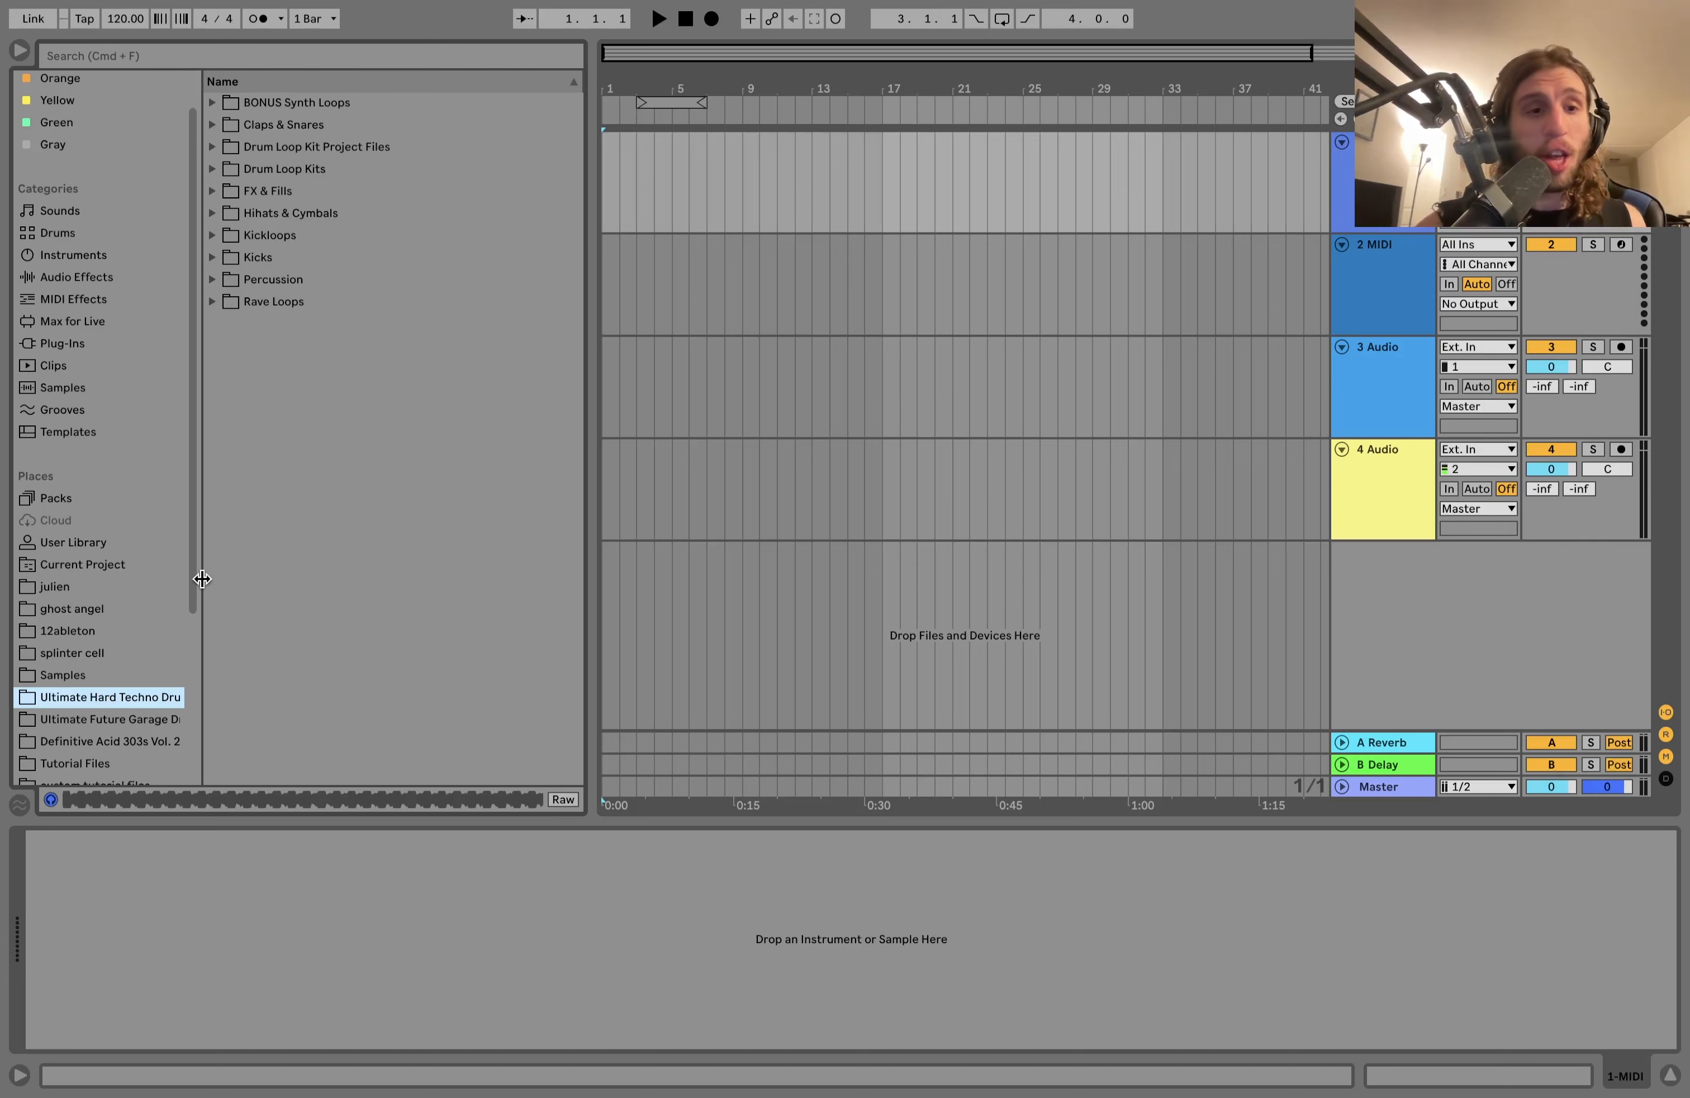
mouse_move(202, 579)
mouse_down()
mouse_move(291, 585)
mouse_move(177, 585)
mouse_move(194, 600)
mouse_up()
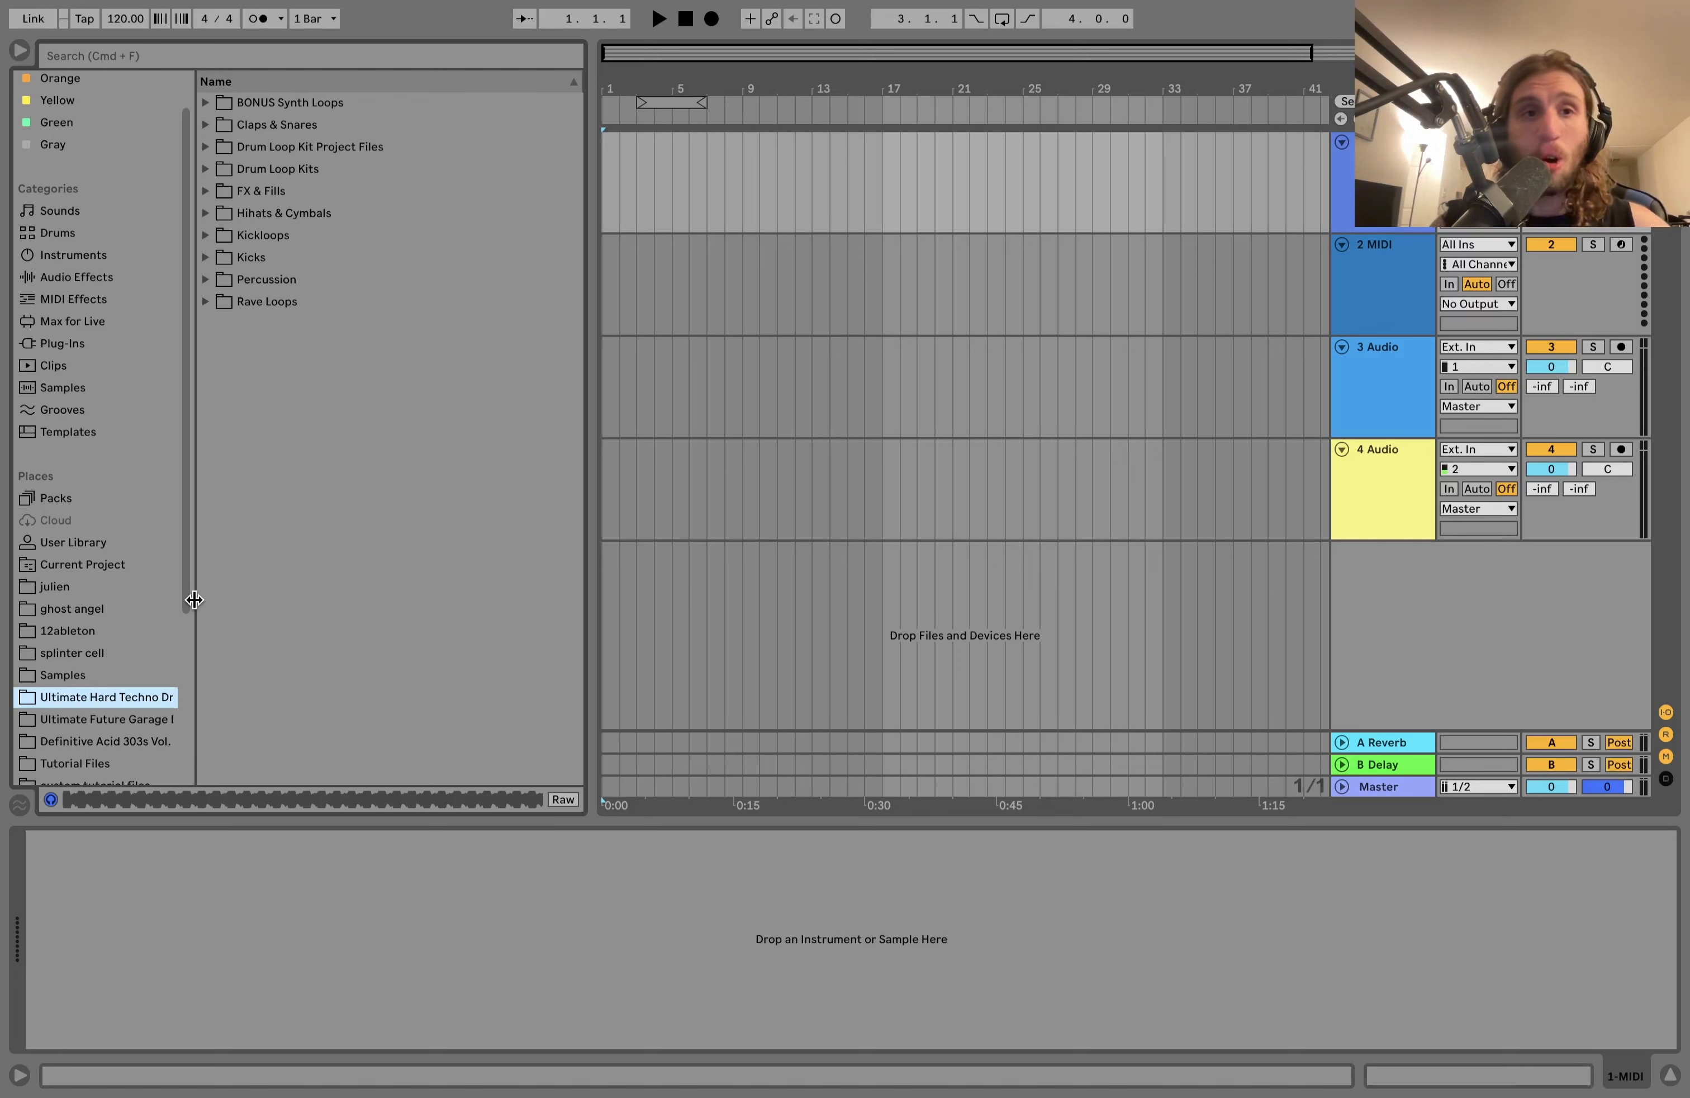
click(204, 301)
click(204, 301)
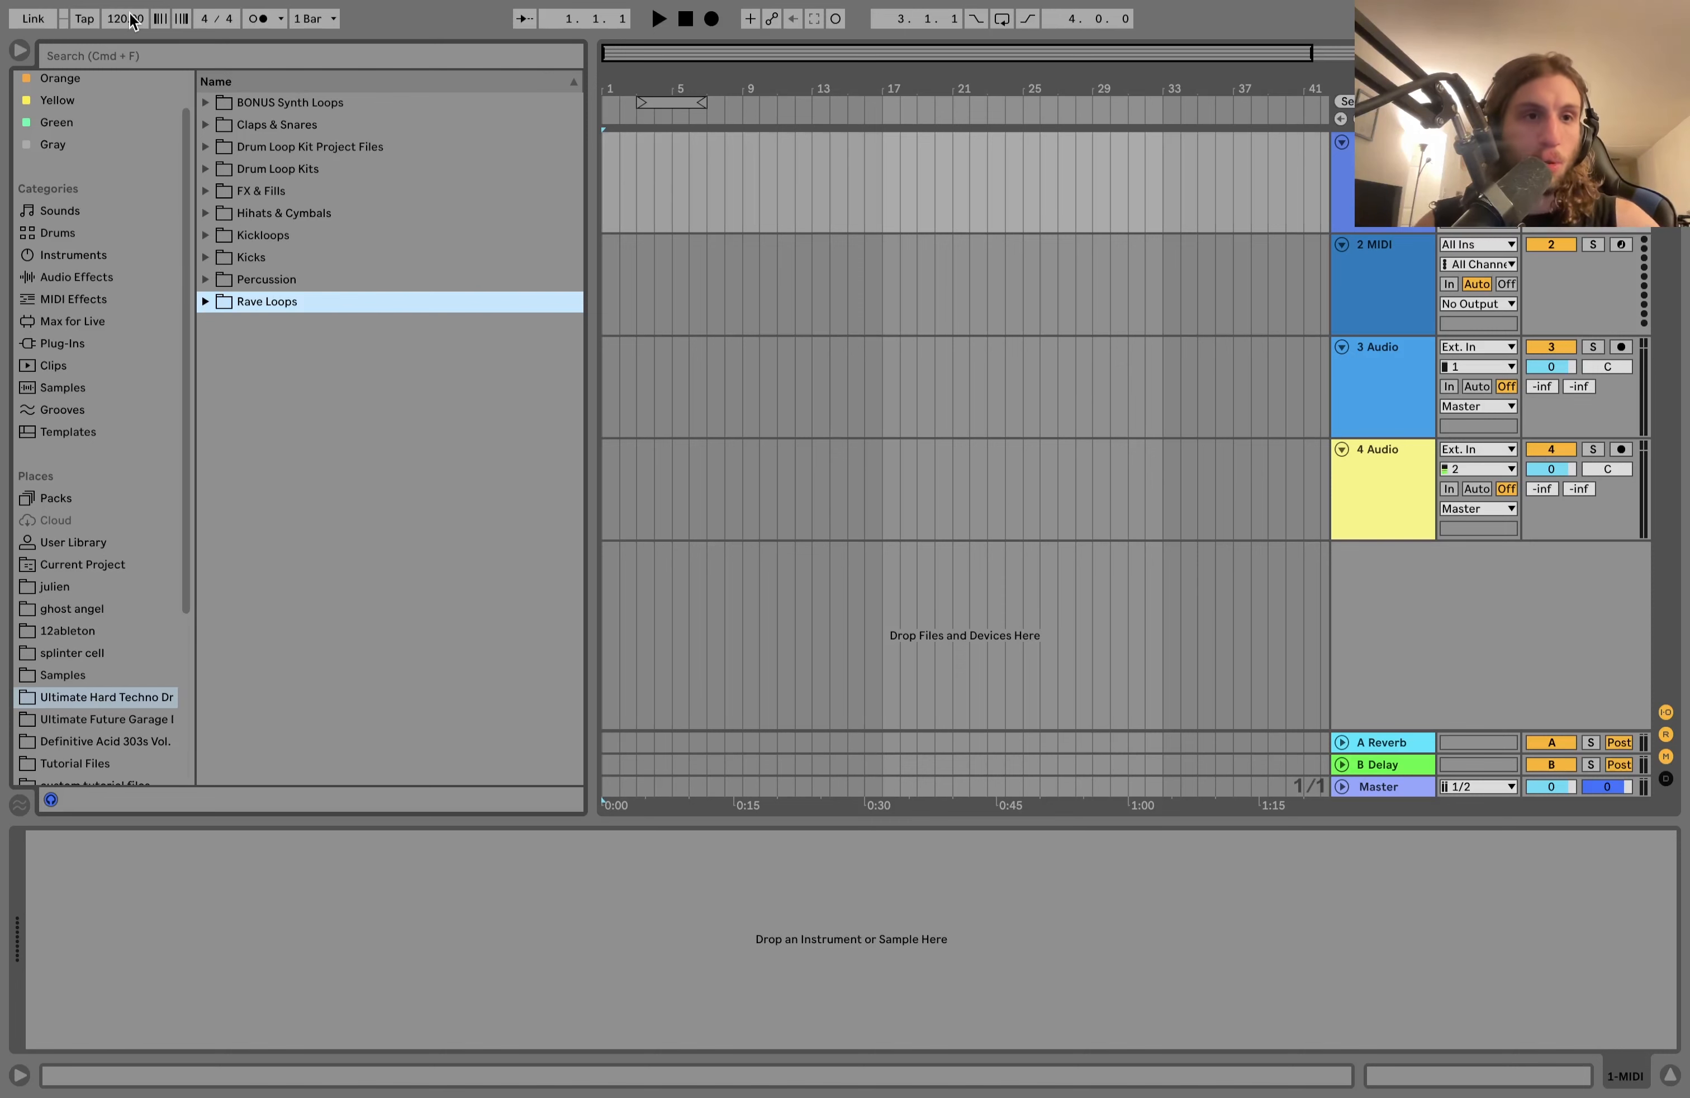
Step: Set the project tempo to 138 BPM and expand the Kicks sample folder
drag(128, 16, 128, 0)
click(204, 258)
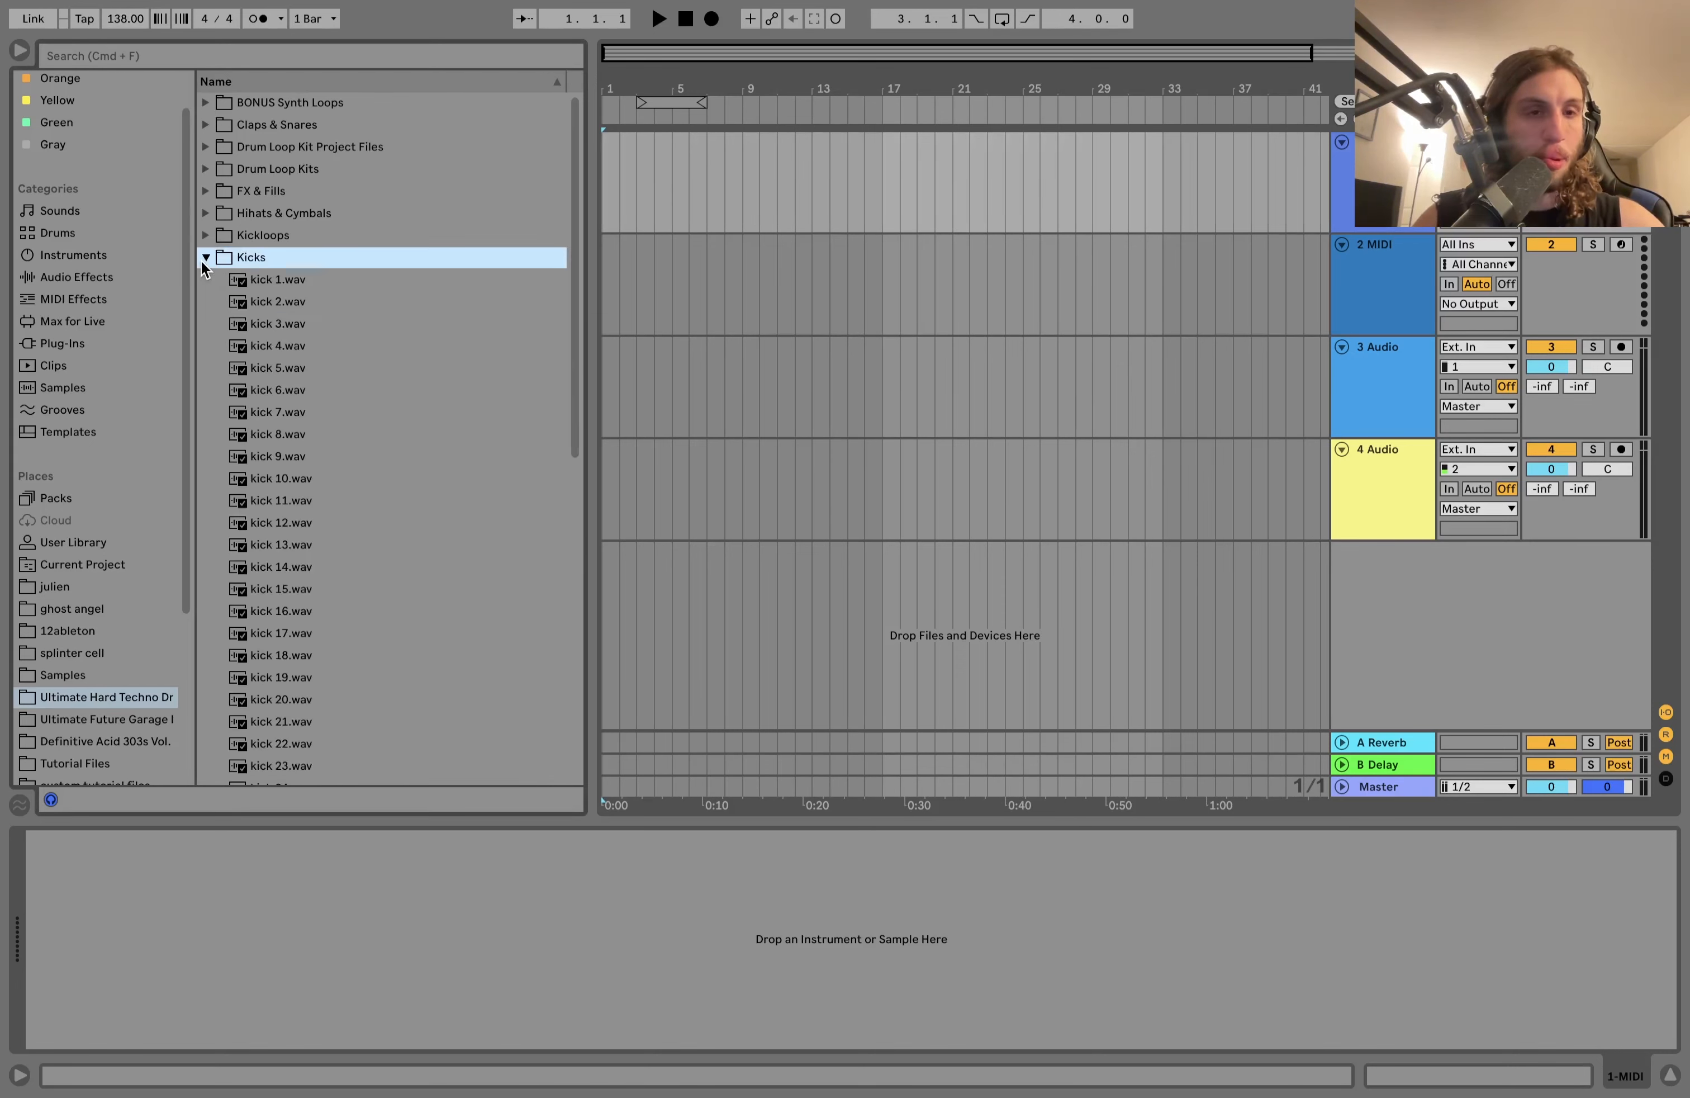
scroll(293, 394, down, 5)
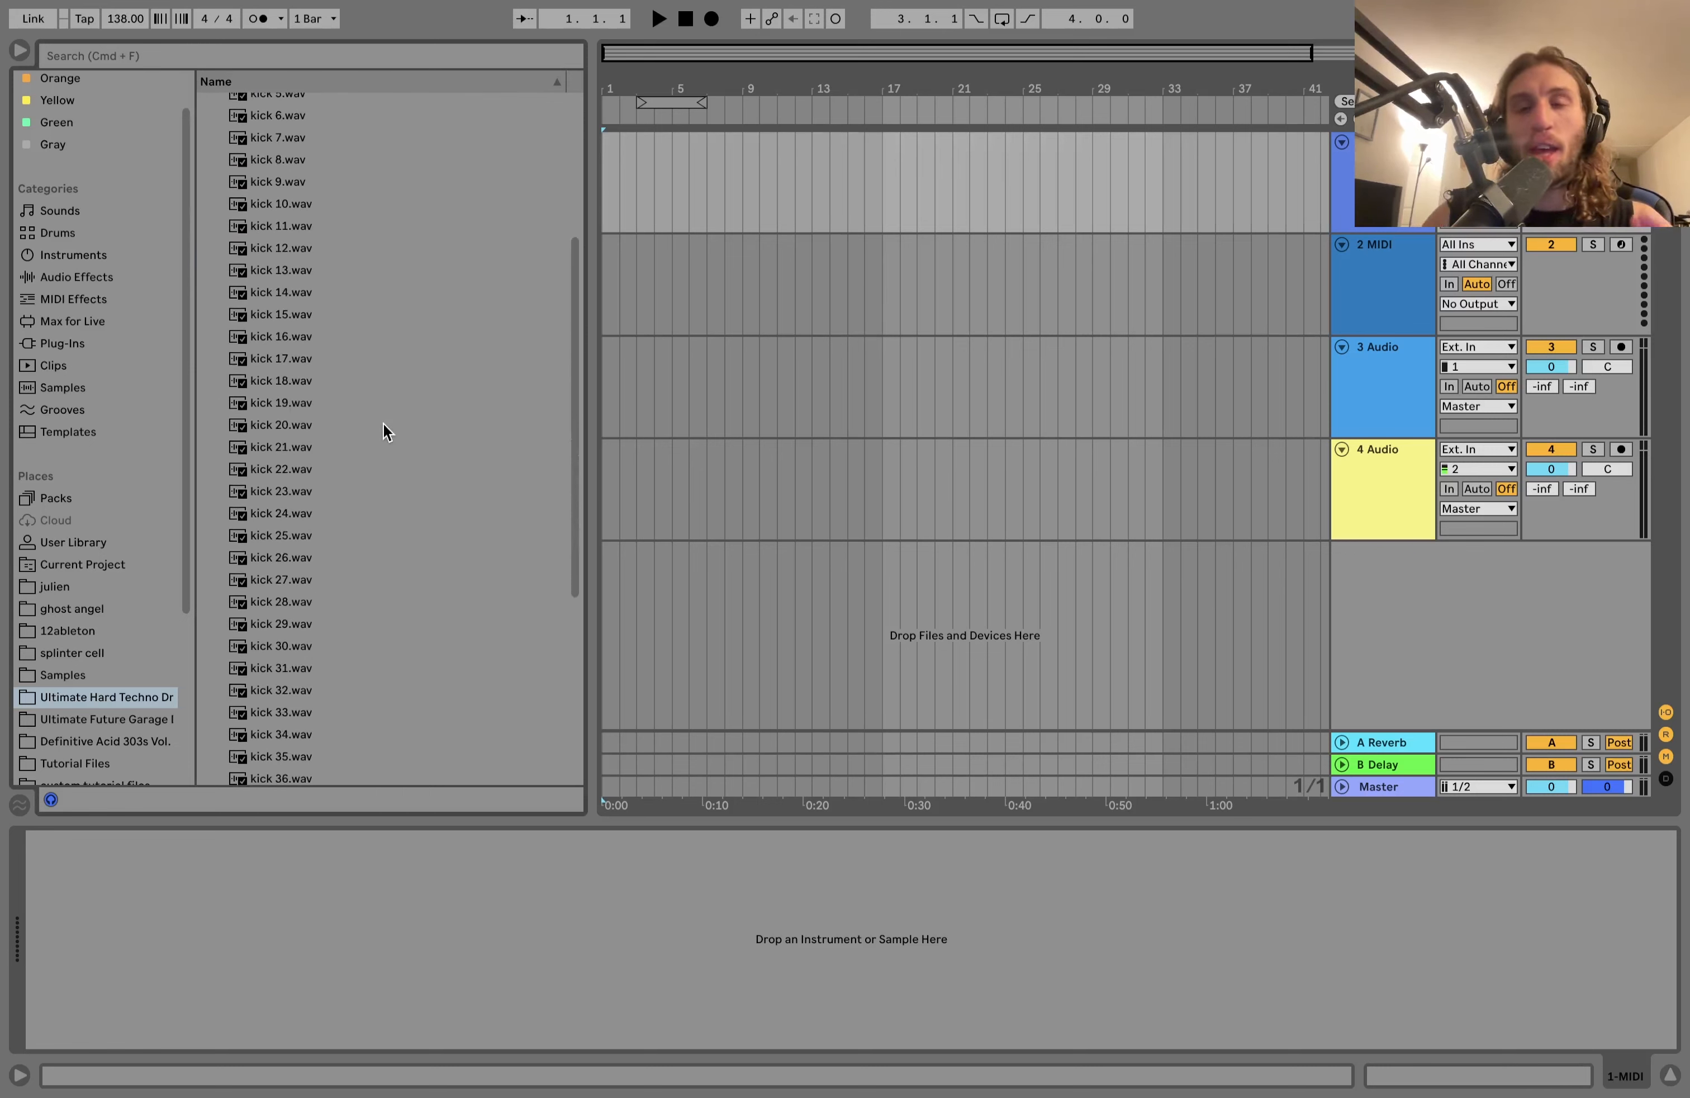
scroll(383, 426, up, 5)
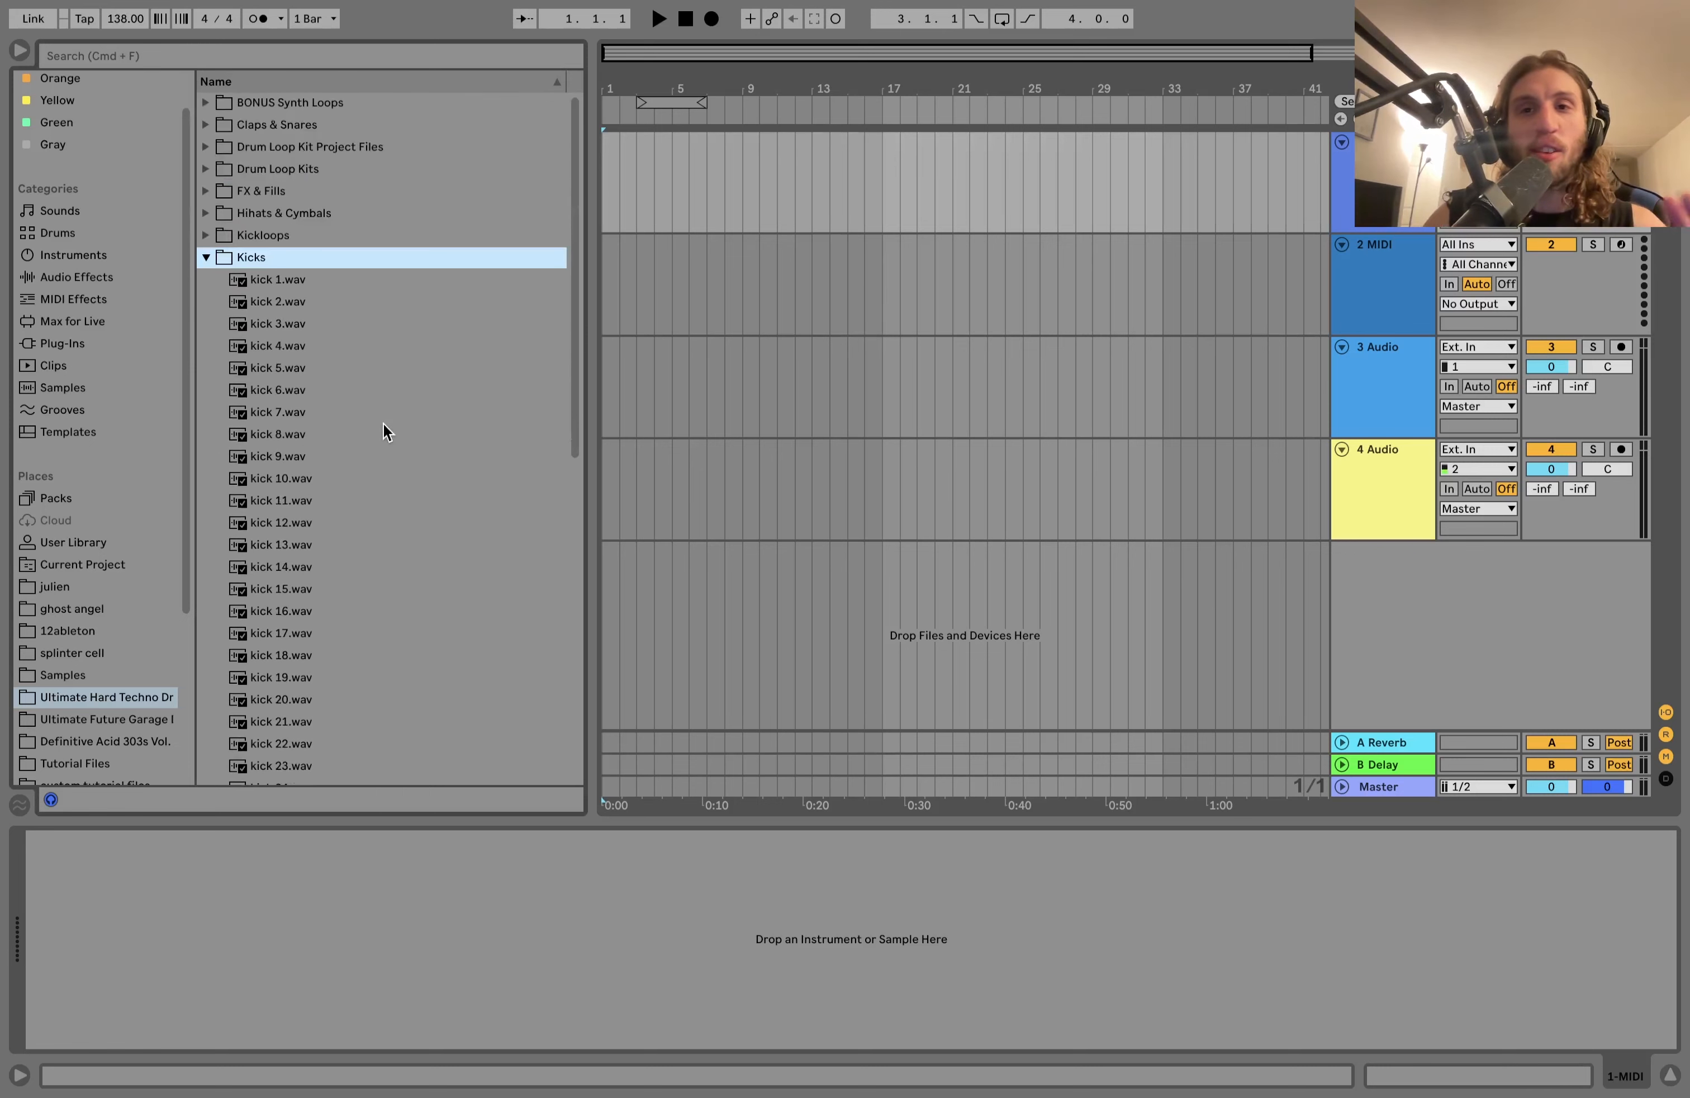
Step: Audition the first few kick samples in the Kicks folder and load kick 1.wav onto the first MIDI track
click(321, 414)
key(Up)
key(Up)
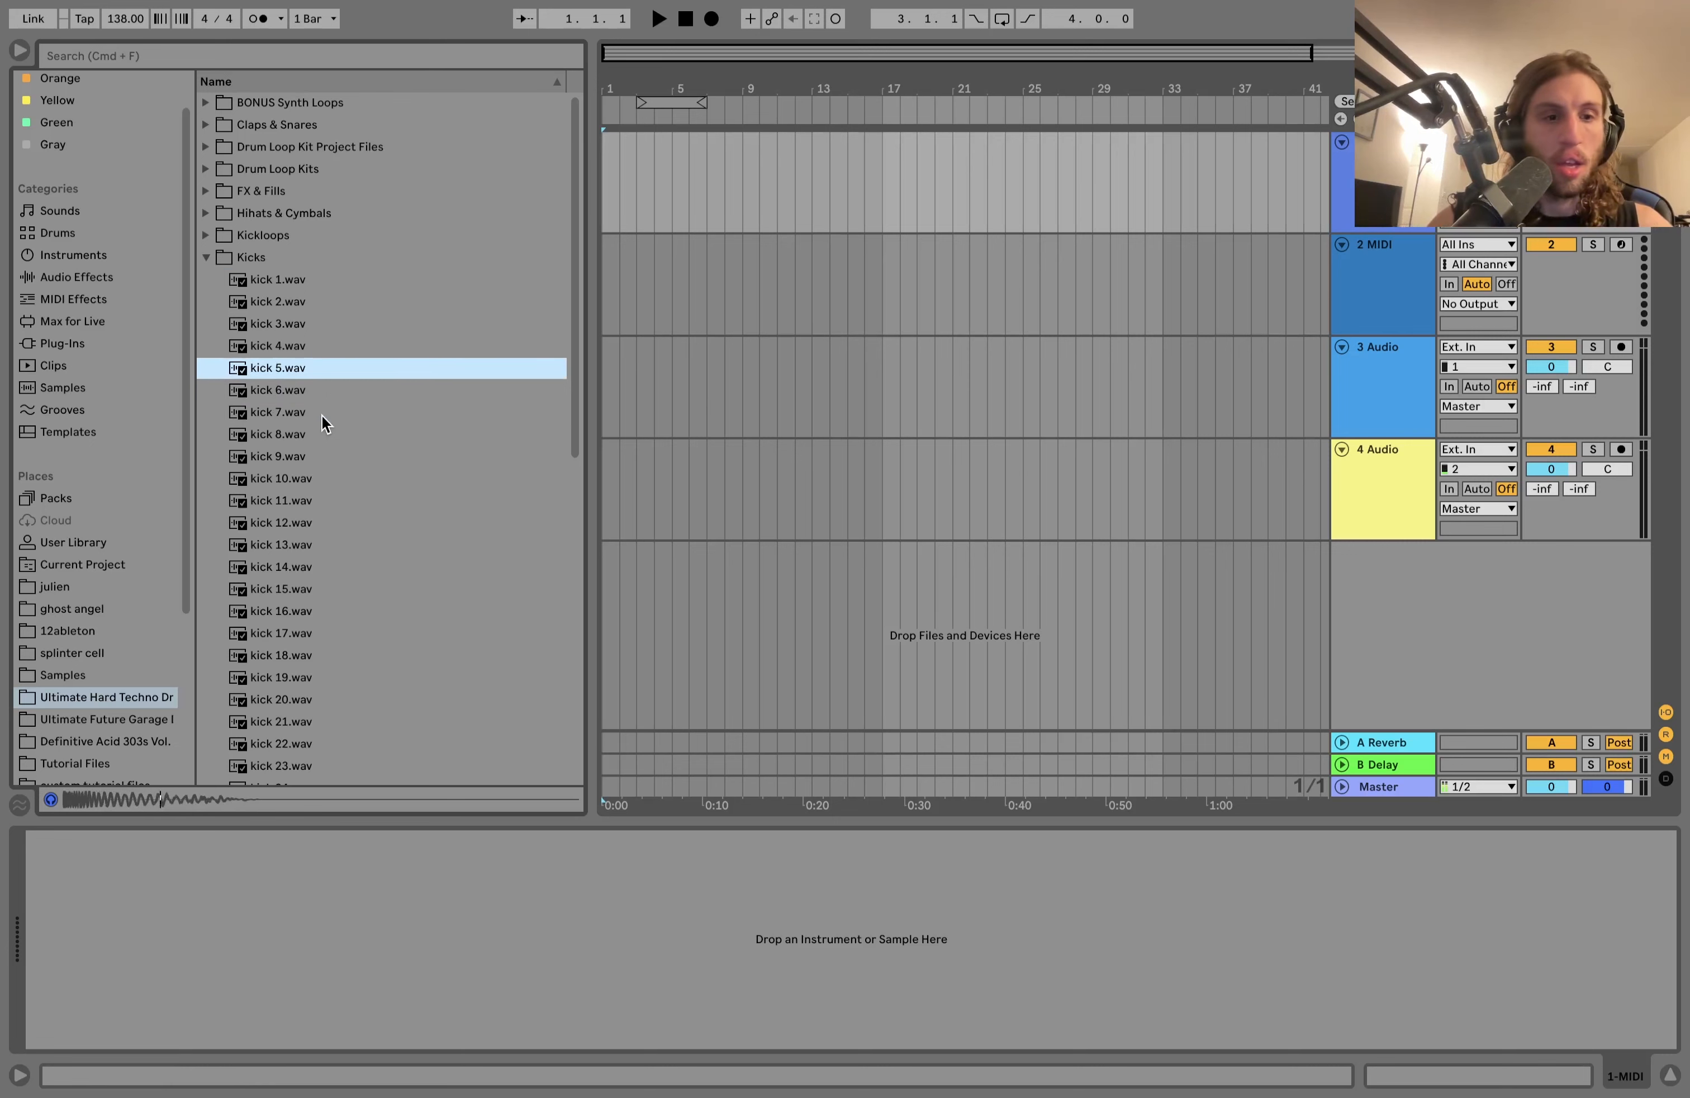
key(Up)
key(Up)
key(Up)
key(Up)
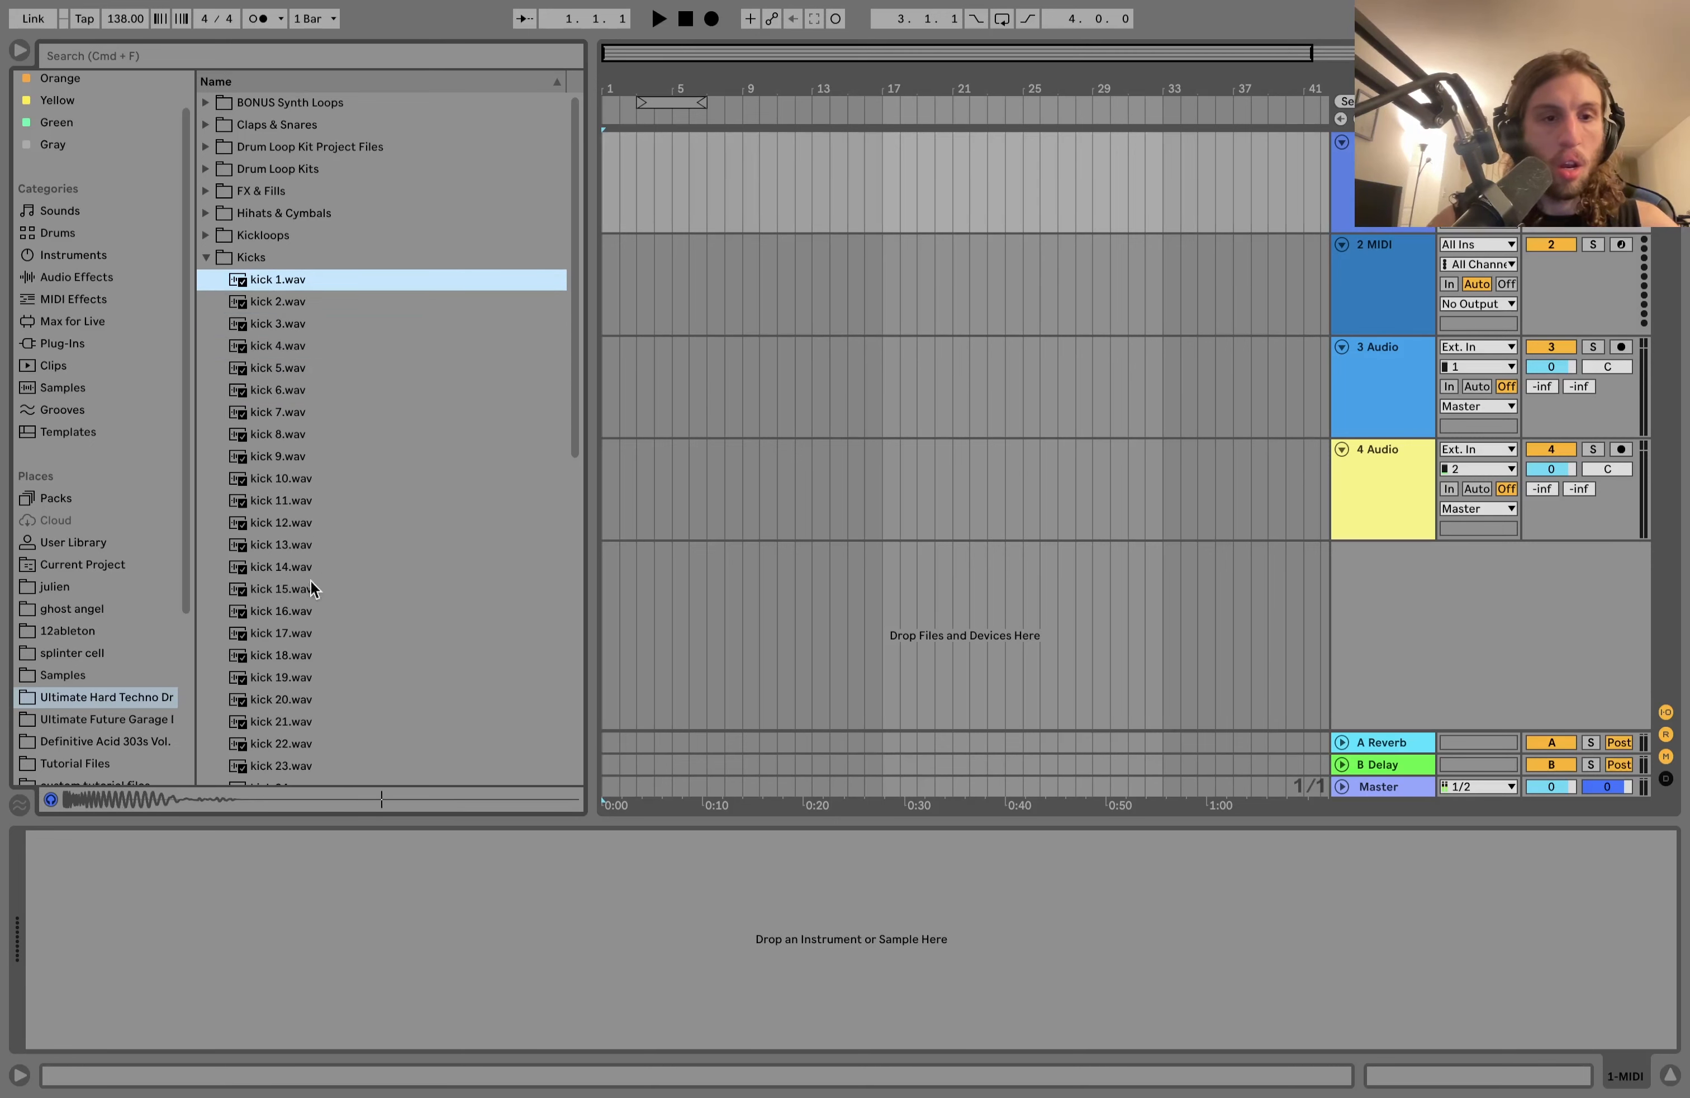
click(311, 589)
key(Down)
key(Left)
key(Down)
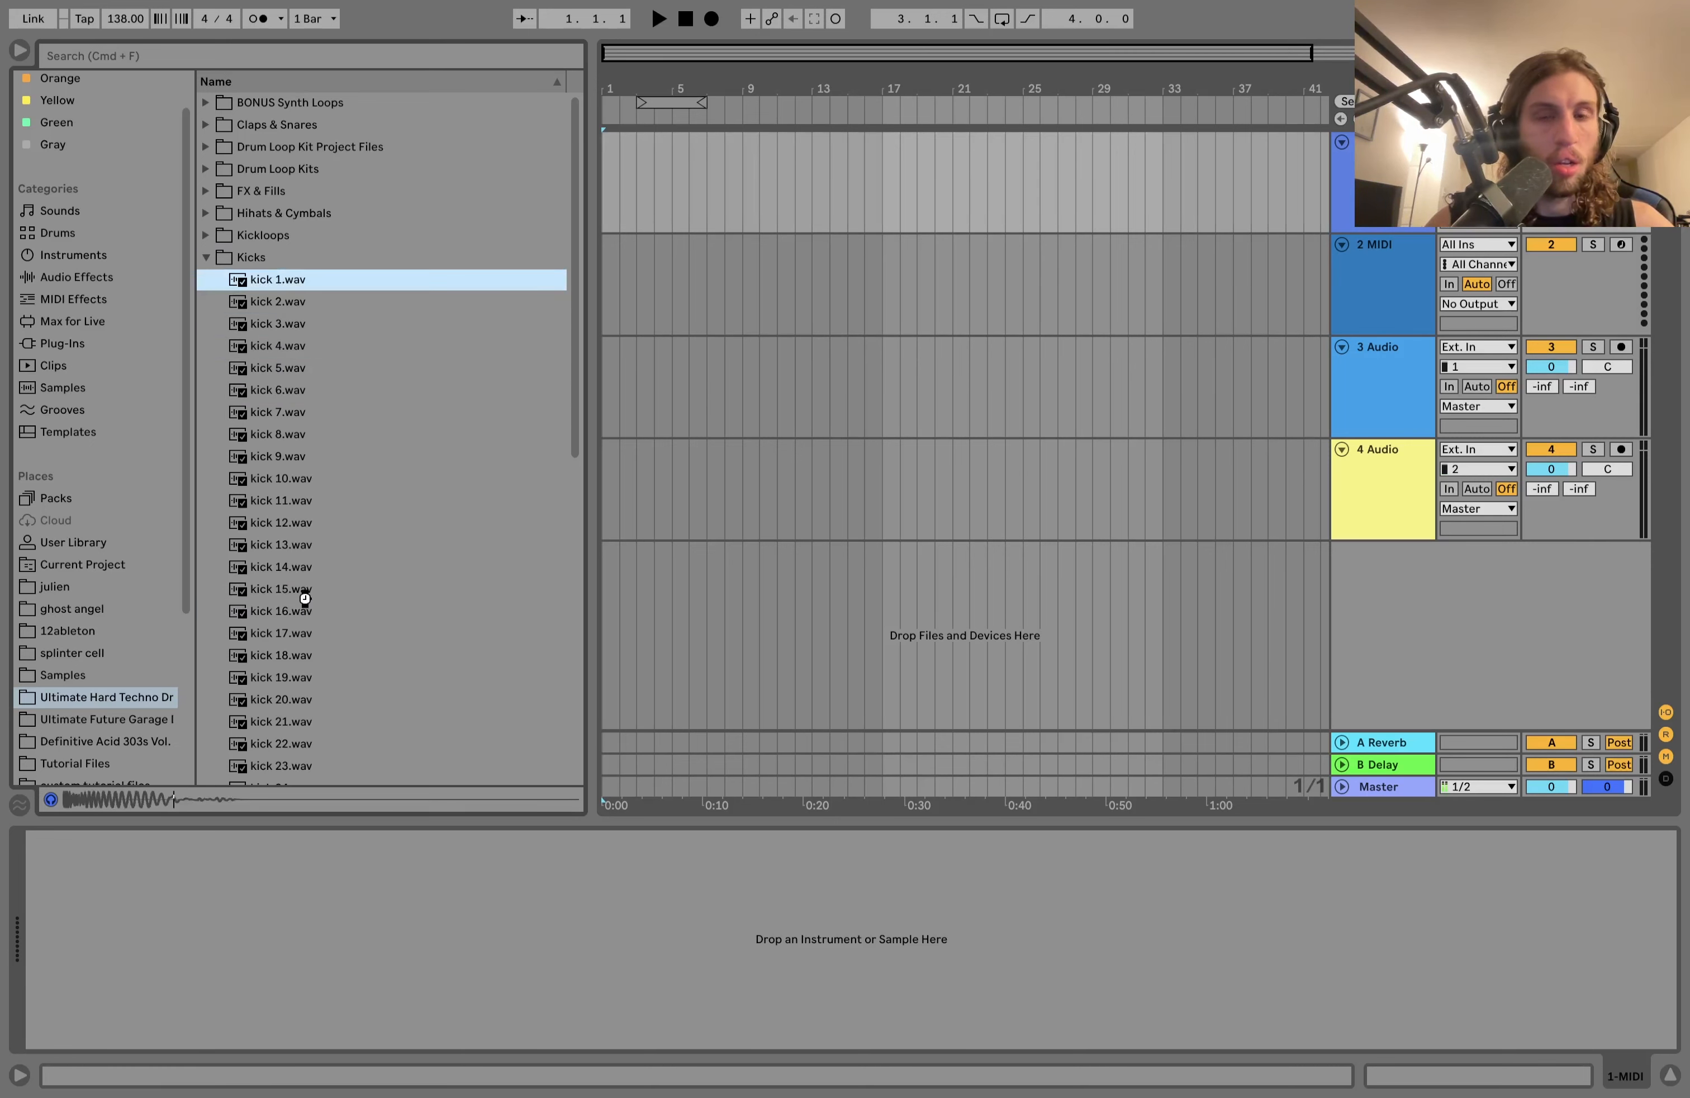
key(Return)
Step: Create an eight-bar MIDI clip with arrangement looping on the first track and set the tempo to 144 BPM
drag(757, 227, 534, 197)
key(super+shift+m)
key(super+l)
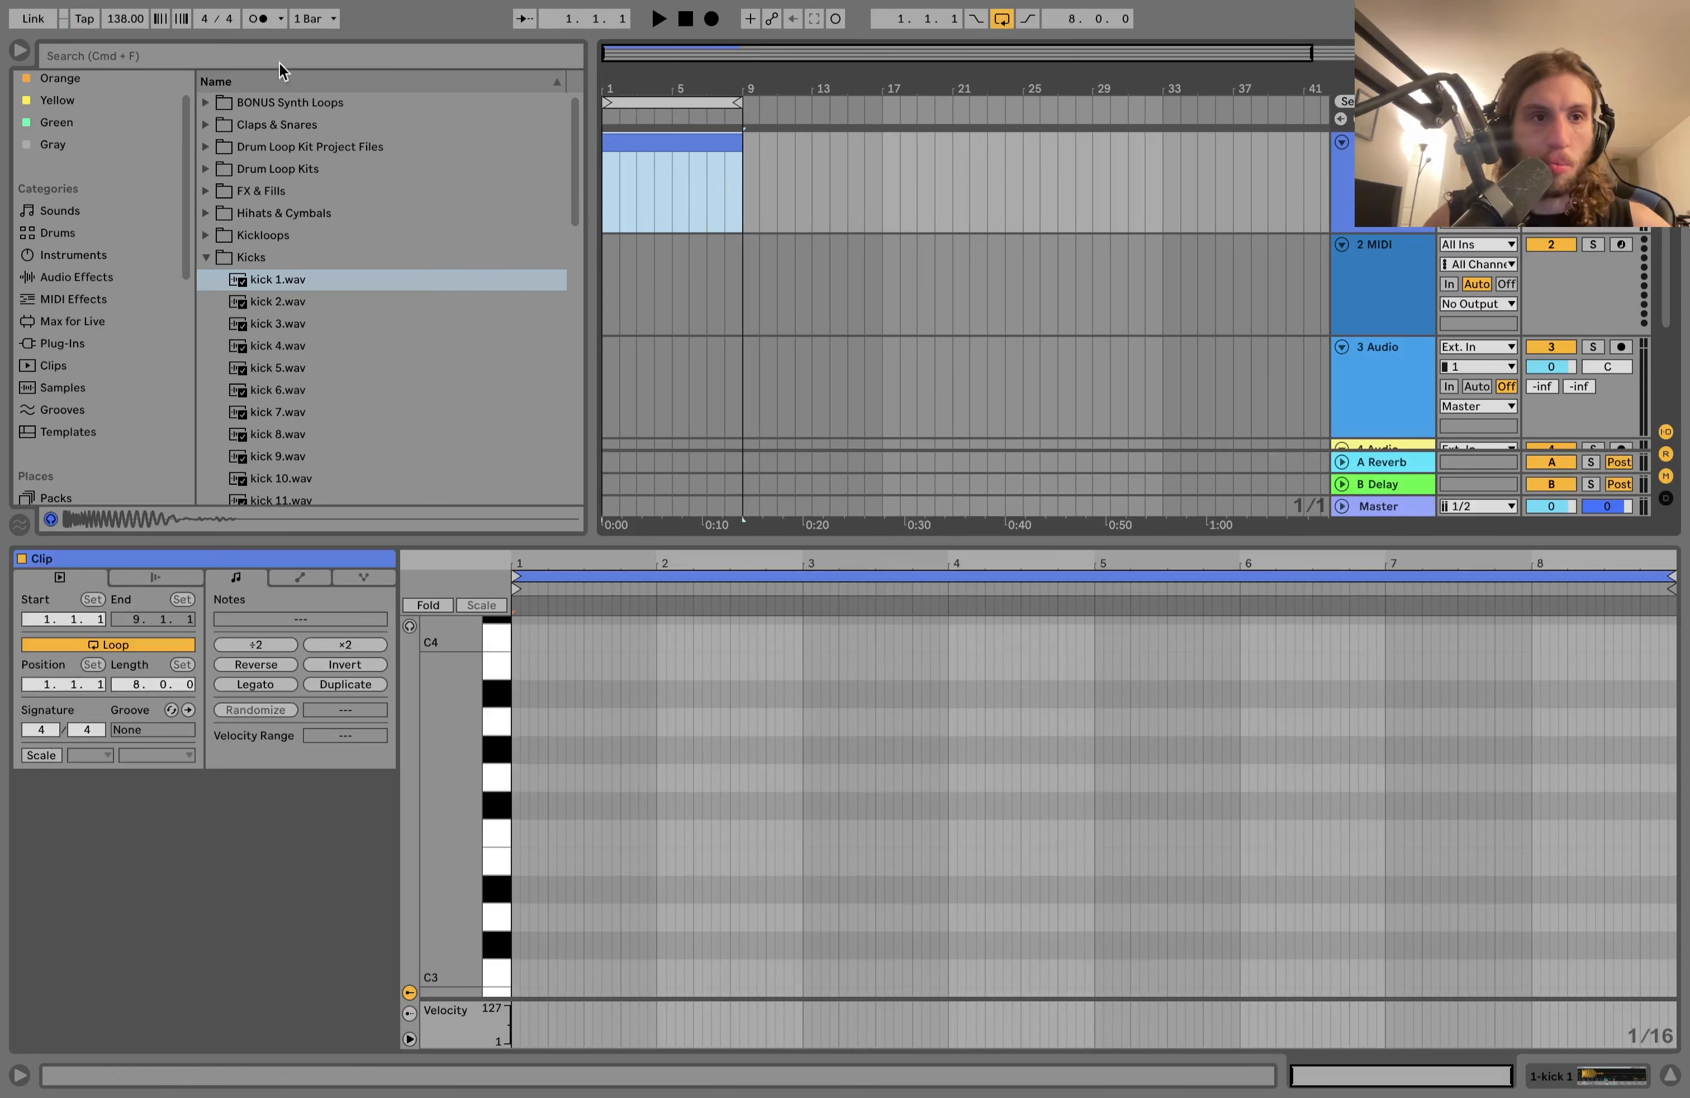
drag(121, 29, 121, 18)
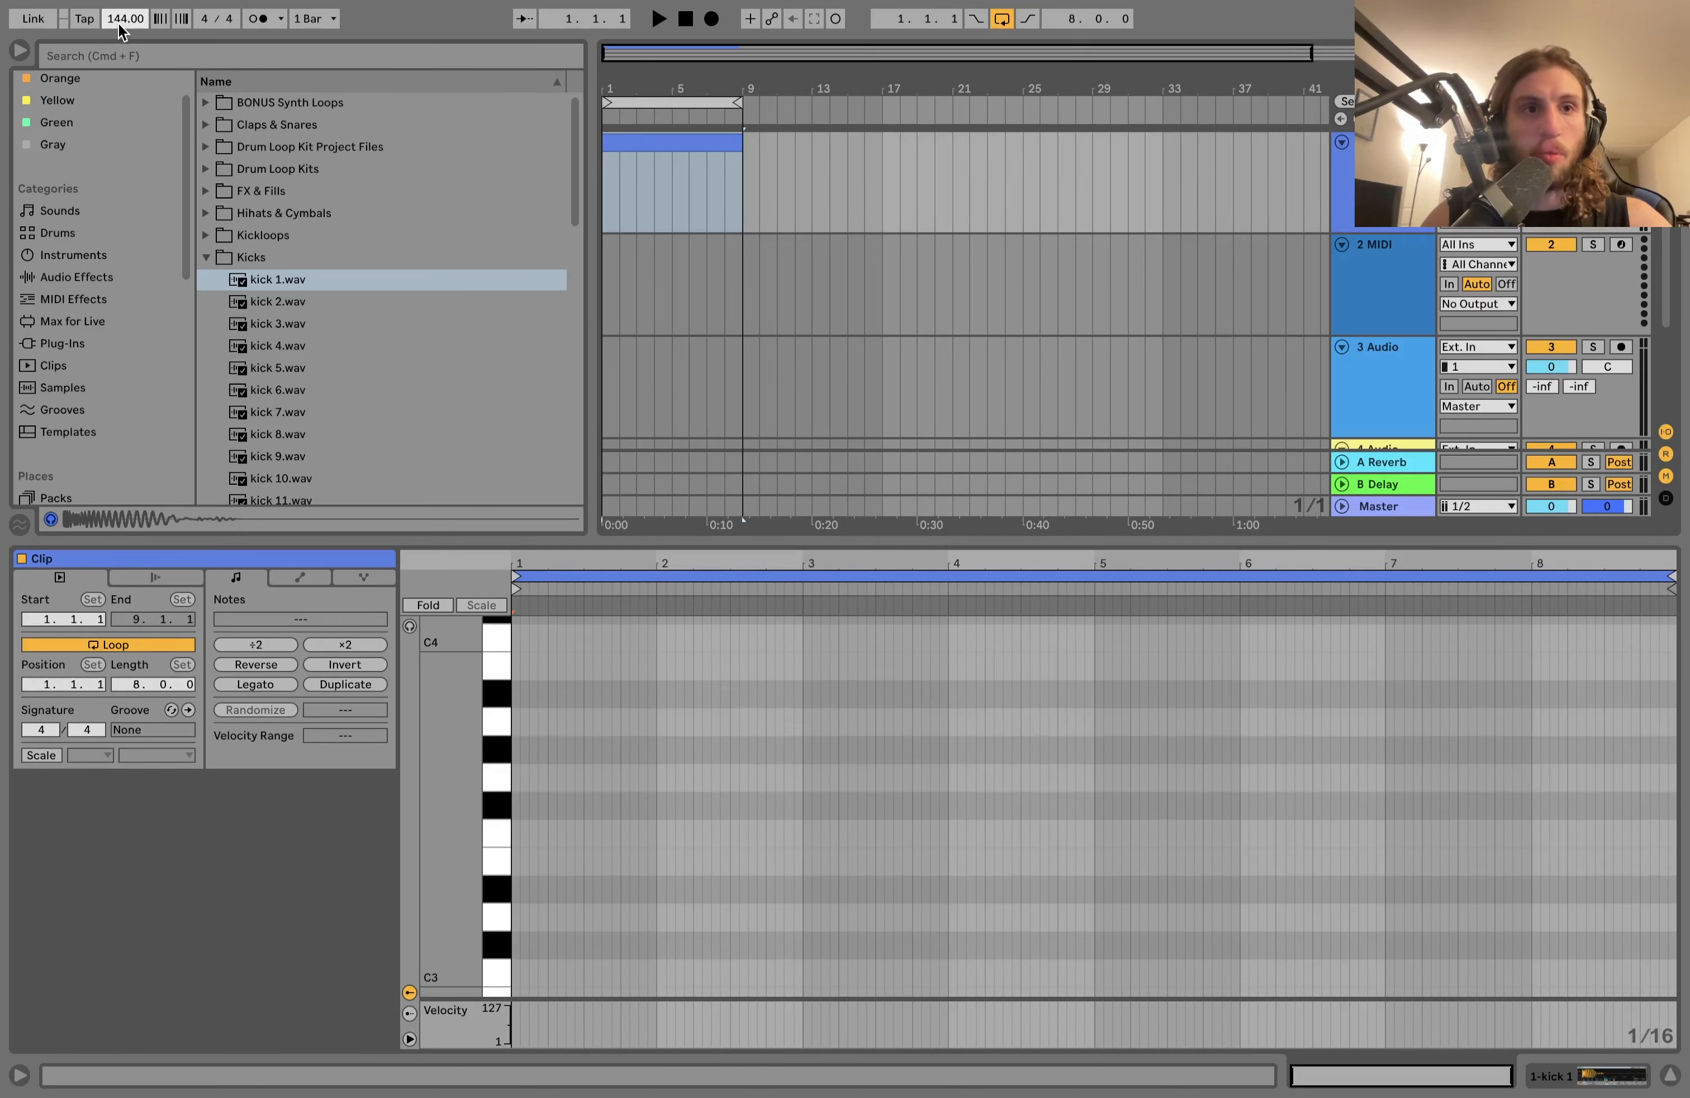
Step: Fill the eight-bar clip with consecutive quarter-note C3 kicks, starting at bar 1
double_click(517, 981)
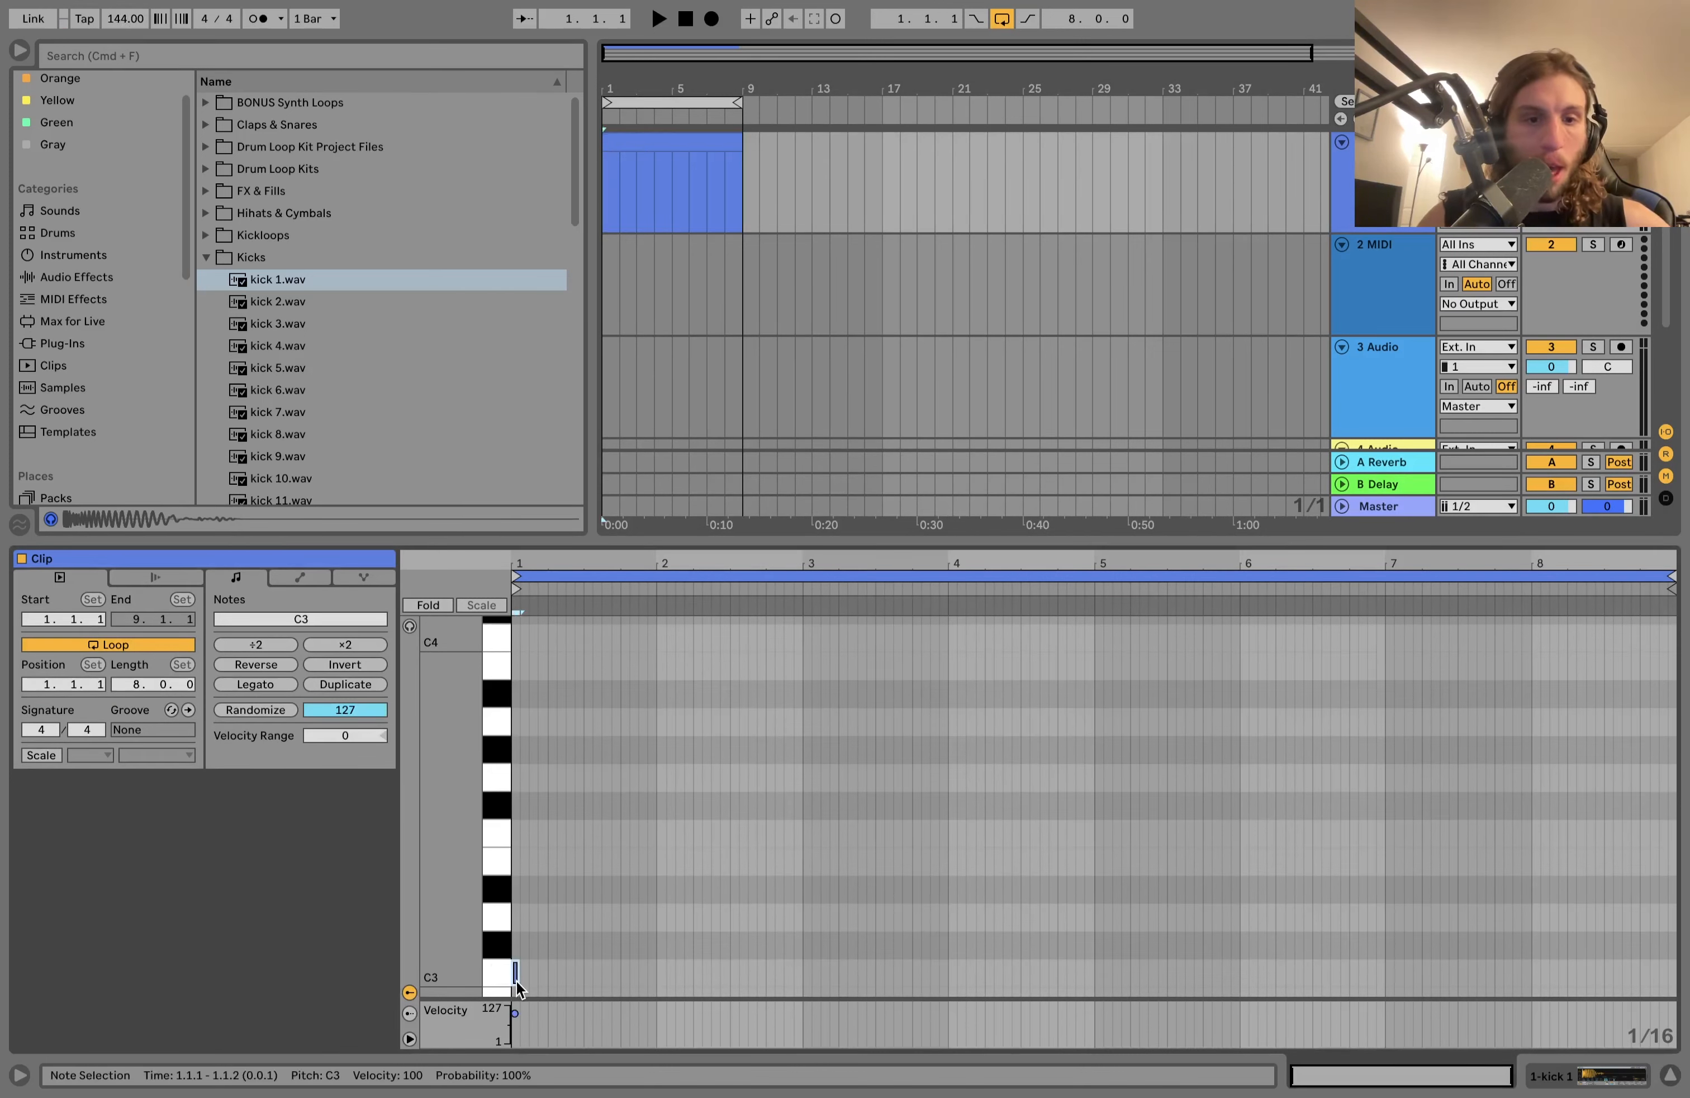
key(shift+Right)
key(shift+Right)
key(shift+Right)
key(super+d)
key(super+d)
key(super+d)
key(super+d)
key(super+d)
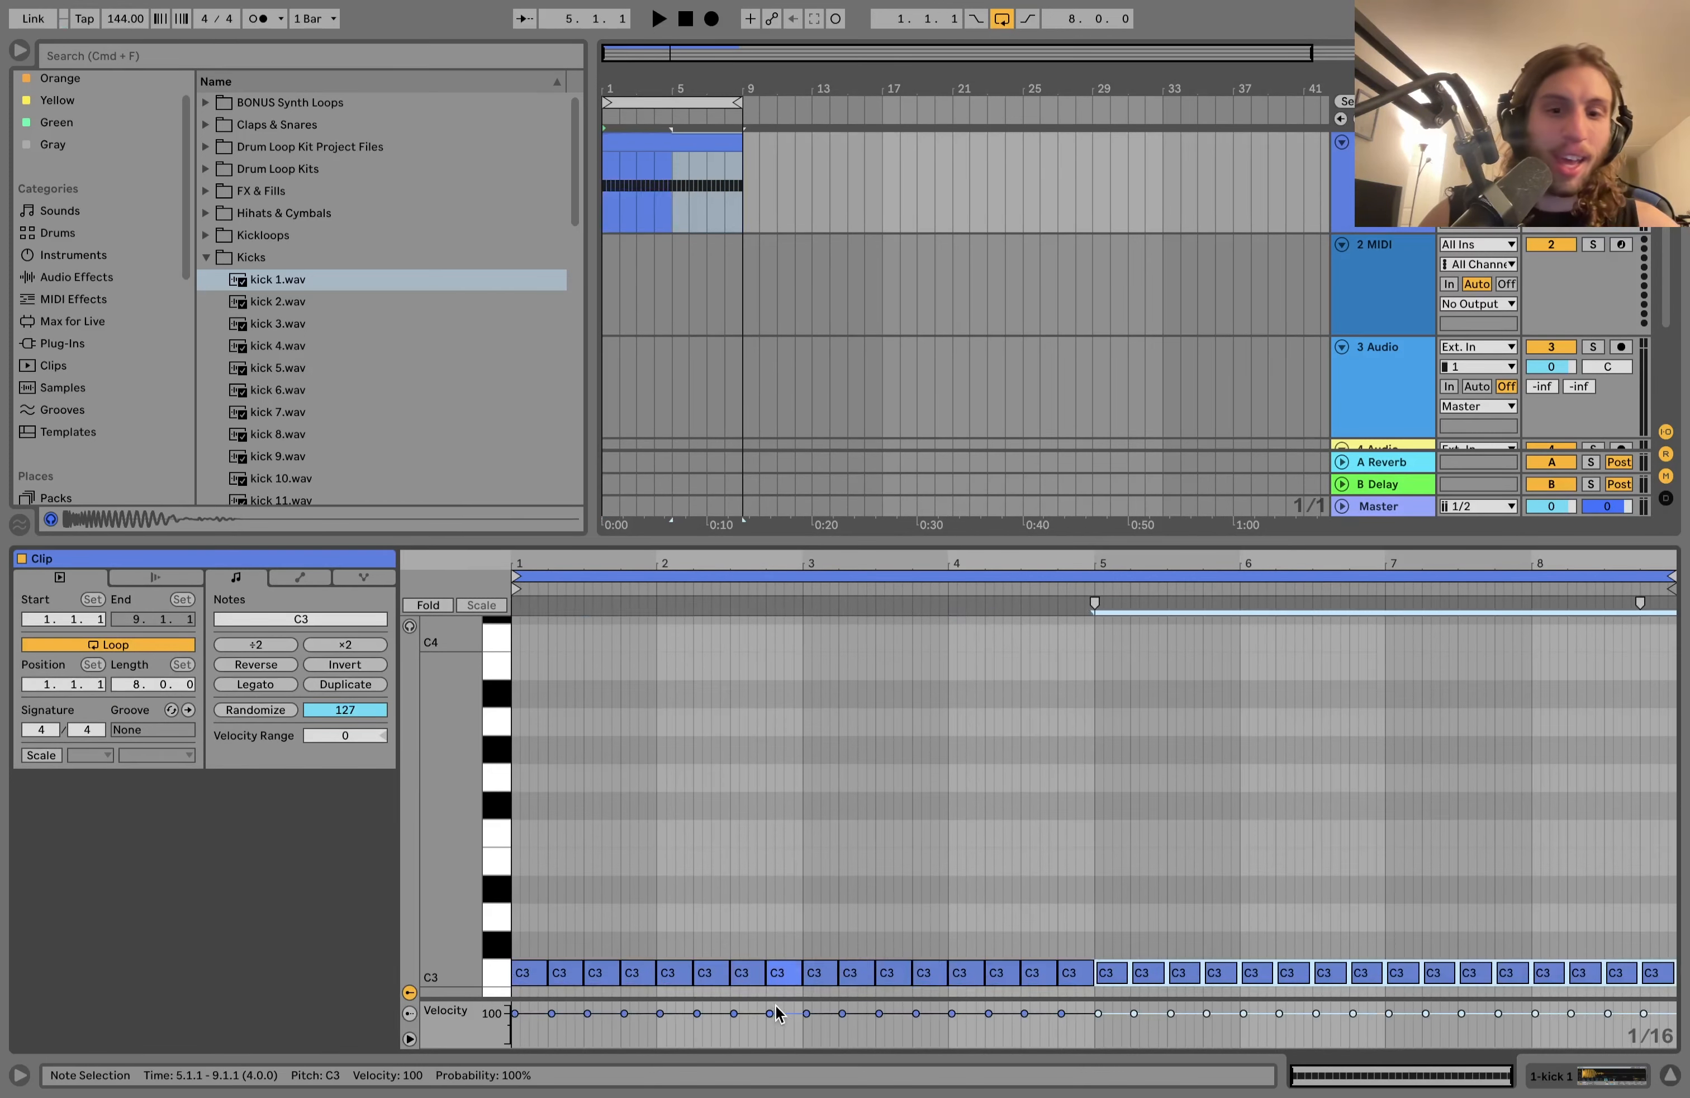
Step: Raise the velocity of all kick notes to 127 and play the pattern back
drag(807, 1013, 806, 1005)
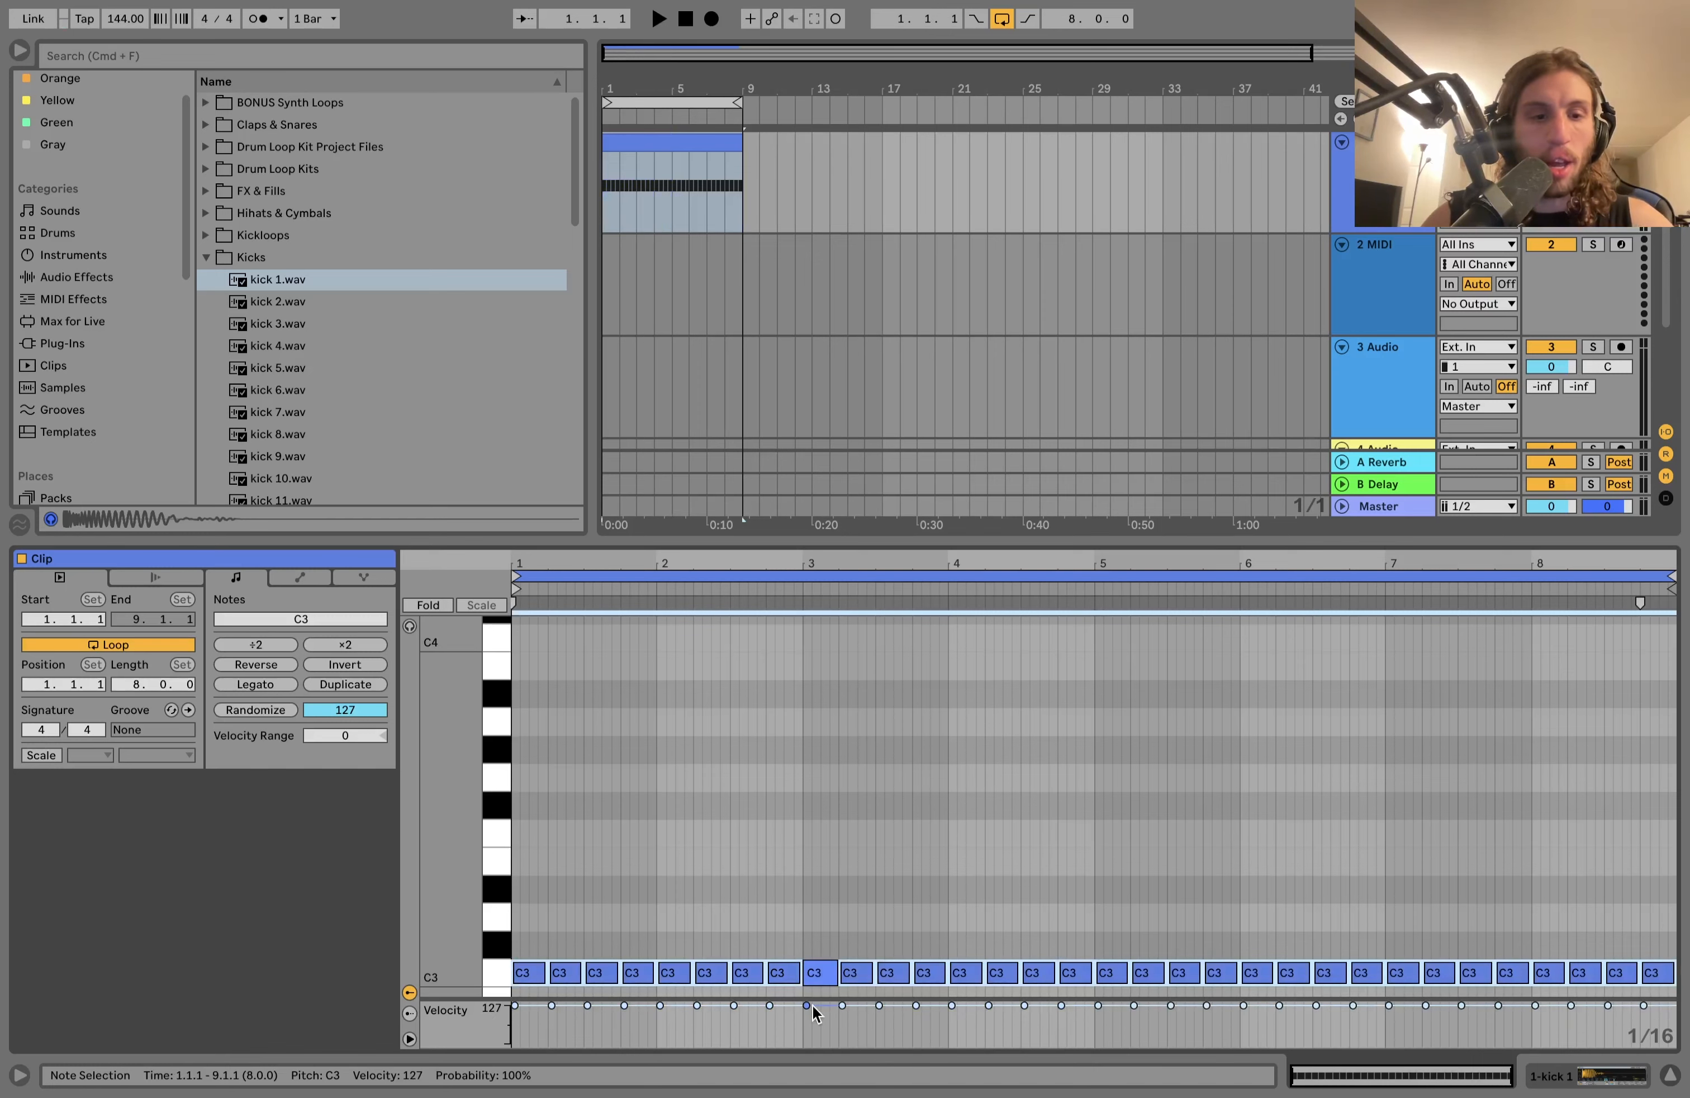
key(space)
key(shift+Tab)
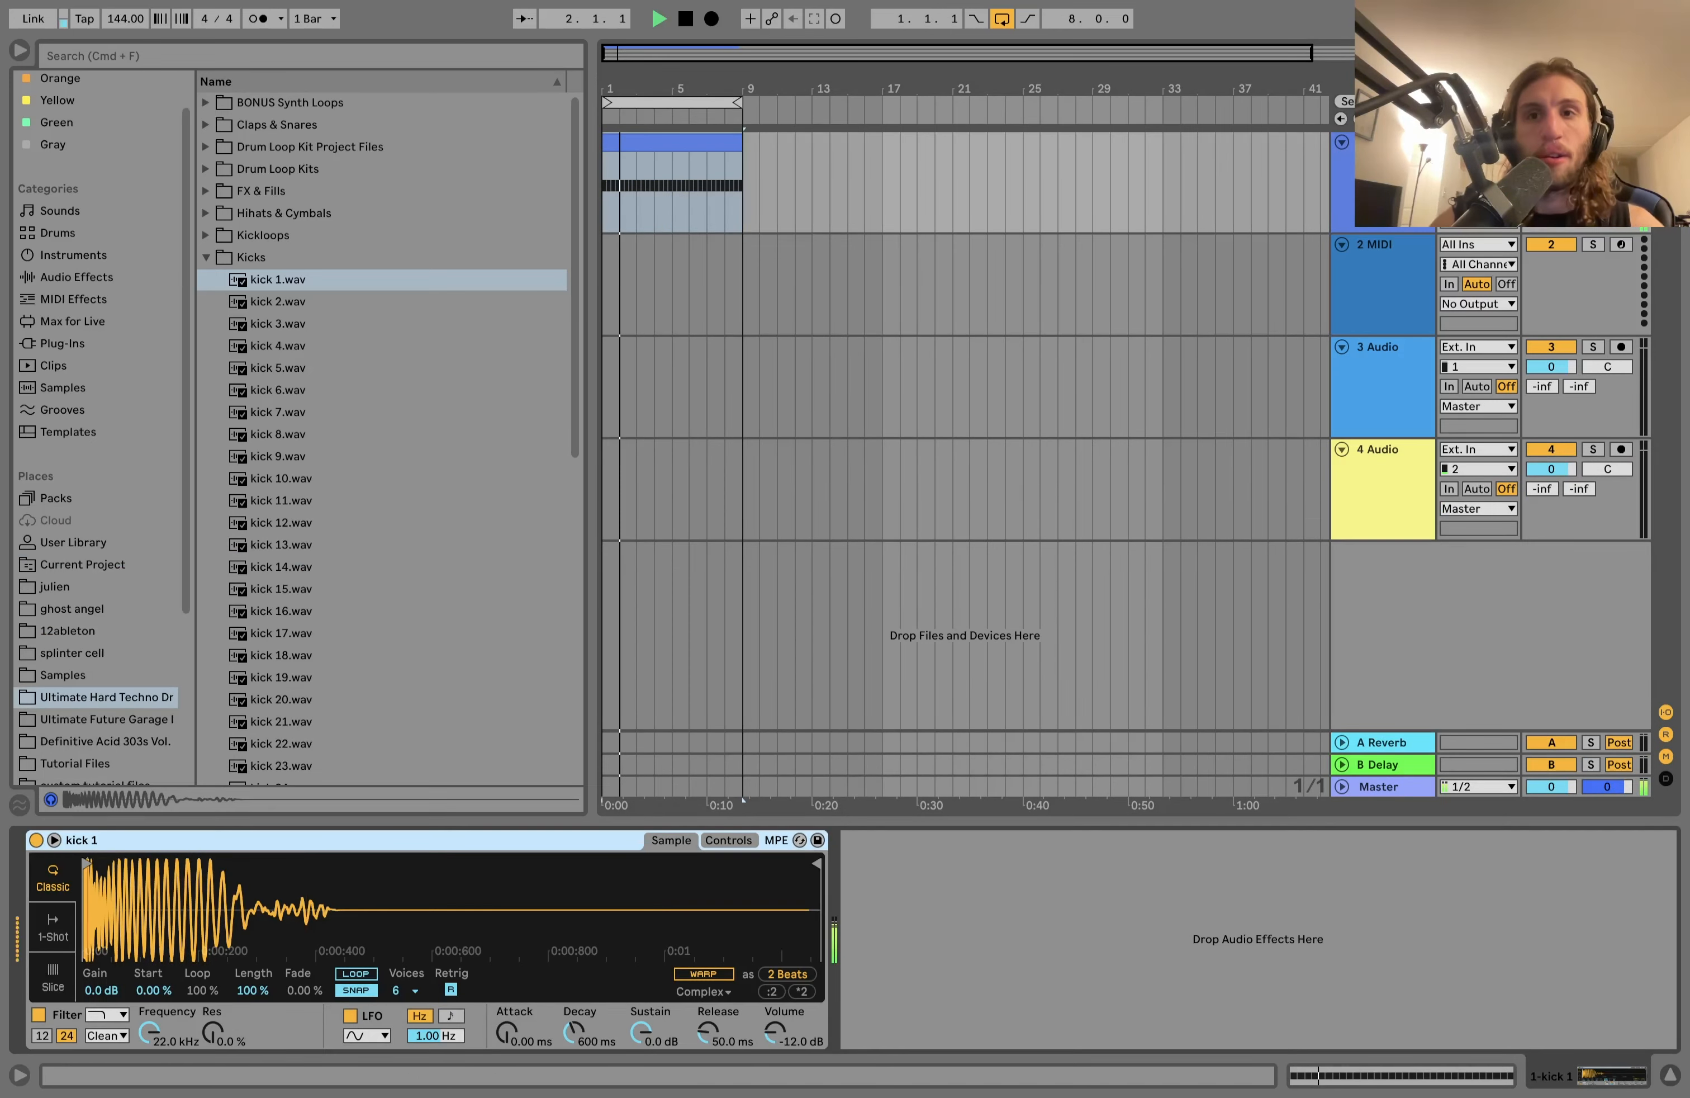
key(space)
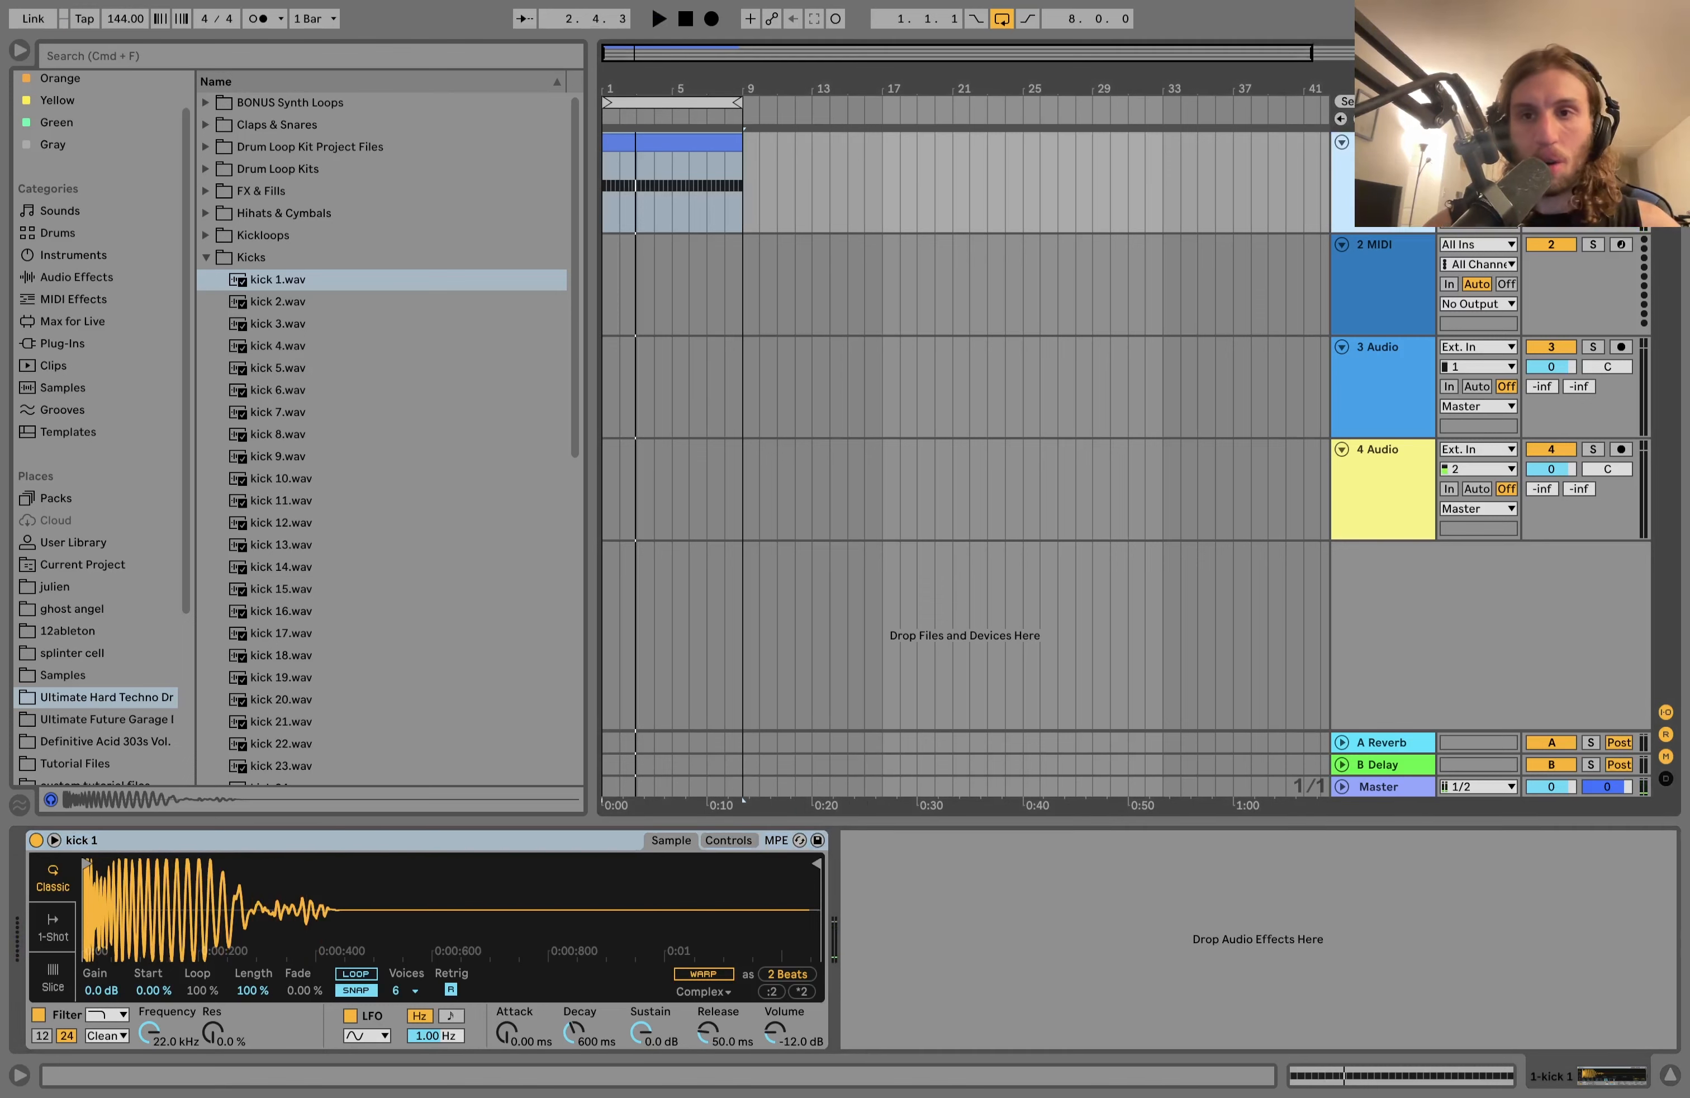
Step: Duplicate the kick 1 track with the copy soloed, and open the list of audio effects
key(super+d)
click(1589, 246)
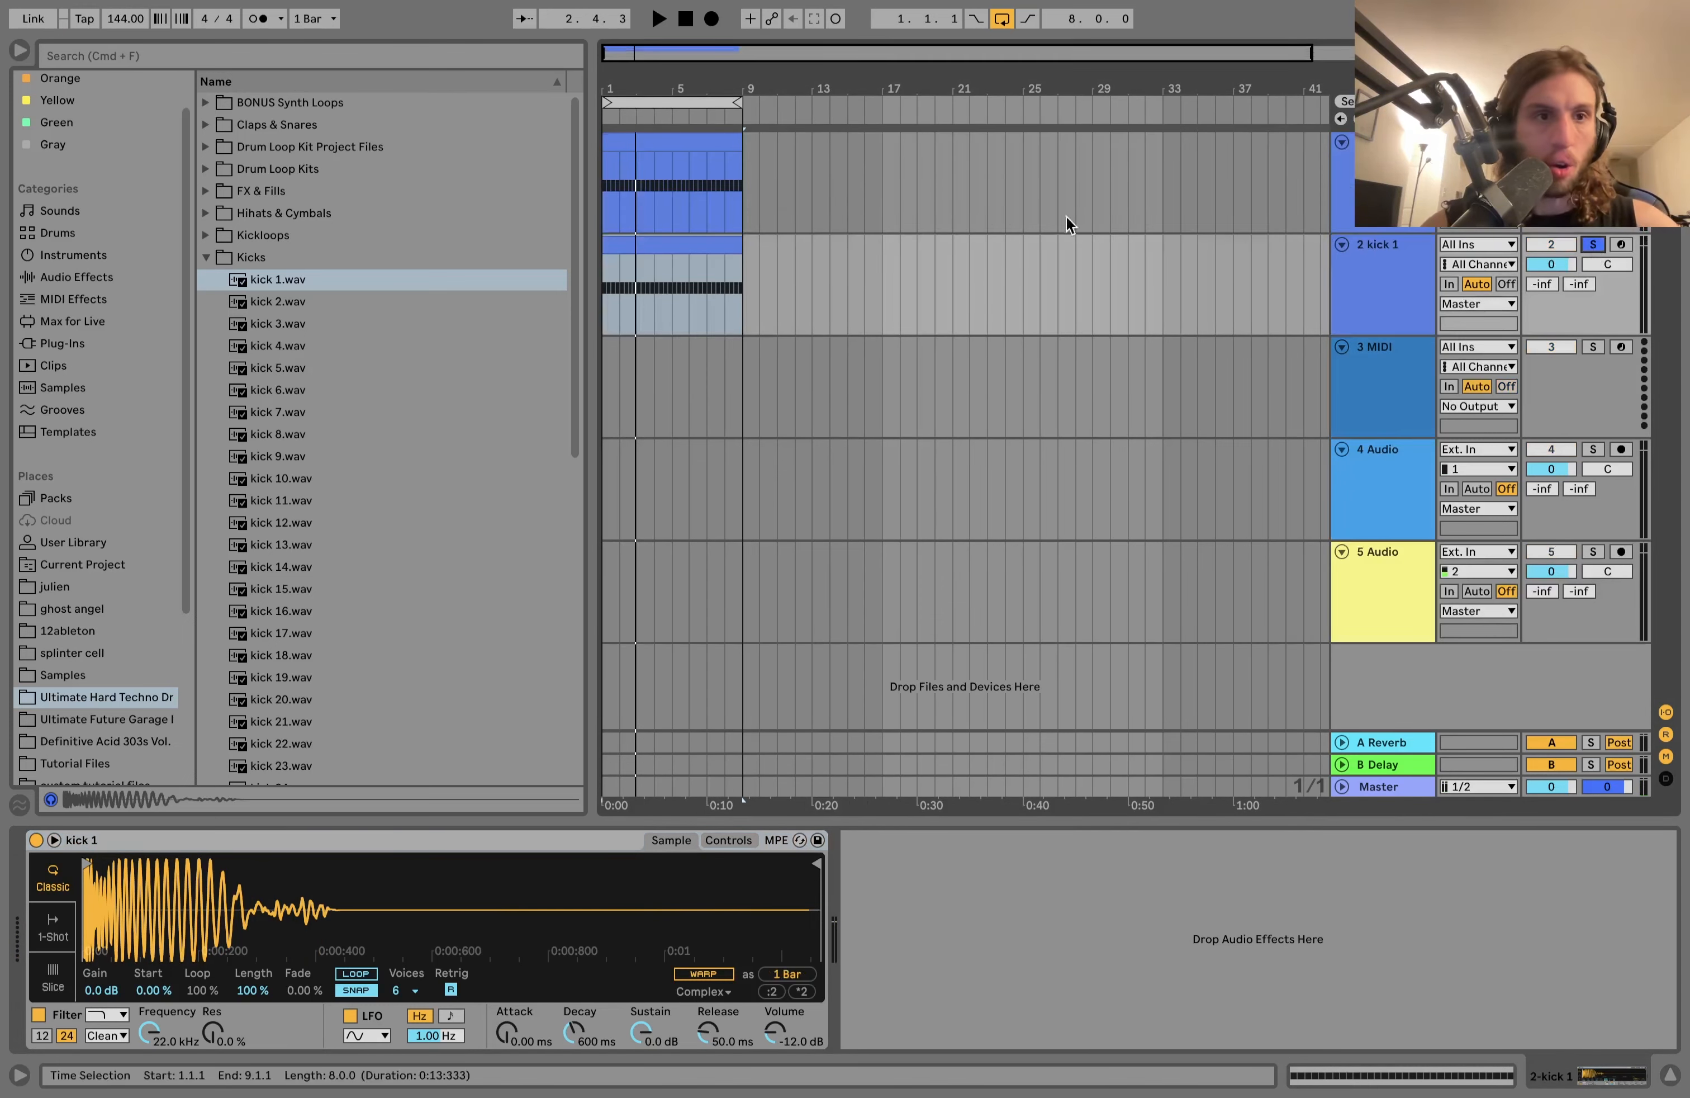
click(84, 276)
scroll(260, 354, down, 5)
Step: Warp the copied kick's sample as 1 Bar and transpose it to -6 st
key(space)
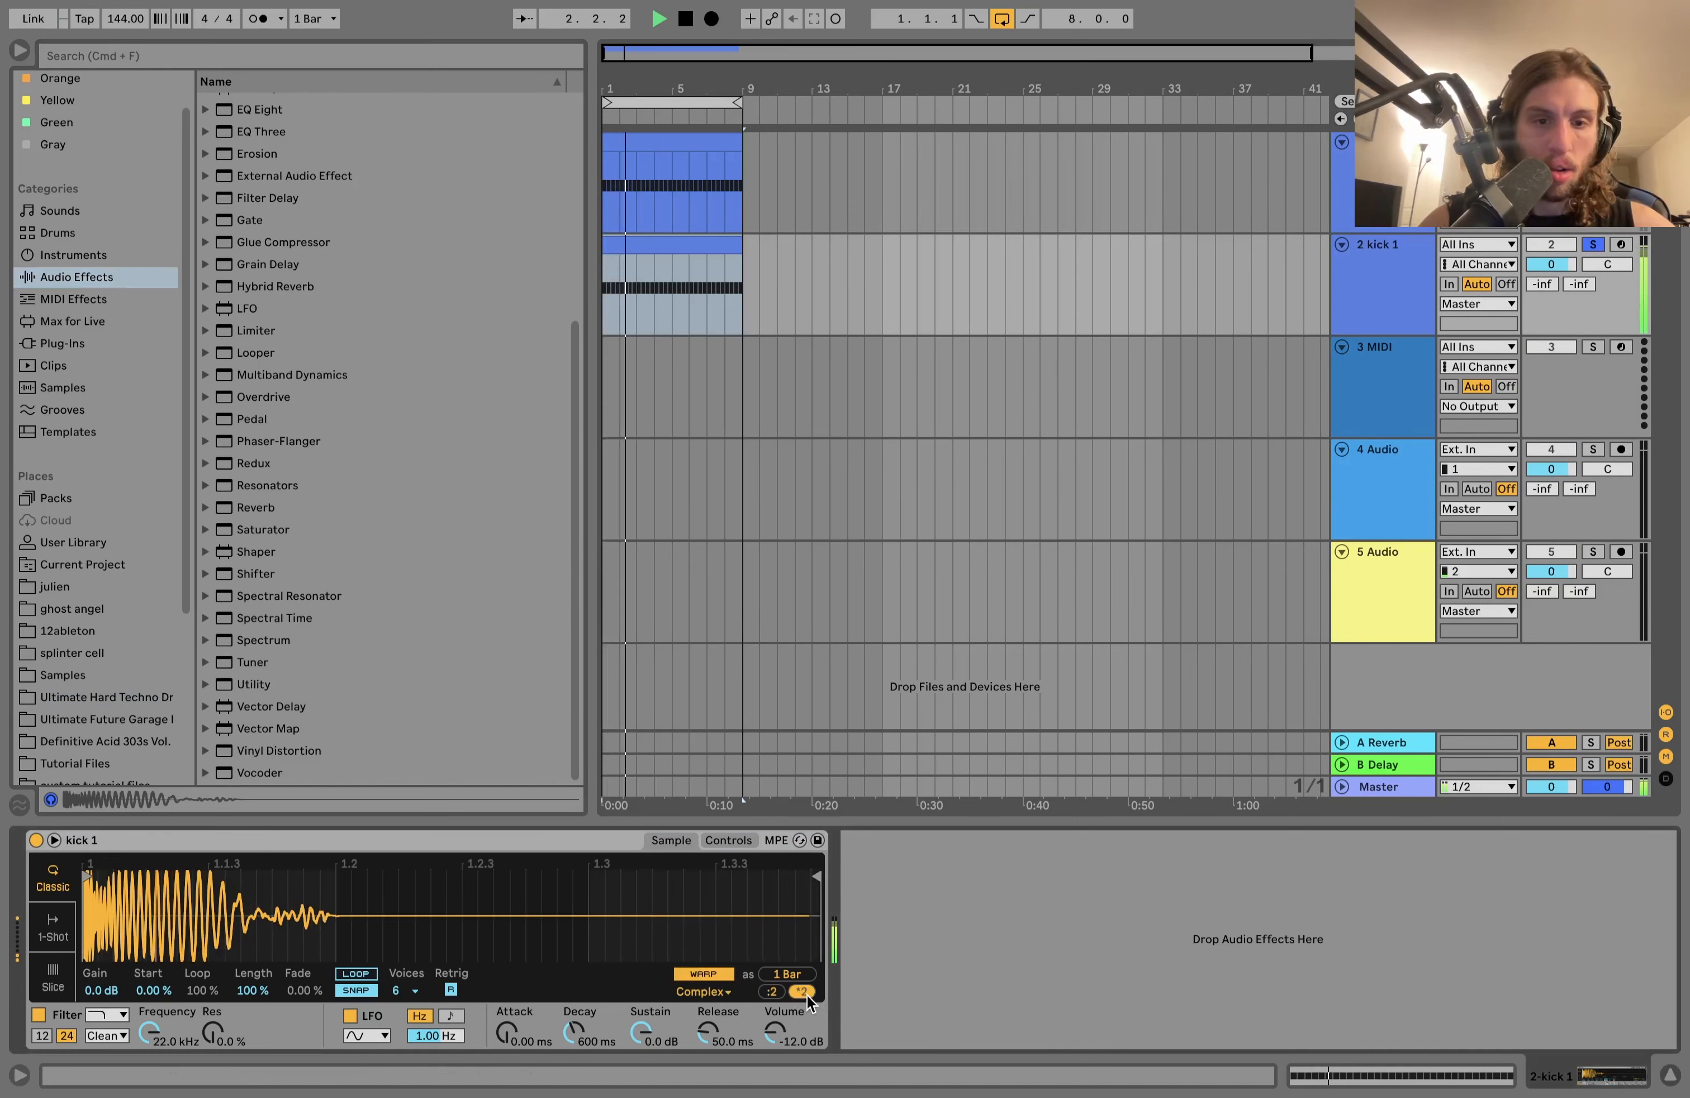
click(702, 974)
key(space)
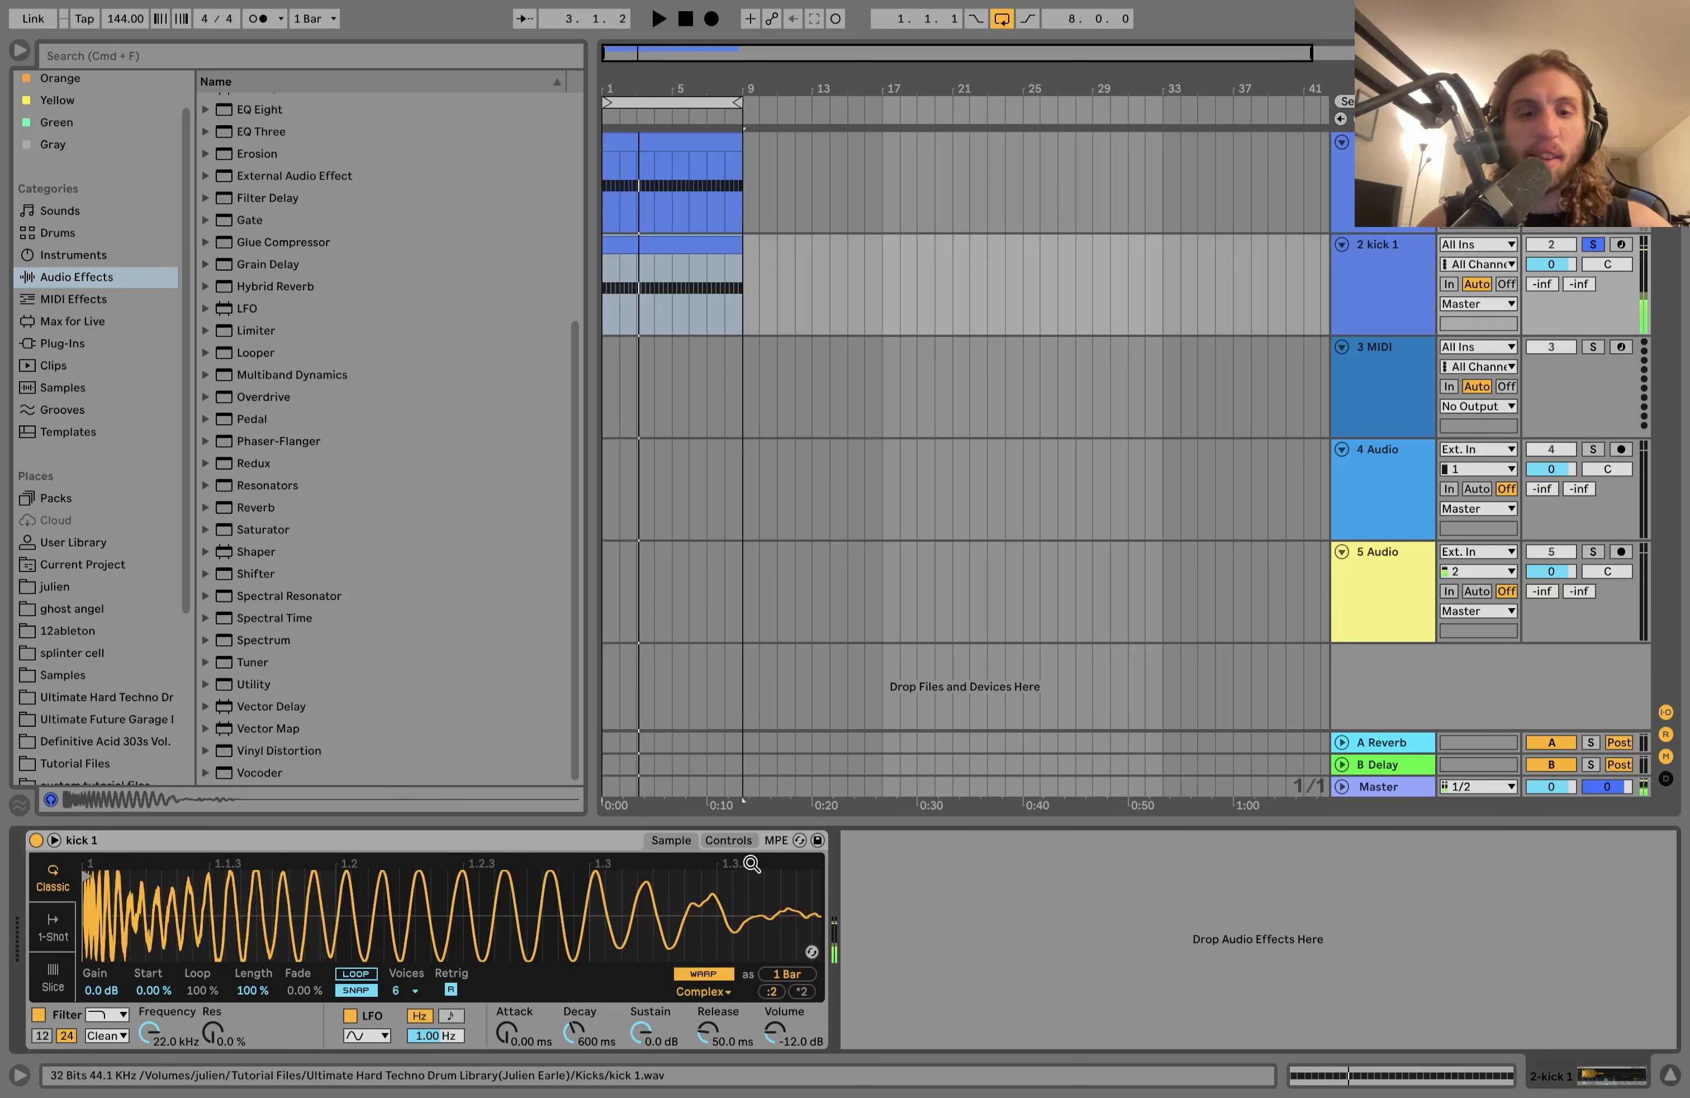
click(731, 841)
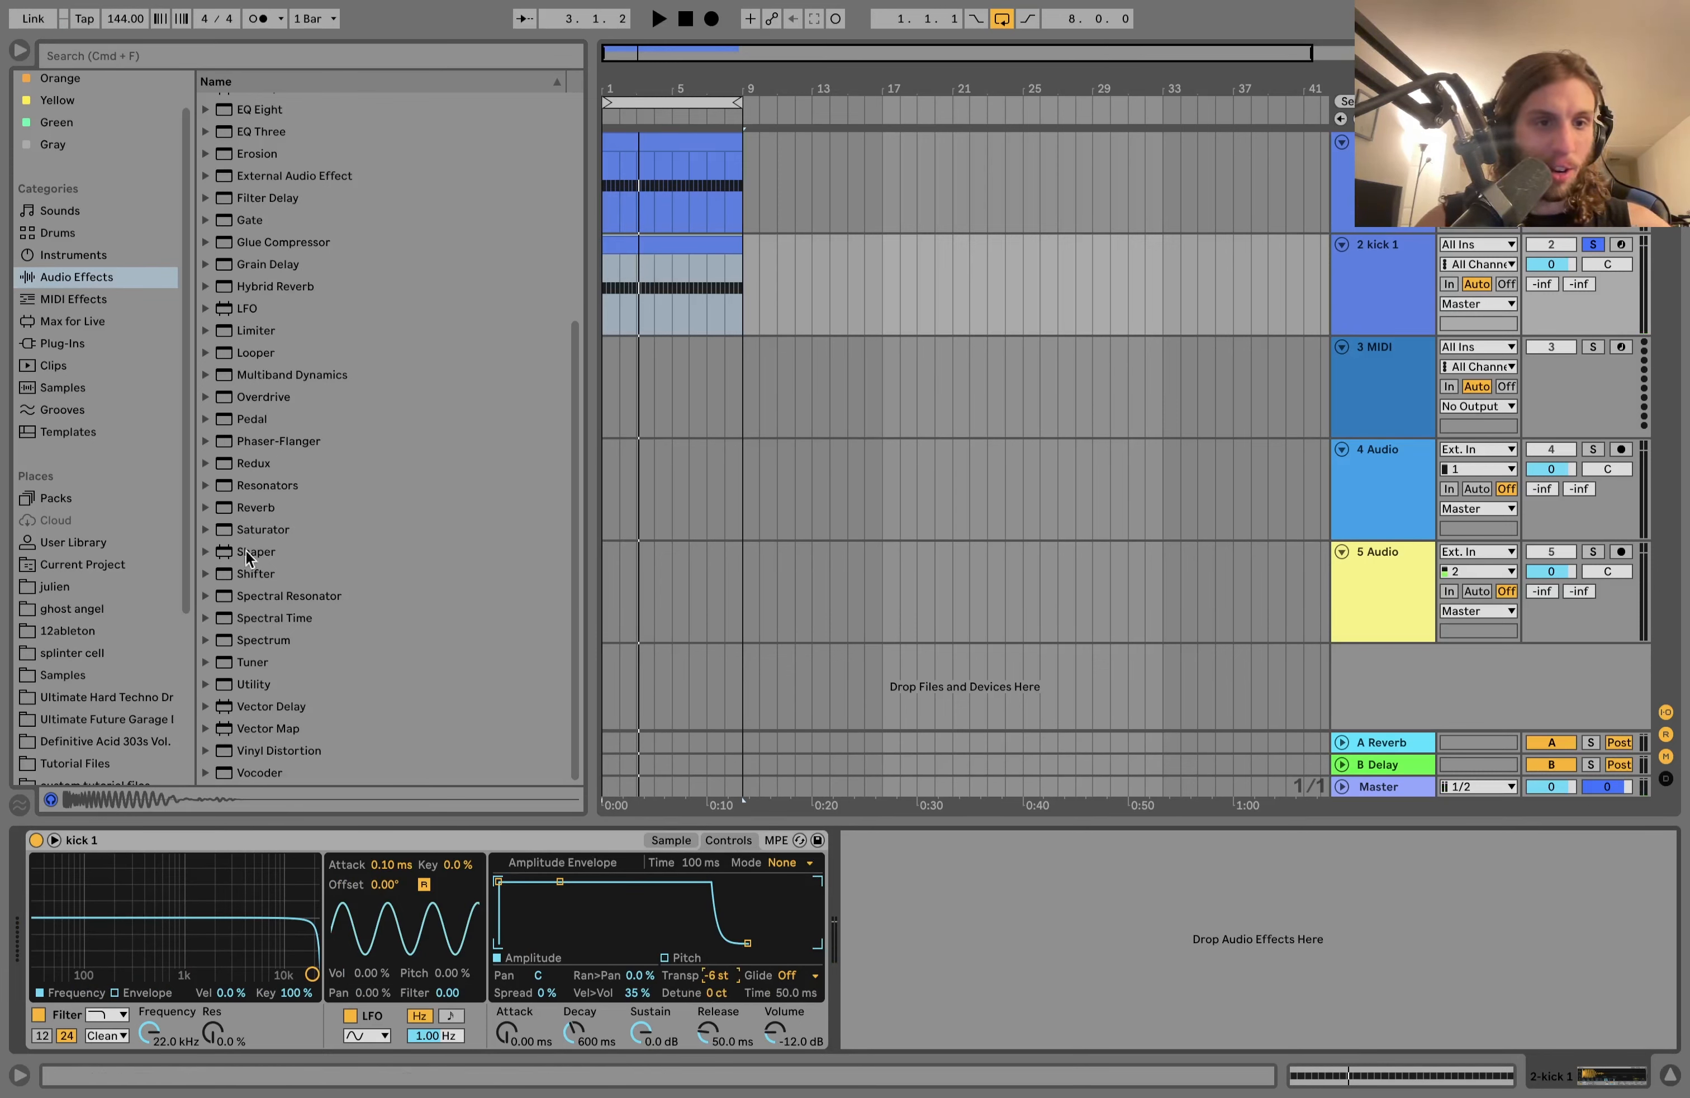
Step: Add a Reverb to the copied kick track with a 1.92 s decay and 78% dry/wet
double_click(246, 508)
drag(1117, 1015, 1117, 983)
drag(1379, 1013, 1379, 1001)
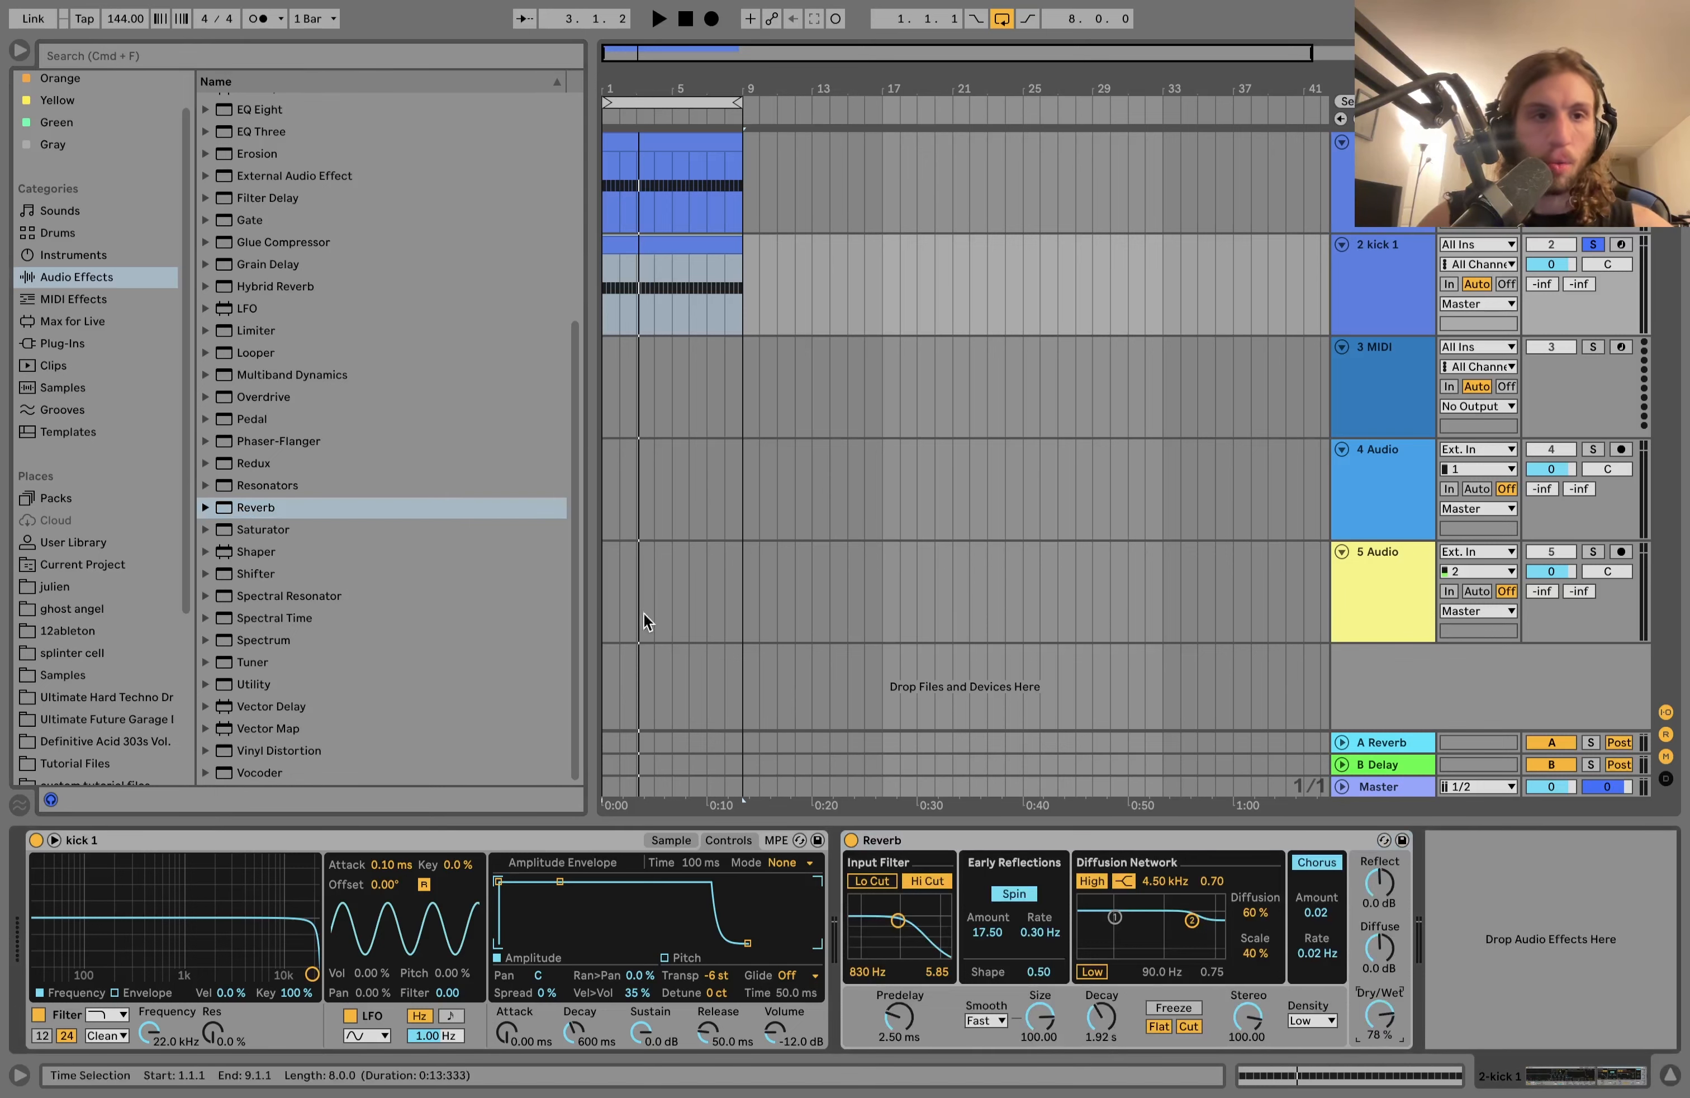
Step: Add a Blues Amp with volume 9.00 and a low-pass Auto Filter at 143 Hz after the Reverb
scroll(433, 464, up, 5)
double_click(249, 128)
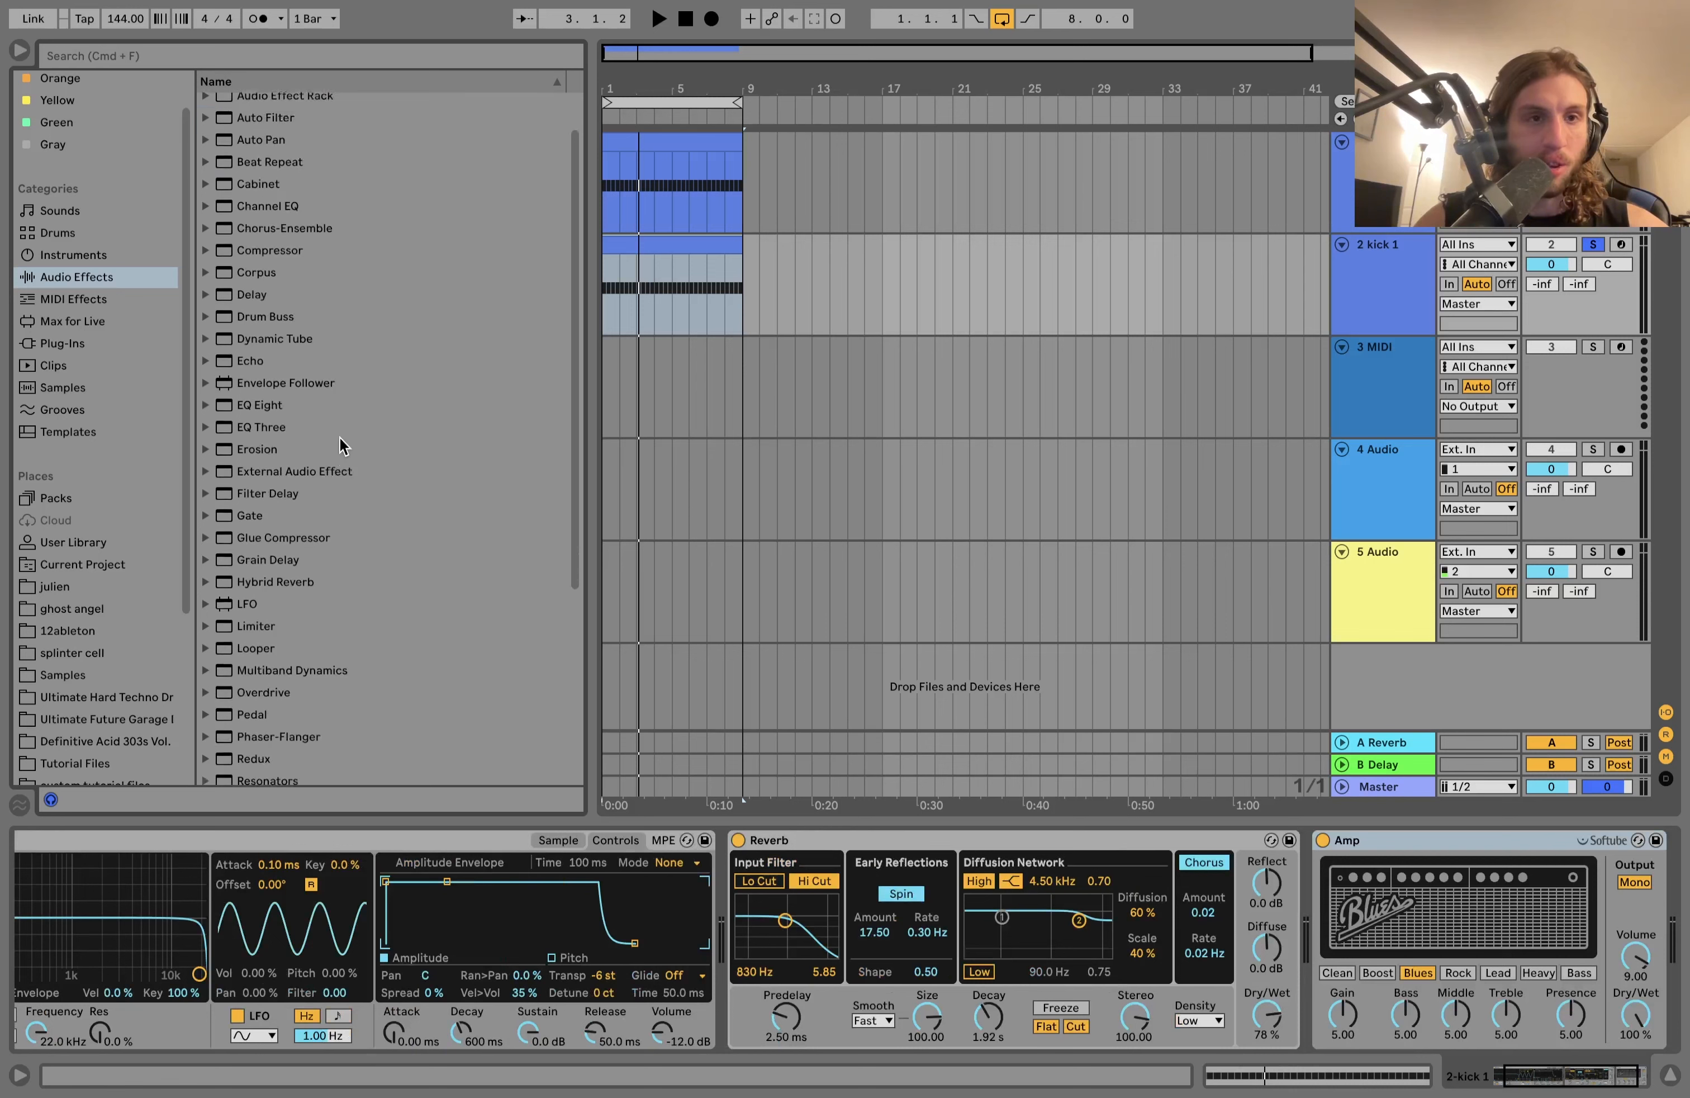
double_click(267, 168)
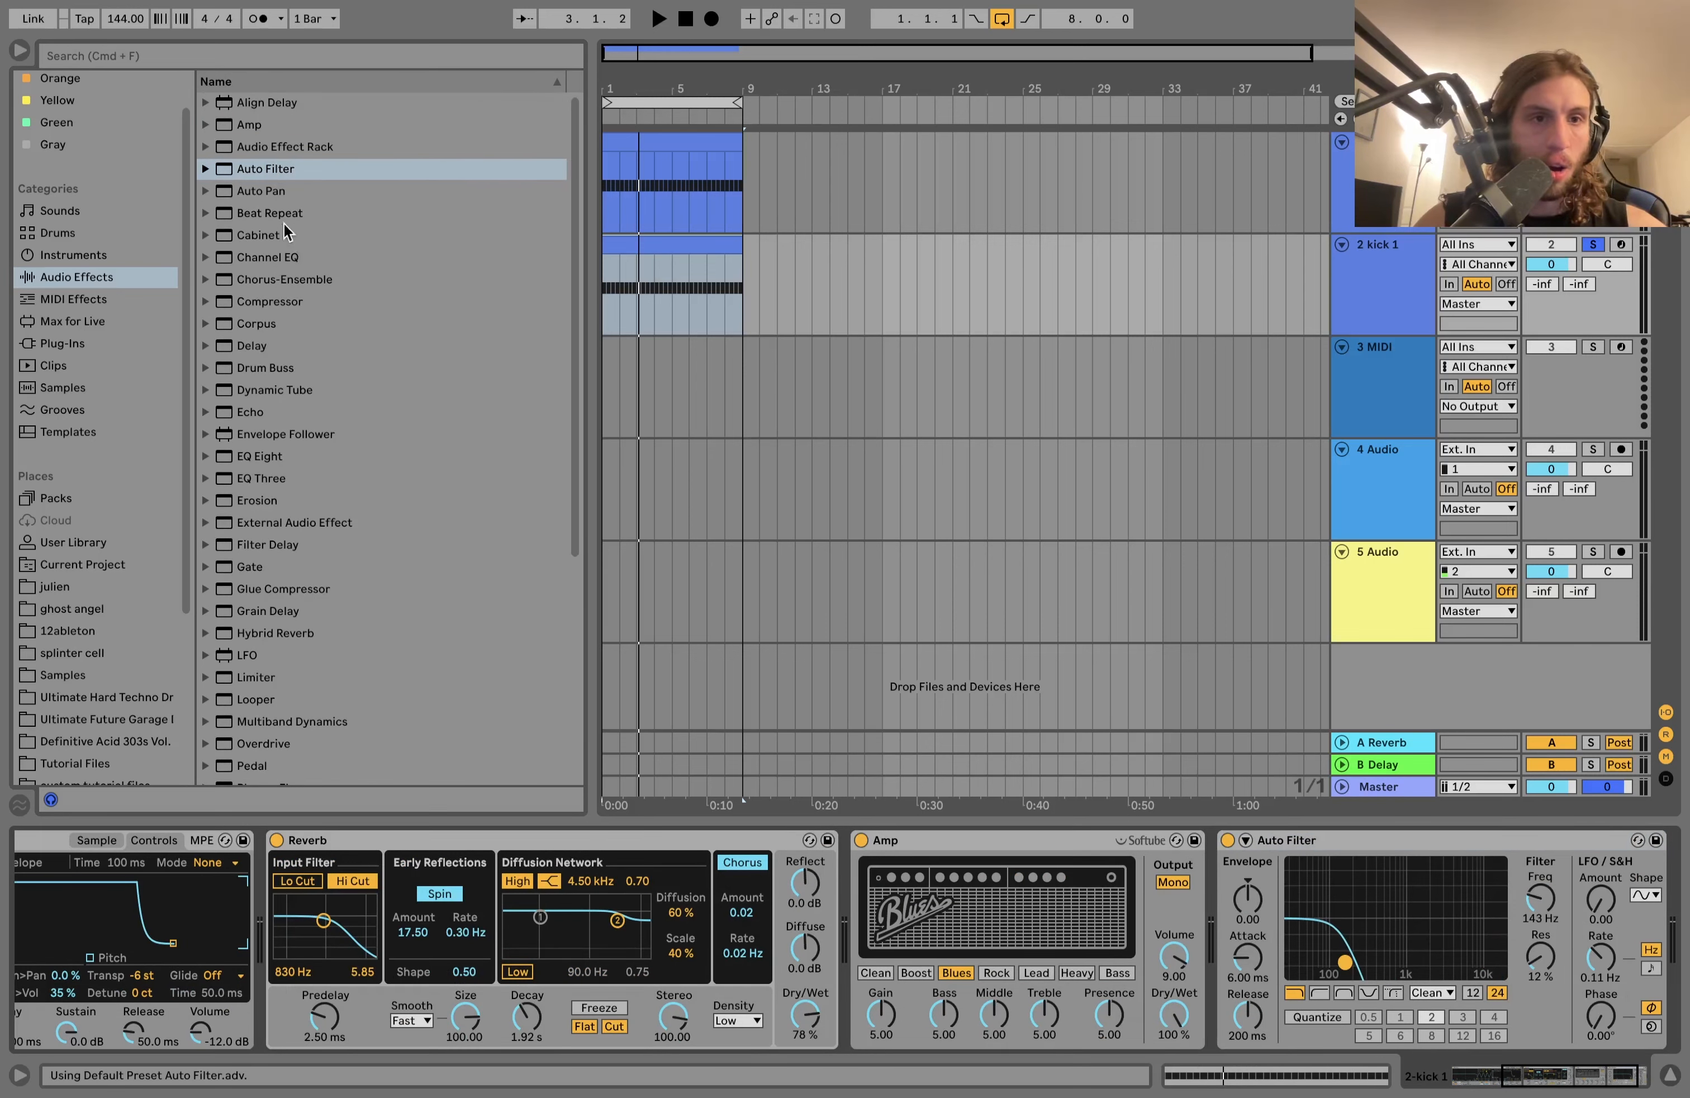
Step: Add an inverted, saw-shaped Auto Pan with 100% amount, 0° phase, synced 1/4 rate and 29.4% shape
double_click(261, 190)
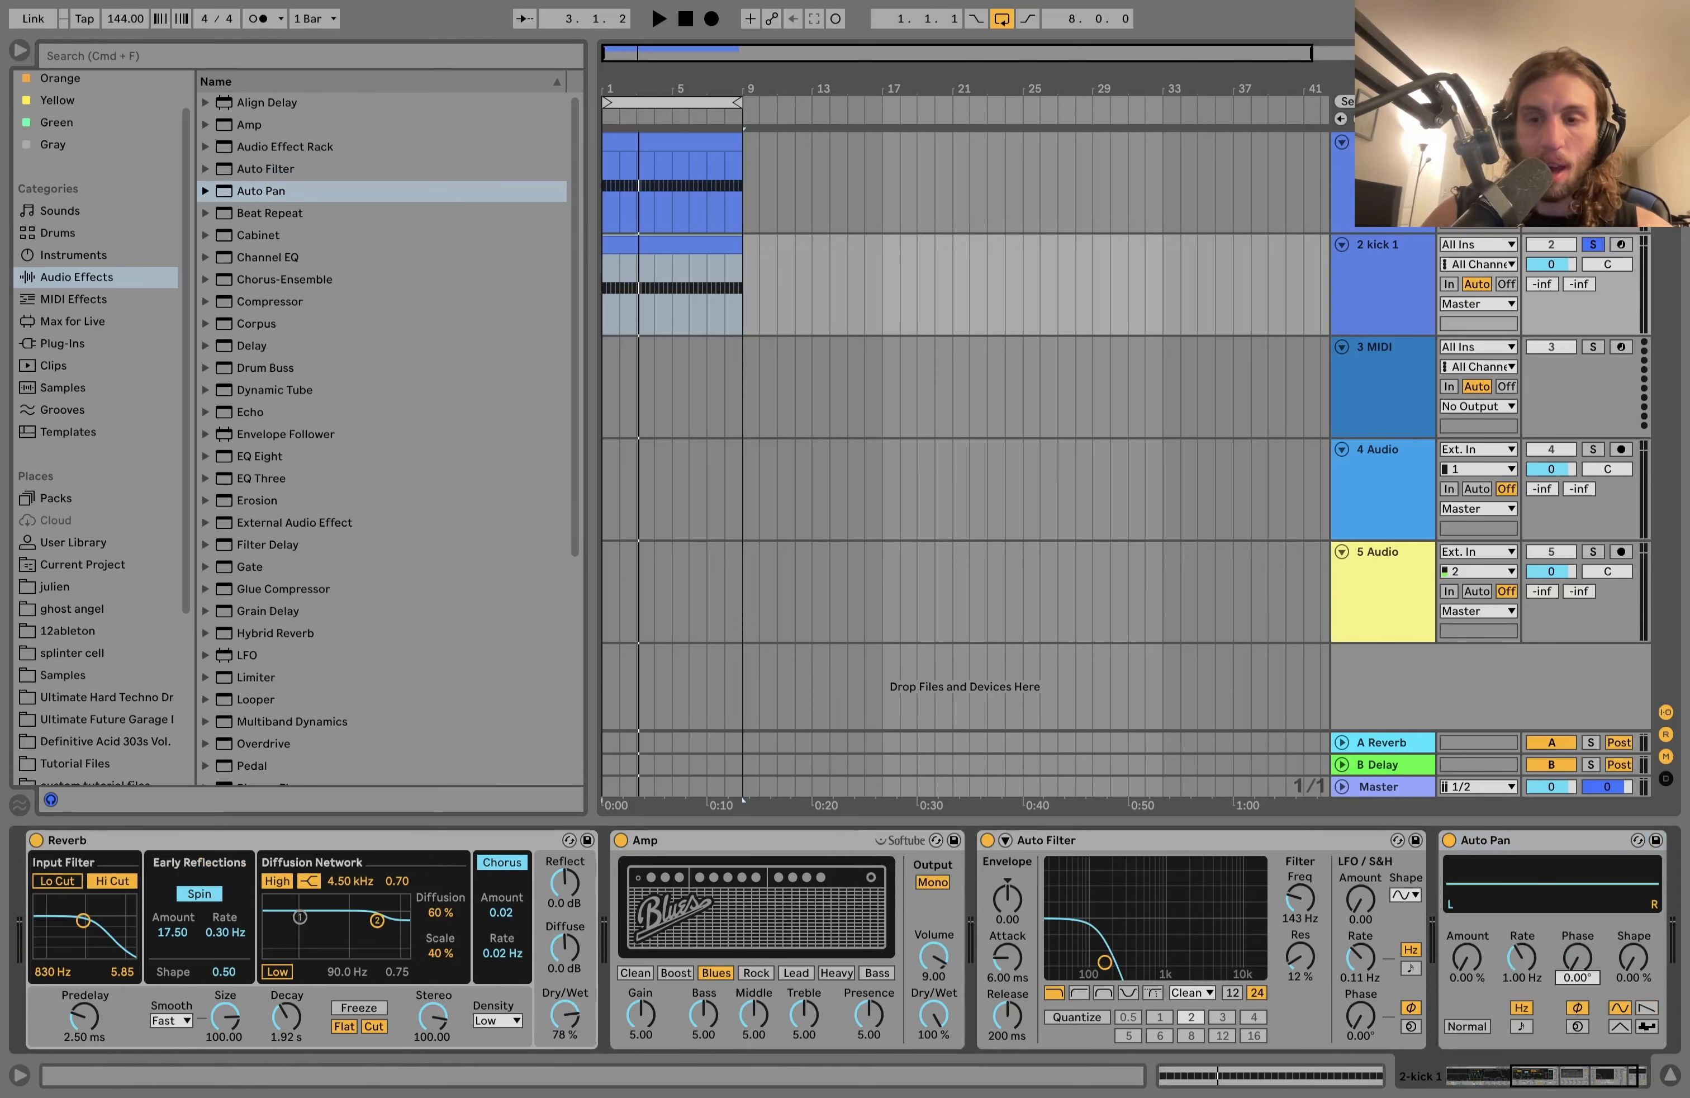
click(1649, 1008)
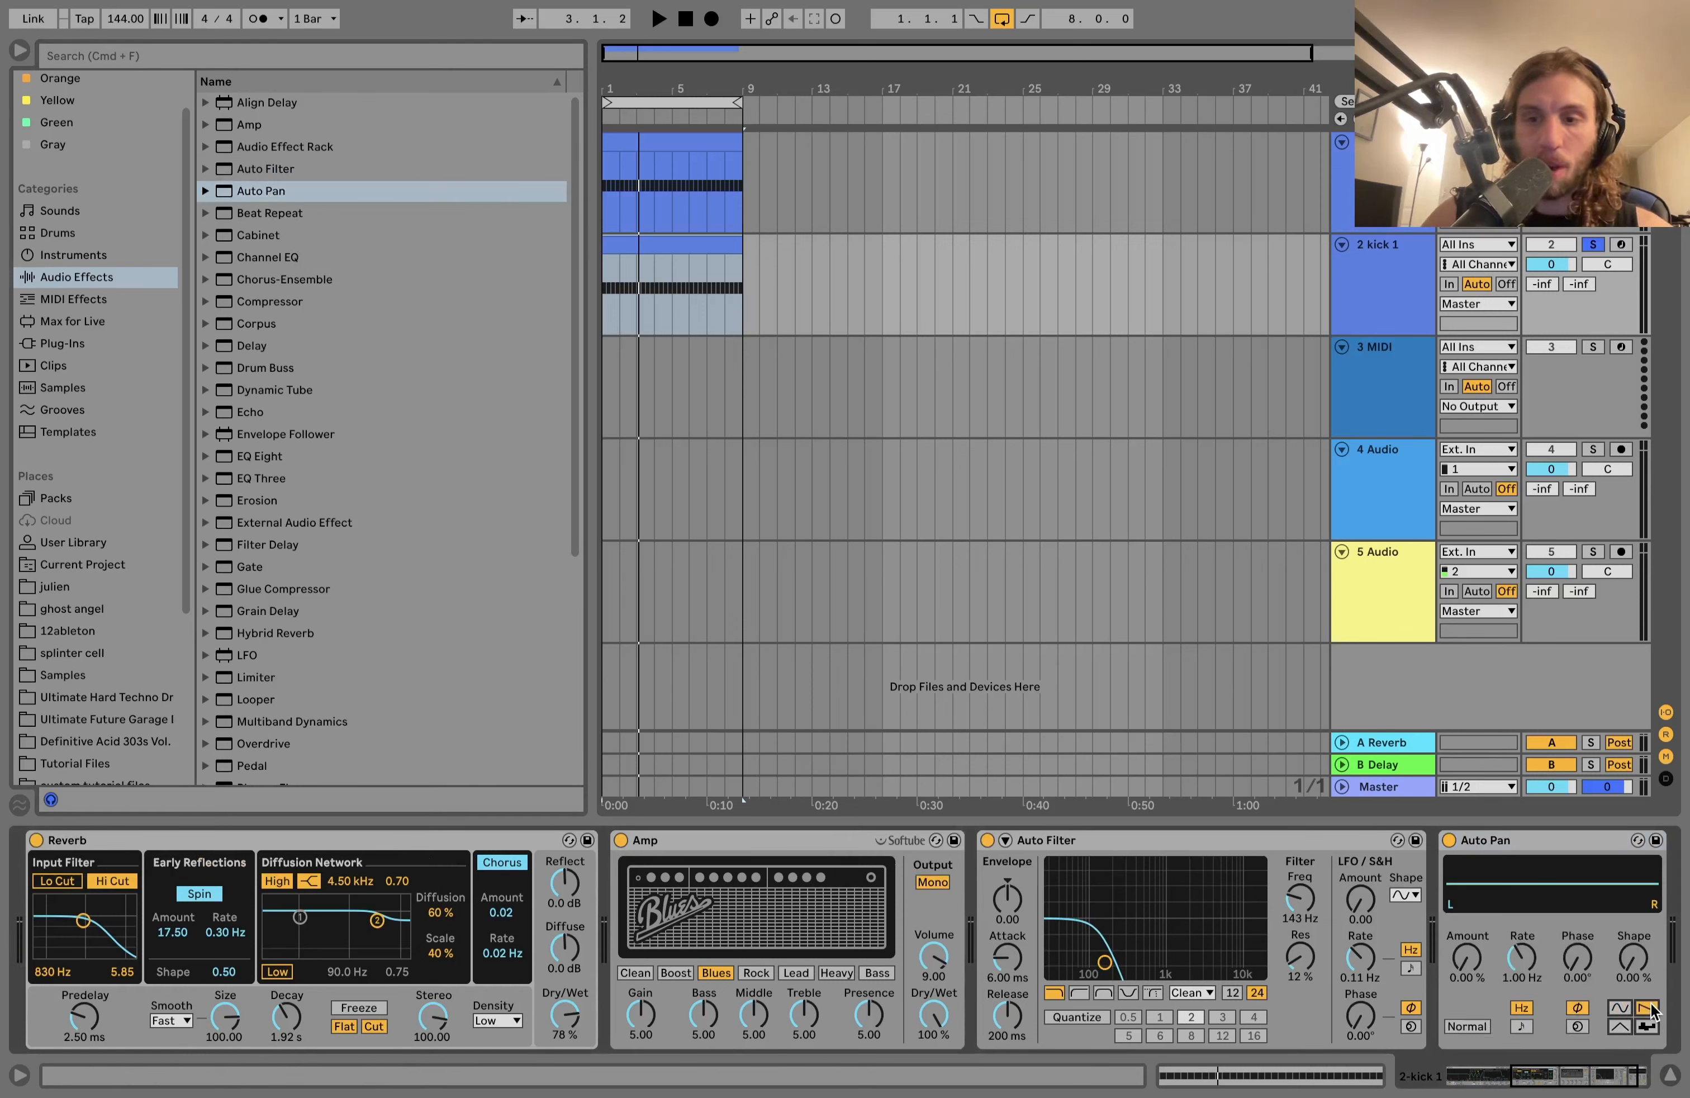
click(1522, 1026)
drag(1465, 978, 1465, 926)
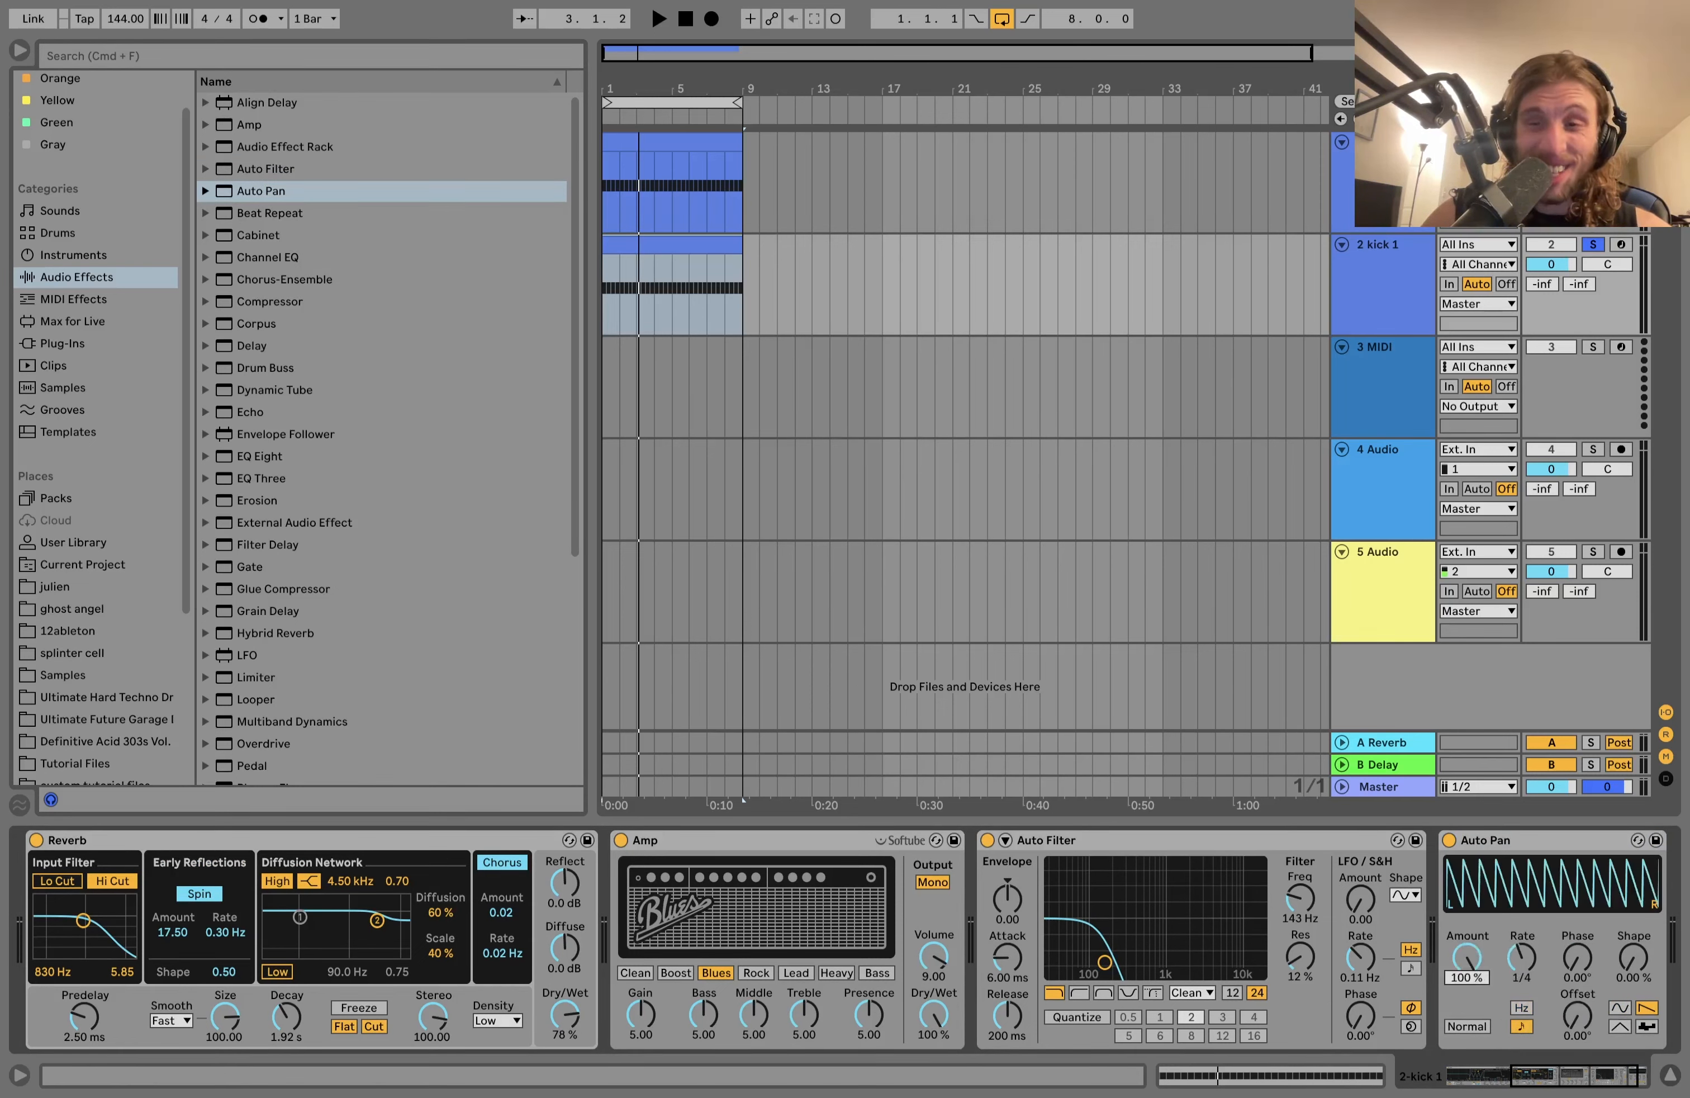
click(1467, 1026)
drag(1634, 957, 1634, 939)
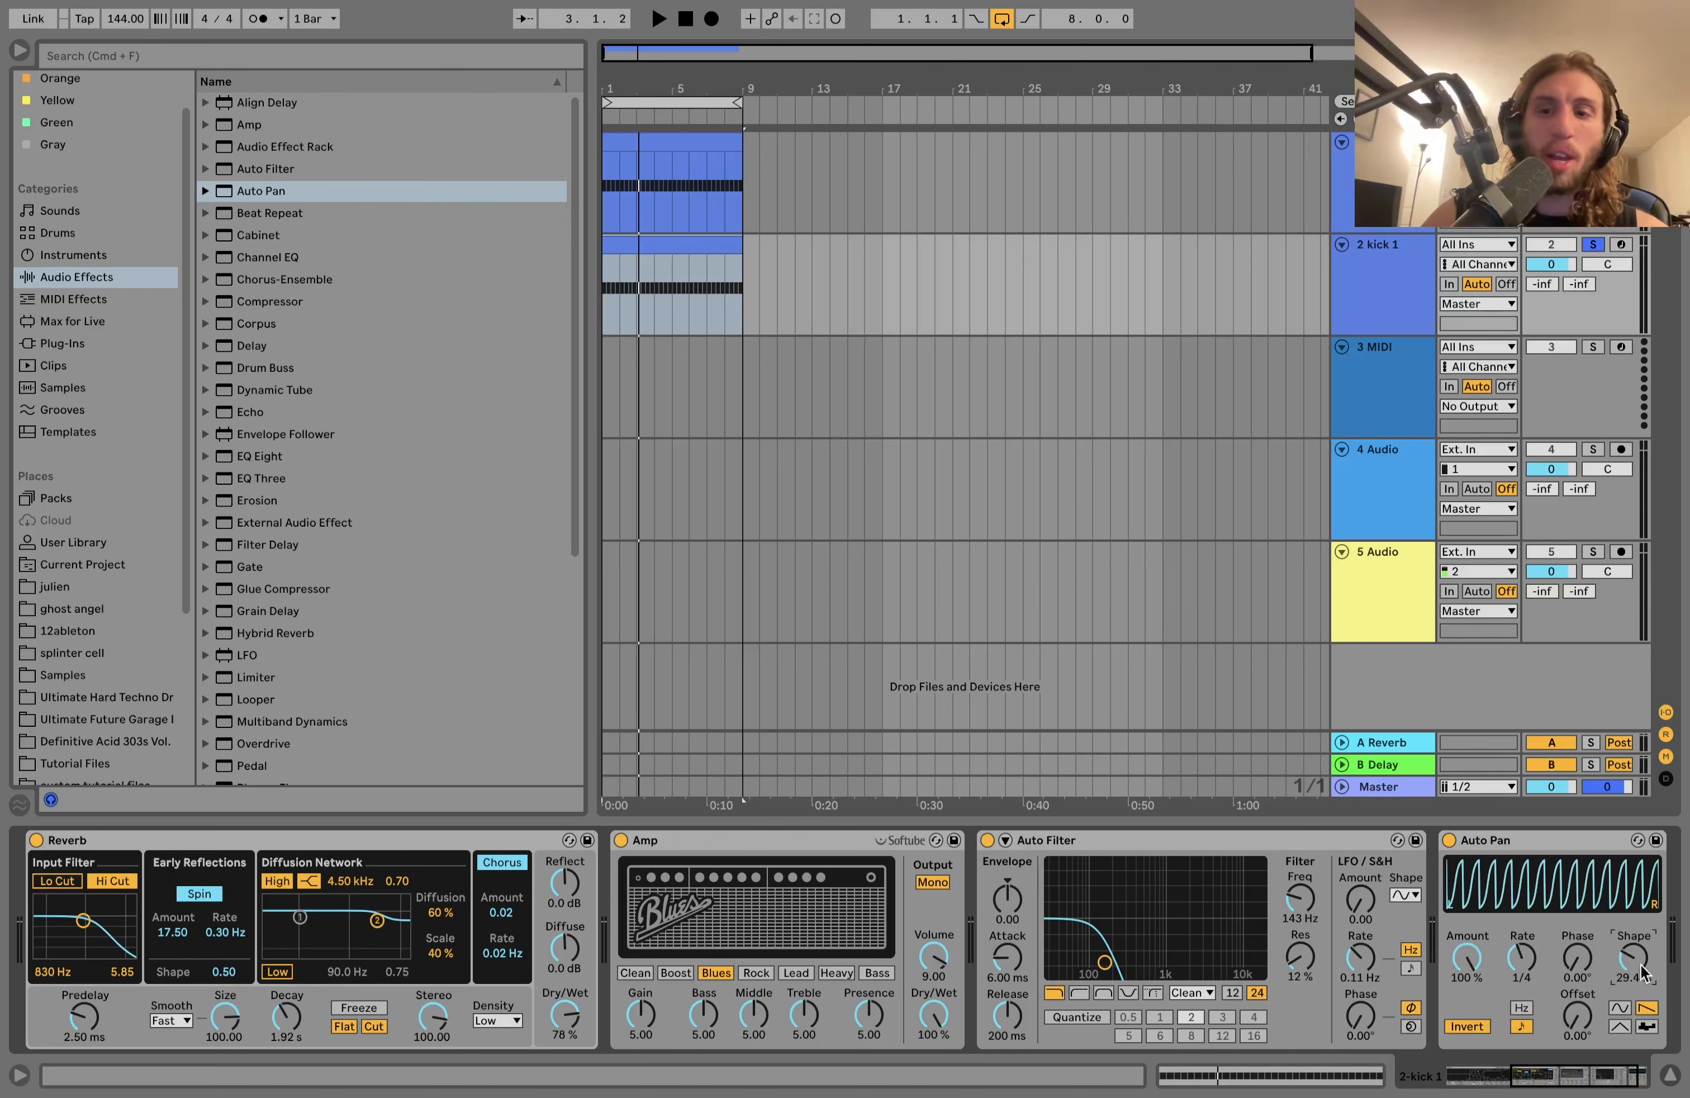
Step: Unsolo the copied kick track and set its volume to -2.4 dB while both kicks play
key(space)
click(1594, 244)
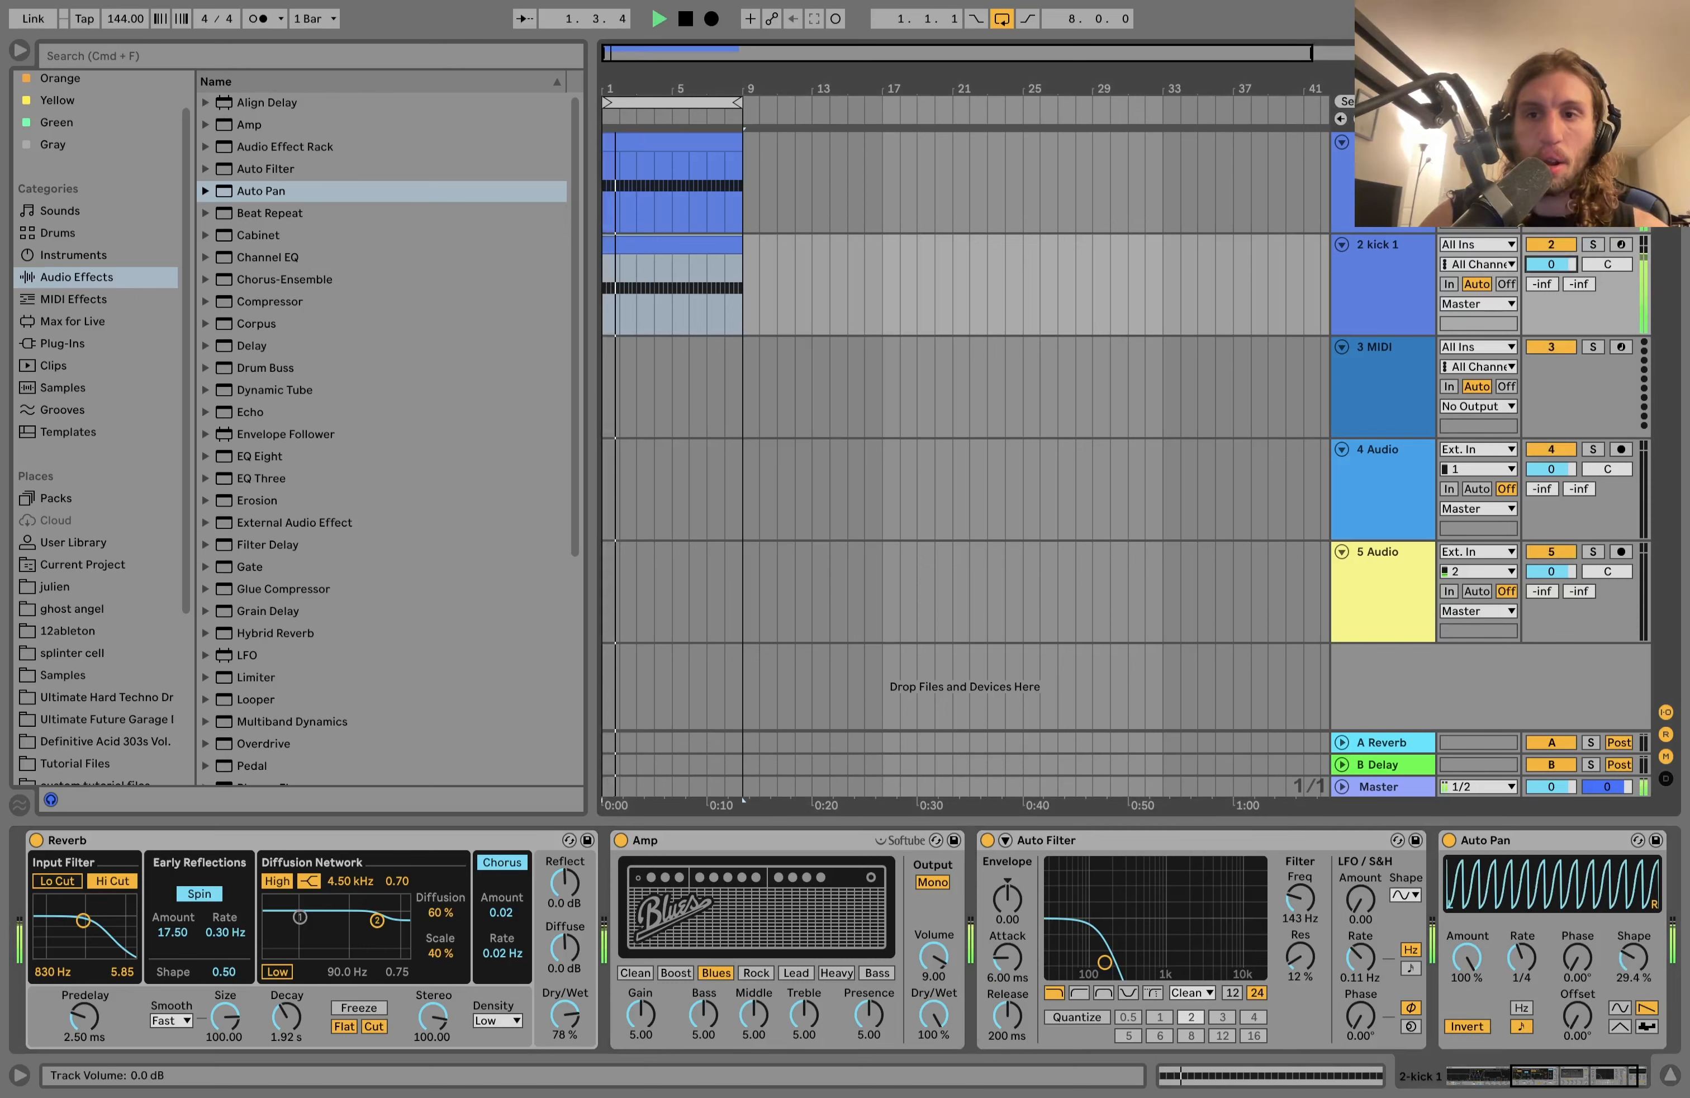
drag(1550, 263, 1551, 272)
click(1408, 265)
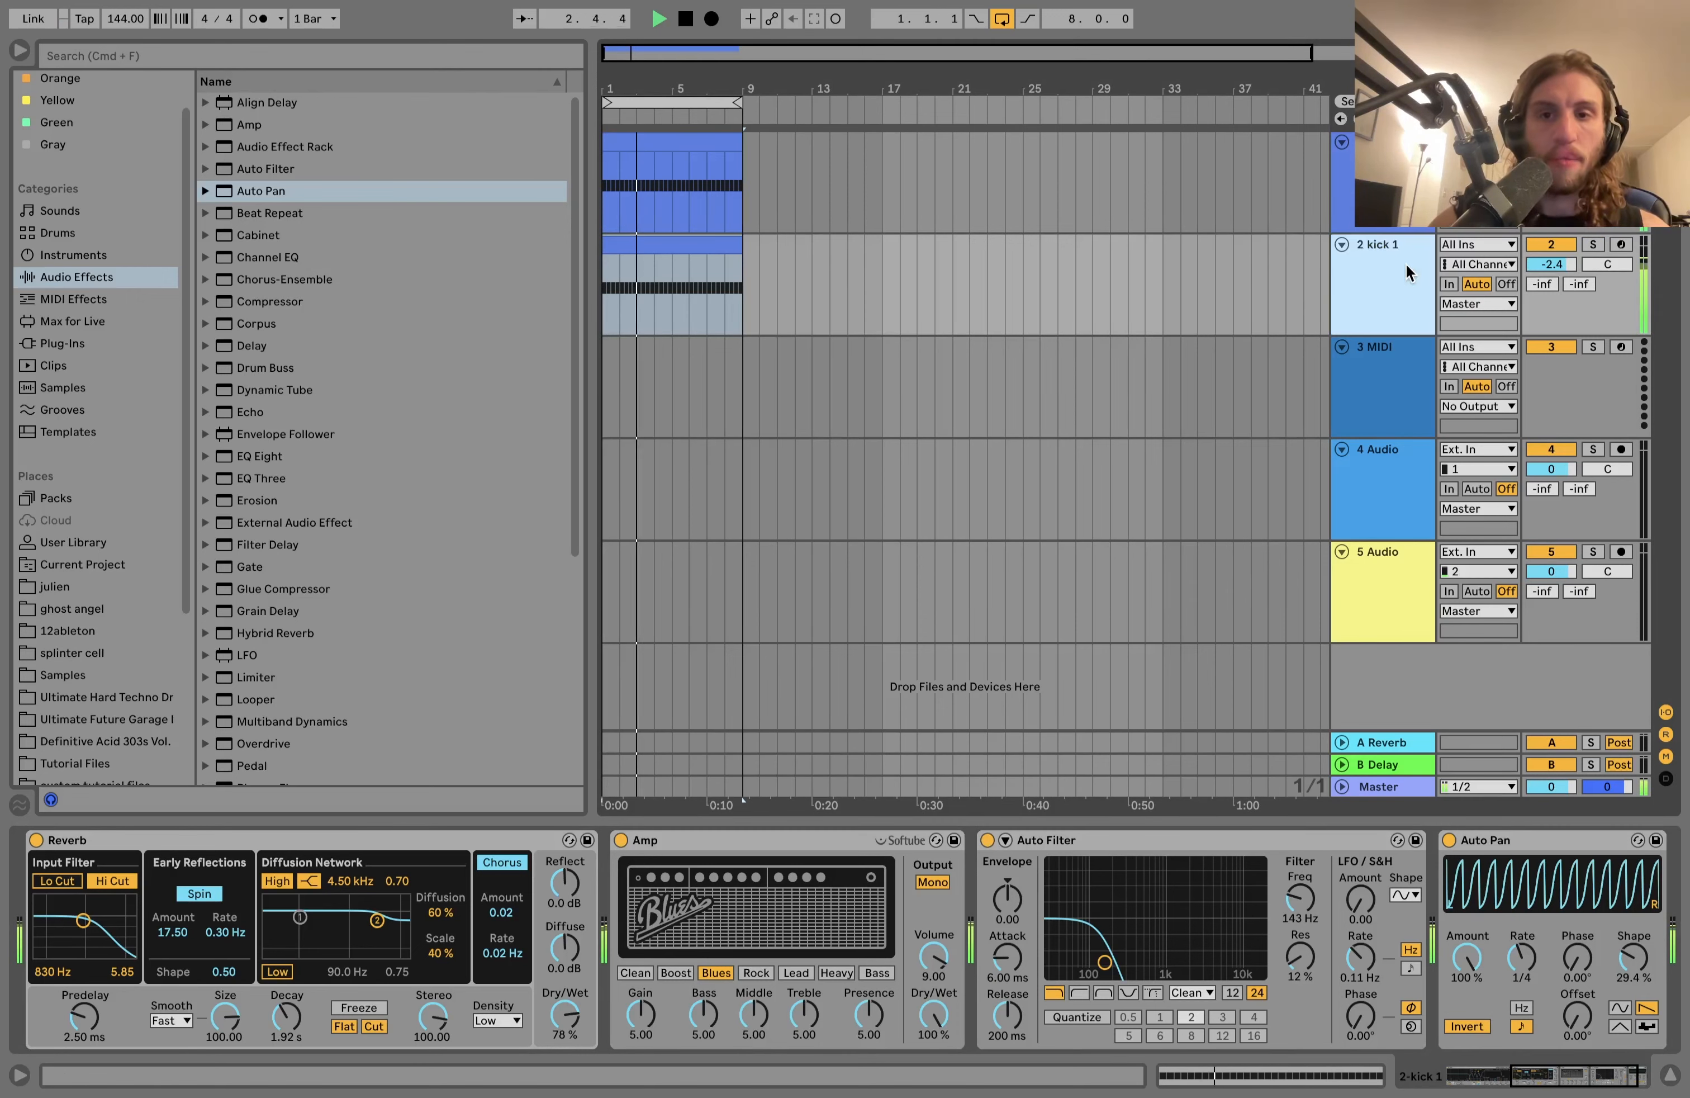
key(space)
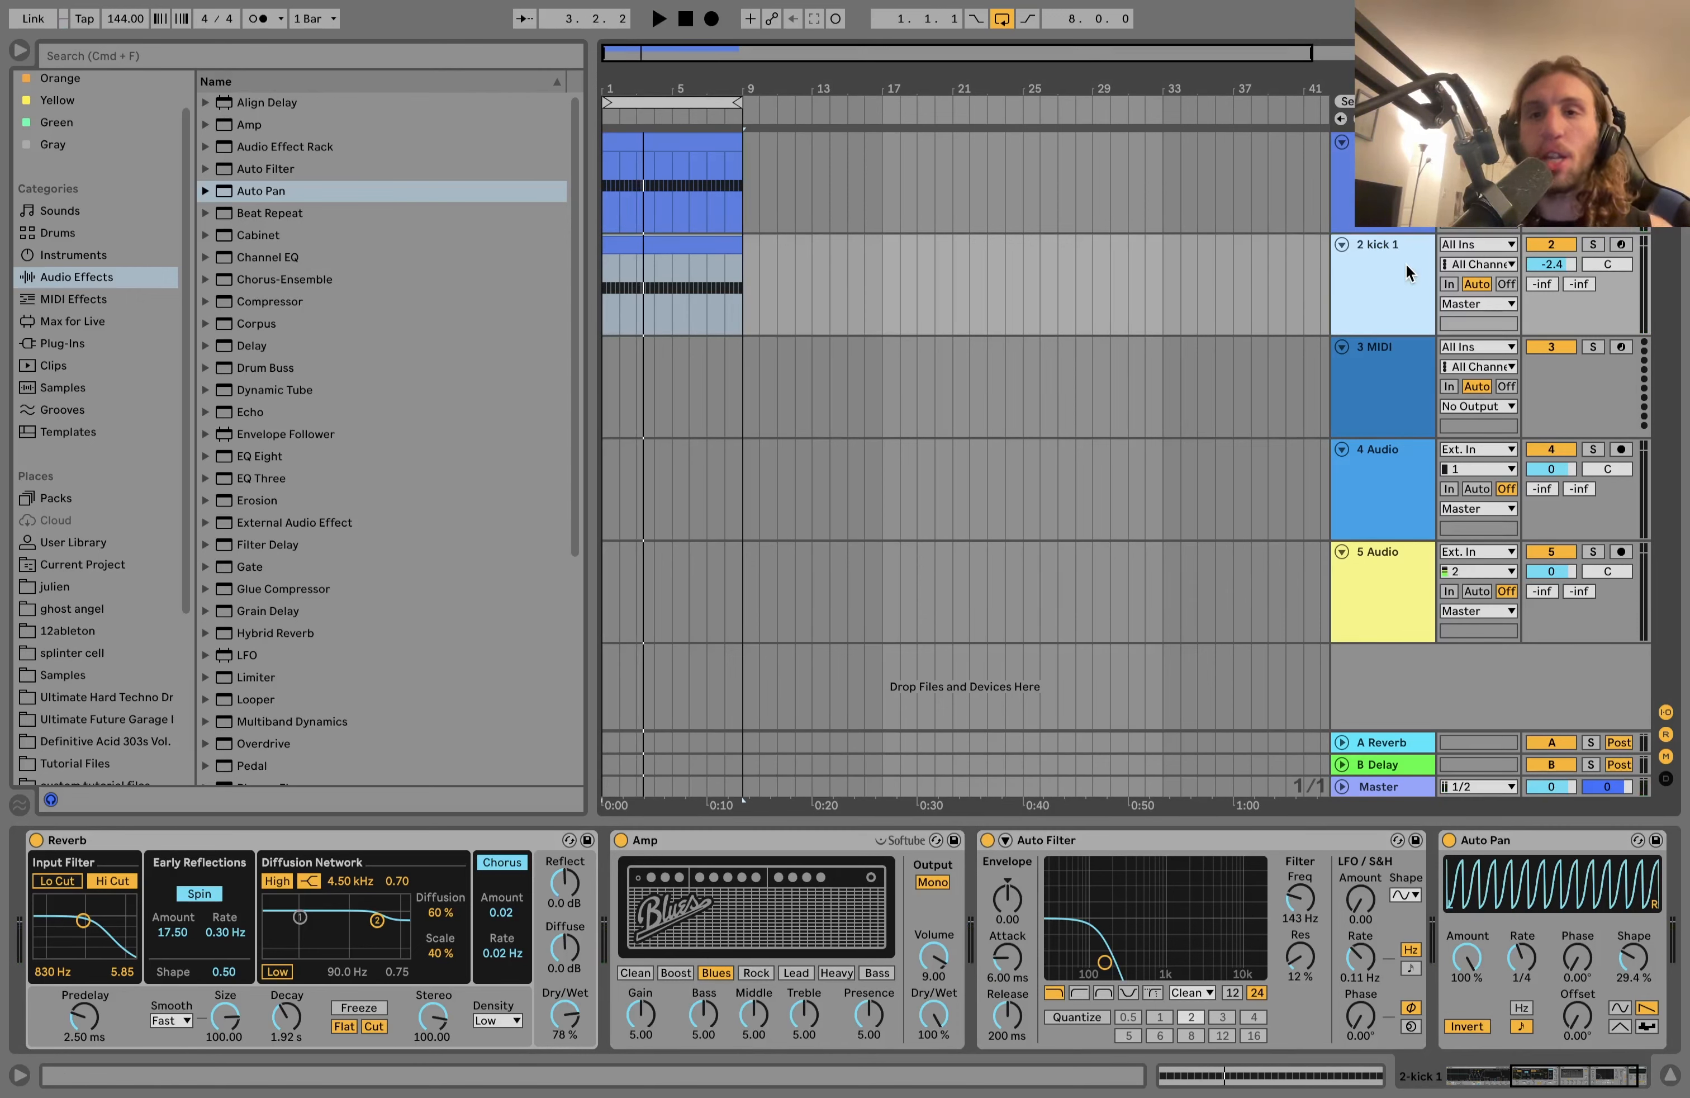
Step: Play both kick tracks, view the original kick's device, and preview kick 1.wav from the hard techno drum library
key(space)
click(1382, 186)
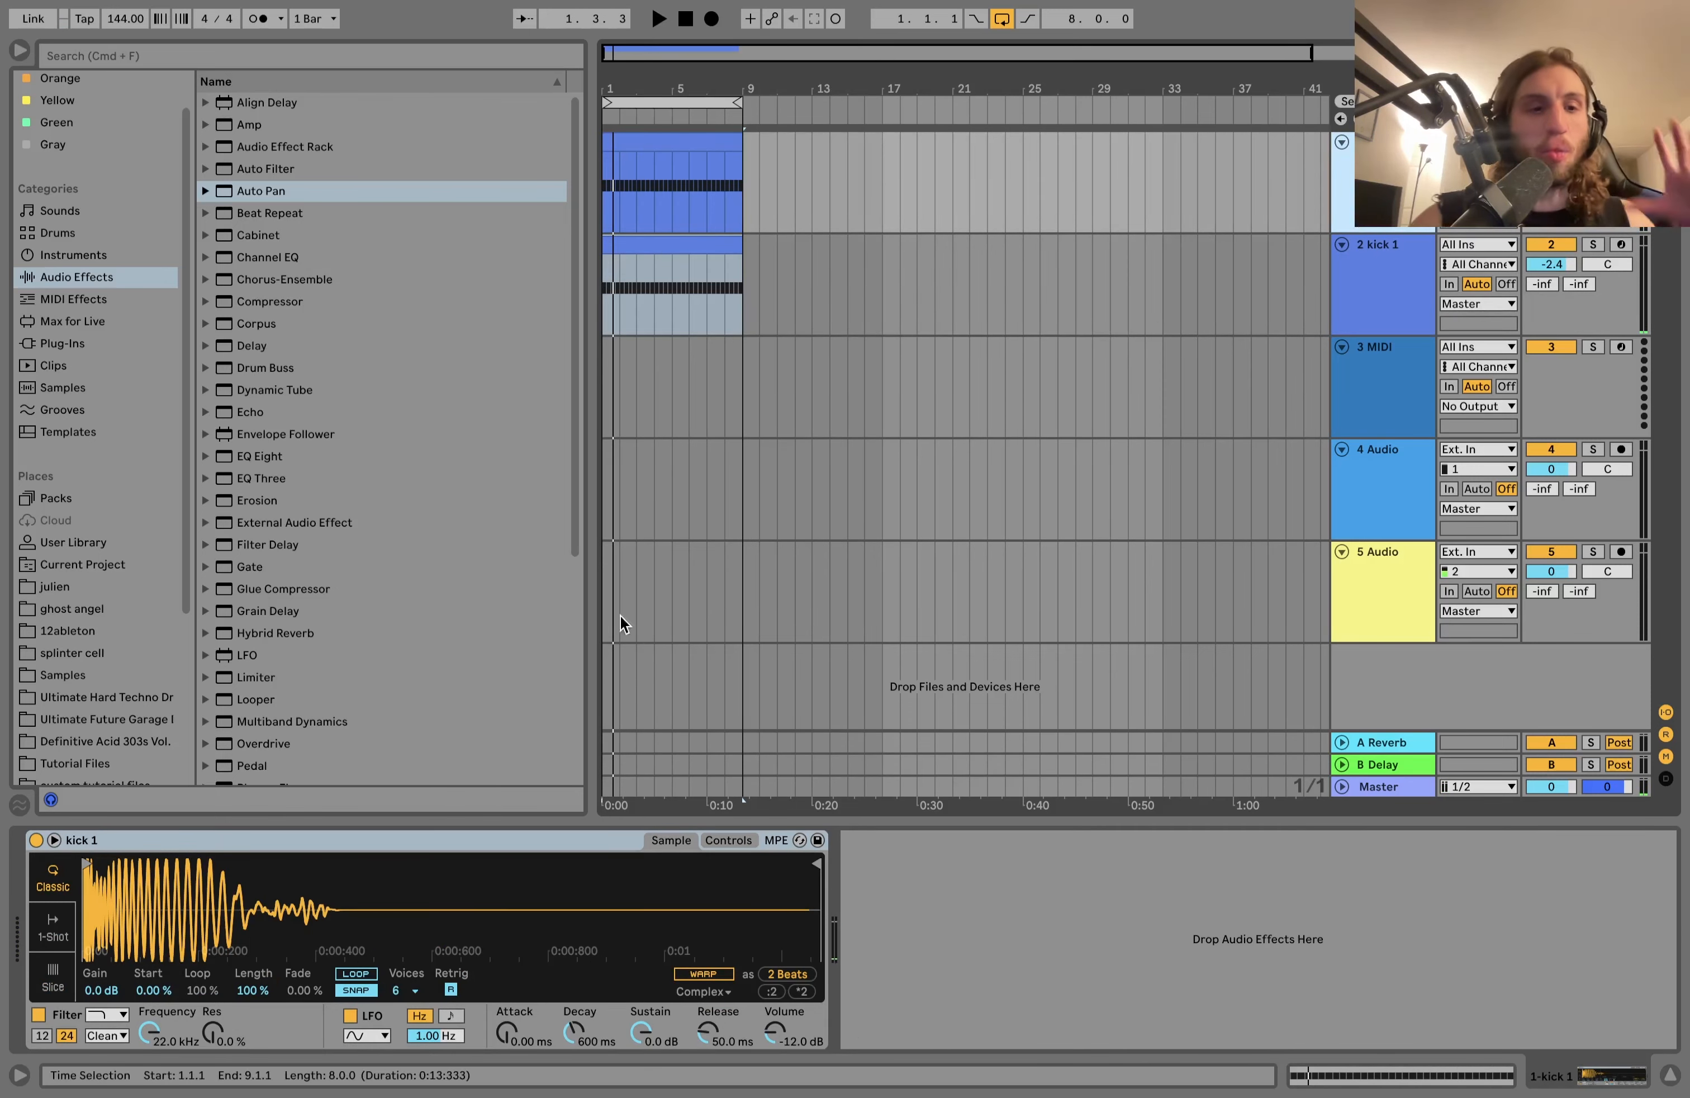
click(132, 691)
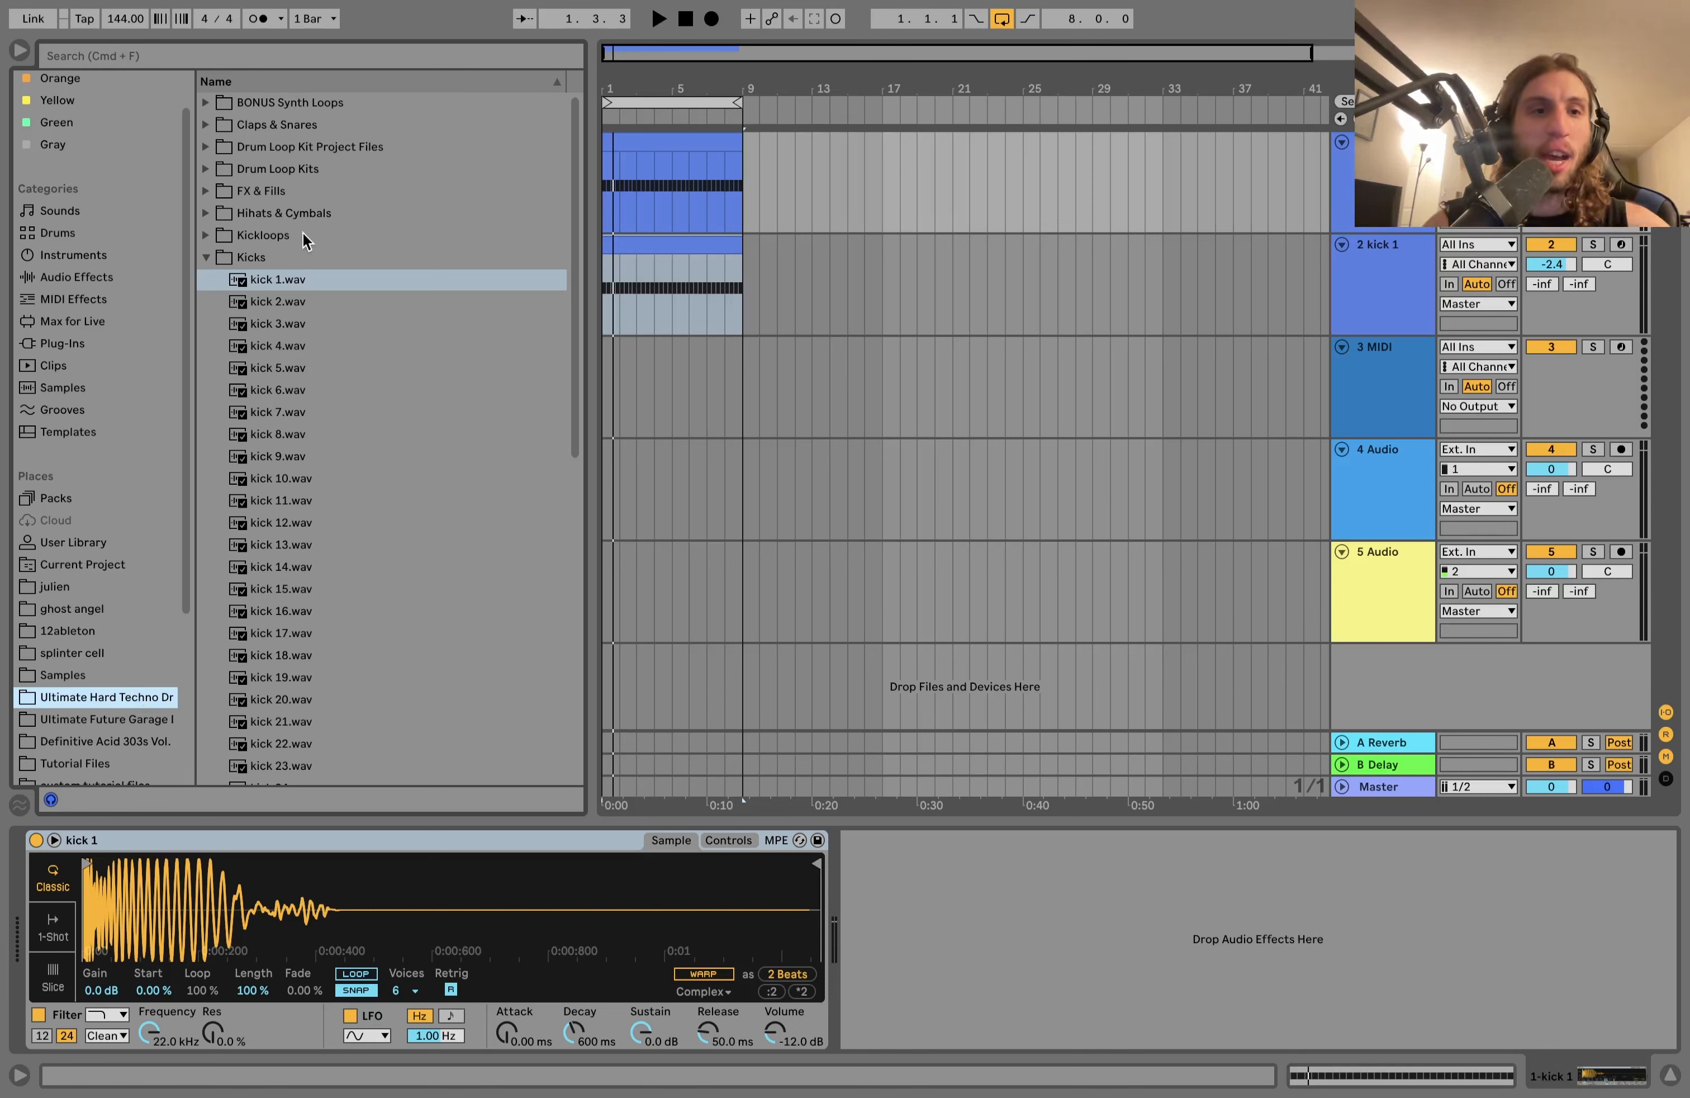
click(287, 287)
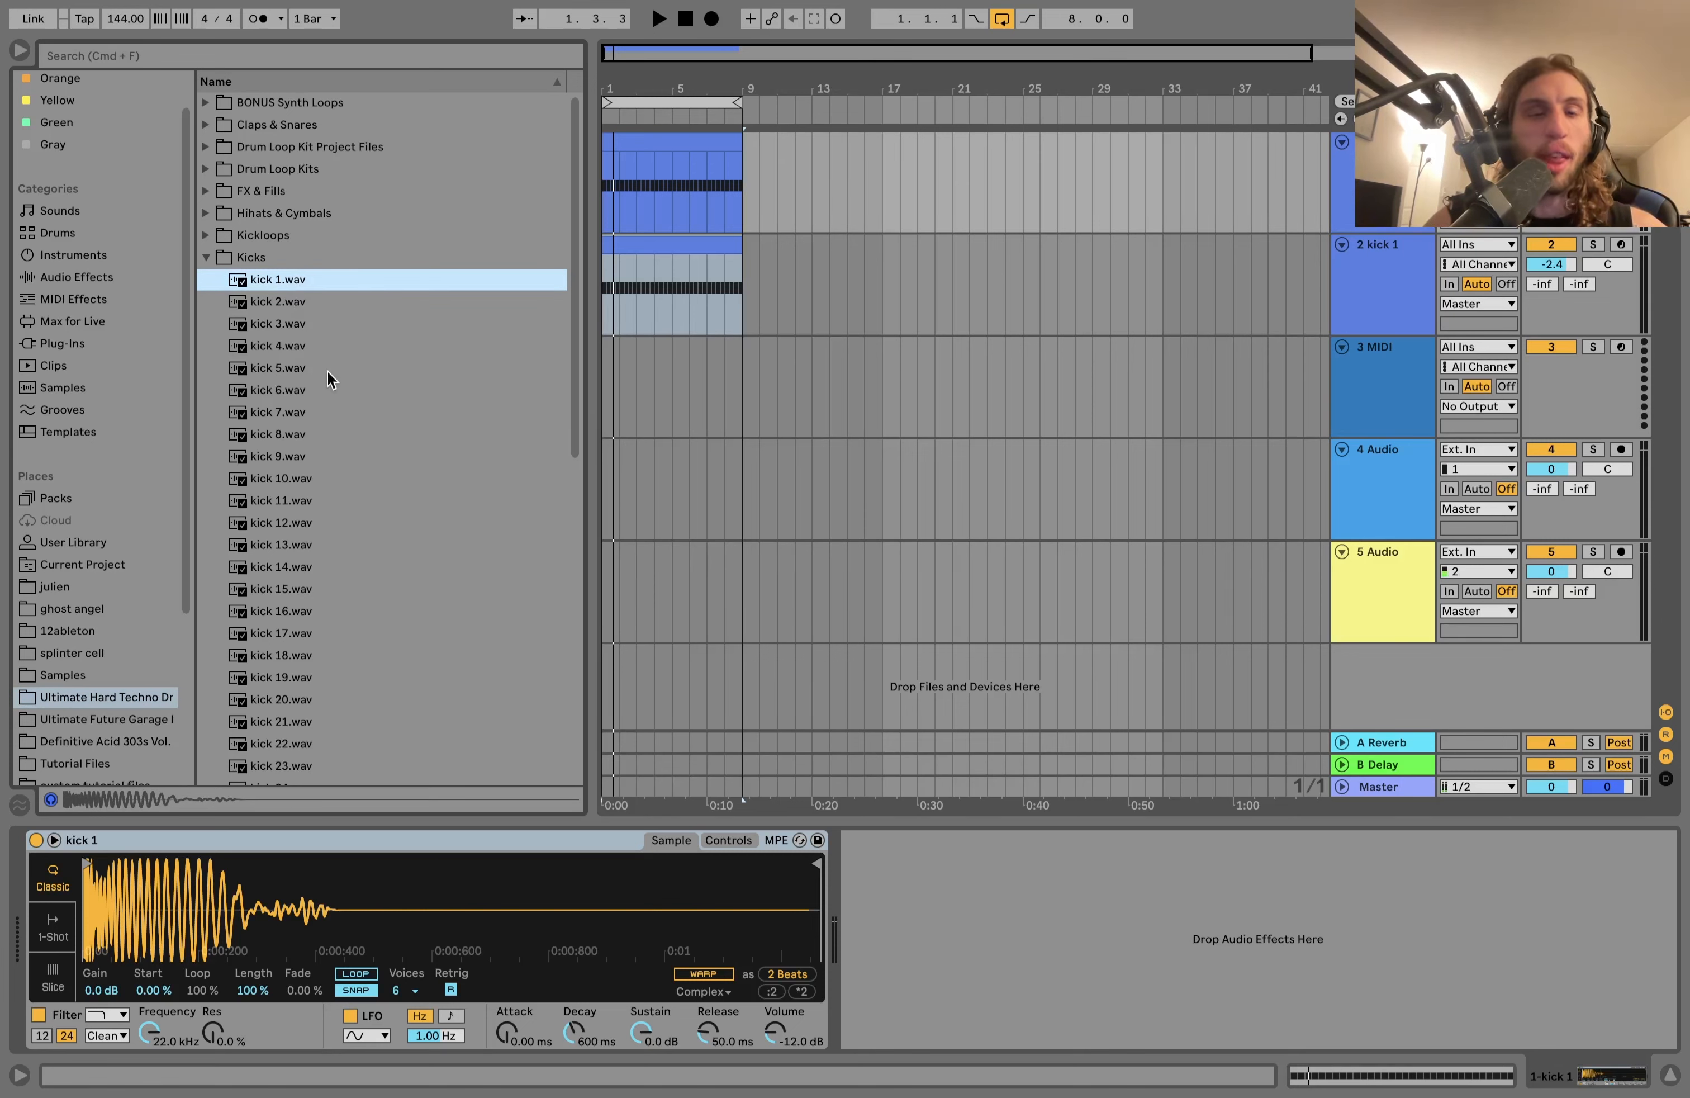
click(1003, 193)
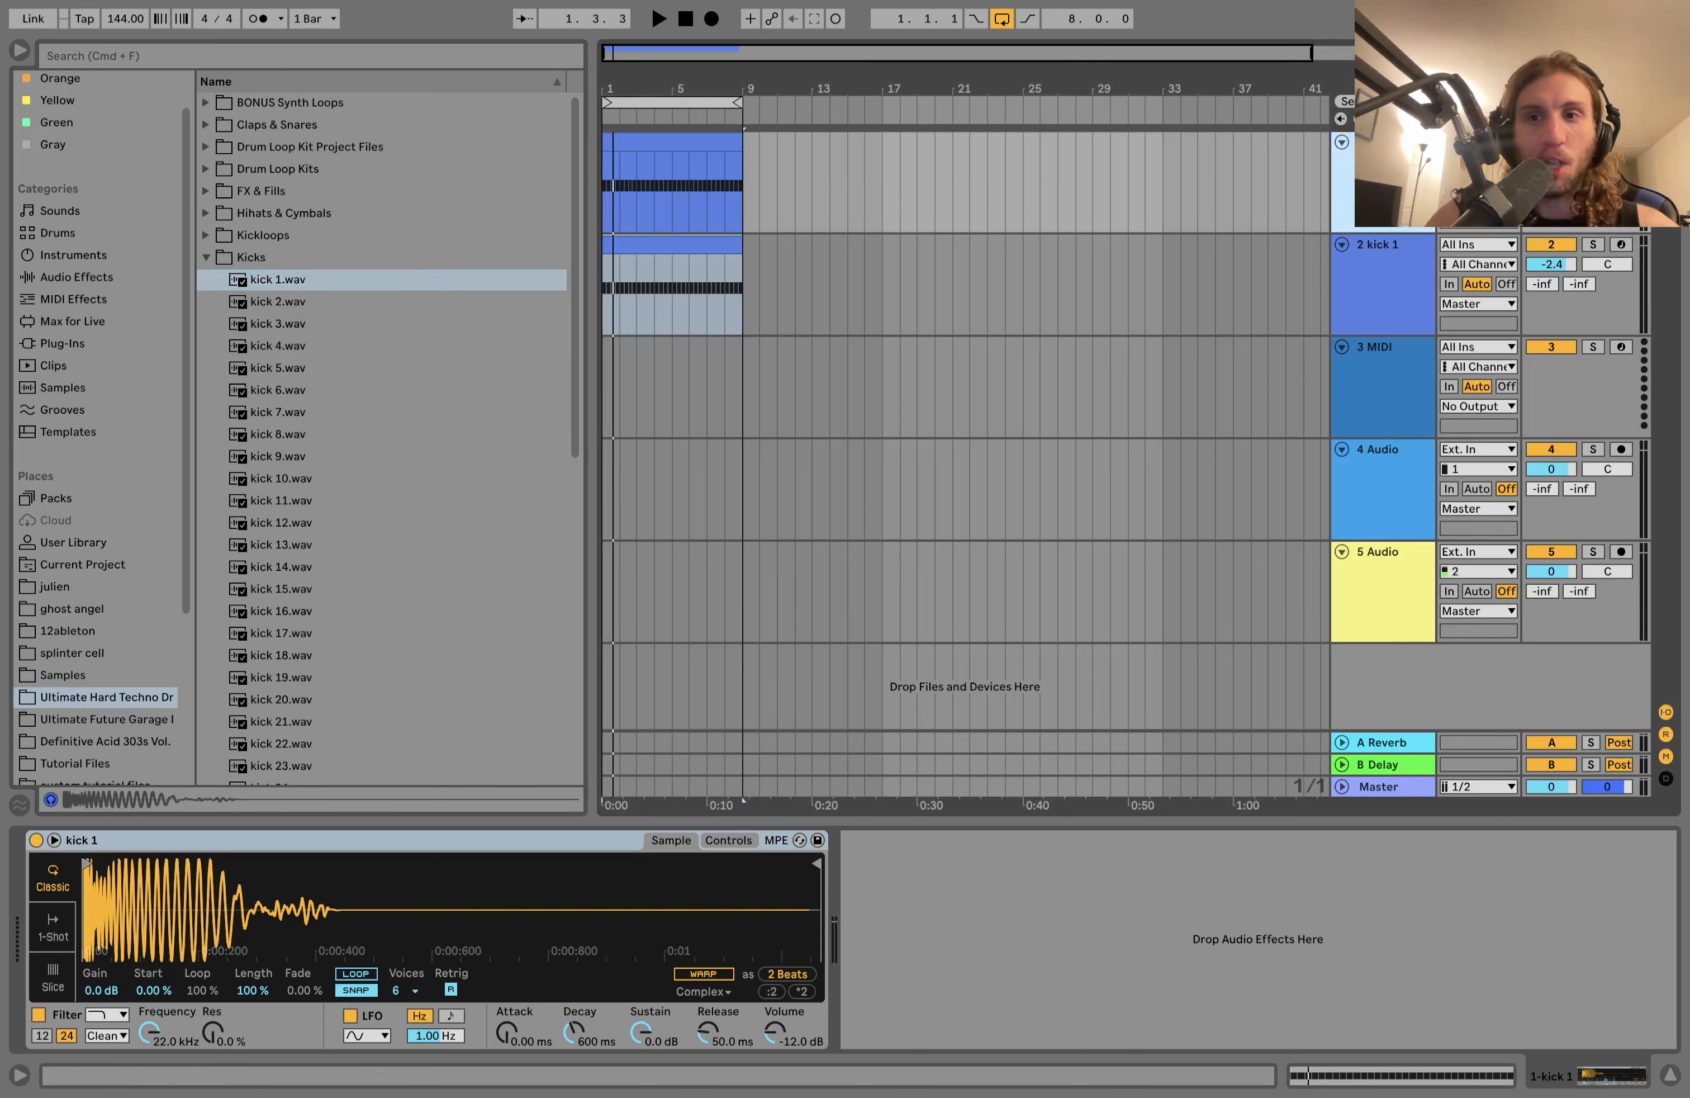
Step: Adjust the copied kick track's volume to -2.3 dB during playback and select both kick tracks
key(space)
drag(1573, 263, 1574, 263)
key(space)
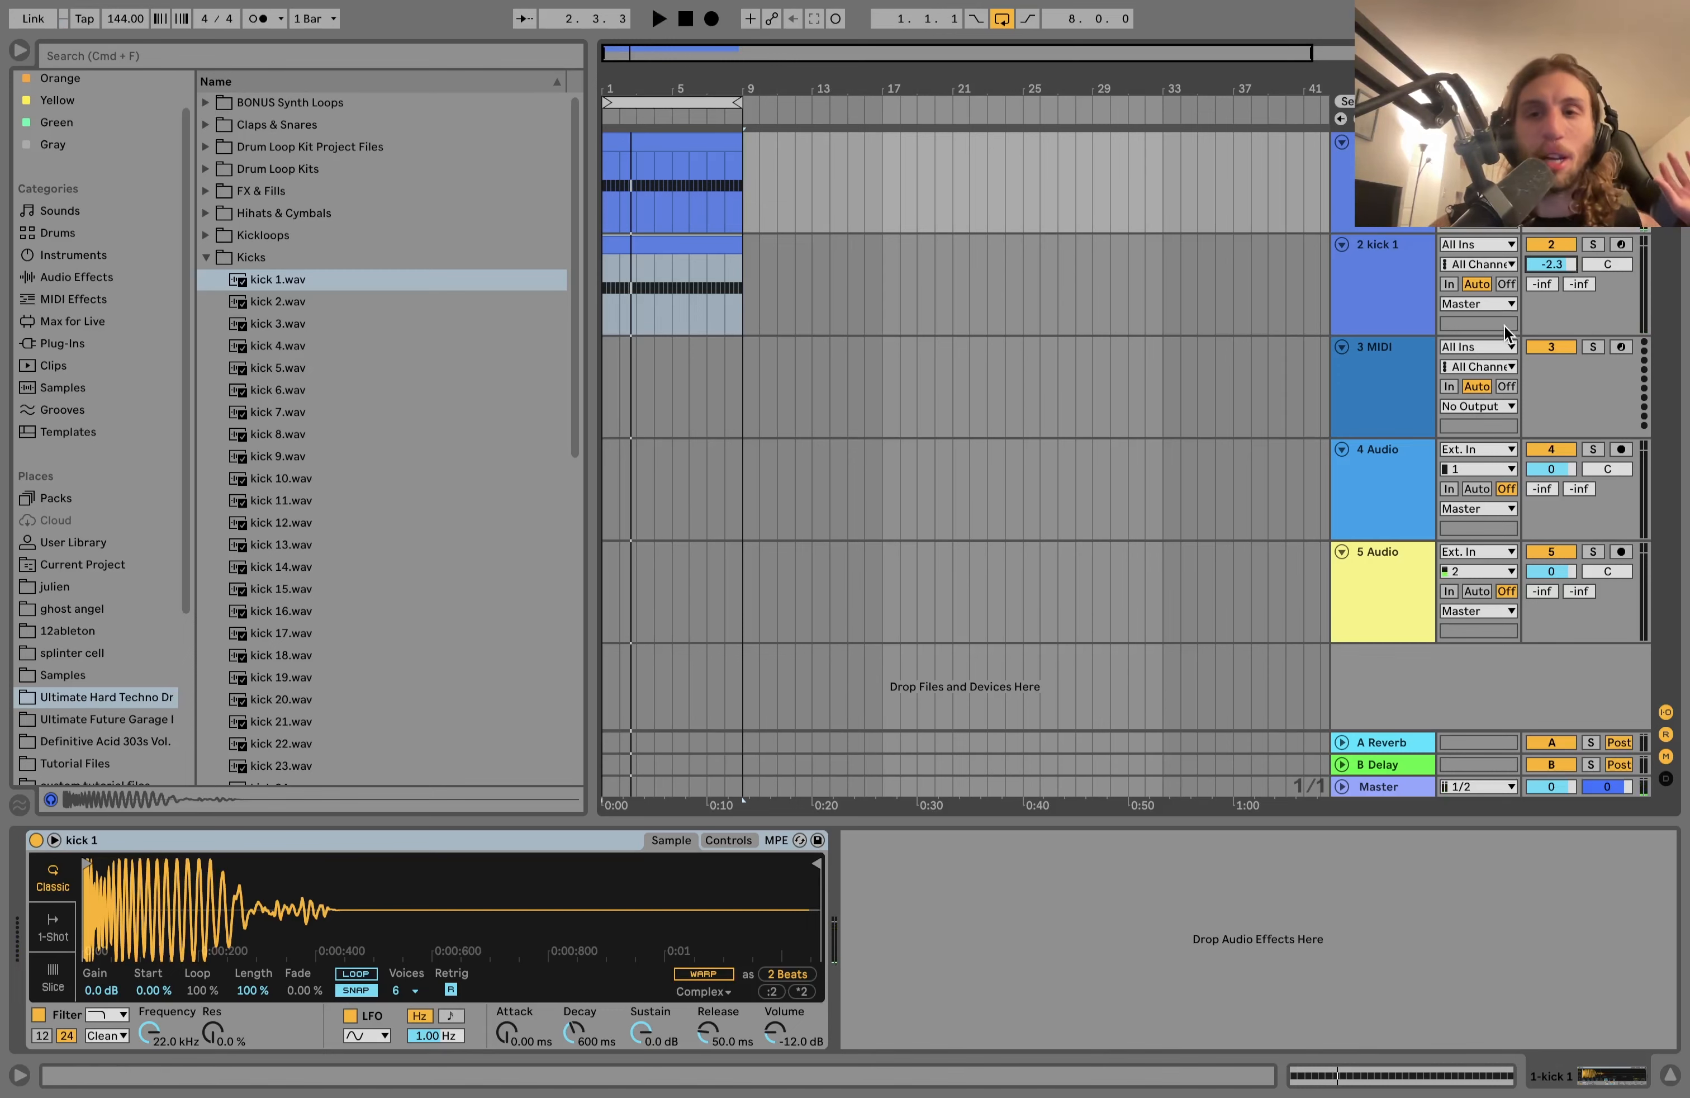
click(1407, 263)
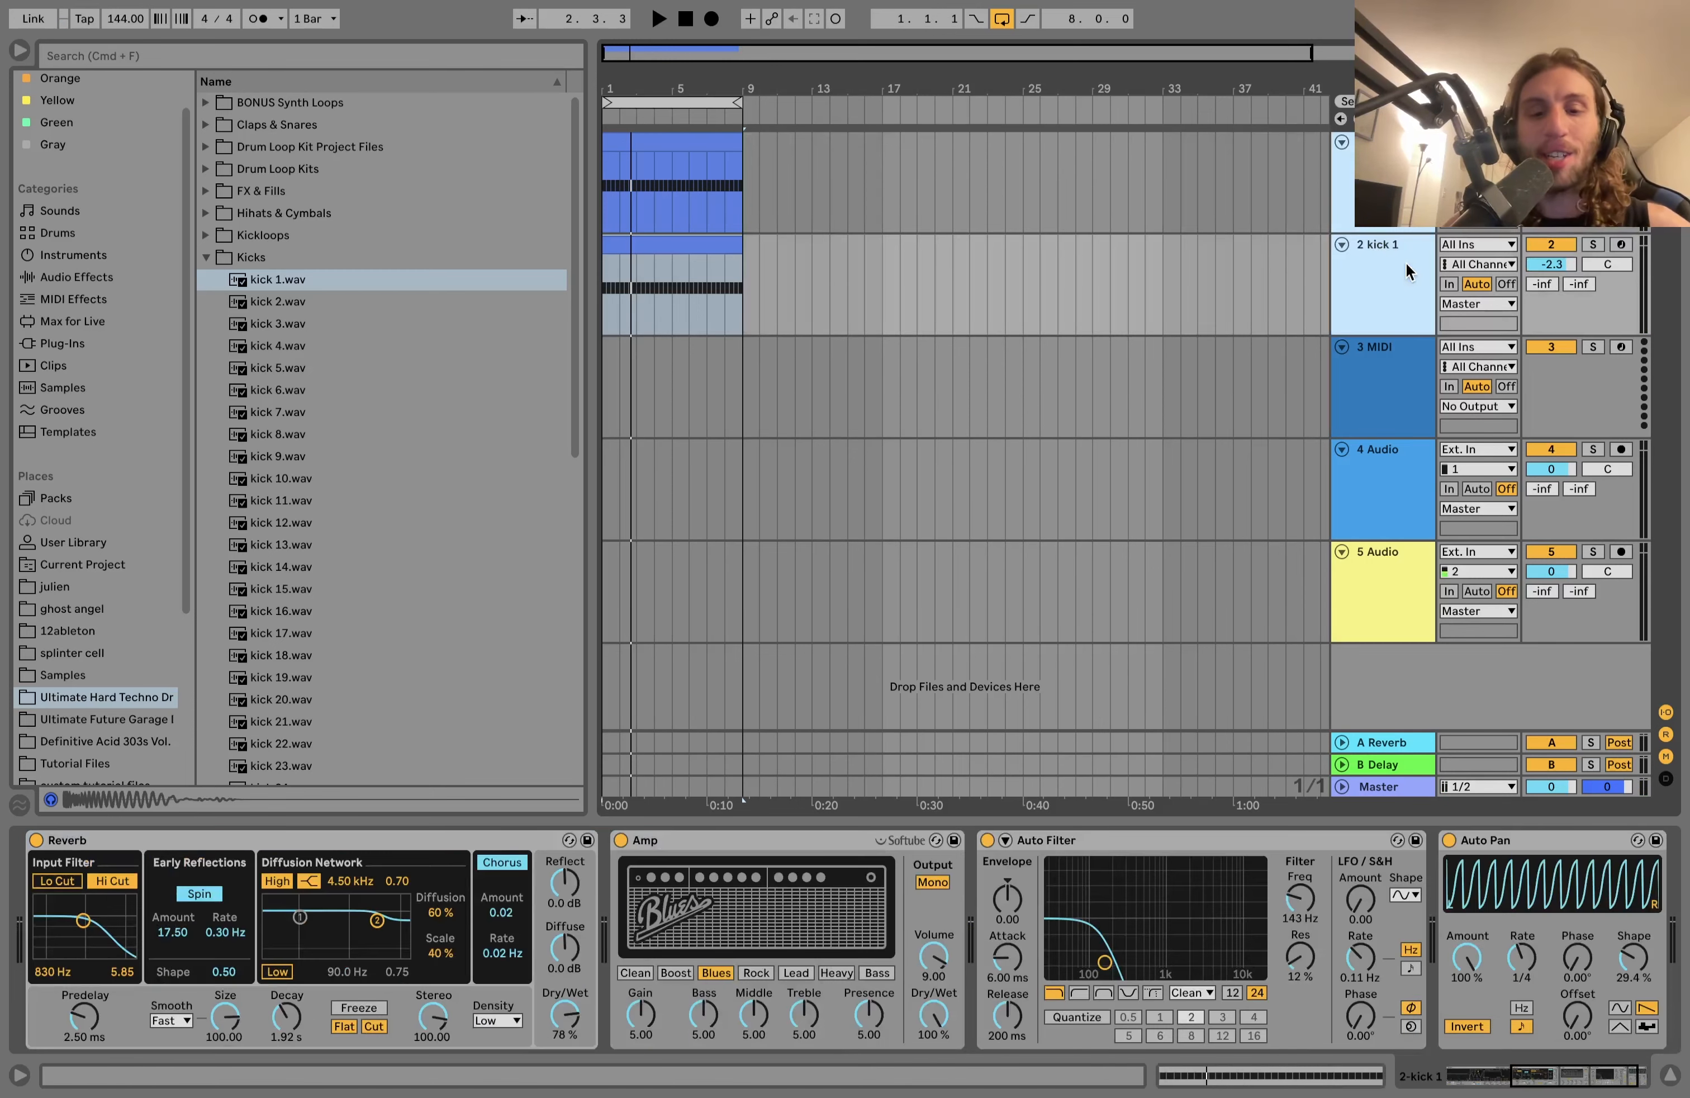
Step: Group the two kick tracks and briefly play them together
key(super+g)
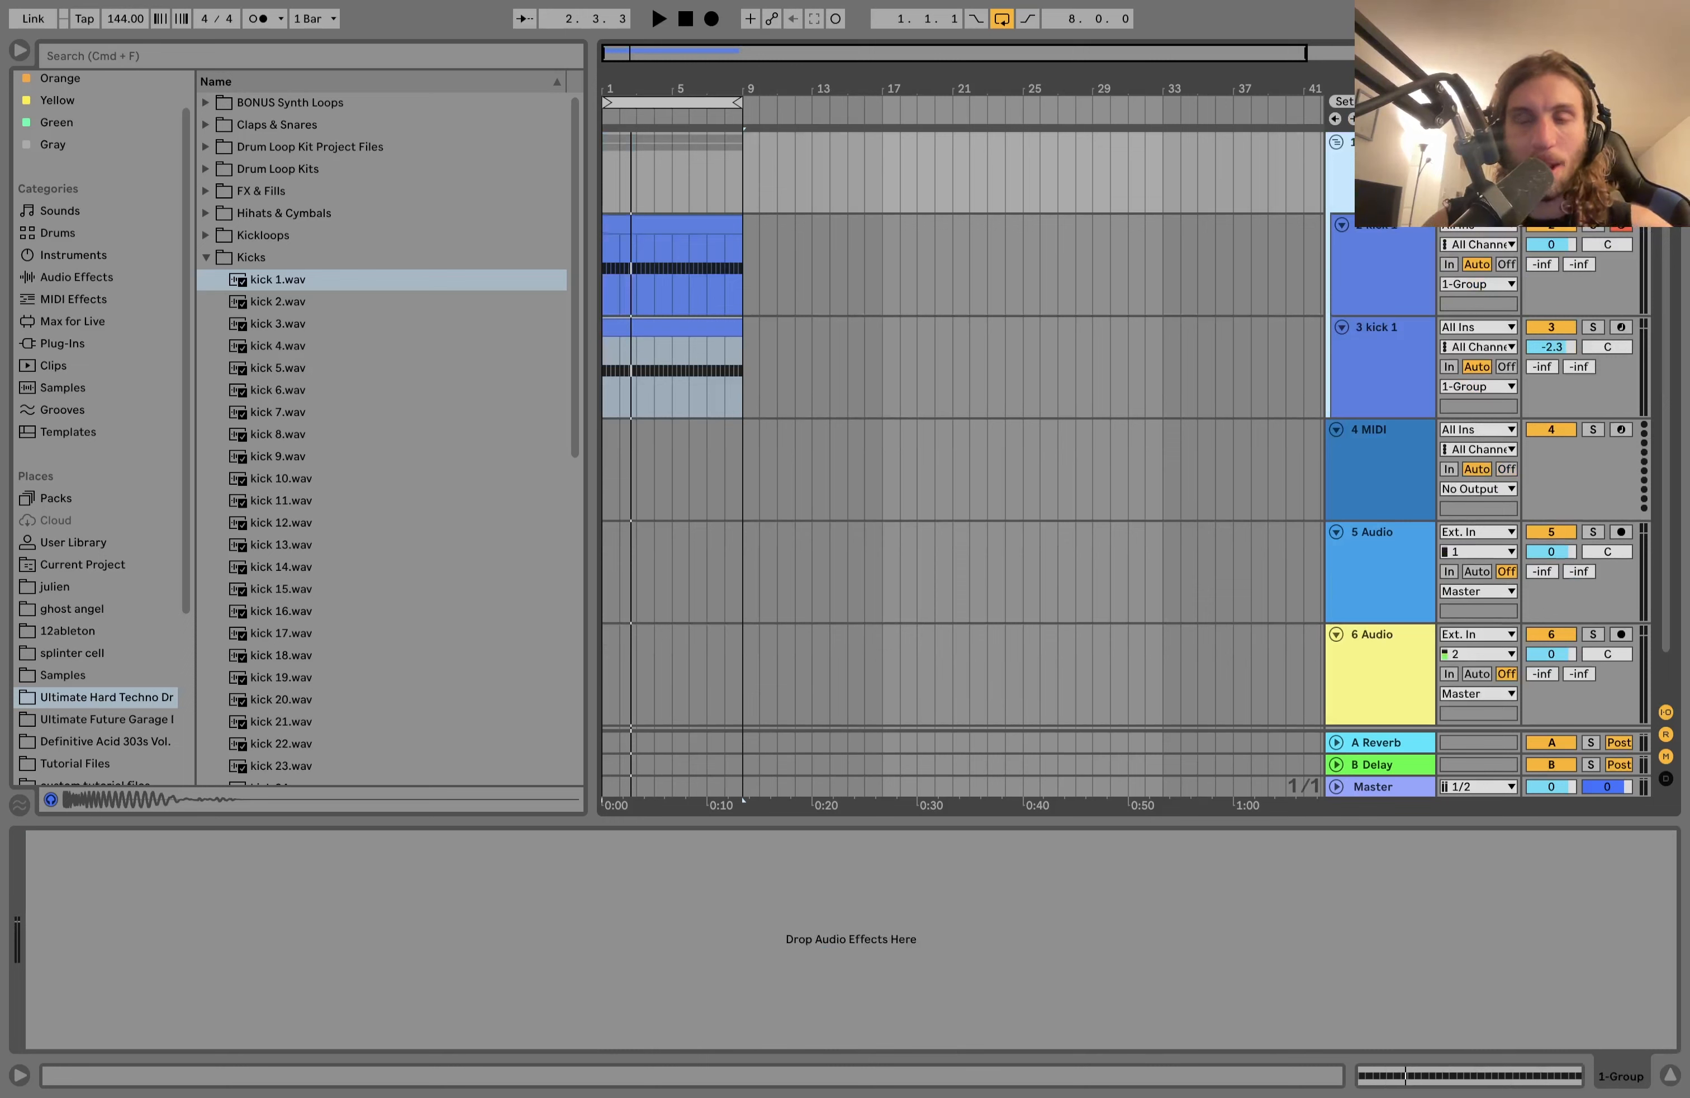
key(space)
key(space)
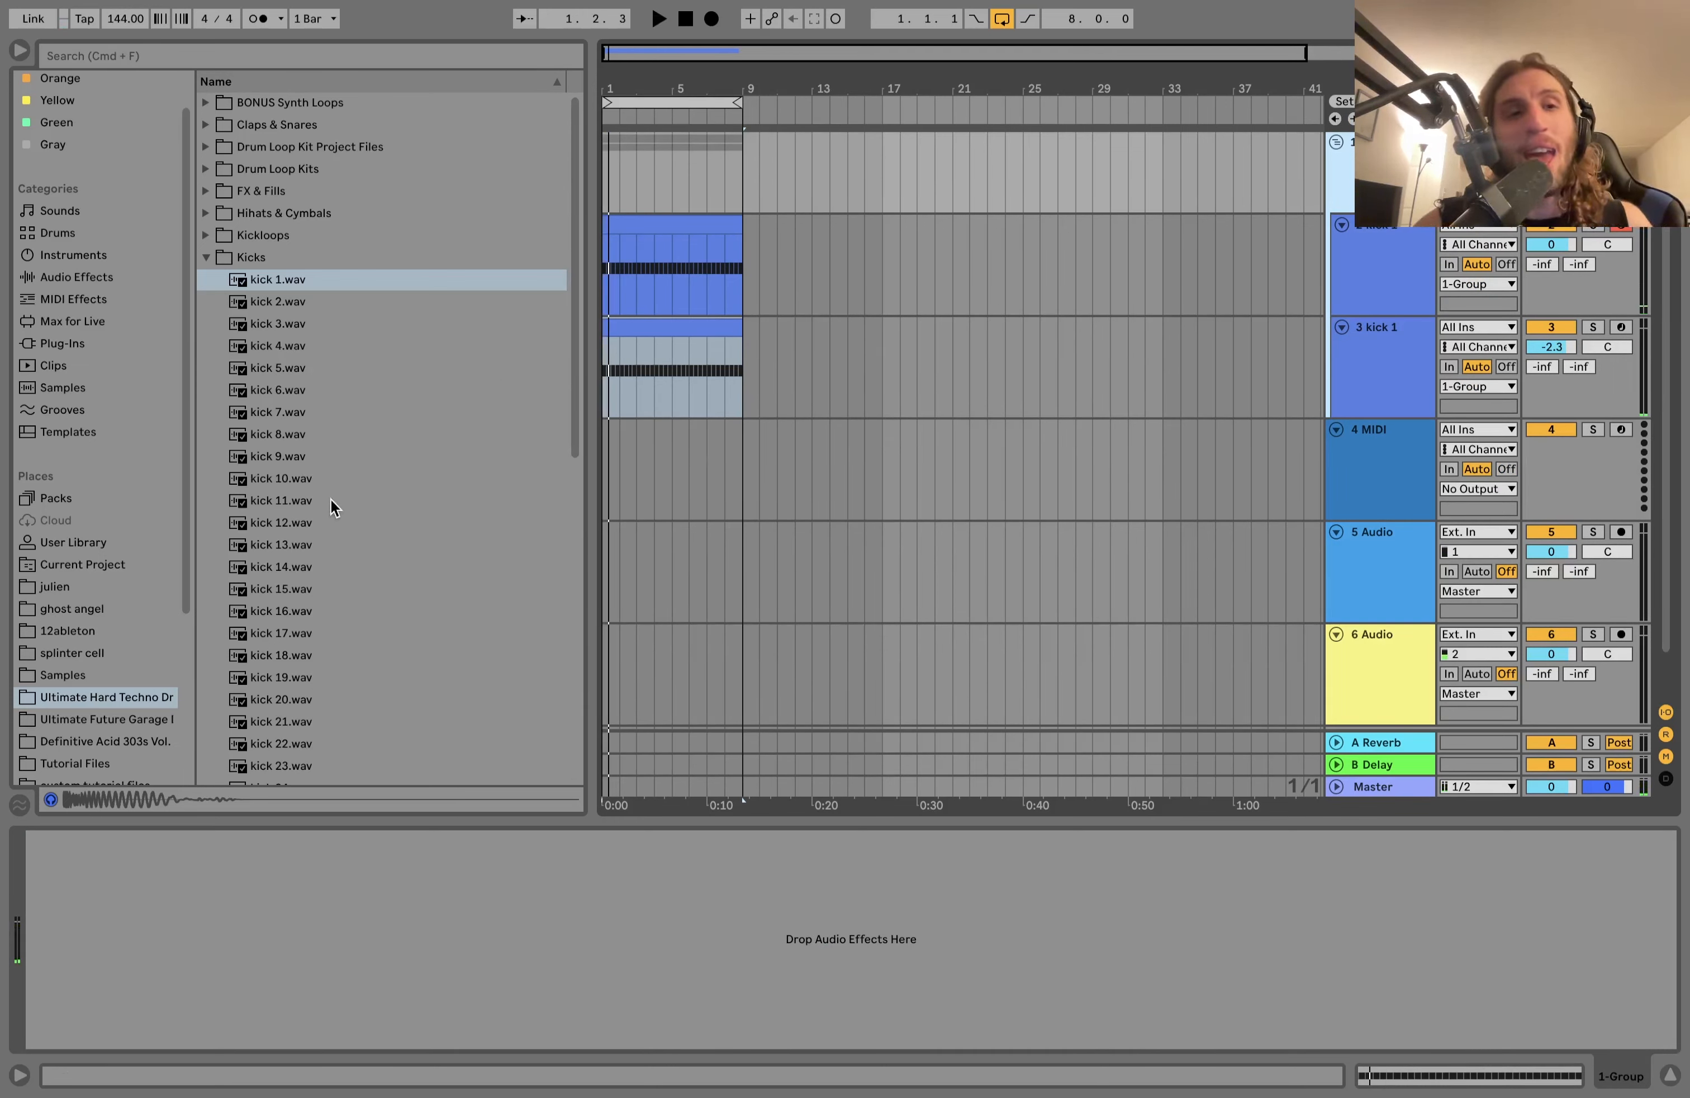
Step: Browse the audio effects and add Drum Buss to the kick group
click(96, 278)
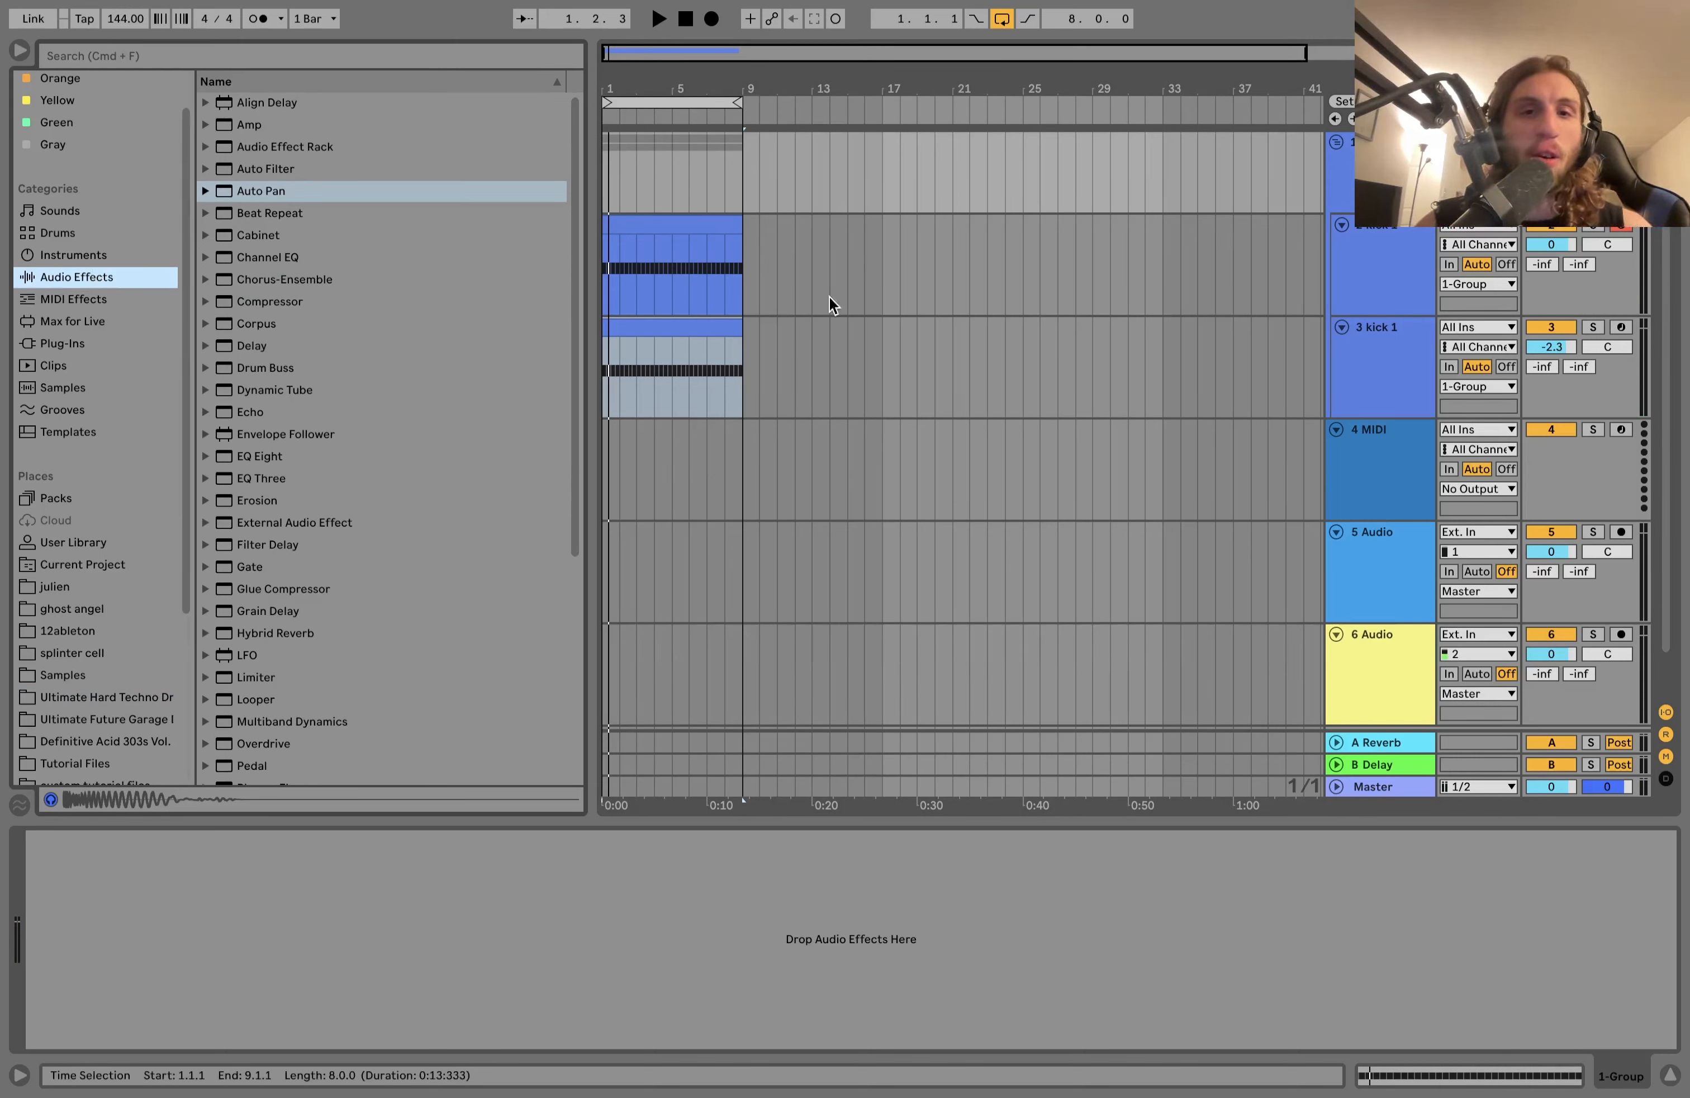
scroll(302, 671, down, 5)
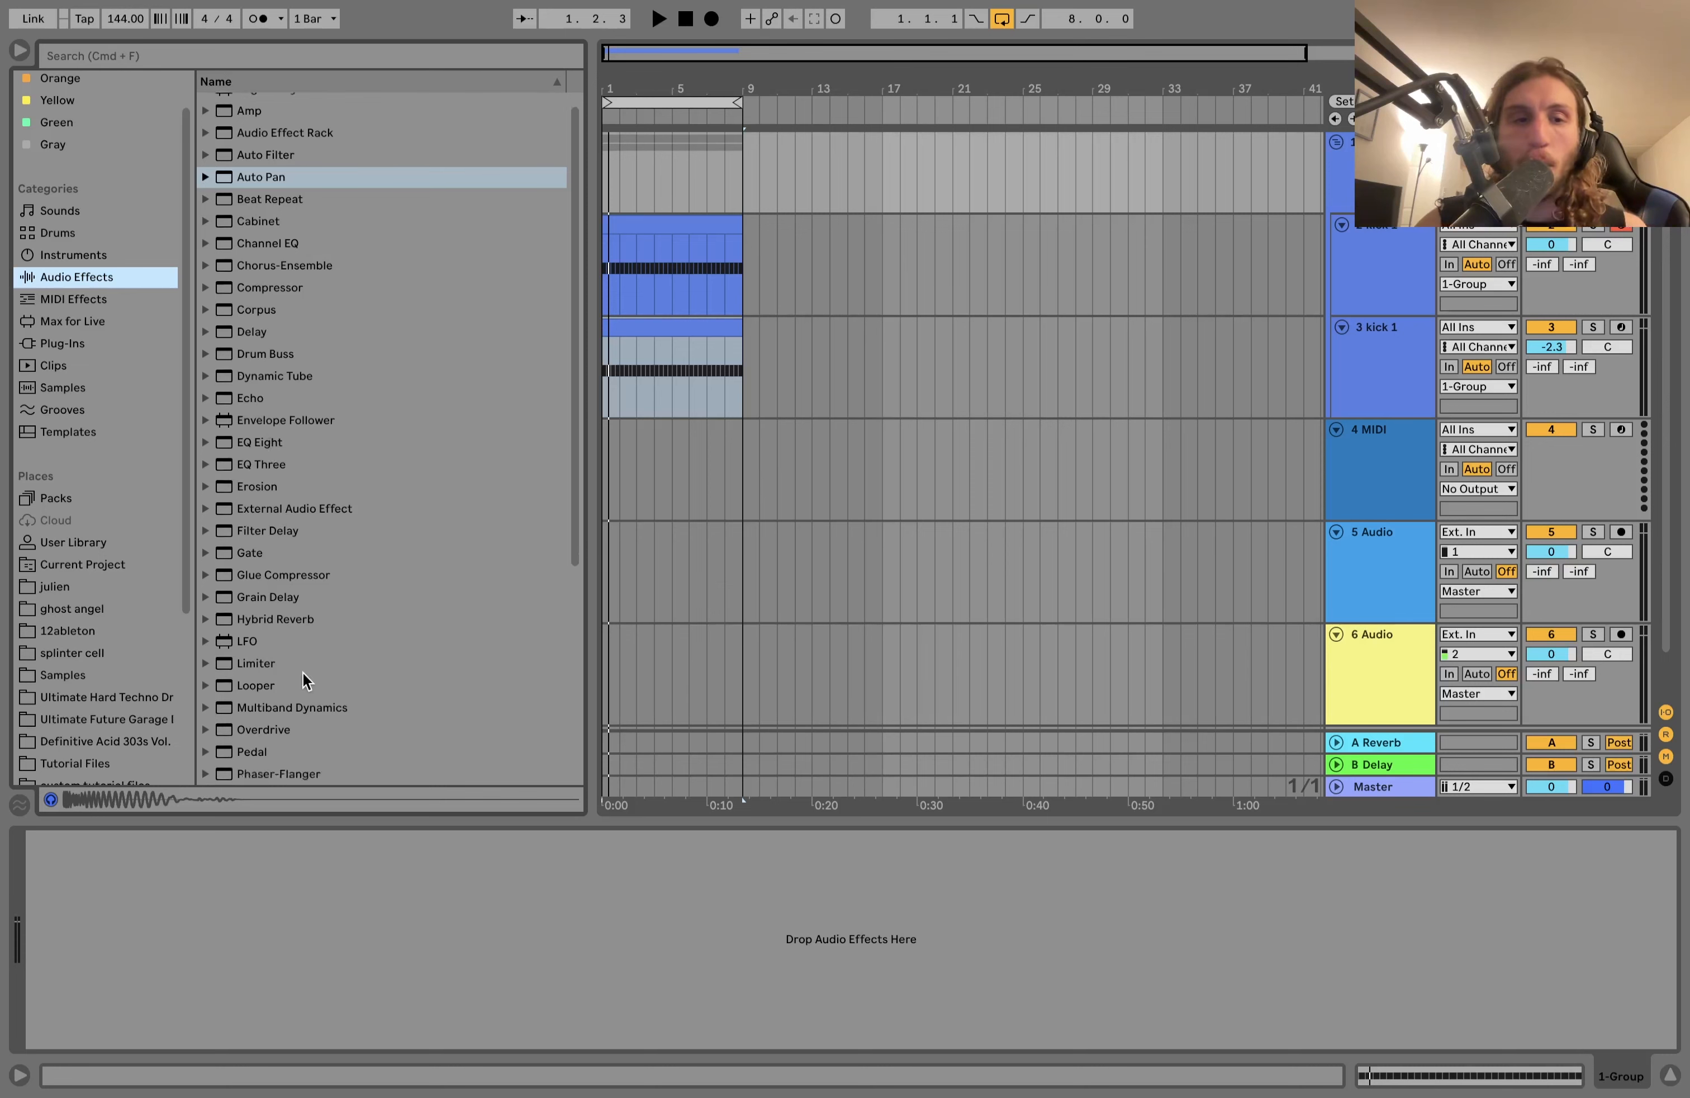
click(274, 670)
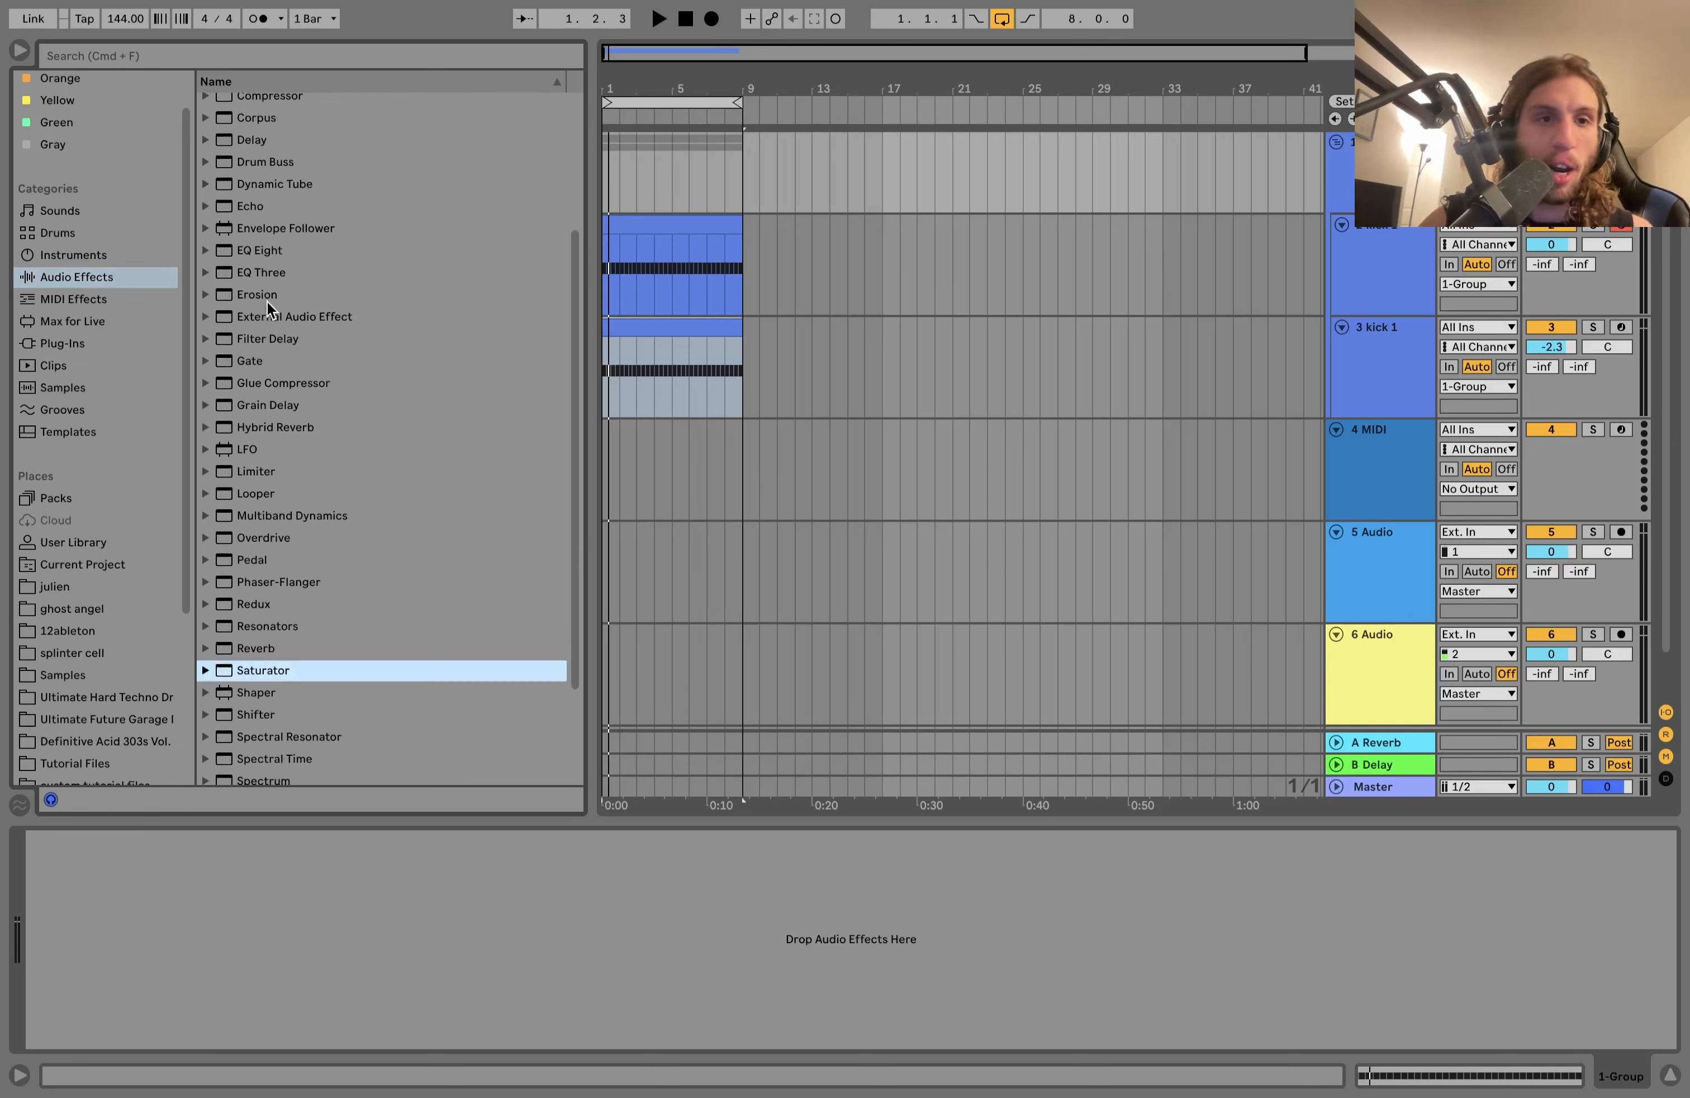
scroll(266, 303, up, 4)
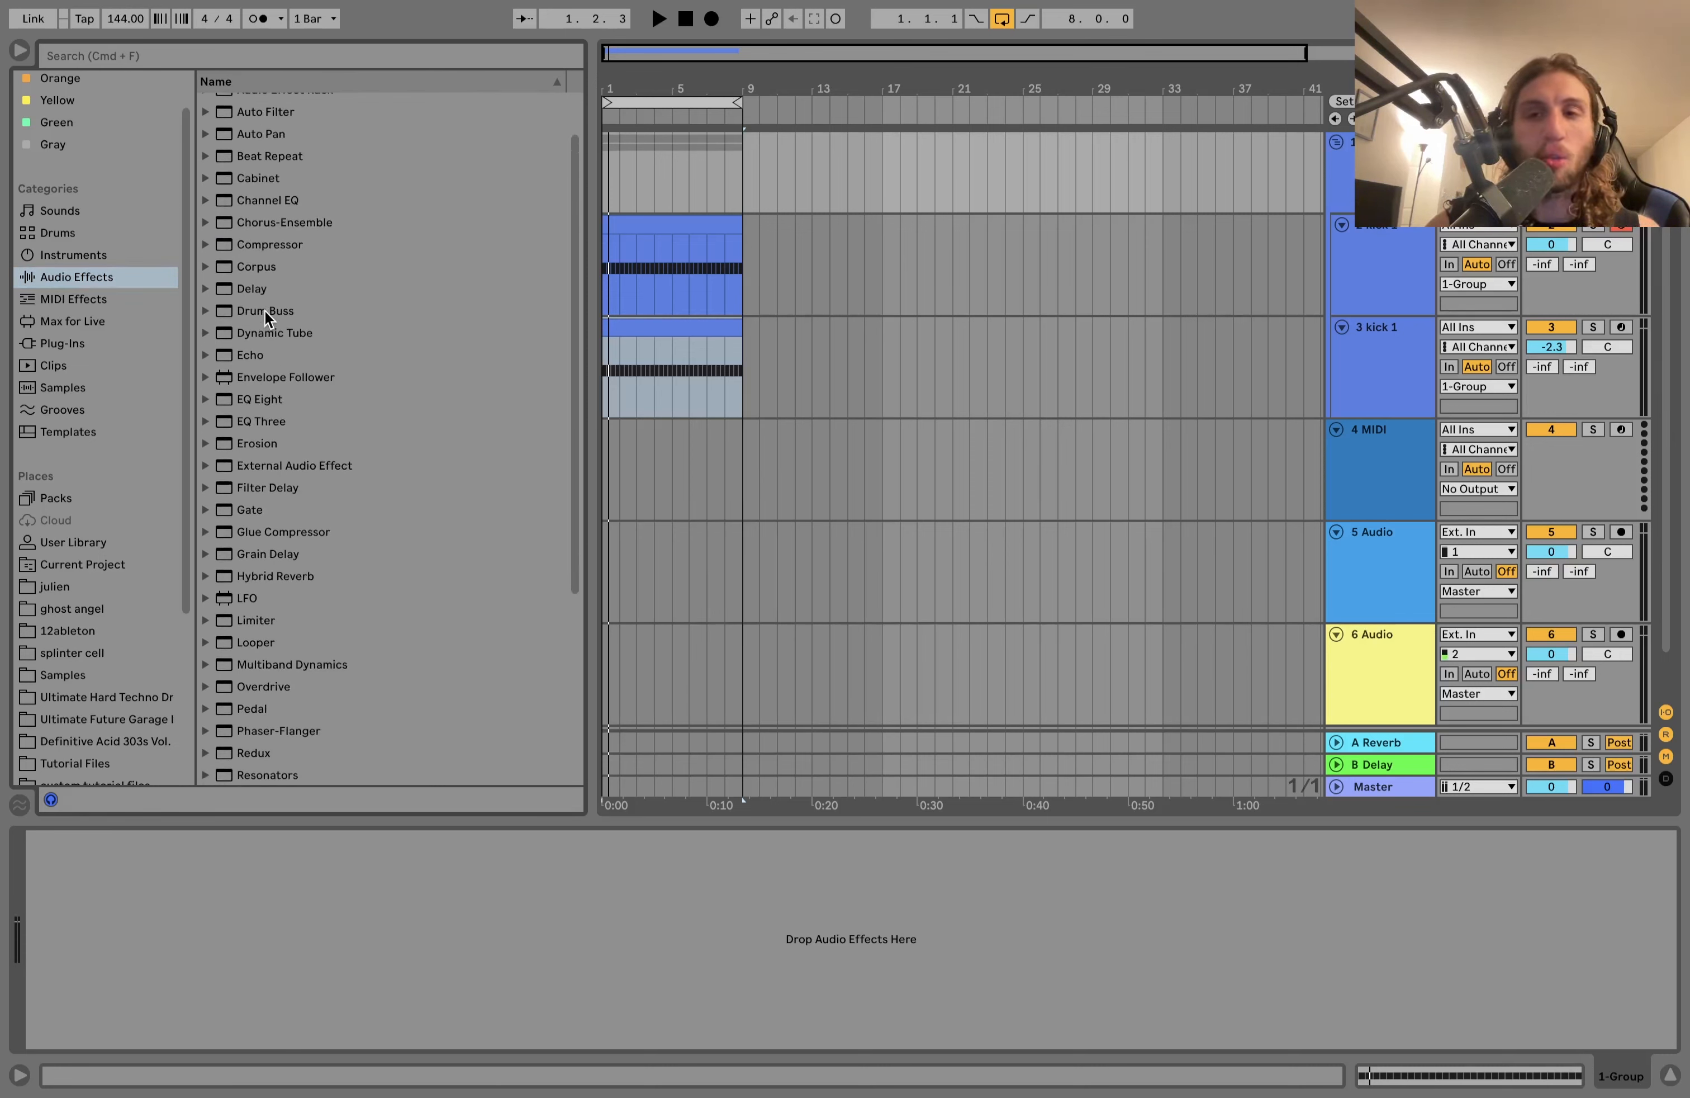
scroll(265, 312, up, 2)
scroll(264, 311, down, 3)
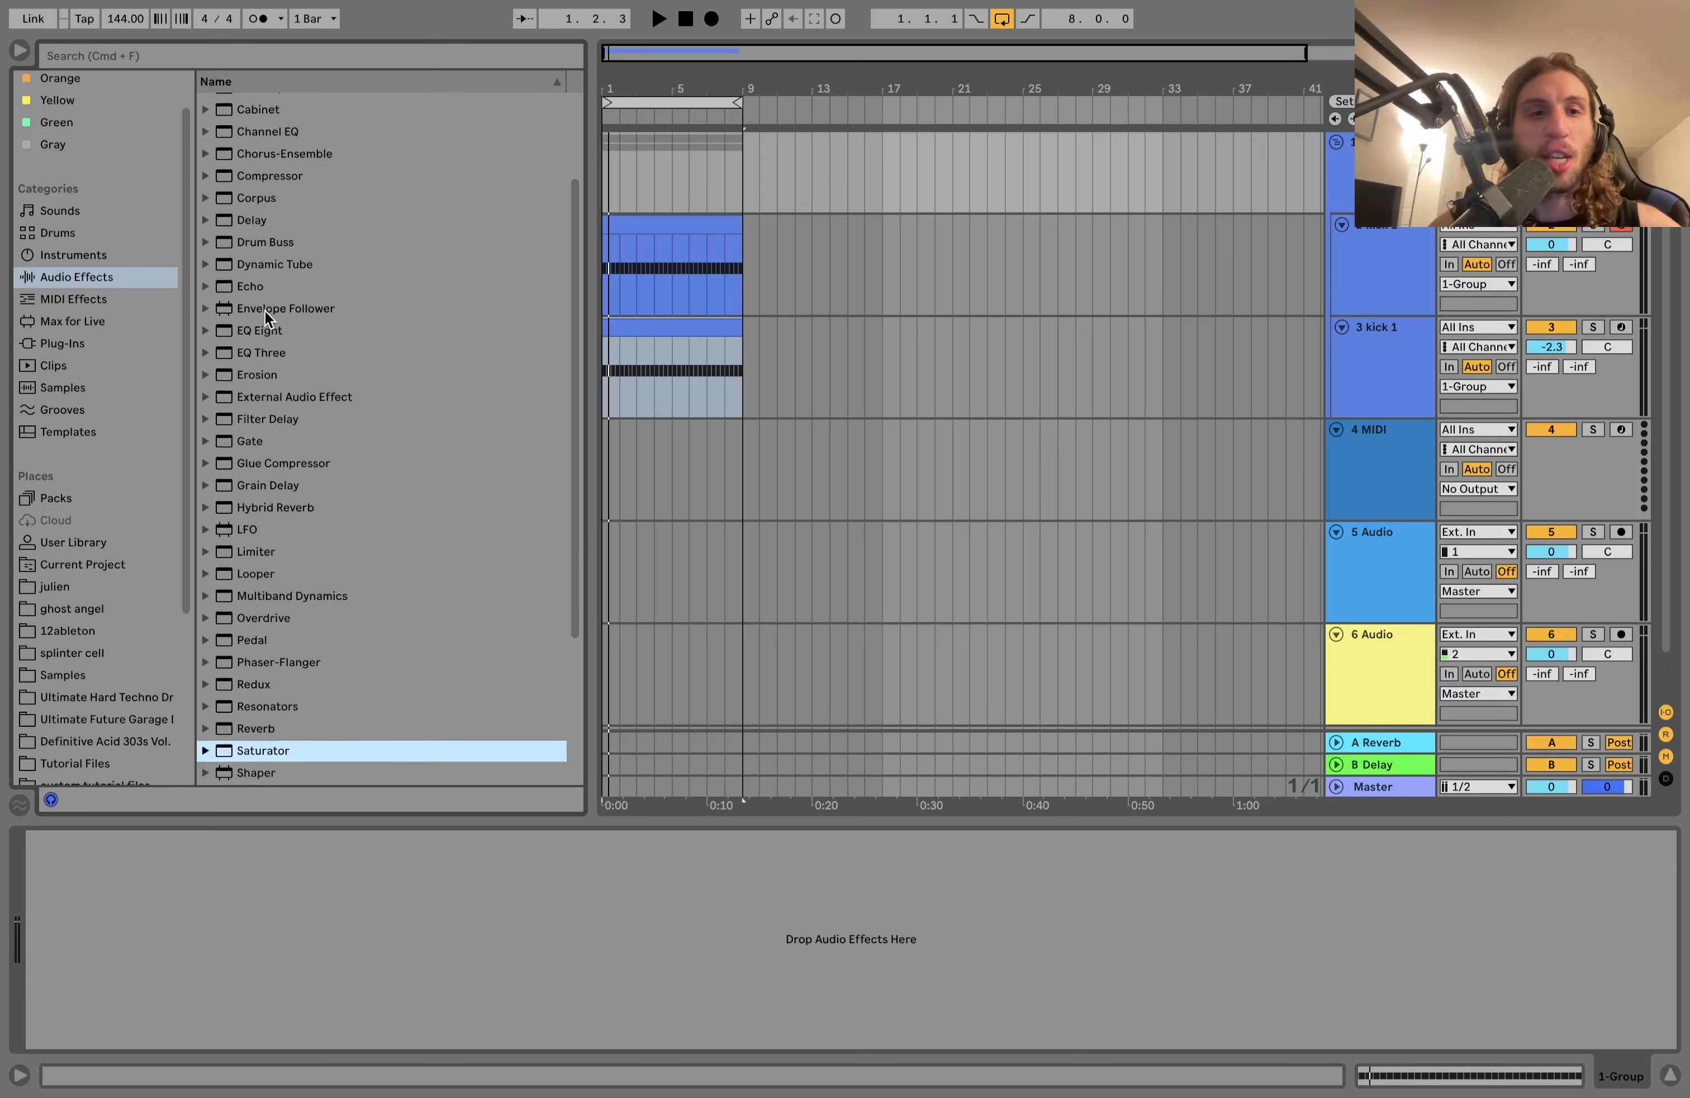
scroll(265, 311, down, 5)
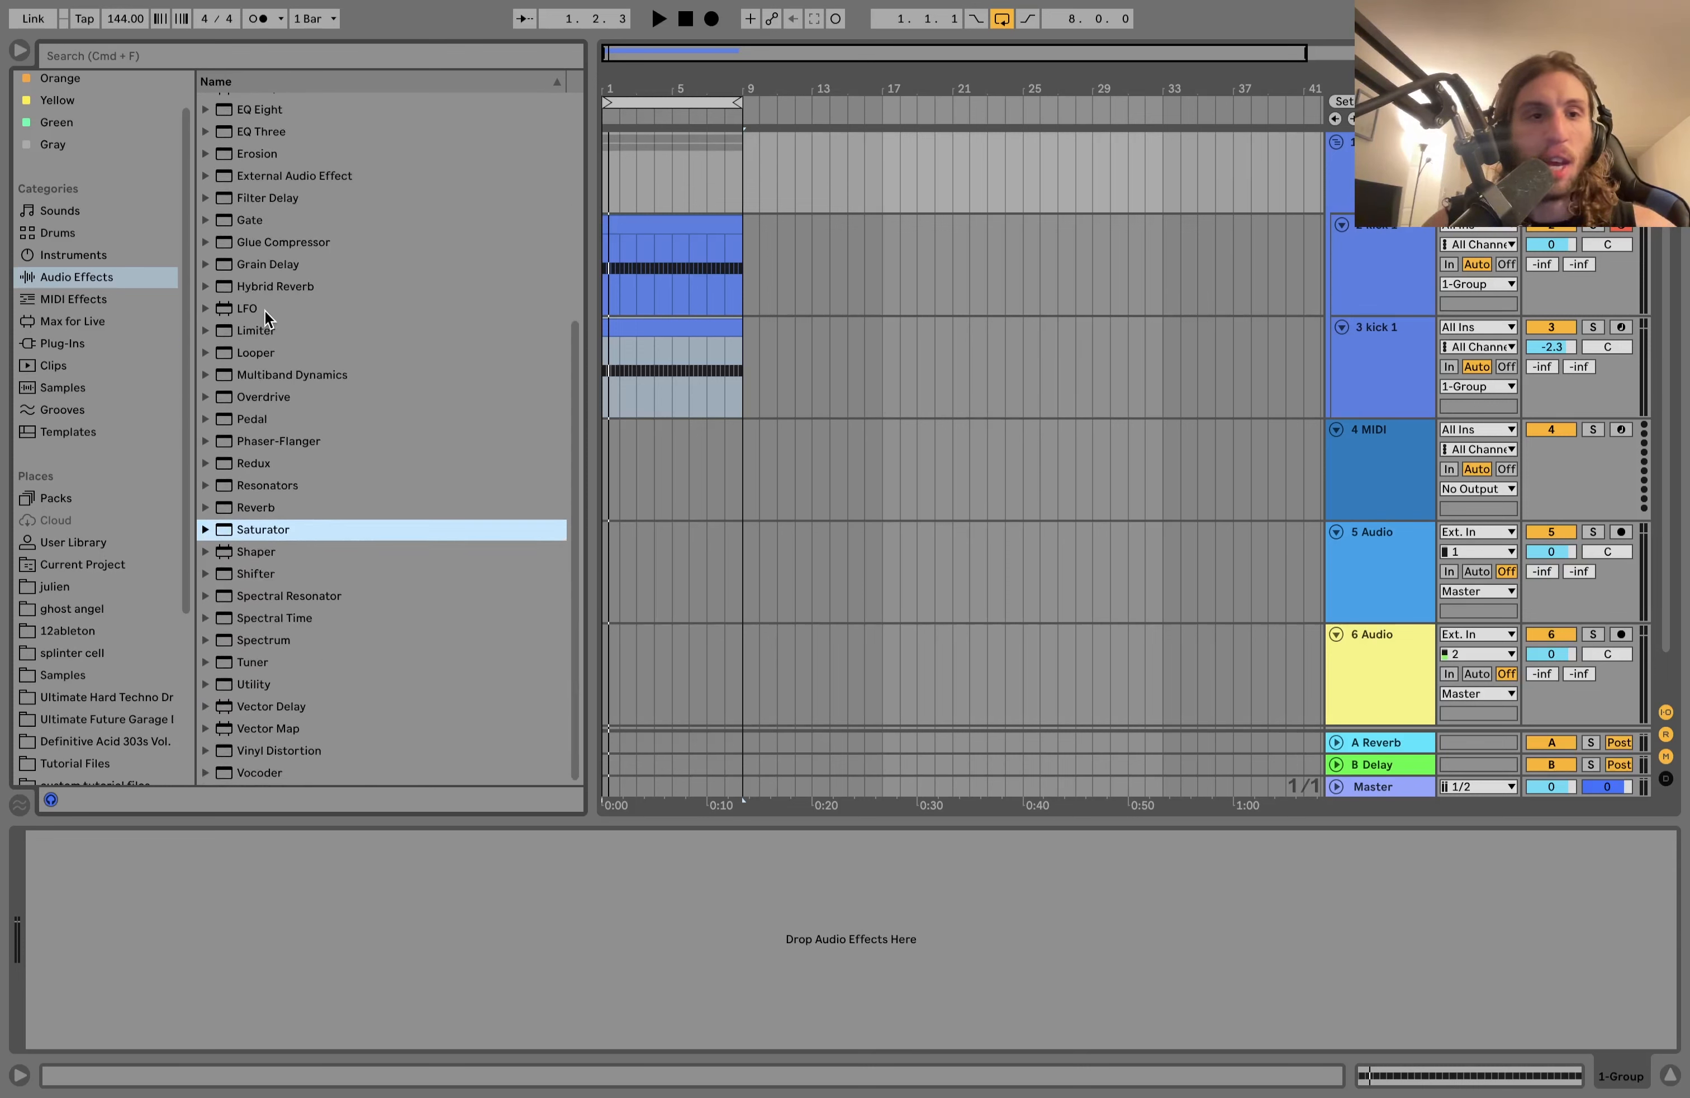
scroll(264, 310, up, 7)
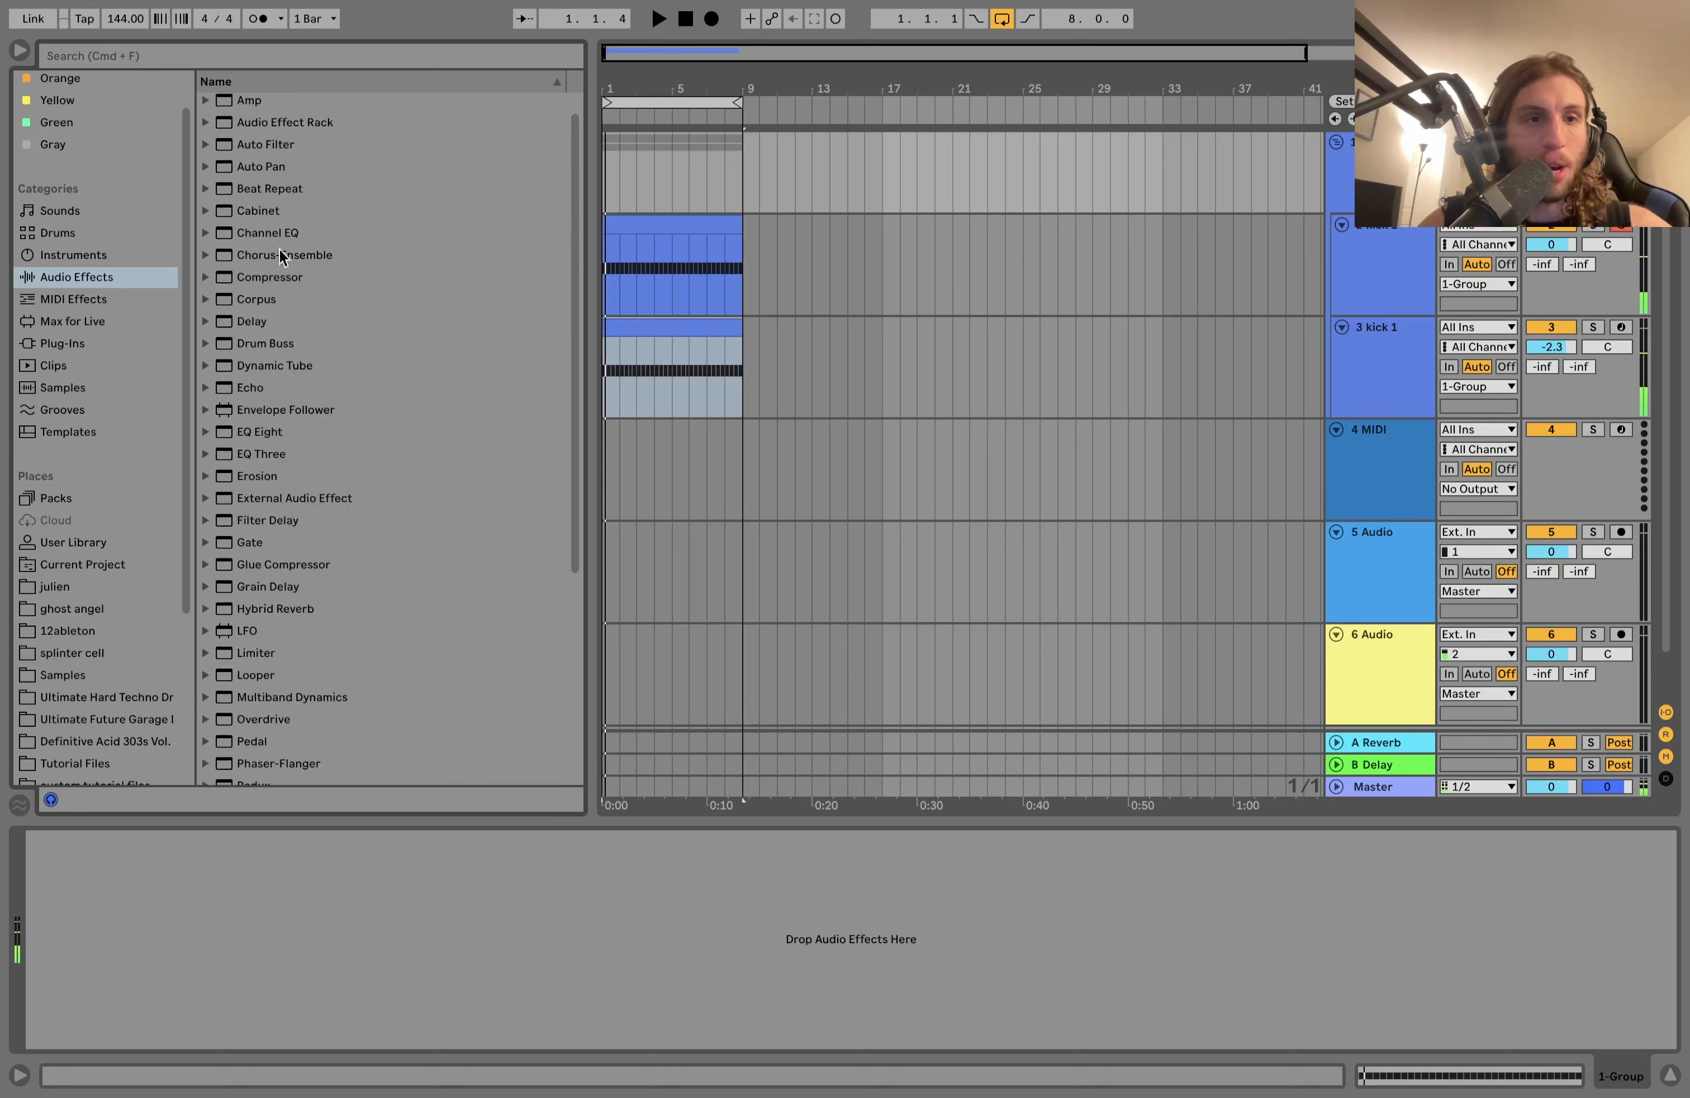
double_click(277, 342)
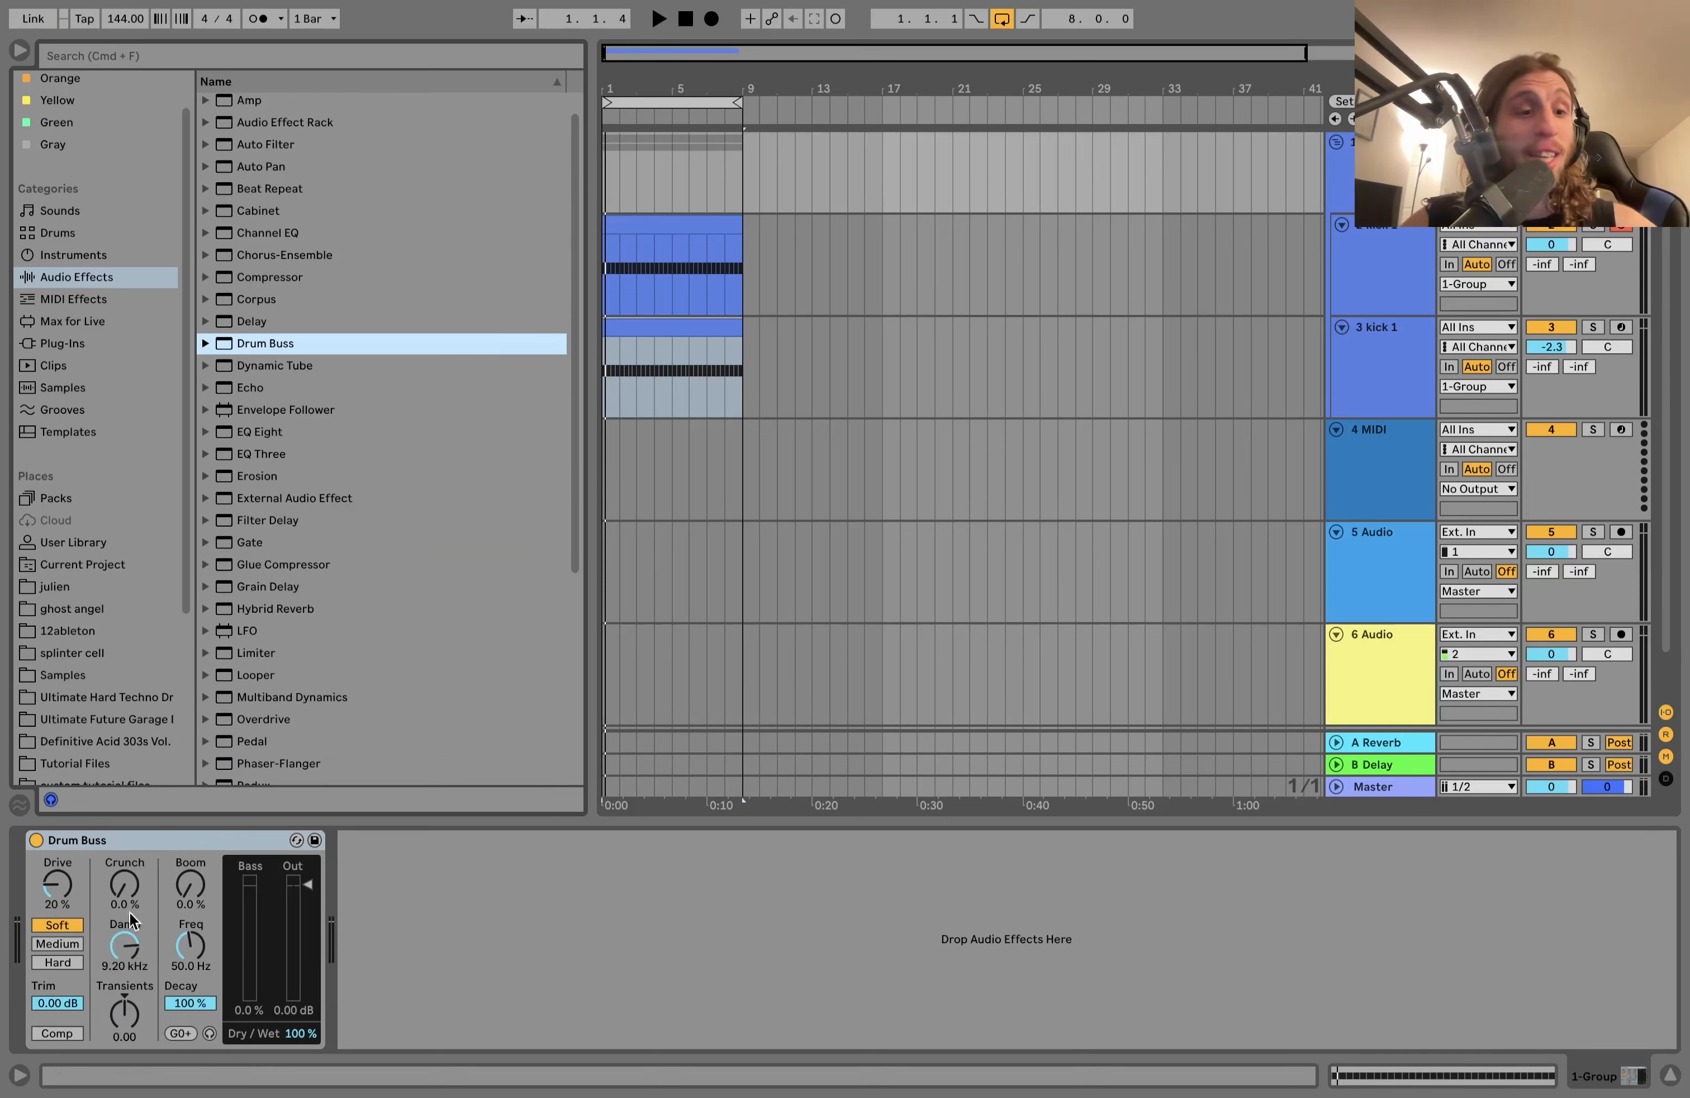
Step: Set Drum Buss Crunch to 73%, Damp to 17.3 kHz and Transients to 0.17 while auditioning the kick group
drag(124, 887, 124, 820)
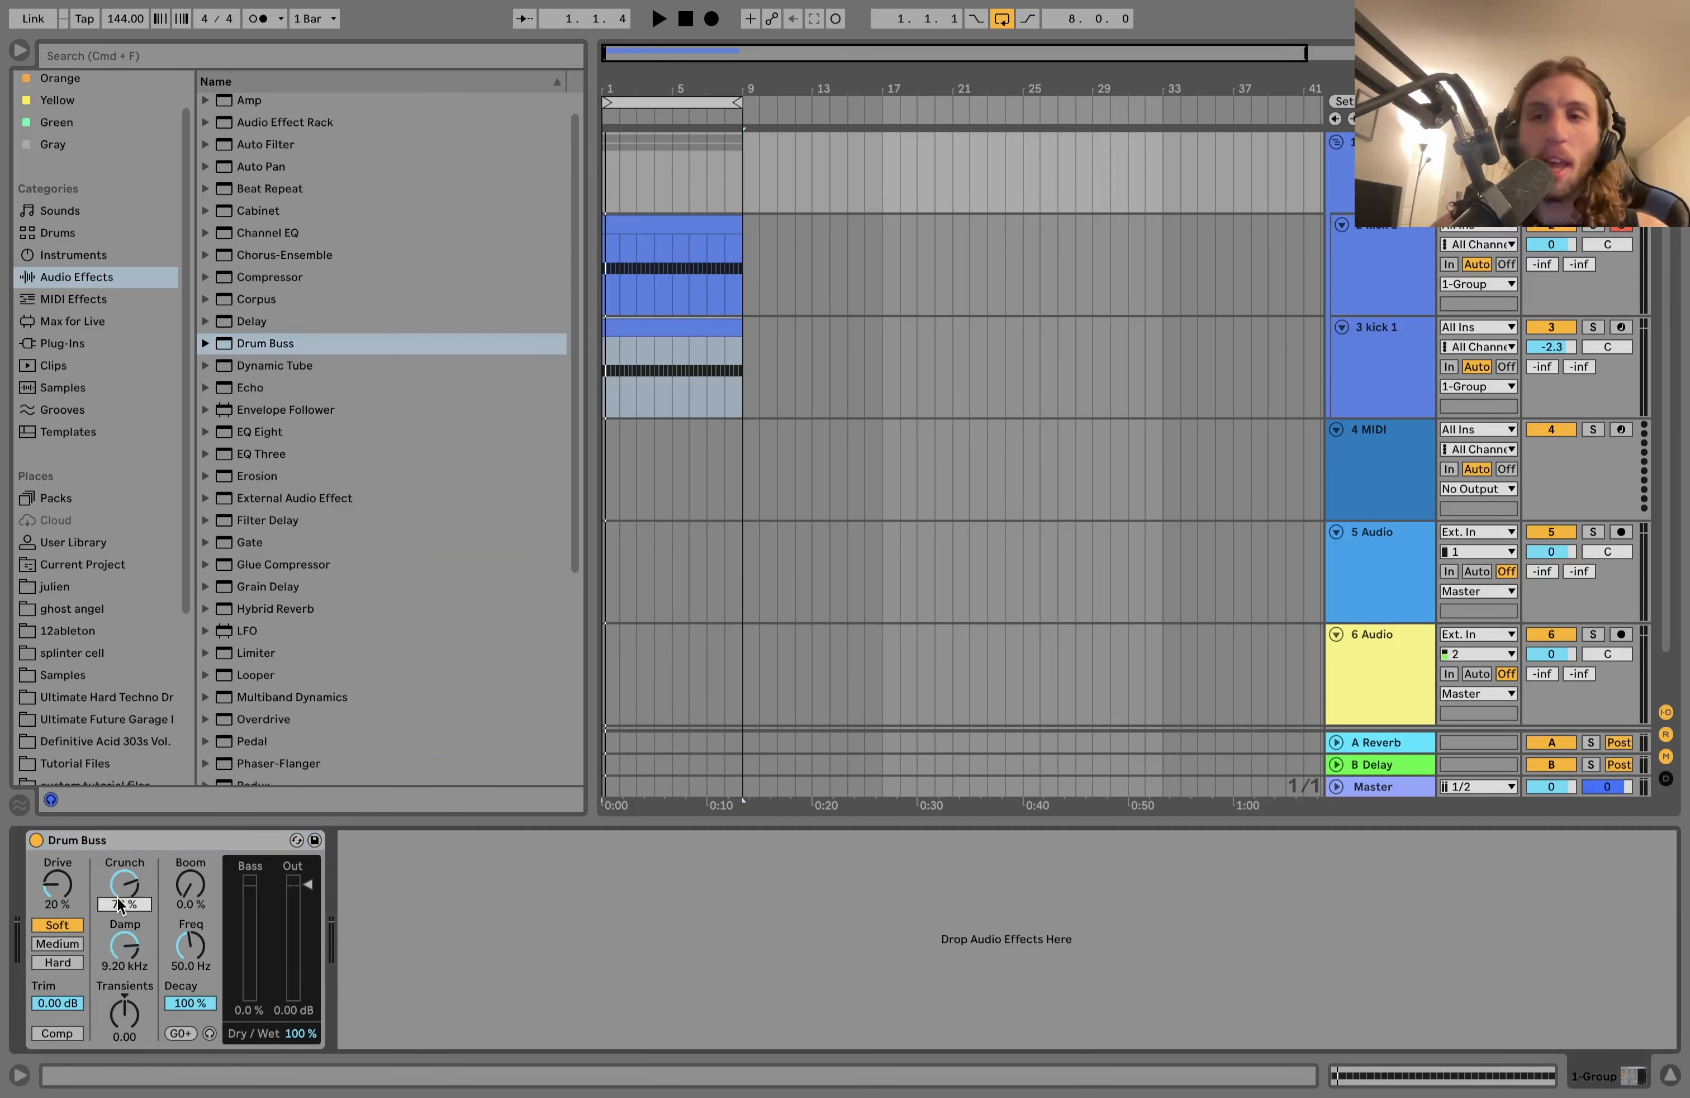
drag(124, 946, 125, 940)
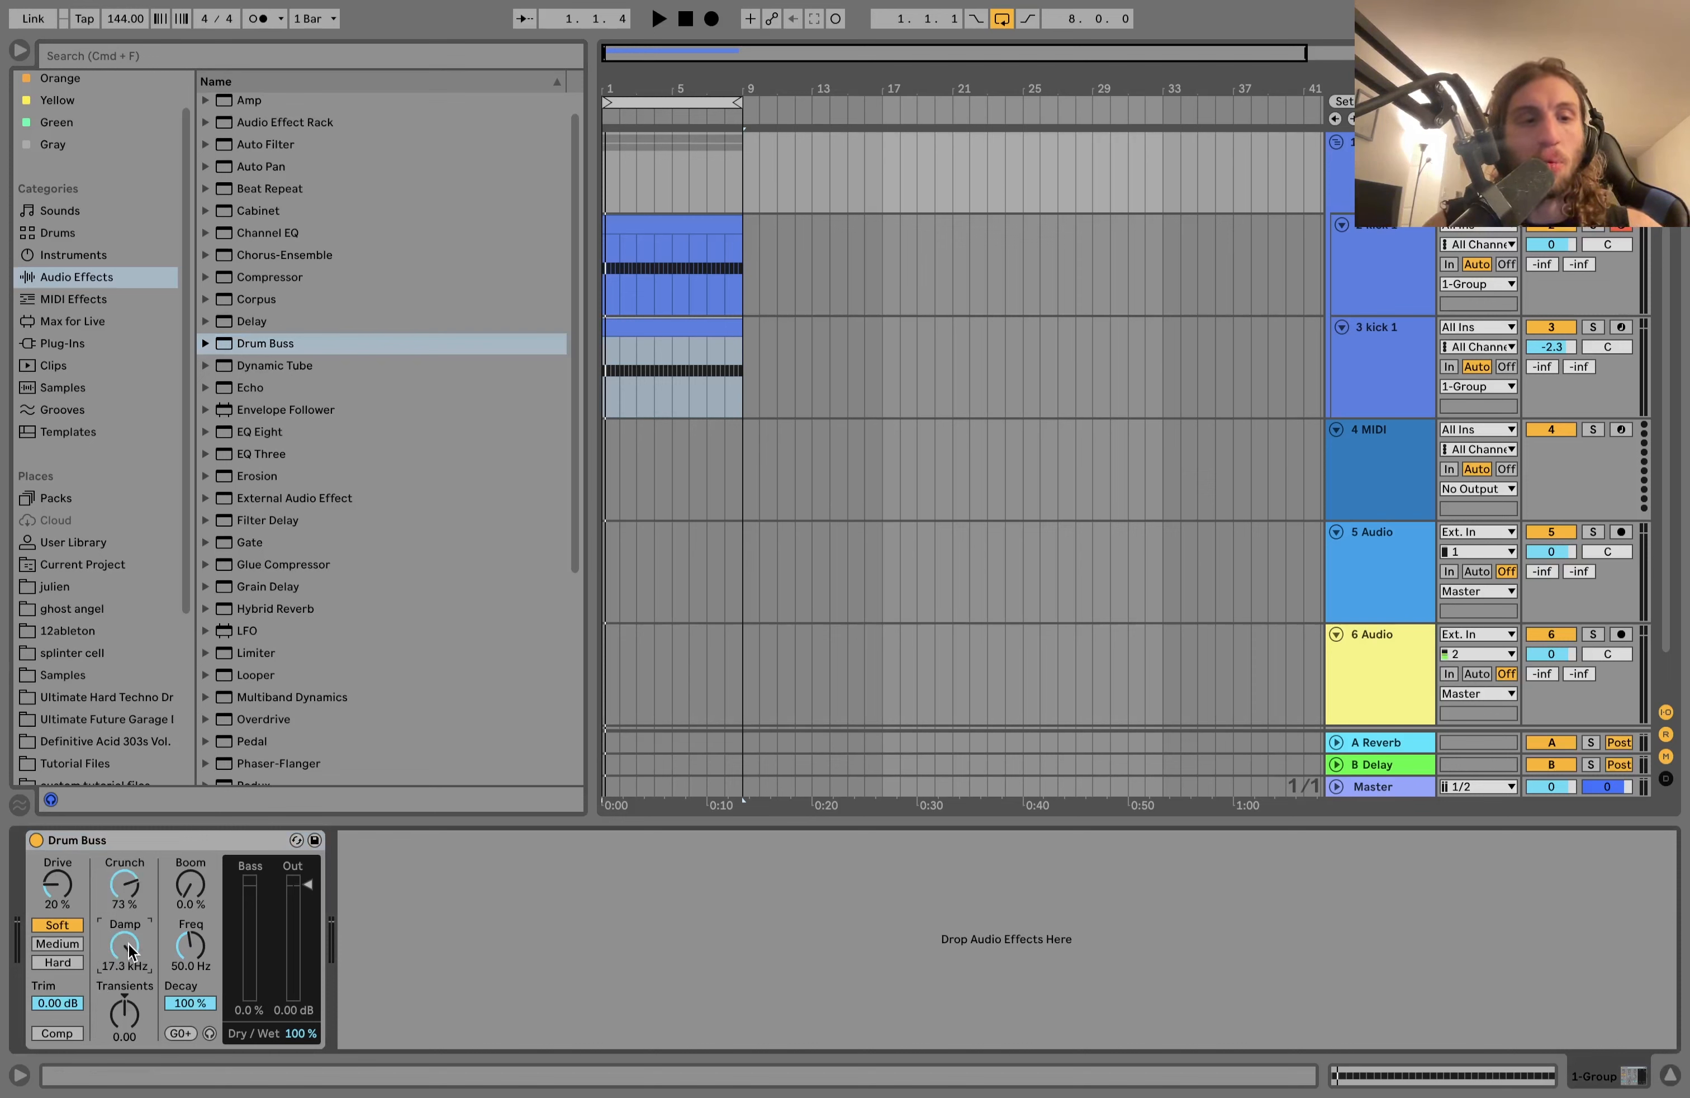
key(space)
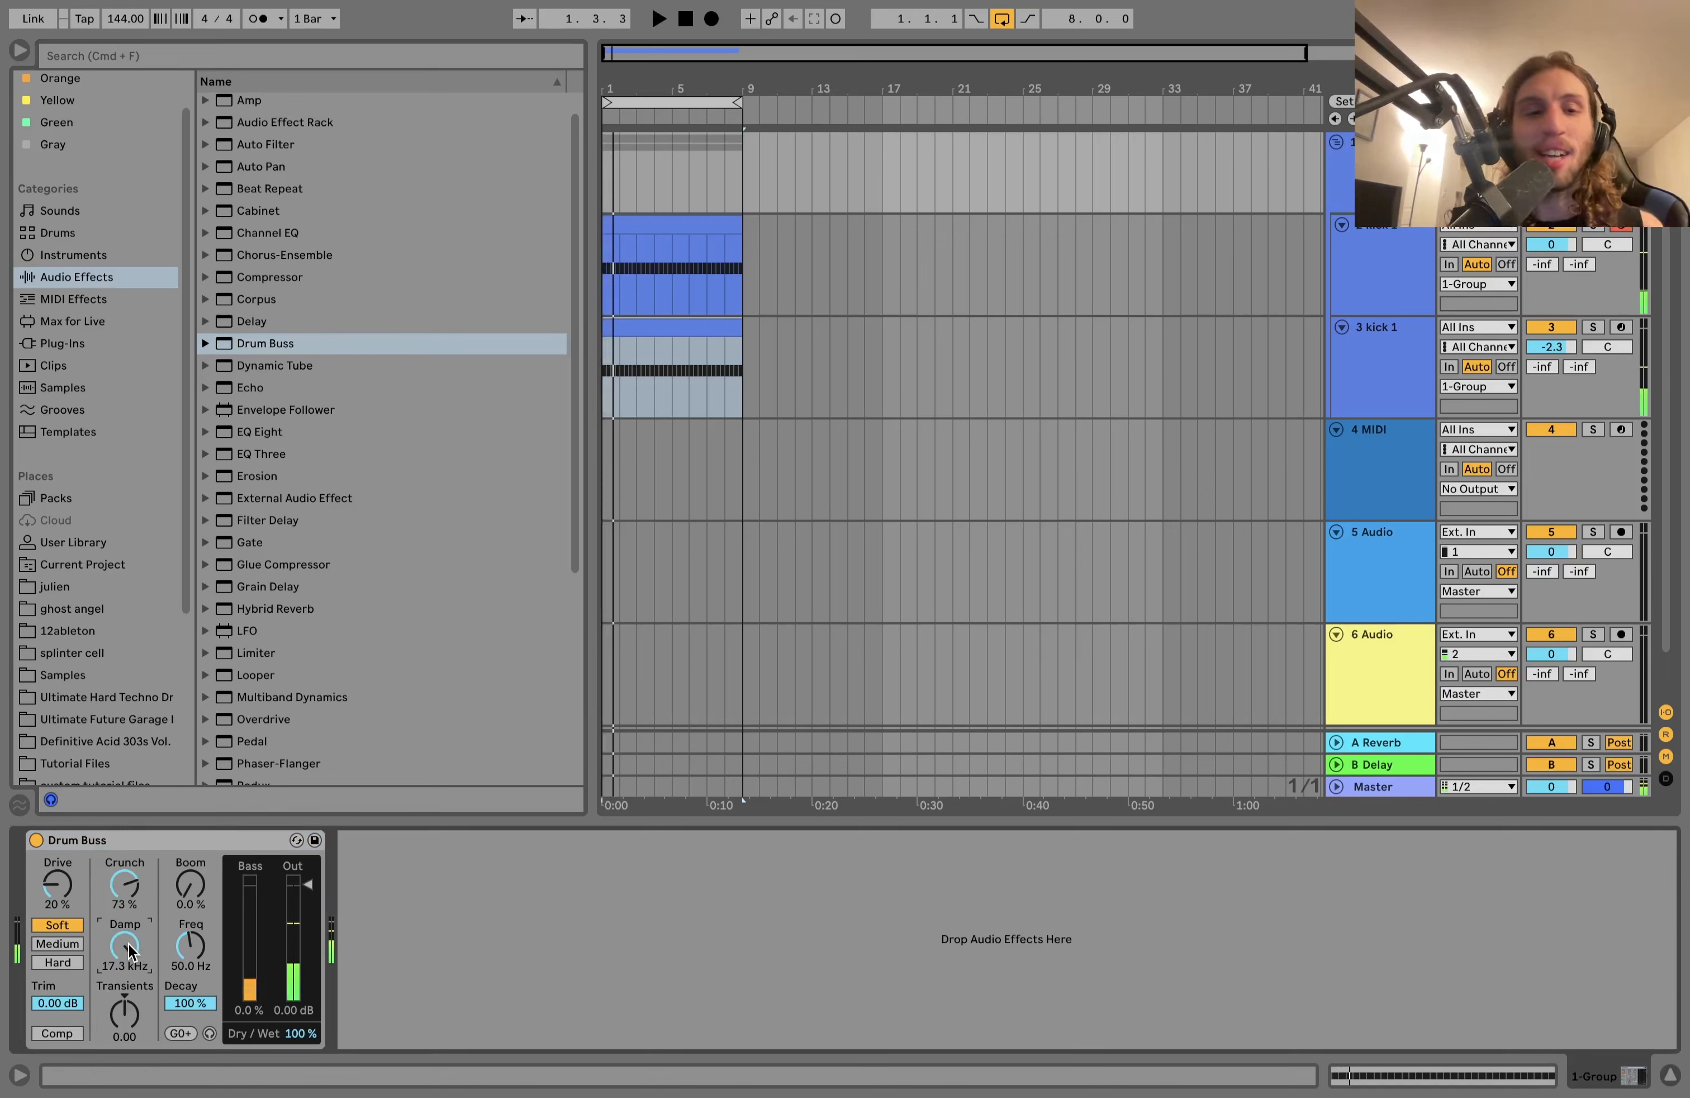
drag(125, 1012, 125, 994)
key(space)
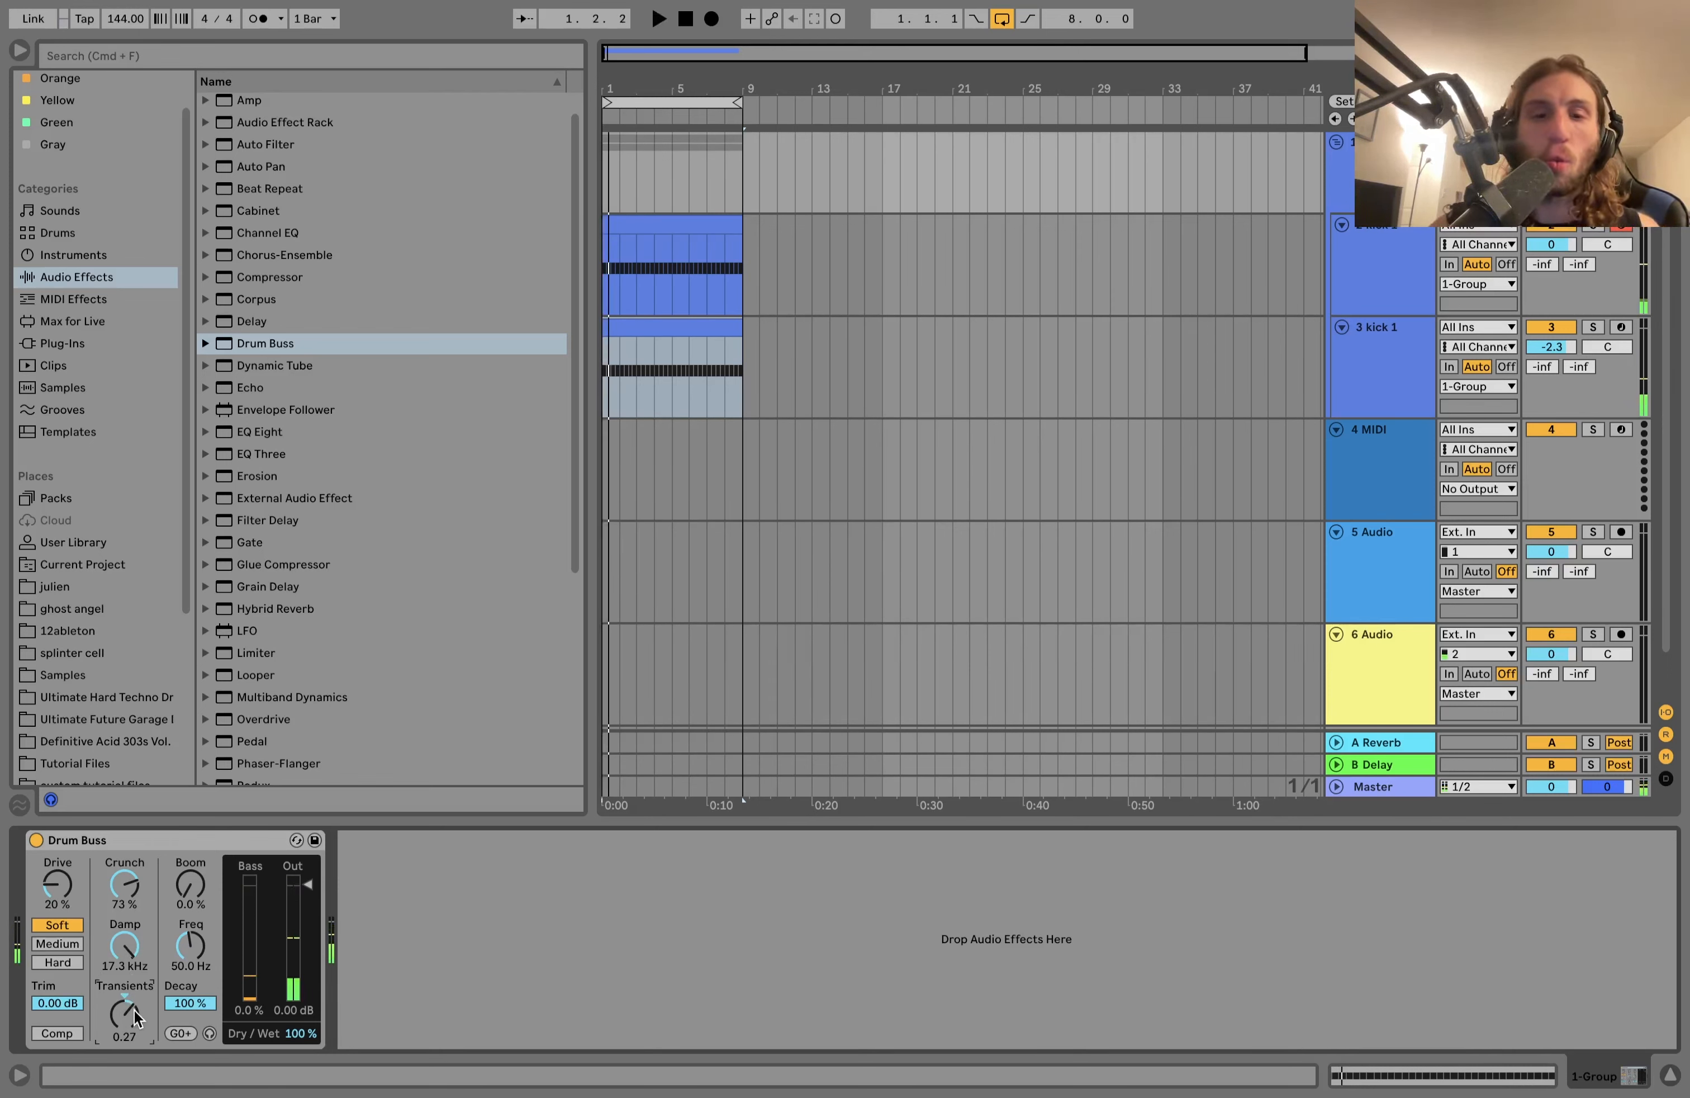
drag(135, 1015, 136, 1029)
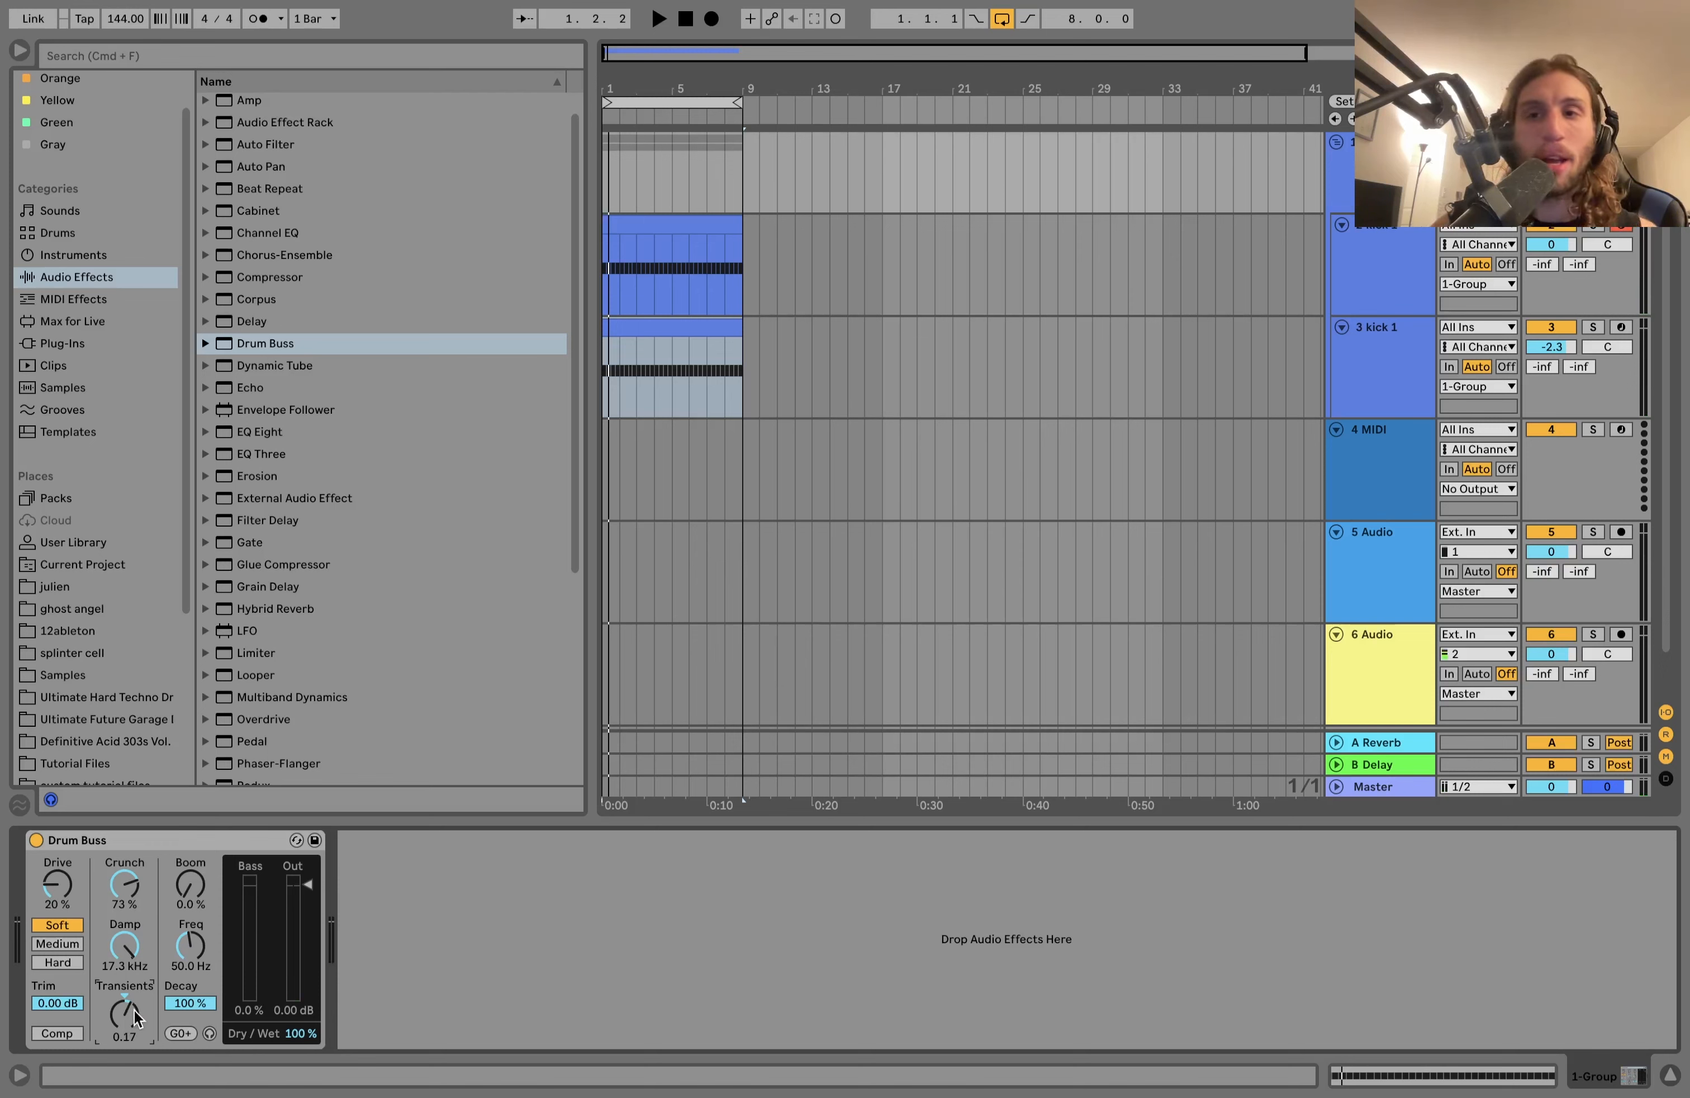
key(space)
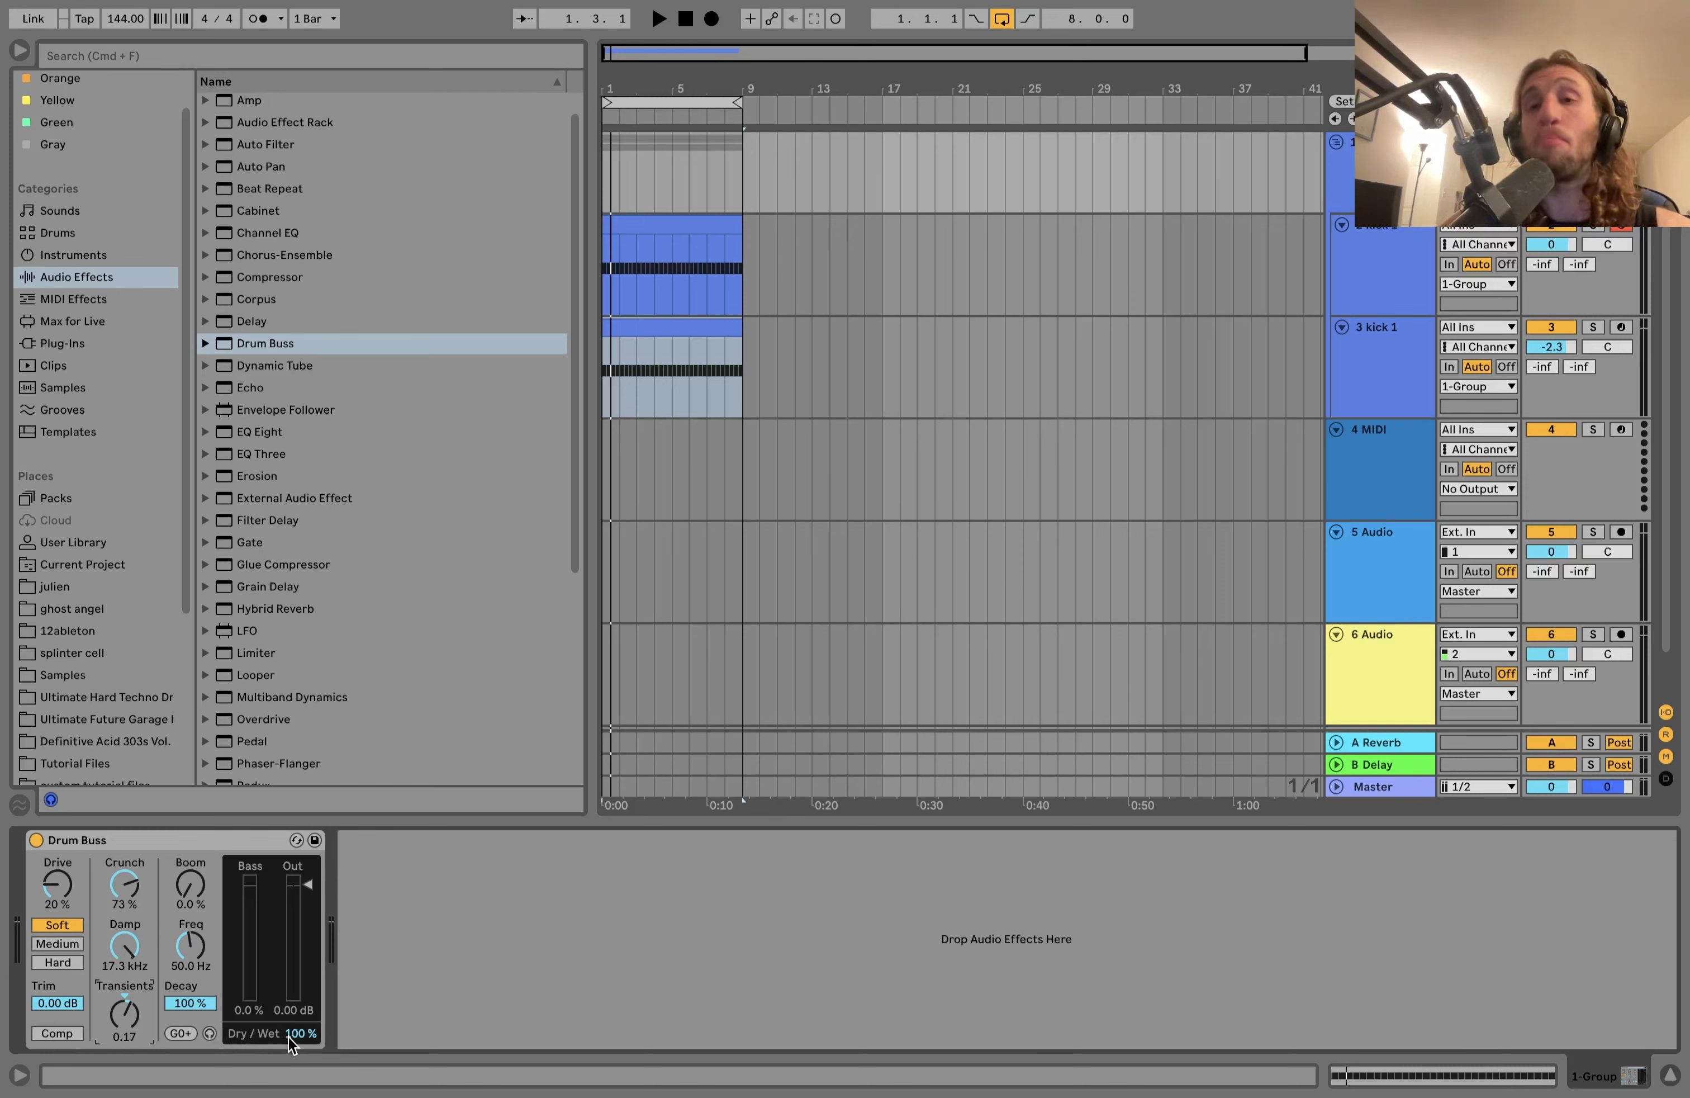
Step: Compare the kick group with Drum Buss Dry/Wet at 0% and 100%
drag(292, 1039, 292, 1094)
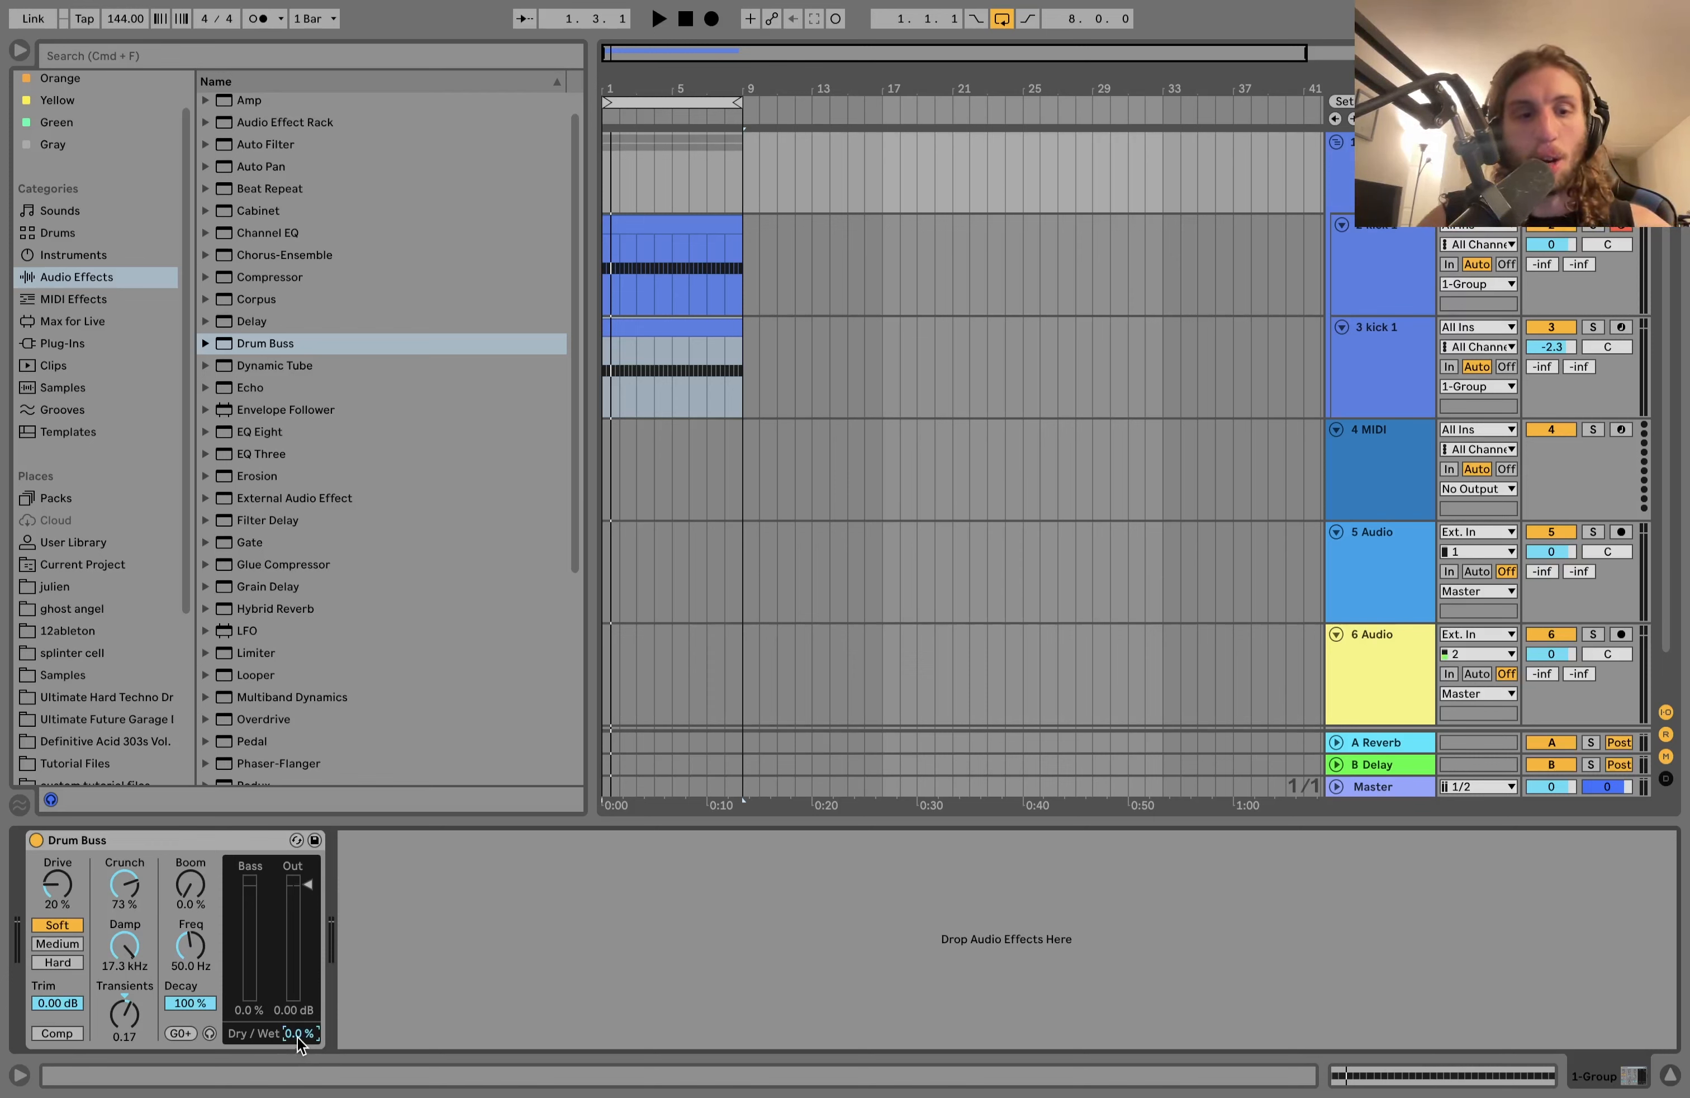
drag(297, 1035, 297, 976)
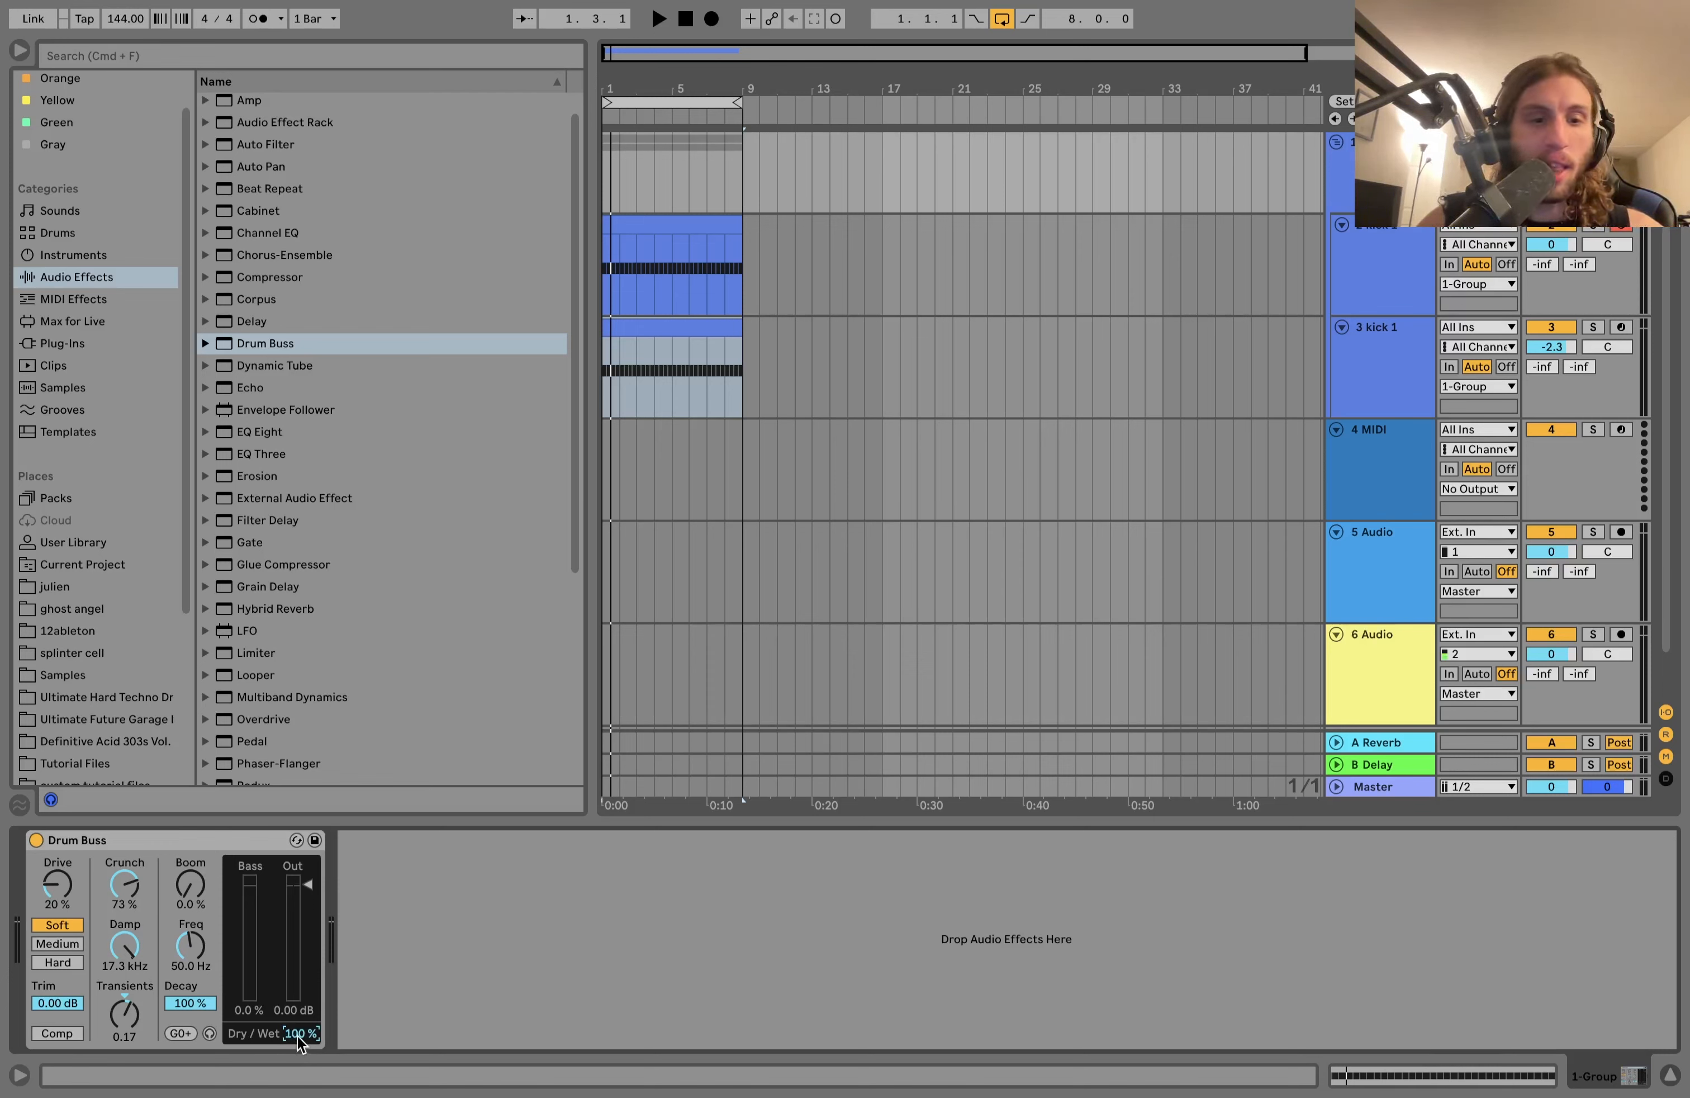
key(space)
mouse_move(299, 1044)
mouse_down()
mouse_move(299, 1097)
mouse_move(299, 1031)
mouse_up()
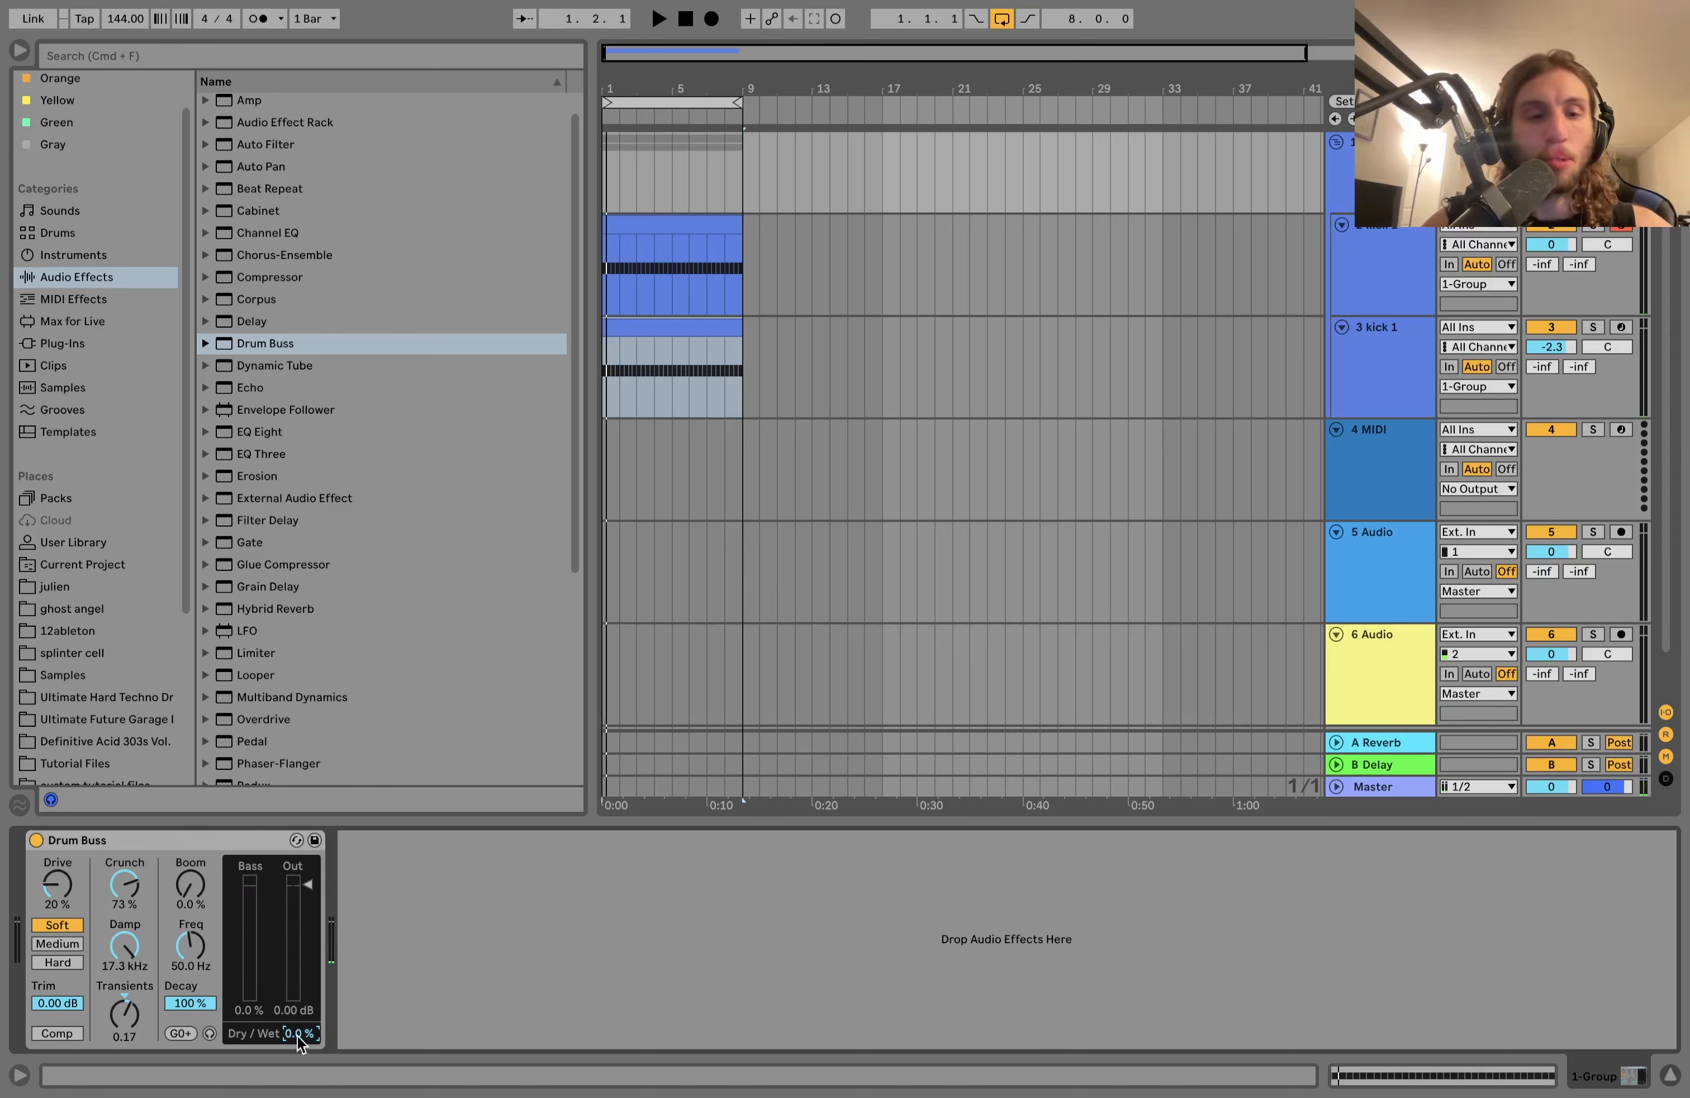
key(space)
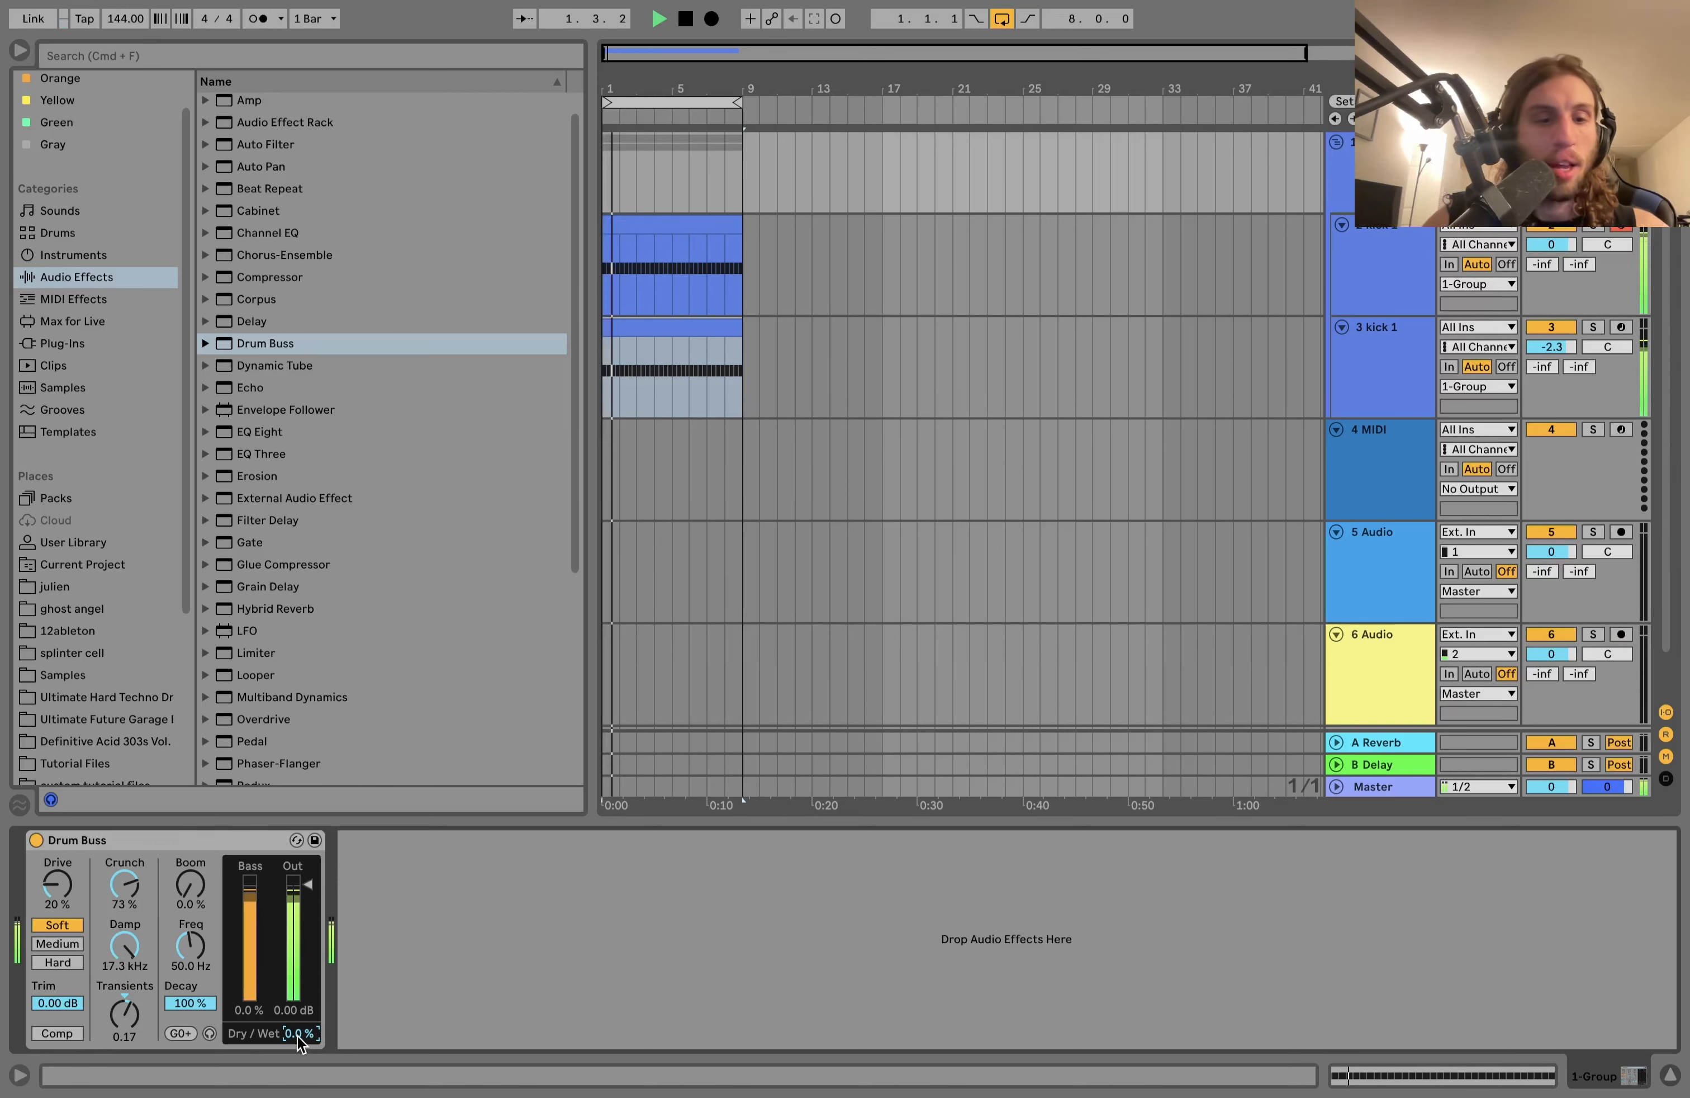
Step: Set Drum Buss output to -1.07 dB and Dry/Wet to 16%, comparing the sound with the device bypassed during playback
drag(309, 887, 309, 888)
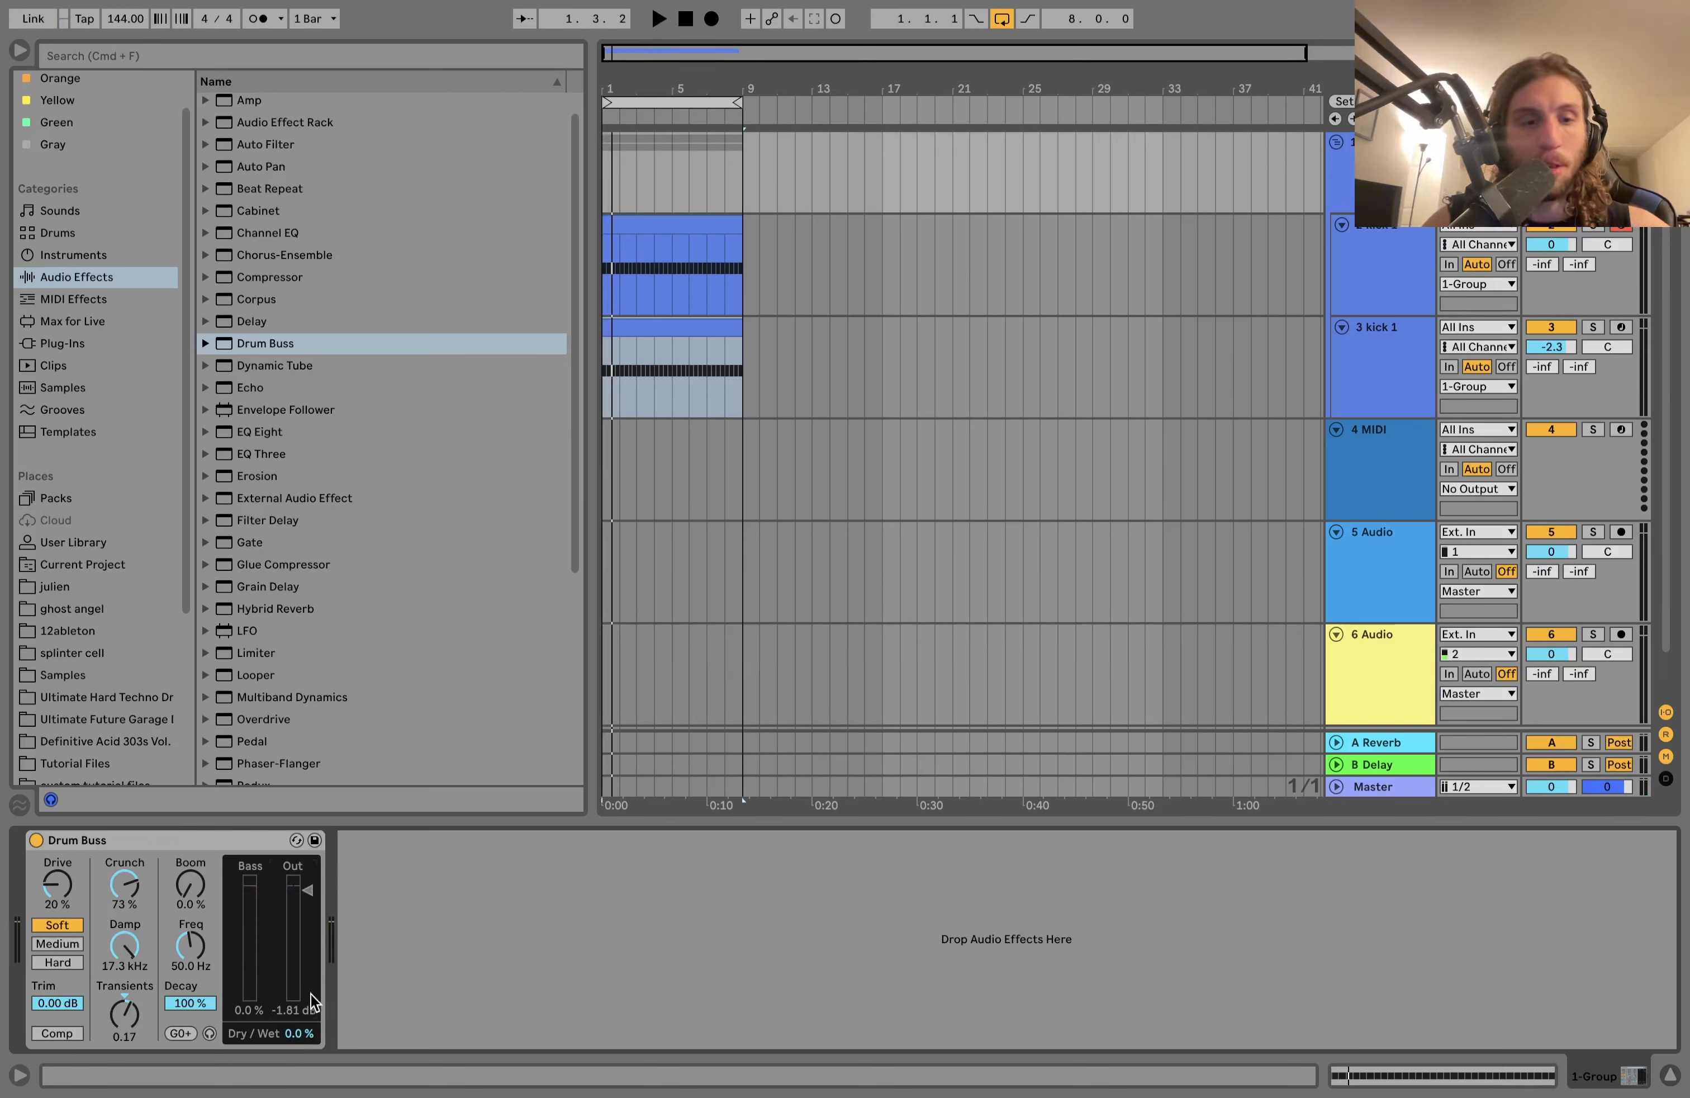
click(311, 1029)
drag(311, 1029, 311, 1025)
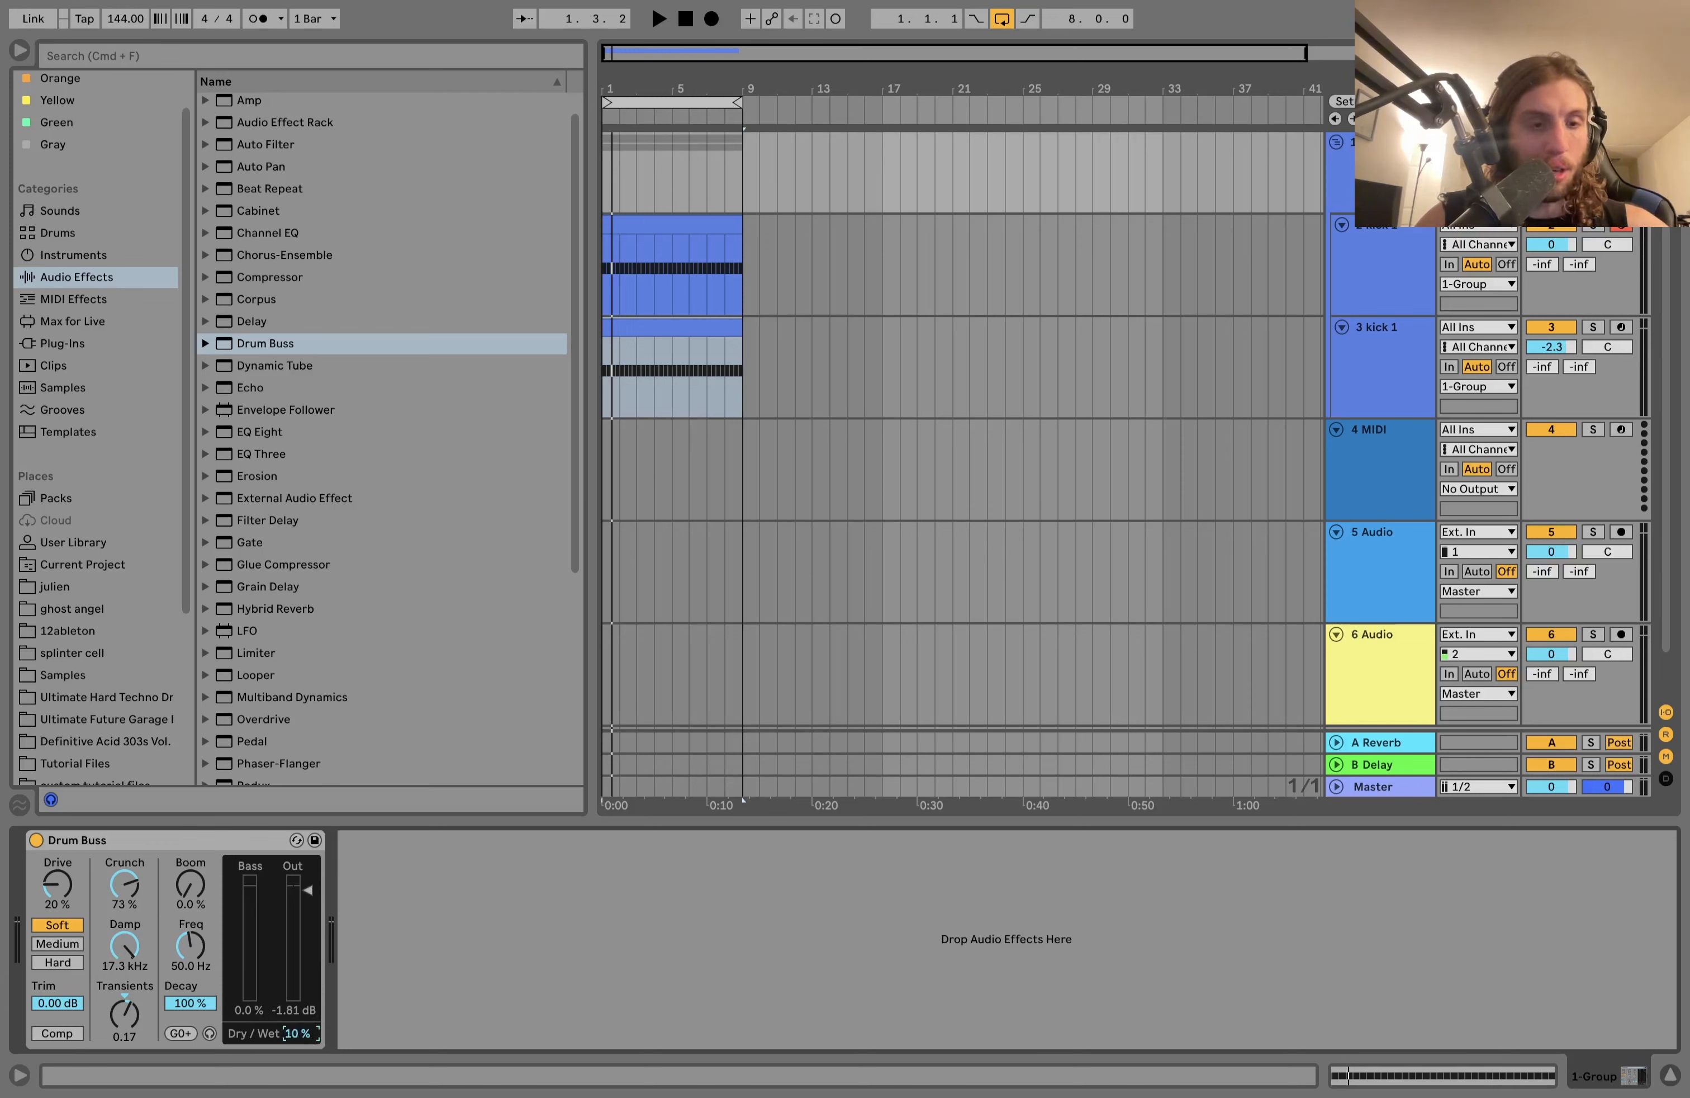
key(space)
drag(301, 950, 301, 945)
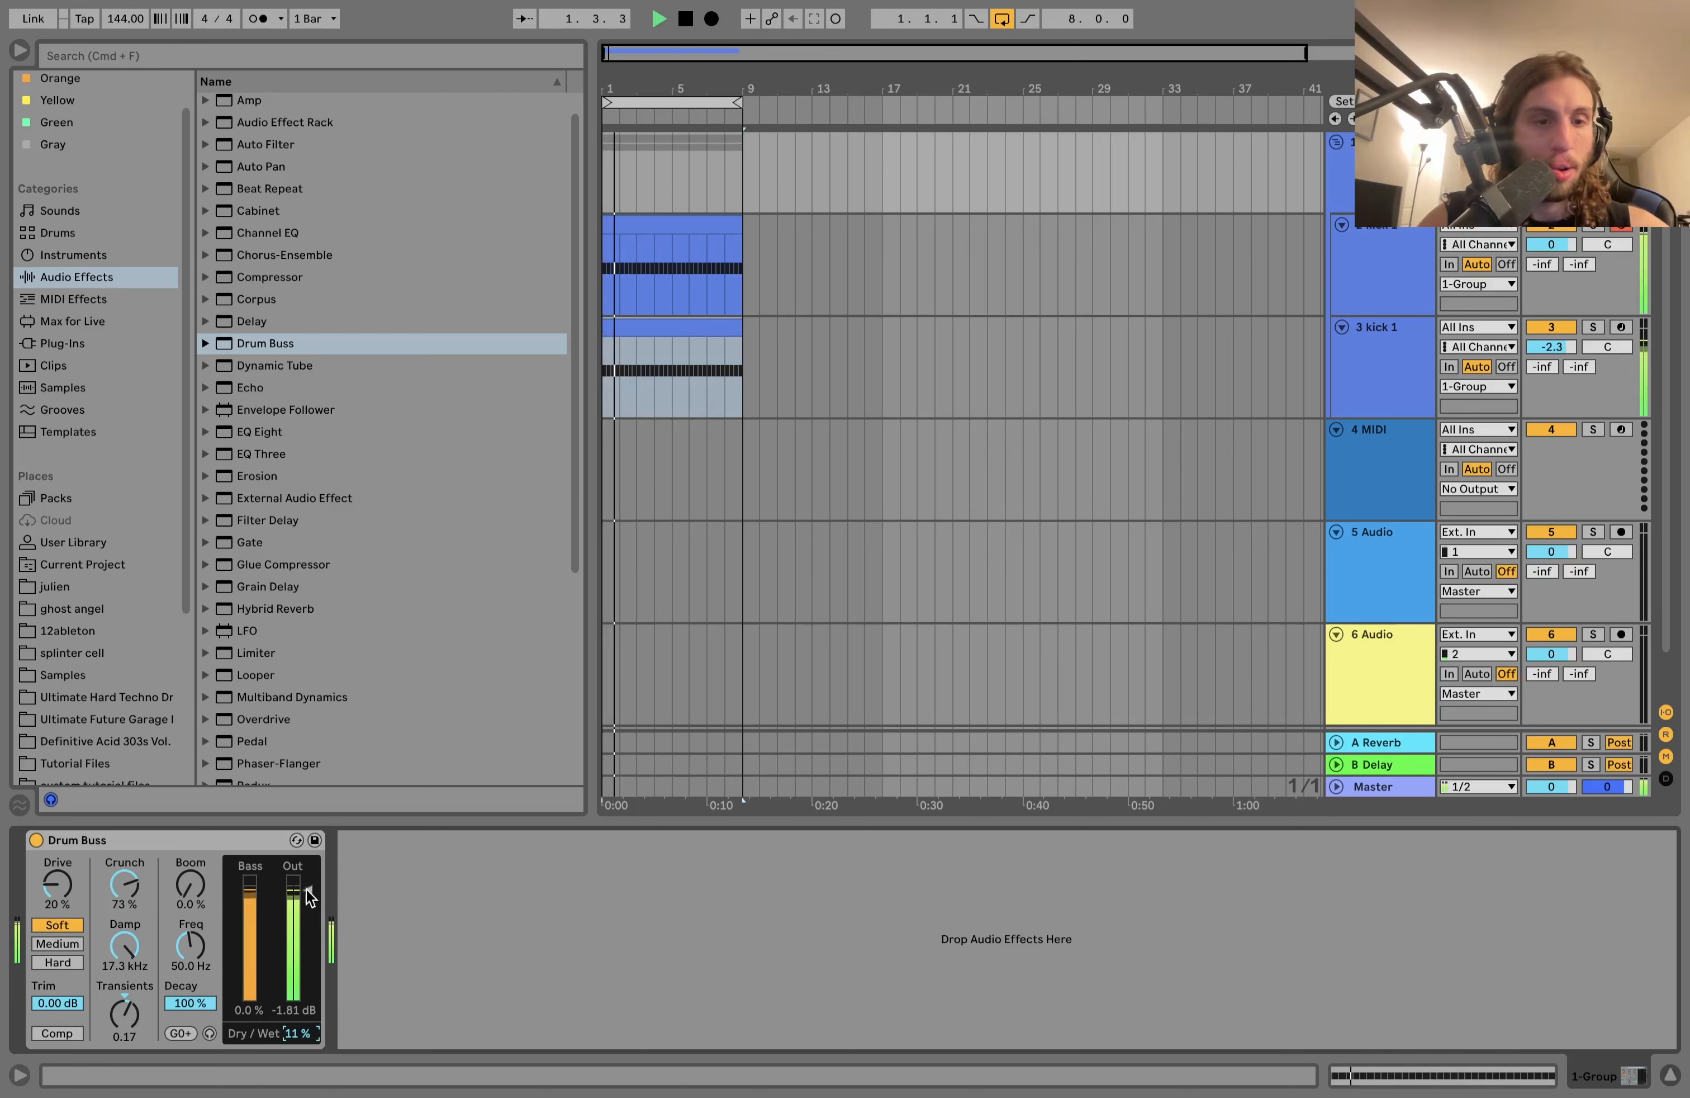
click(36, 841)
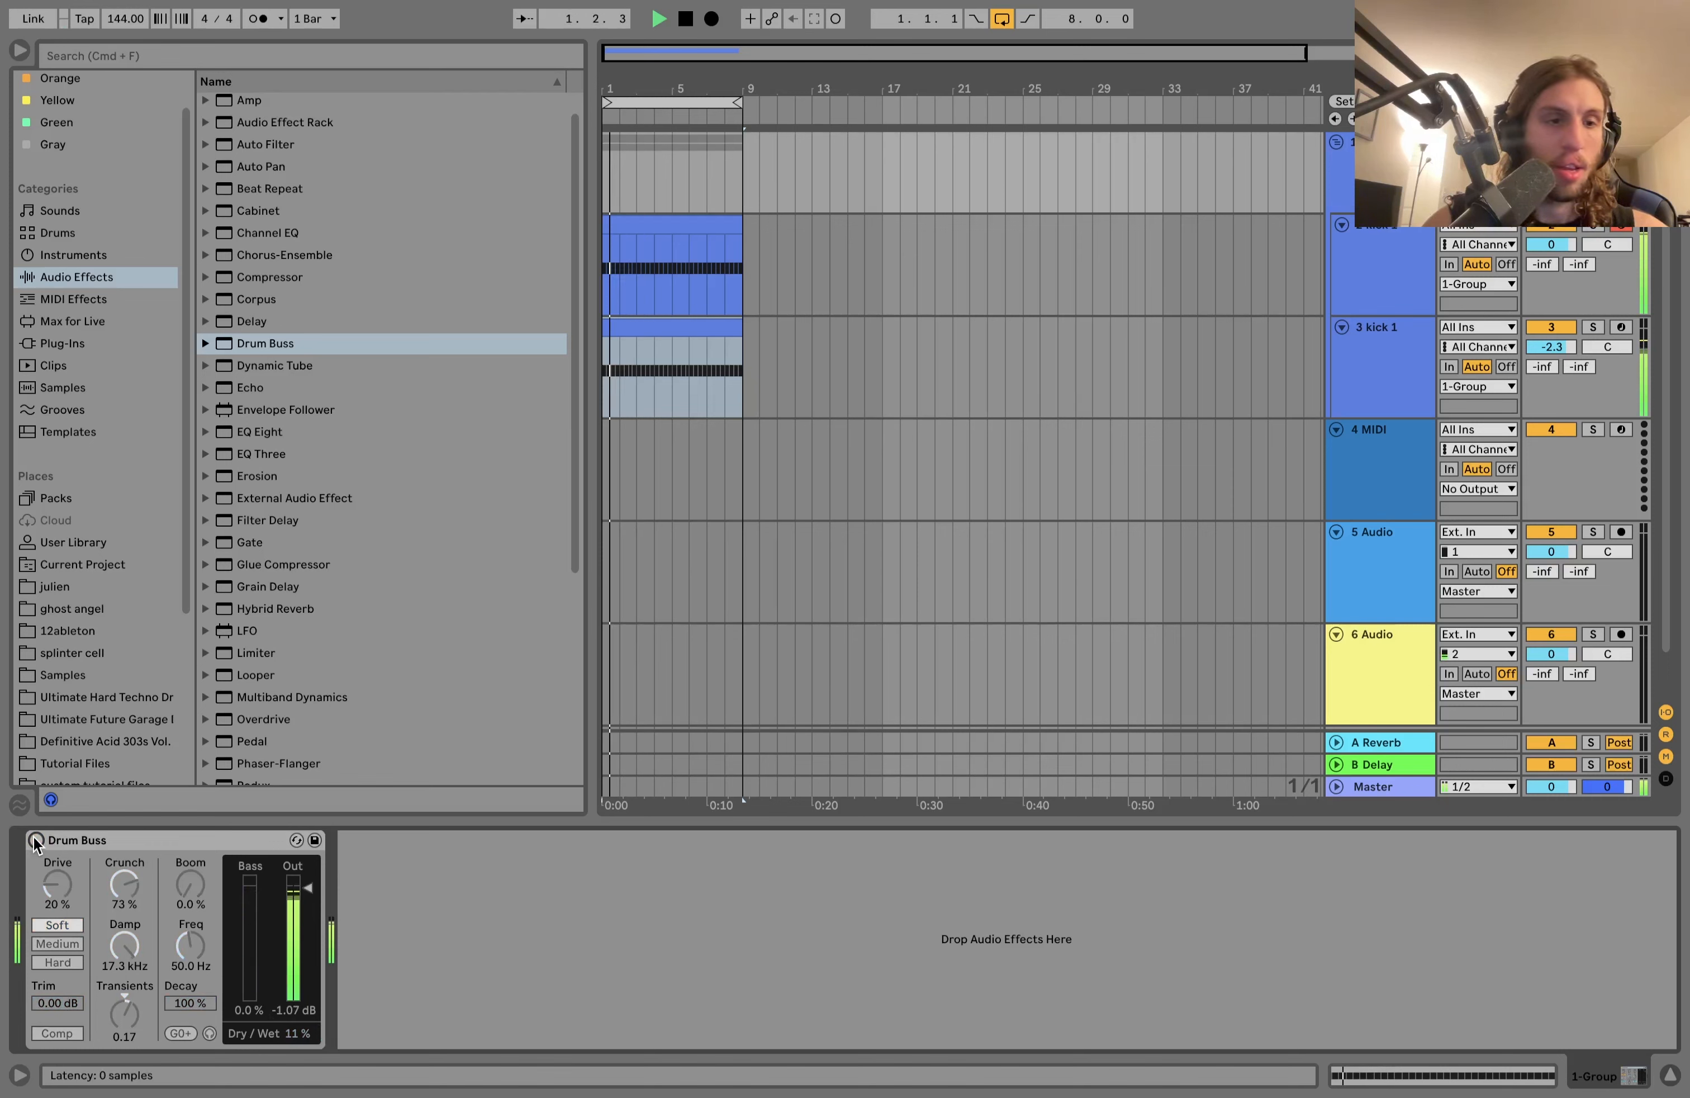
click(36, 841)
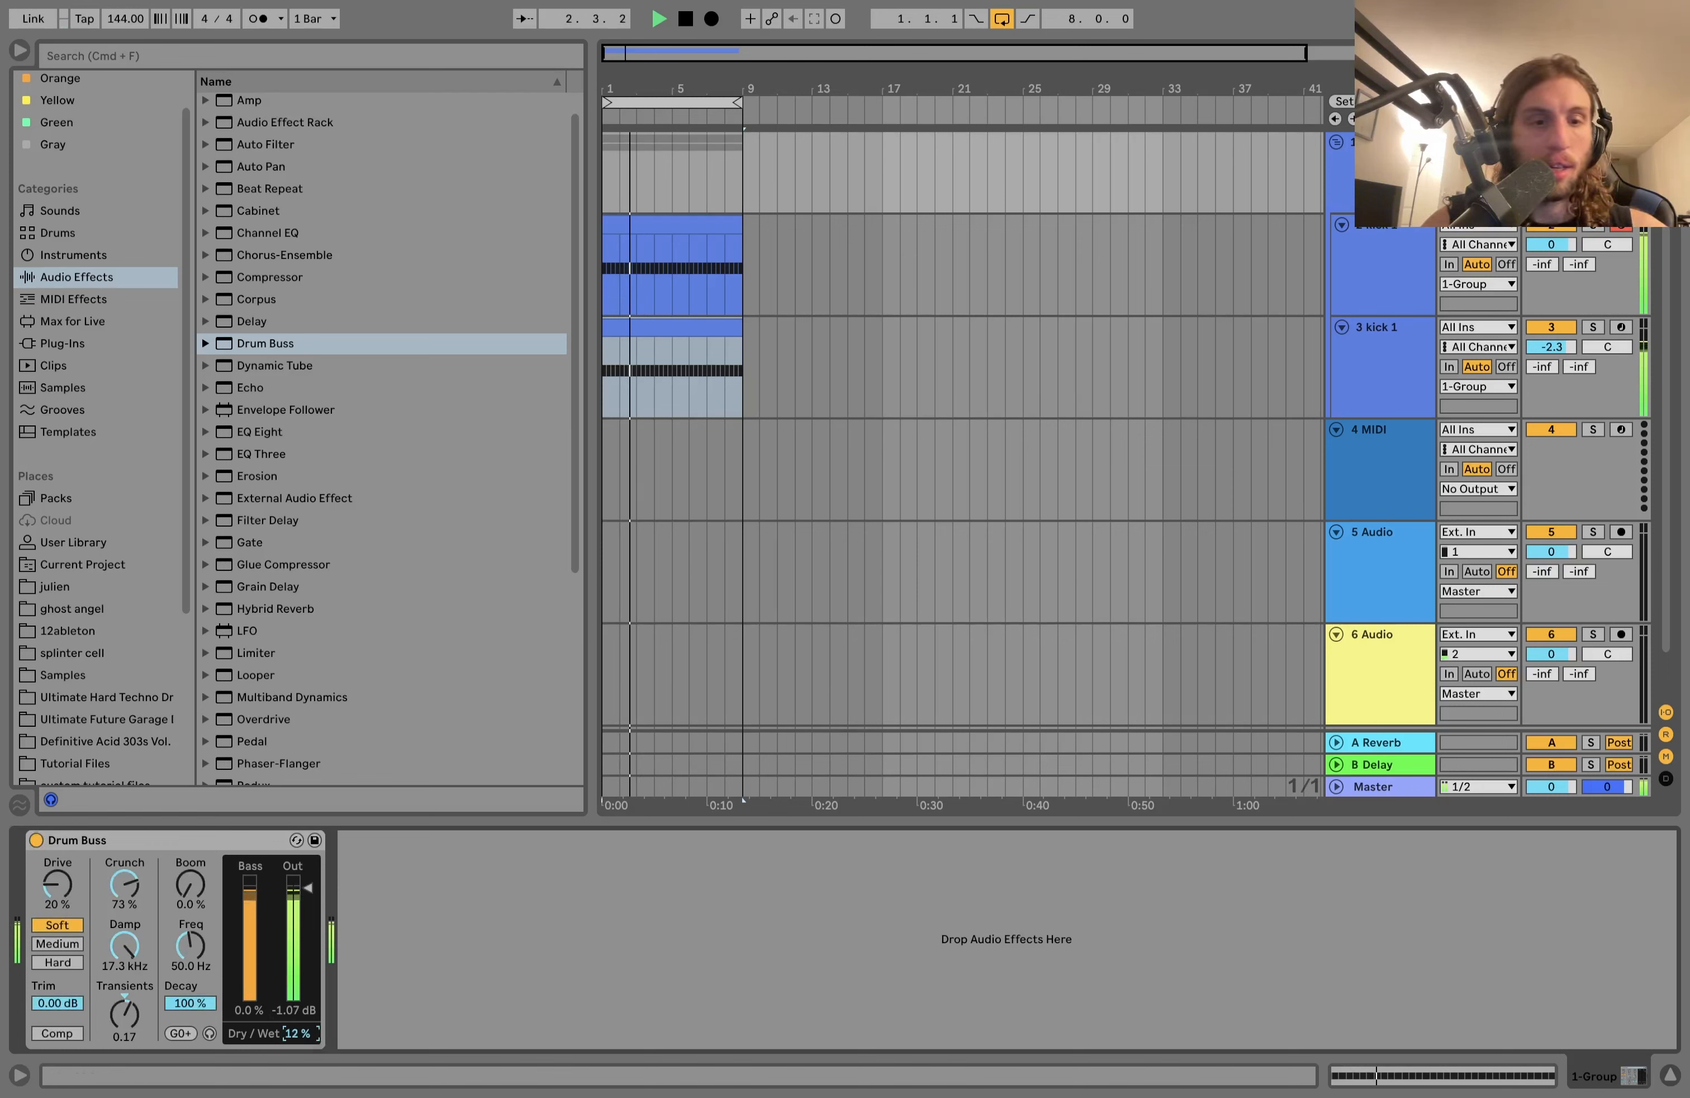
drag(306, 1044, 305, 1035)
key(space)
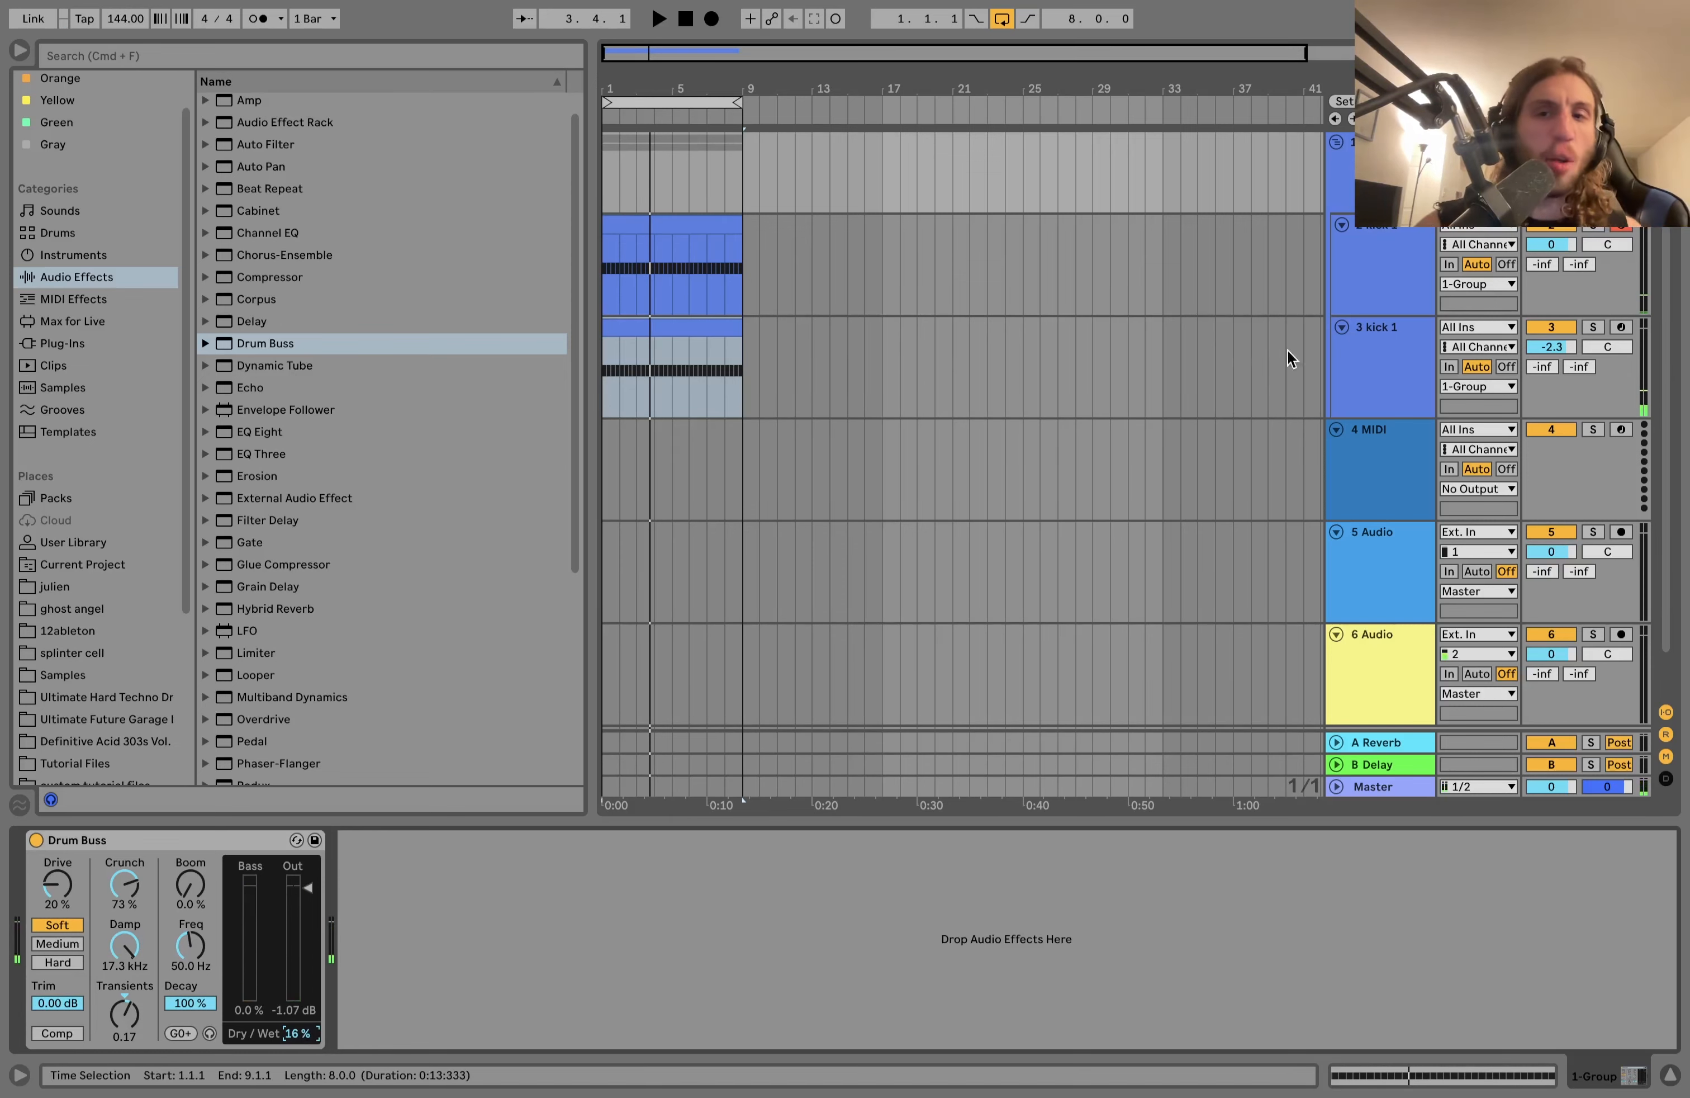
Step: Collapse the copied kick track, review the original kick's device, and return to the kick group's Drum Buss
click(1368, 292)
click(1348, 328)
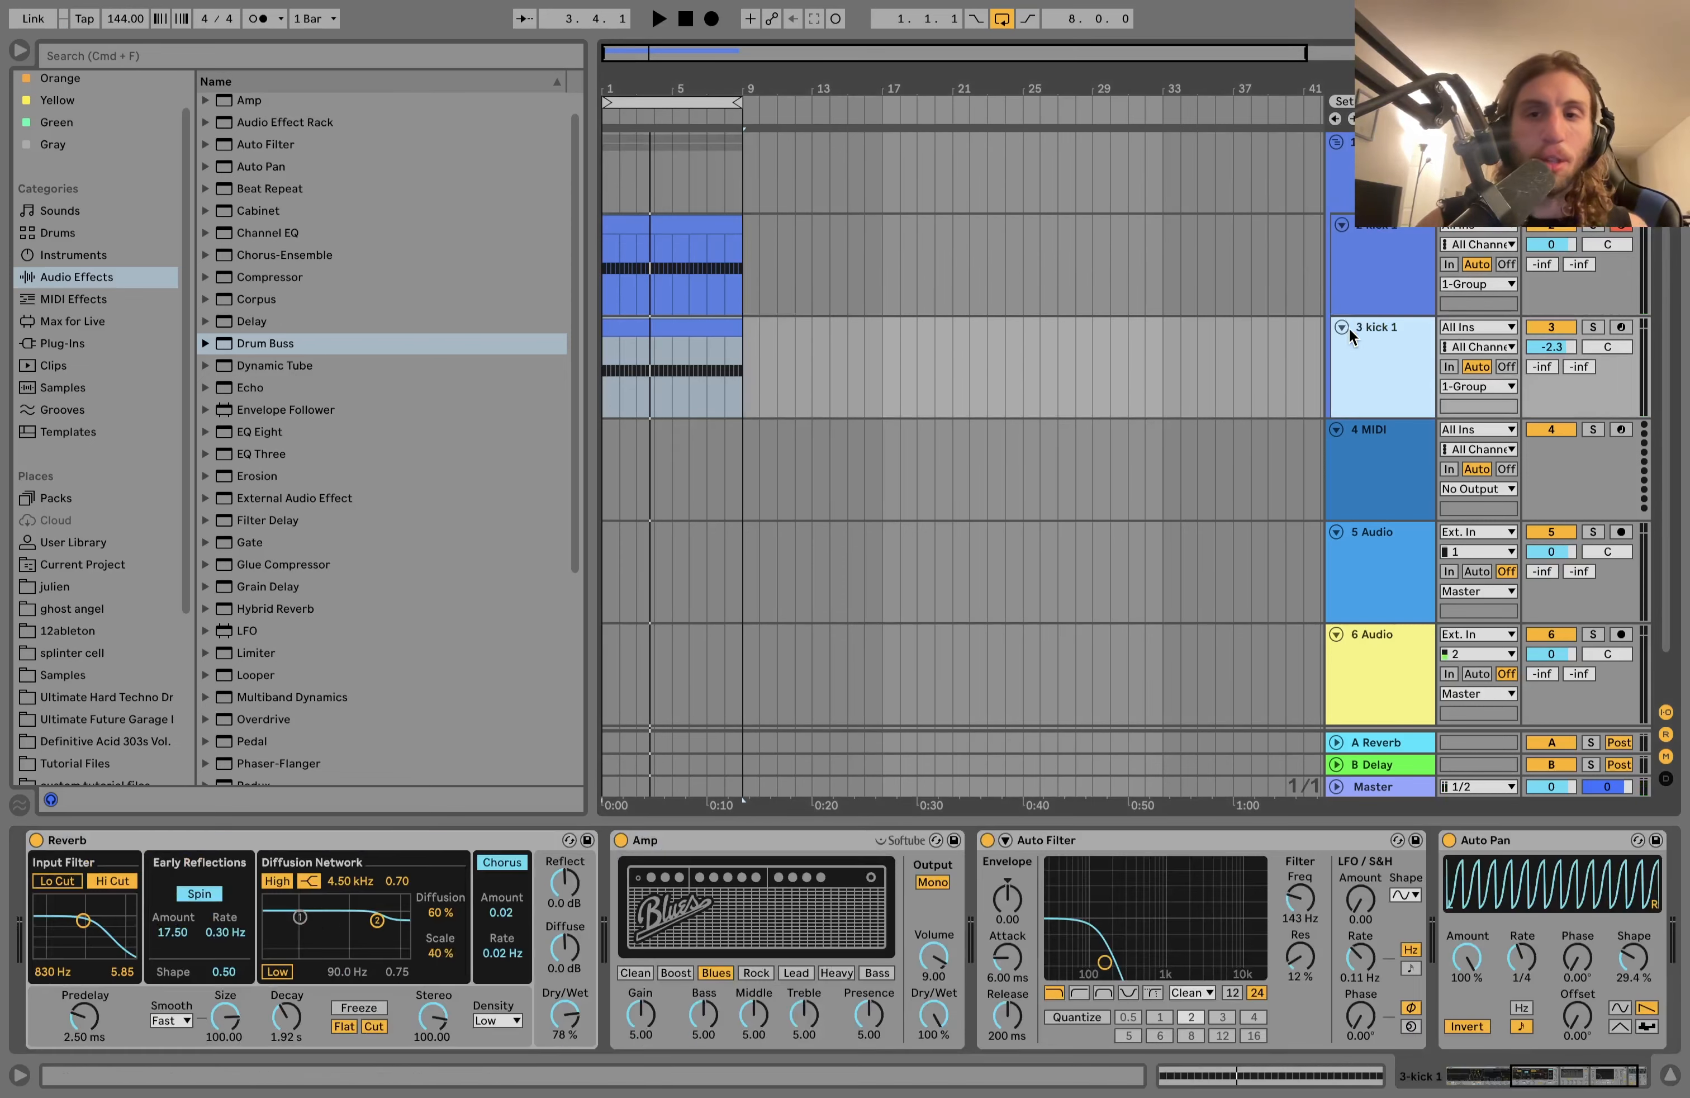
click(1342, 326)
click(1354, 278)
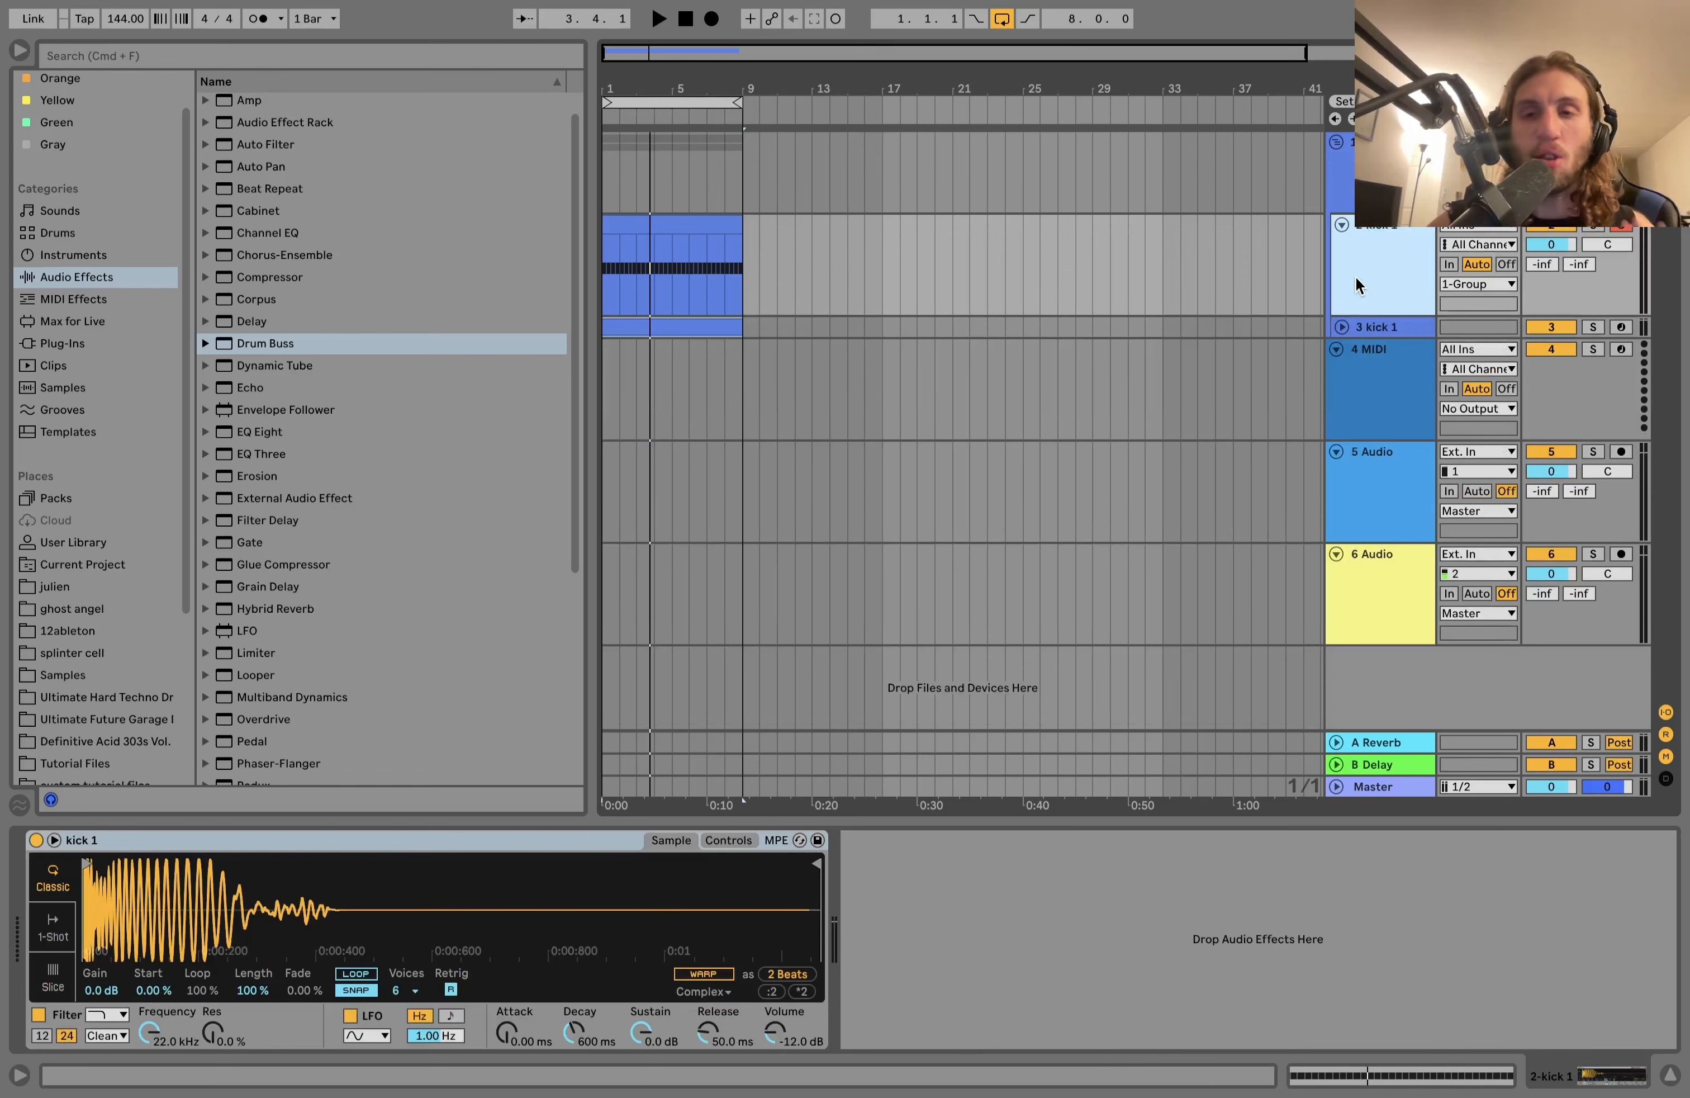
click(1349, 189)
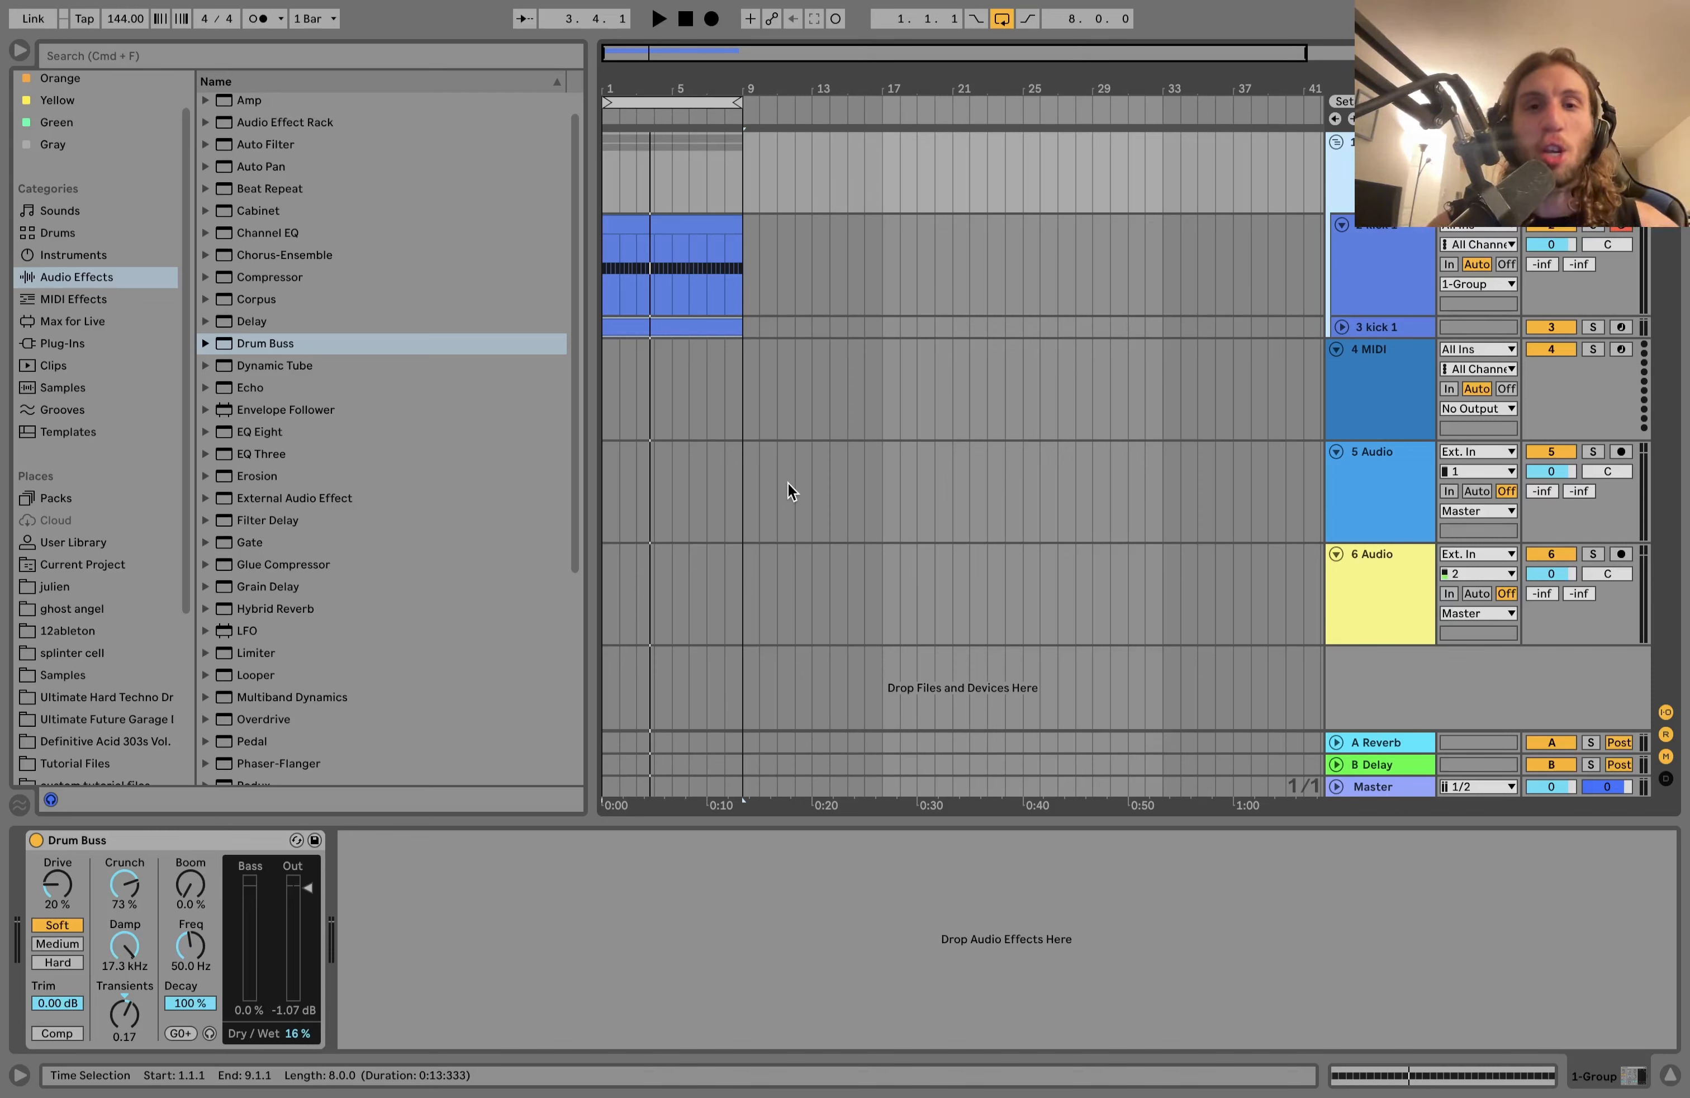
Step: Load Hihat 5.wav from the hard techno library's Hihats & Cymbals folder onto the empty MIDI track
click(612, 389)
click(106, 697)
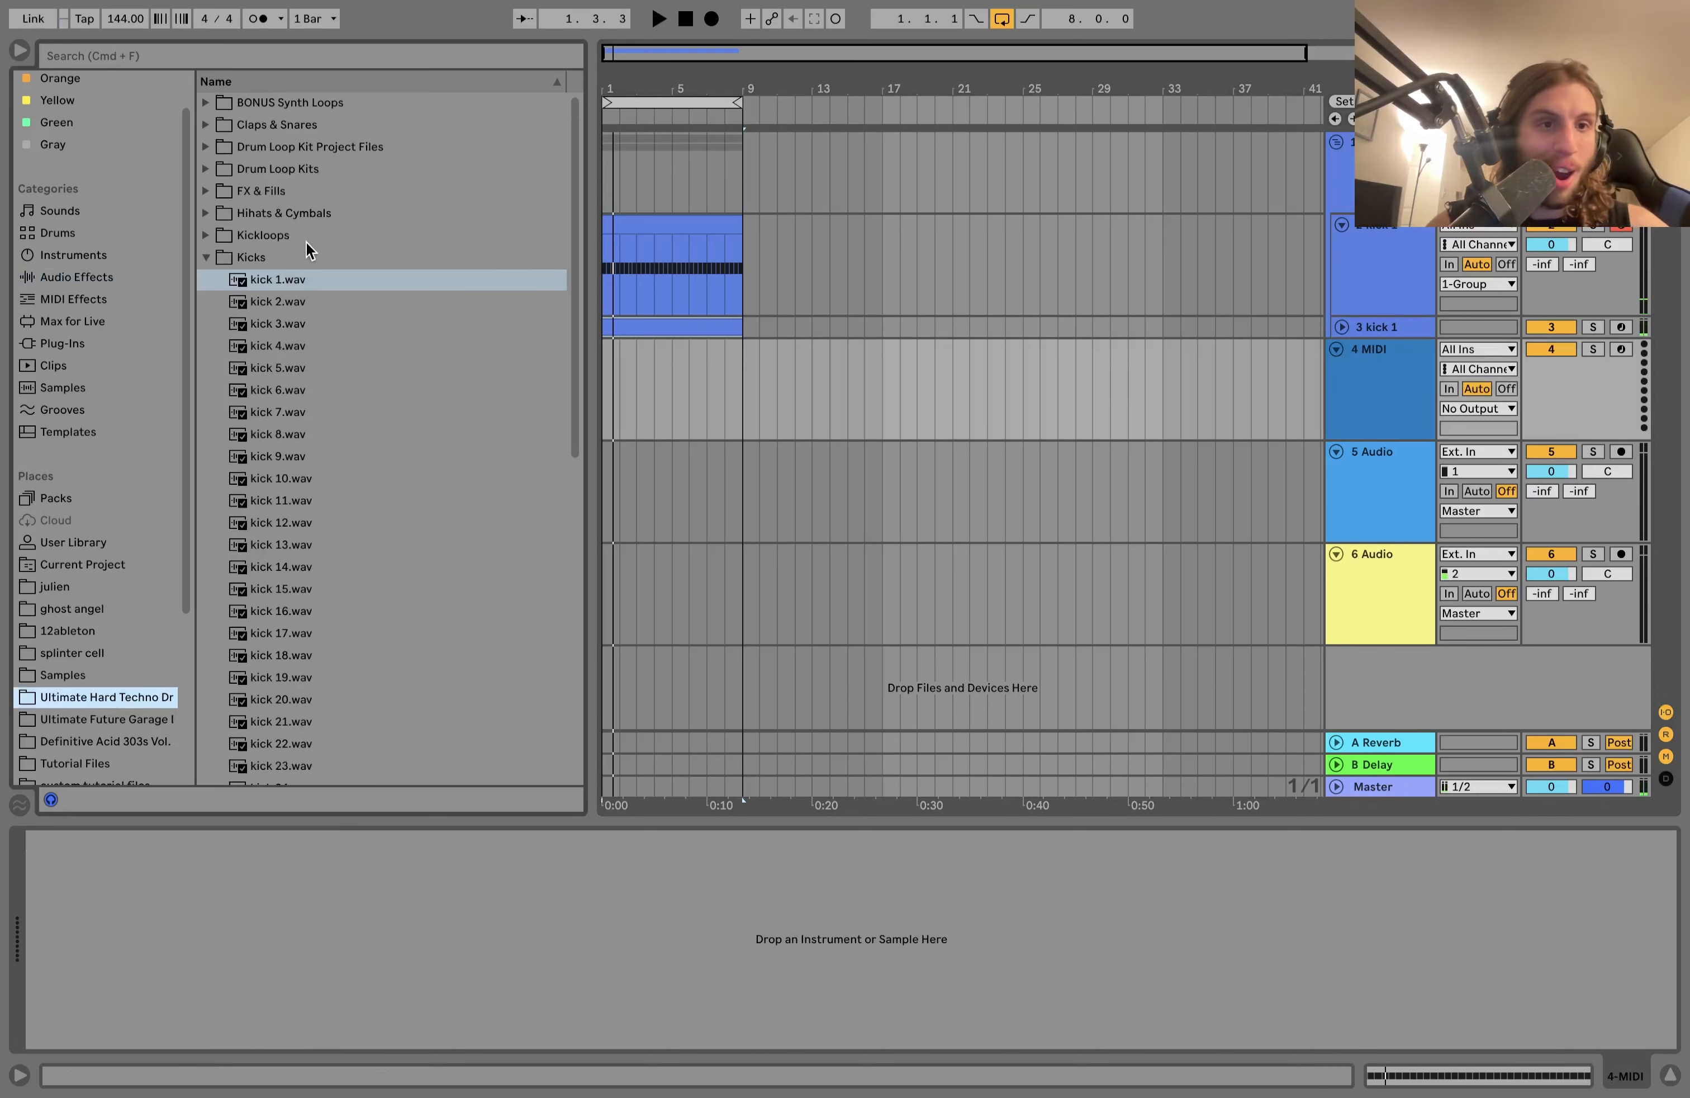
click(204, 213)
click(289, 323)
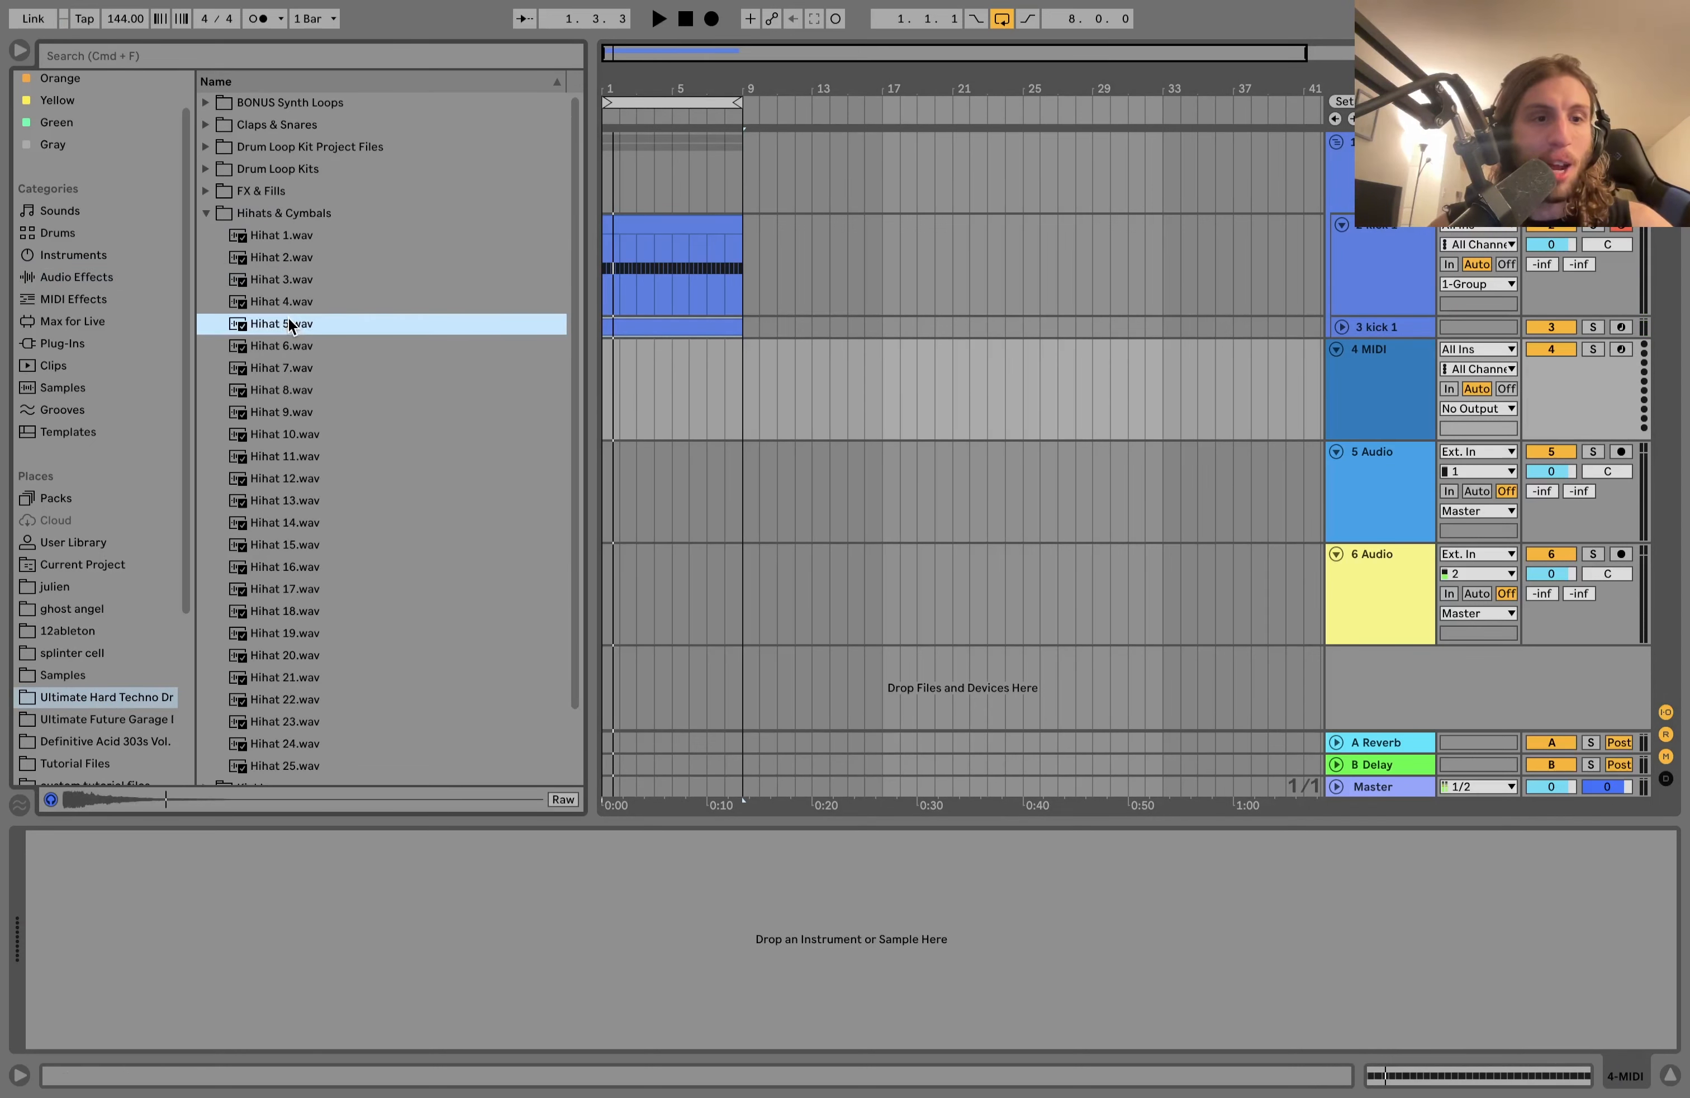
double_click(289, 323)
Step: Insert a new MIDI track, audition samples in the Claps & Snares folder, and load Clap 9.wav onto the track
key(super+shift+t)
click(207, 122)
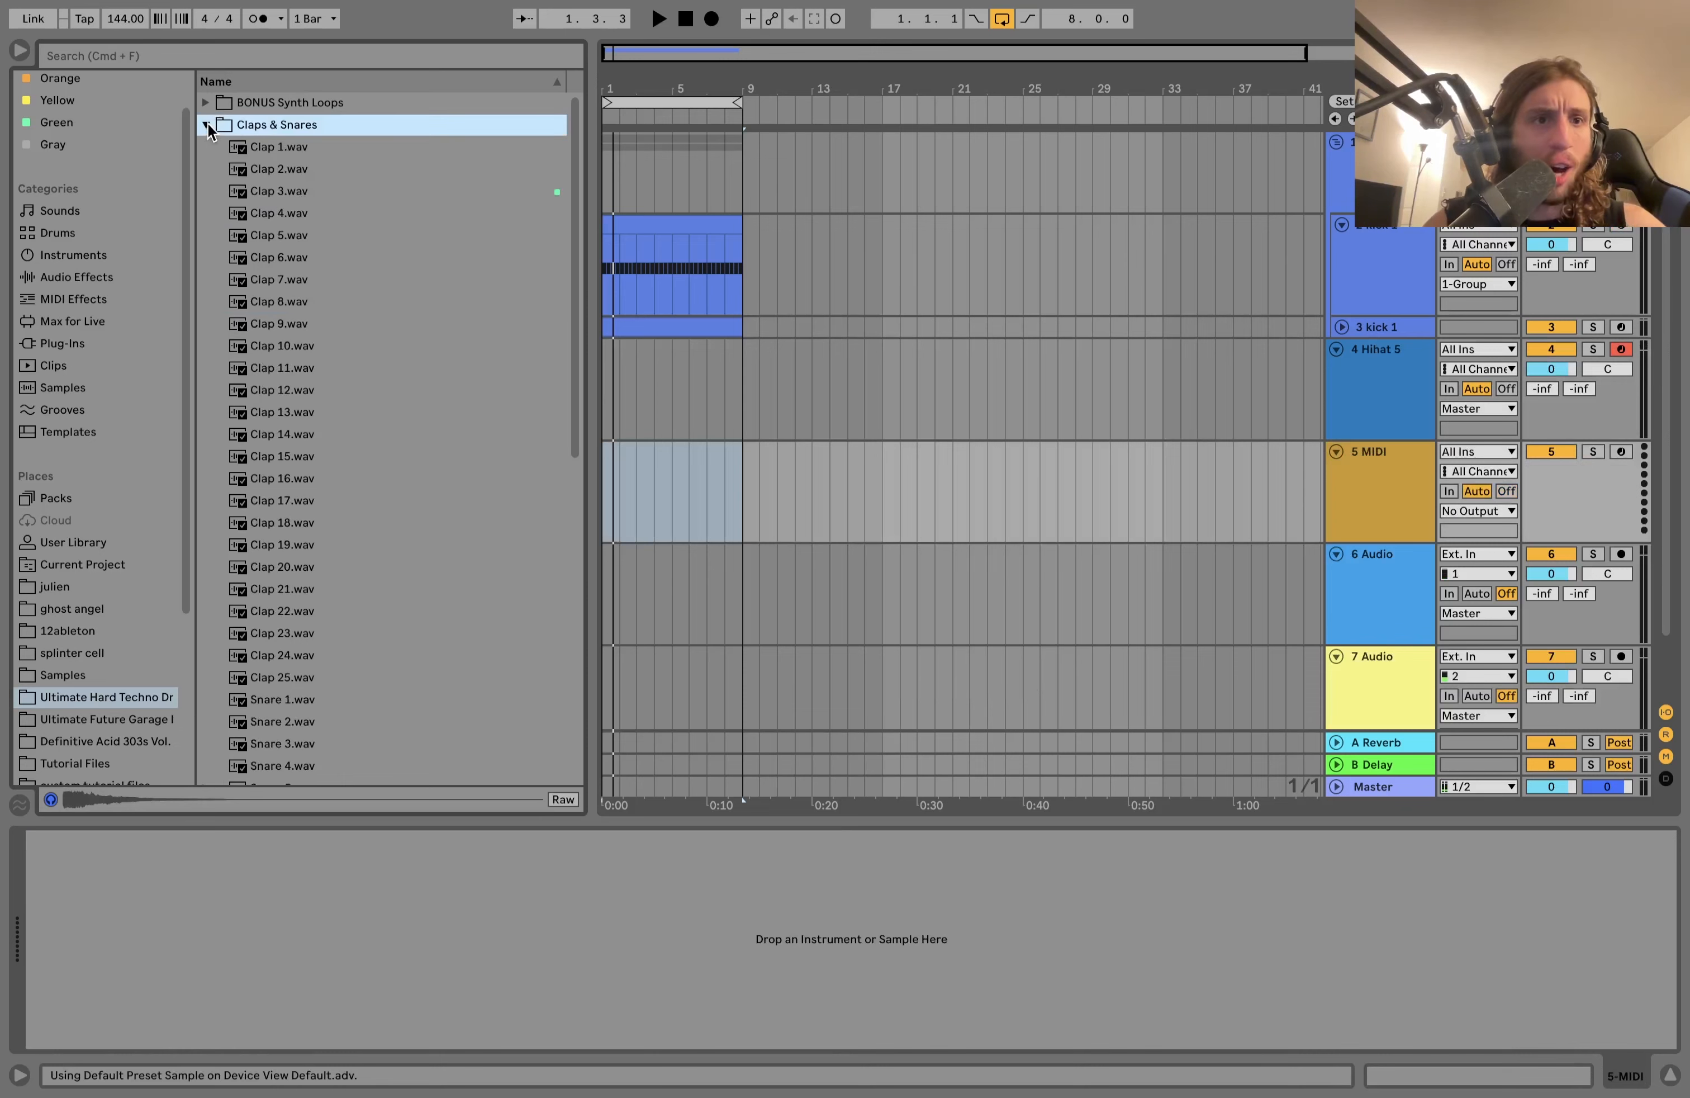
key(Down)
key(Down)
key(Down)
key(Down)
key(Down)
key(Down)
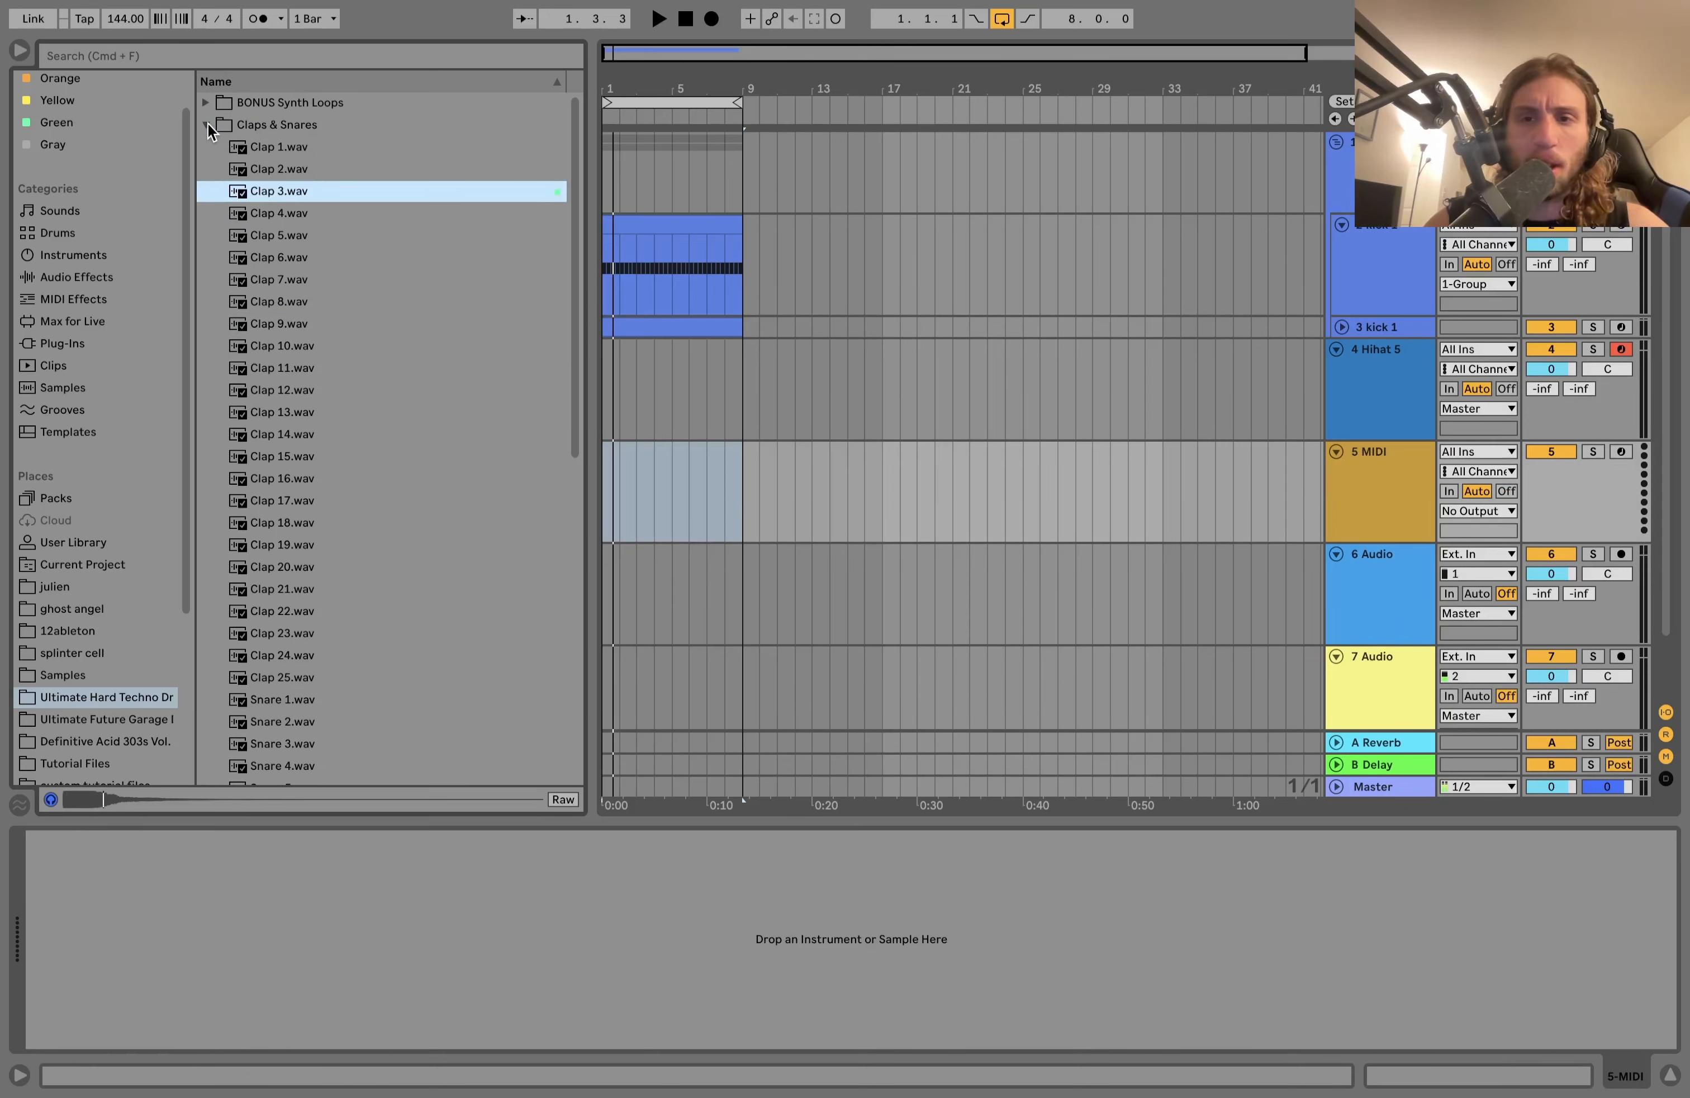
key(Down)
key(Down)
key(Down)
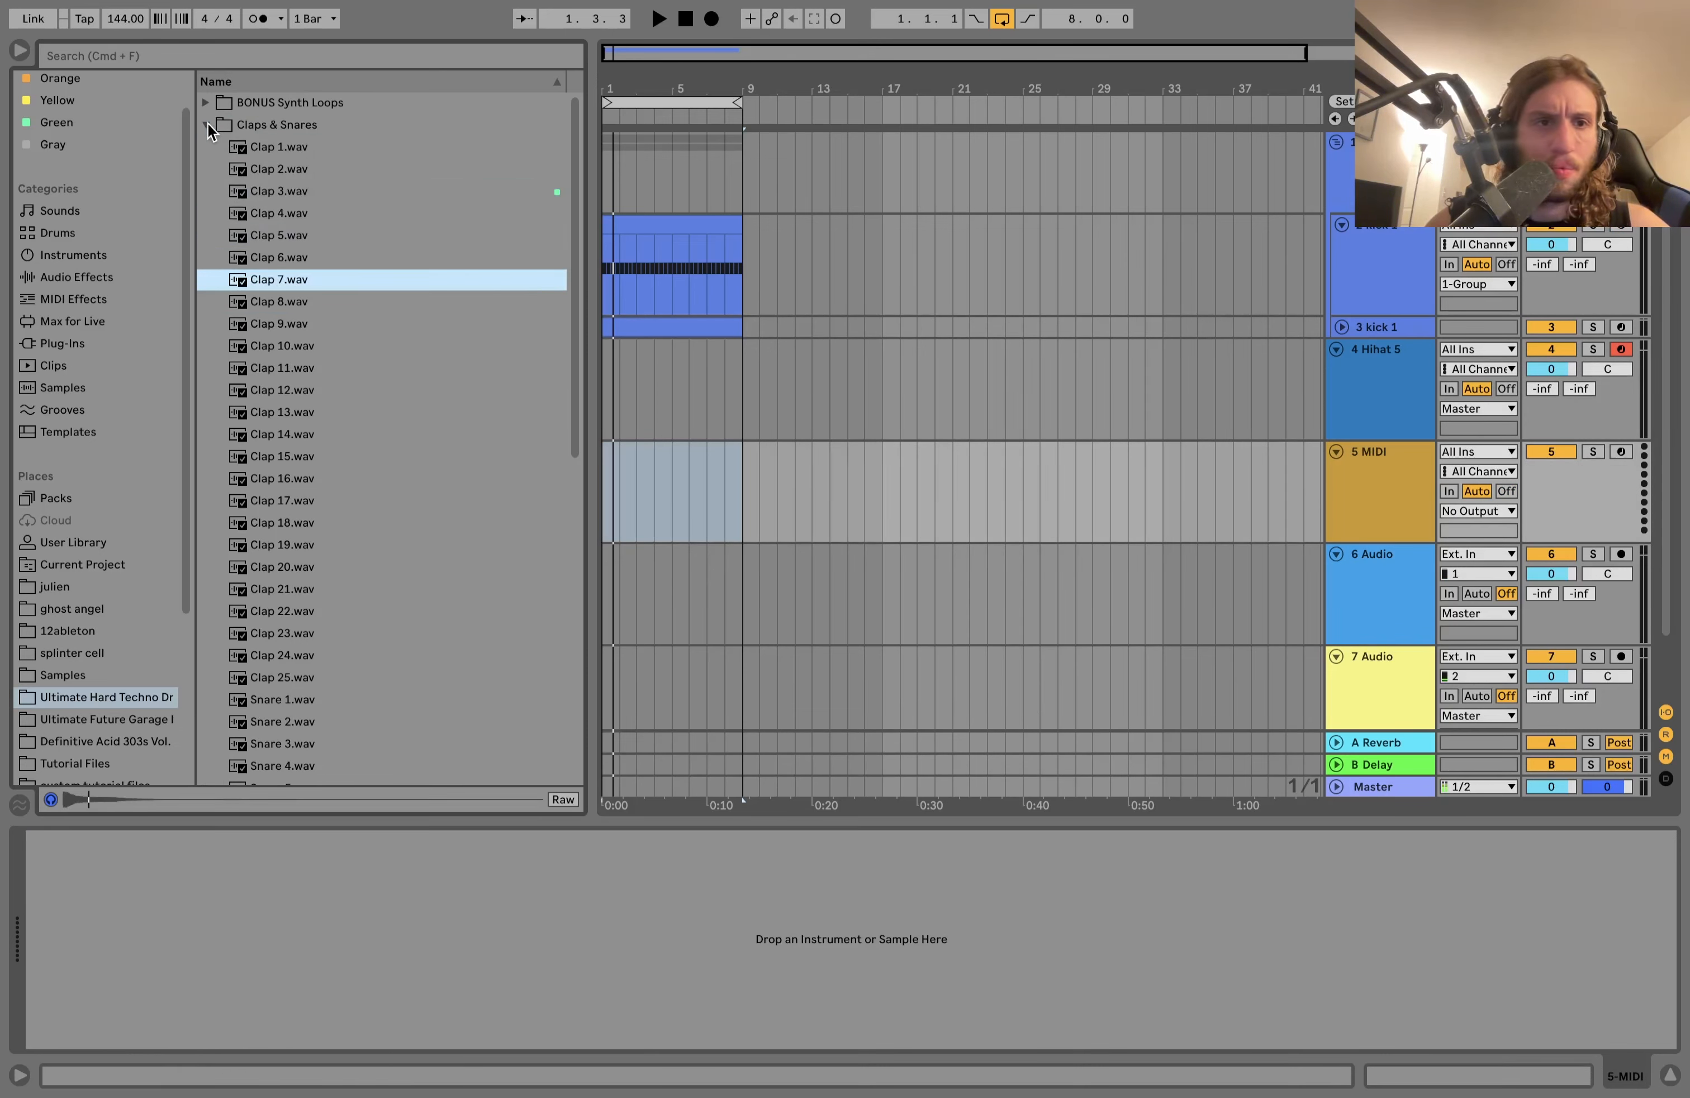
key(Return)
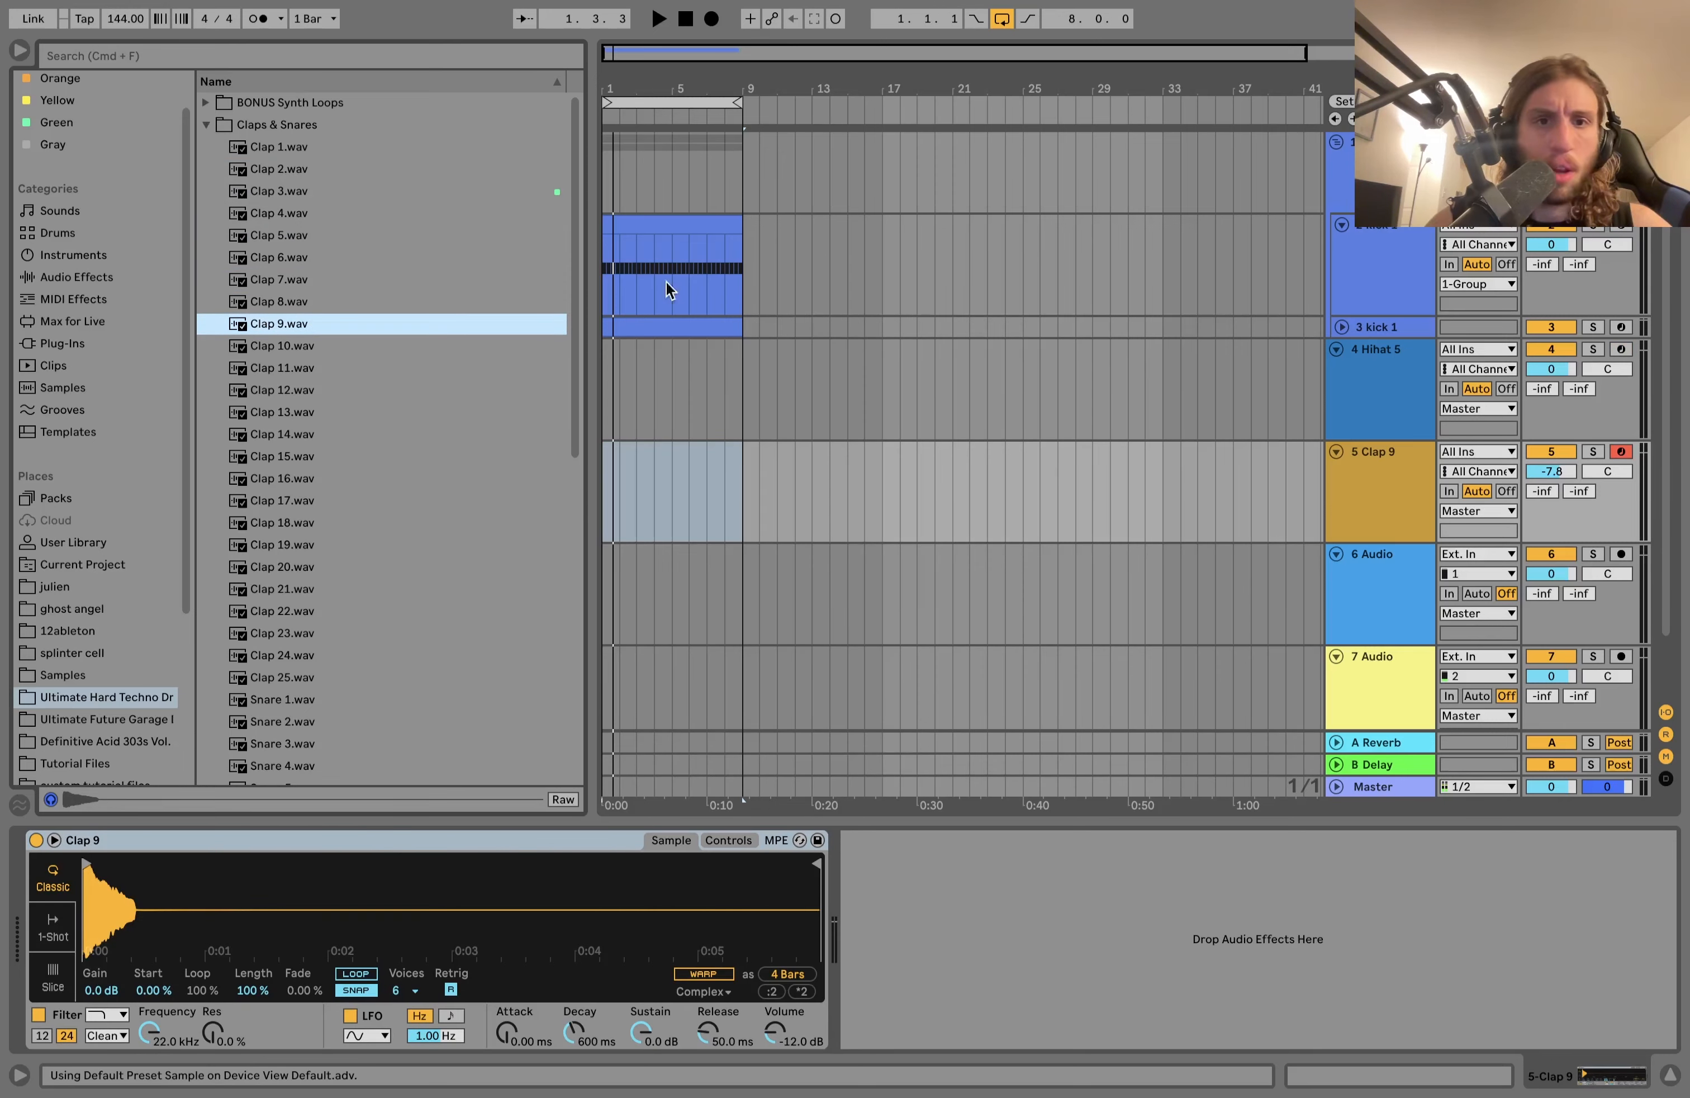
Step: Create a four-bar MIDI clip on the Hihat 5 track and add a one-beat C3 note starting at 1.1.3
click(677, 389)
drag(676, 392, 574, 393)
key(super+shift+m)
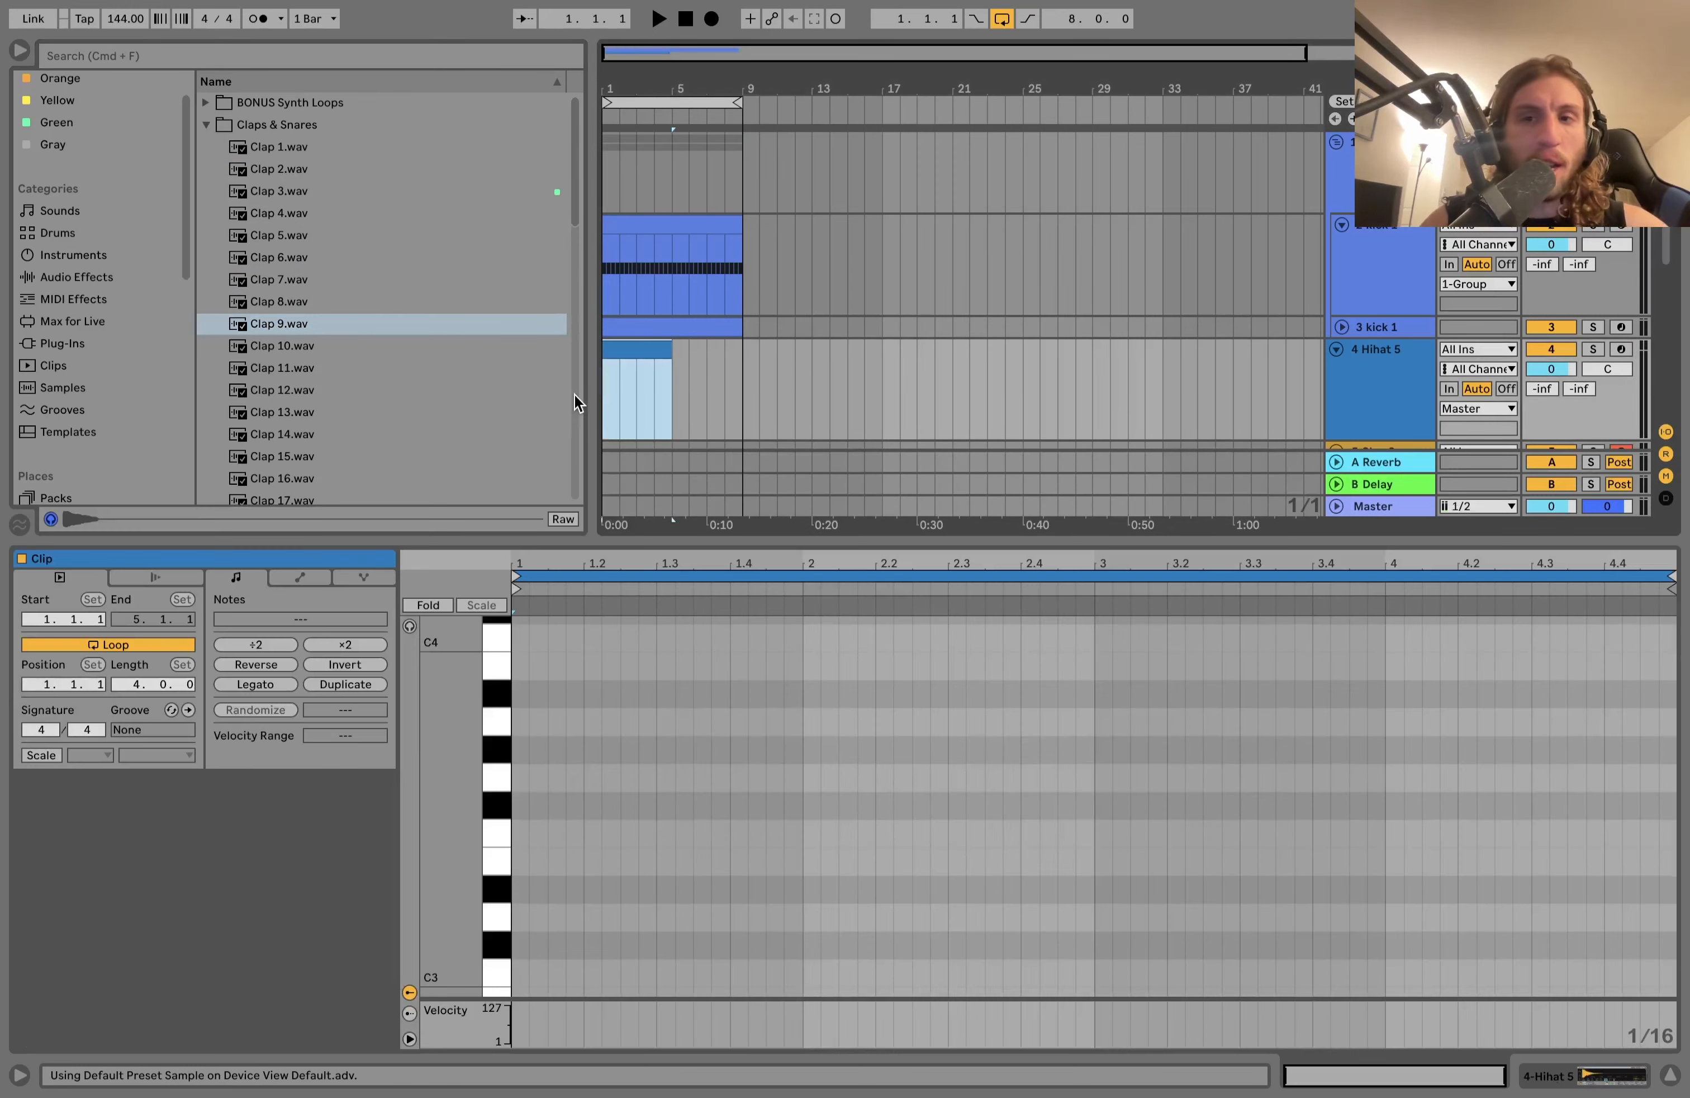
double_click(555, 973)
key(shift+Right)
key(shift+Right)
key(shift+Right)
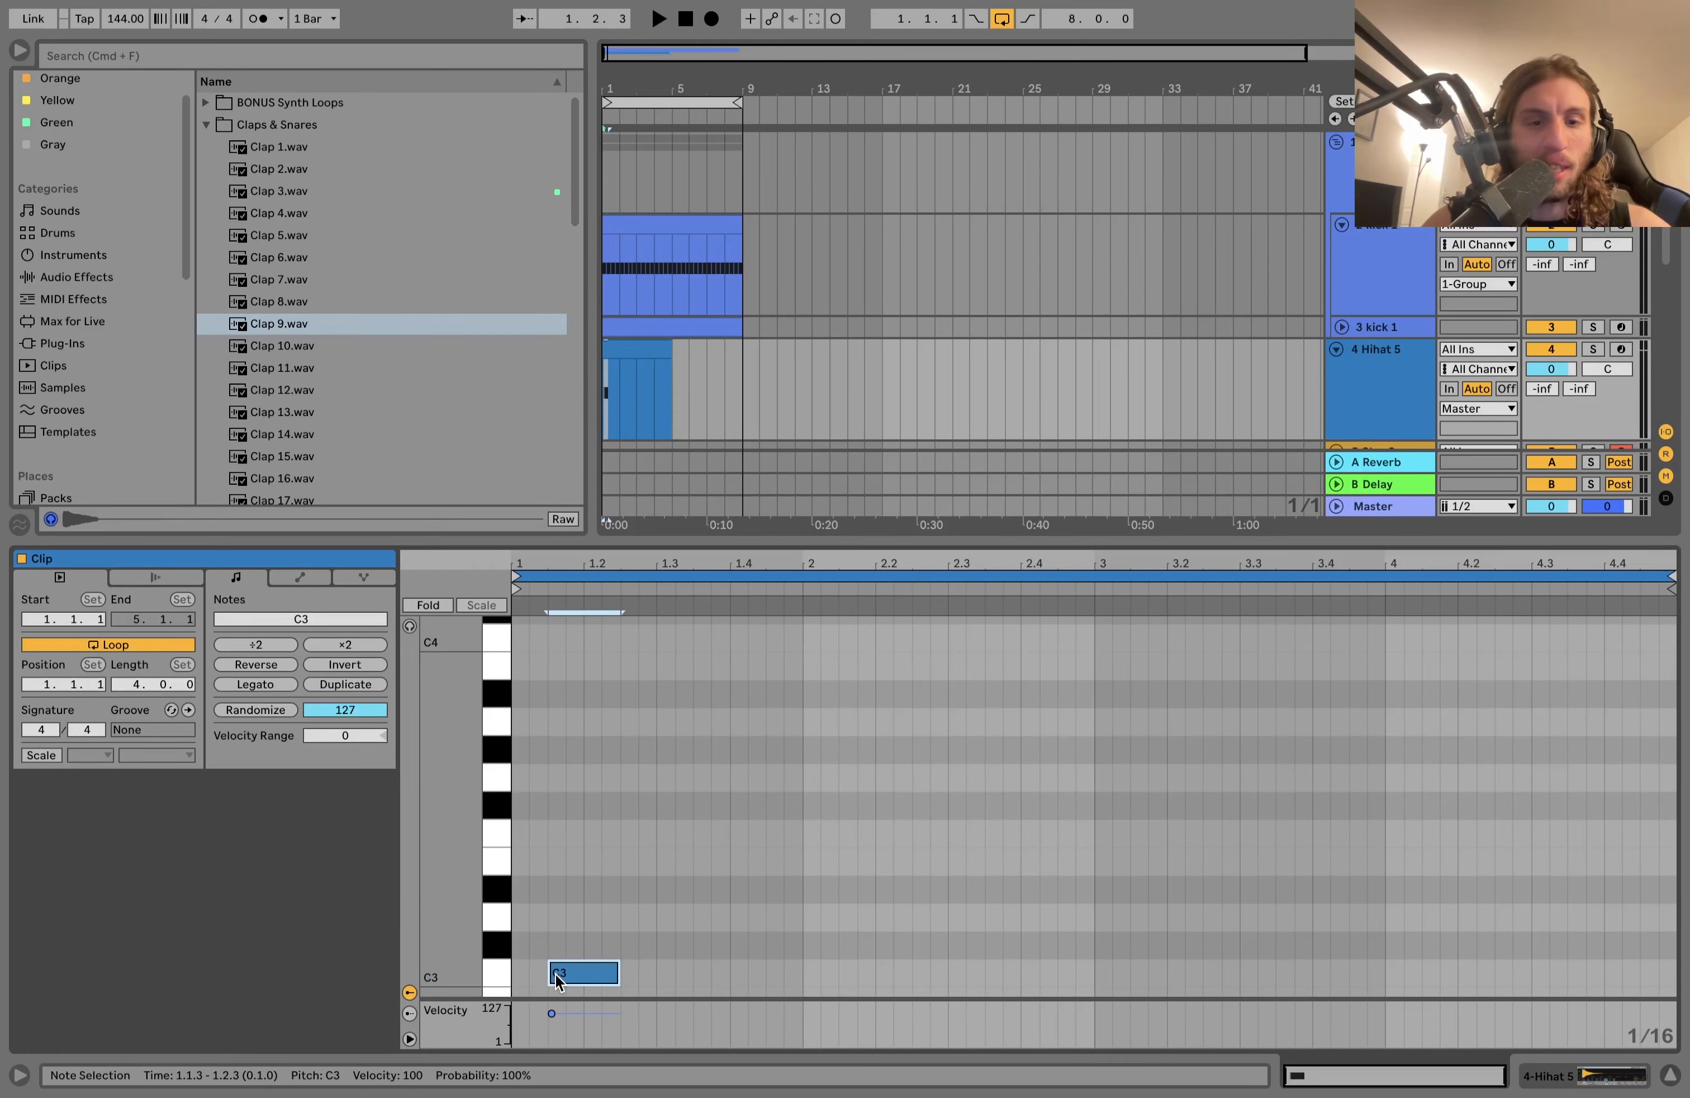
Step: Duplicate the off-beat hi-hat note through the clip, set all velocities to 127, and extend the pattern to bar 9
key(super+d)
key(super+d)
key(super+d)
key(super+d)
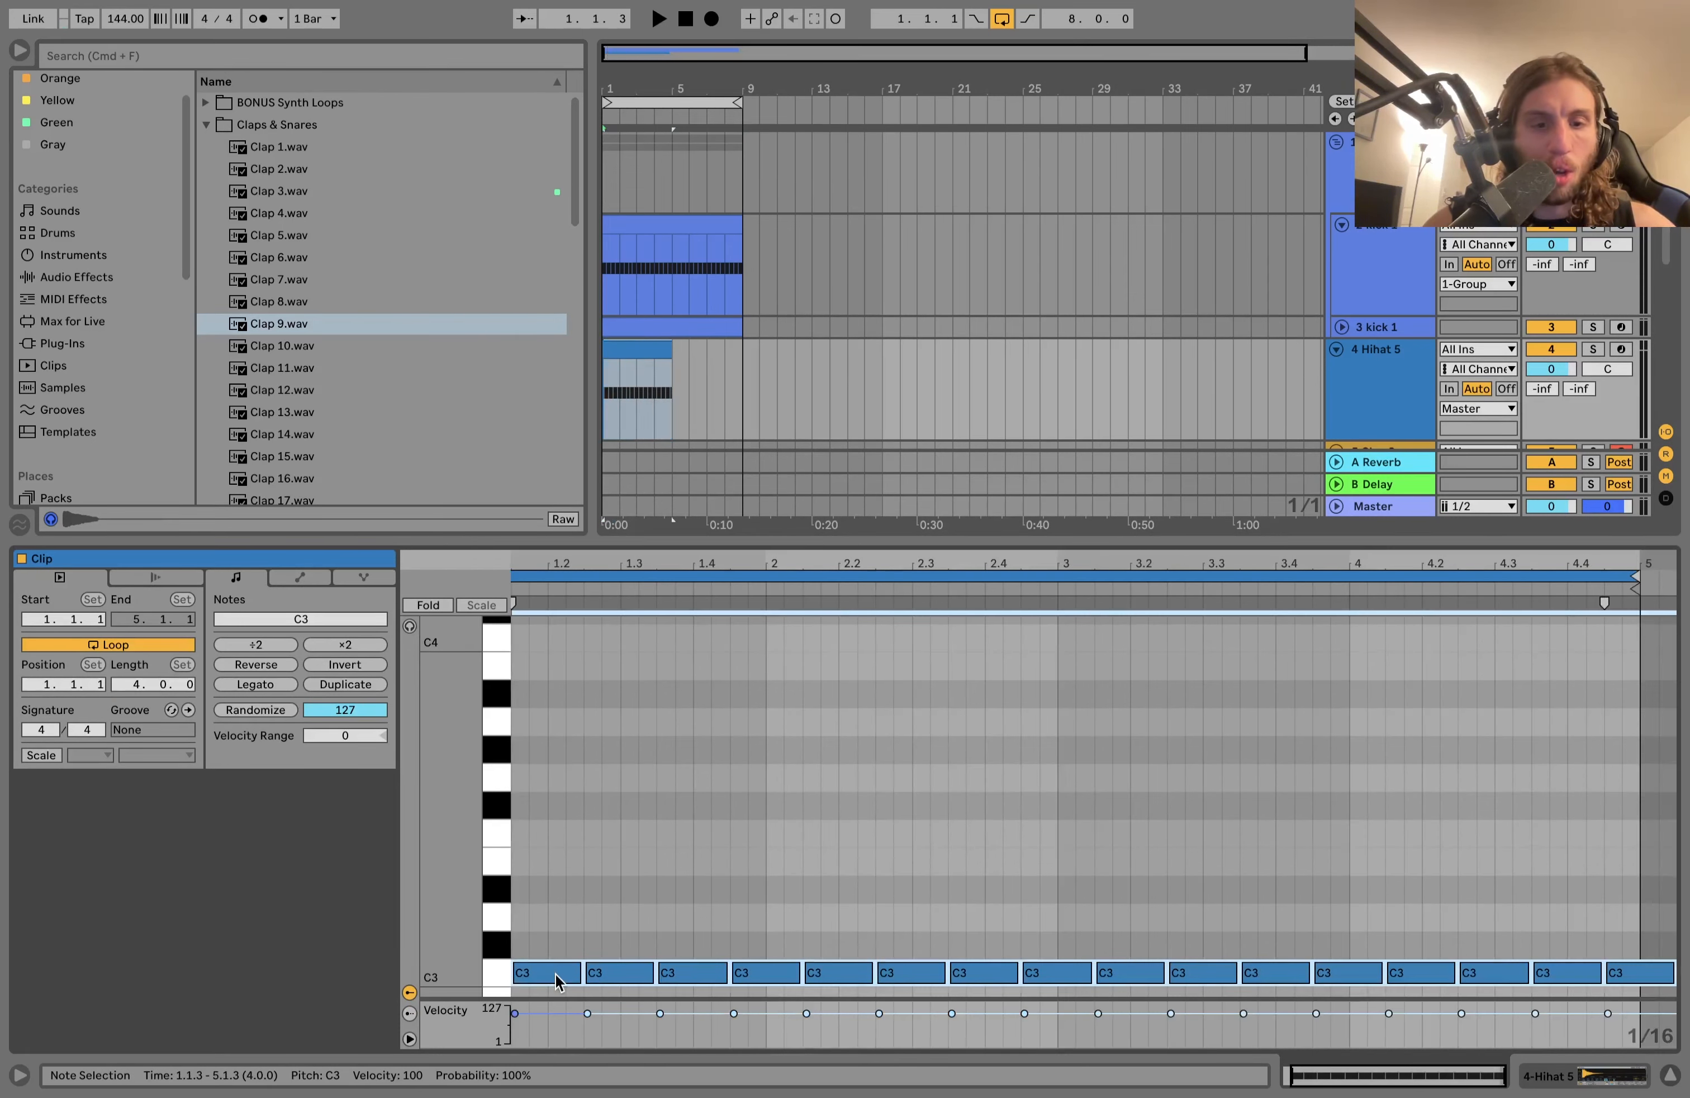
drag(587, 1013, 587, 998)
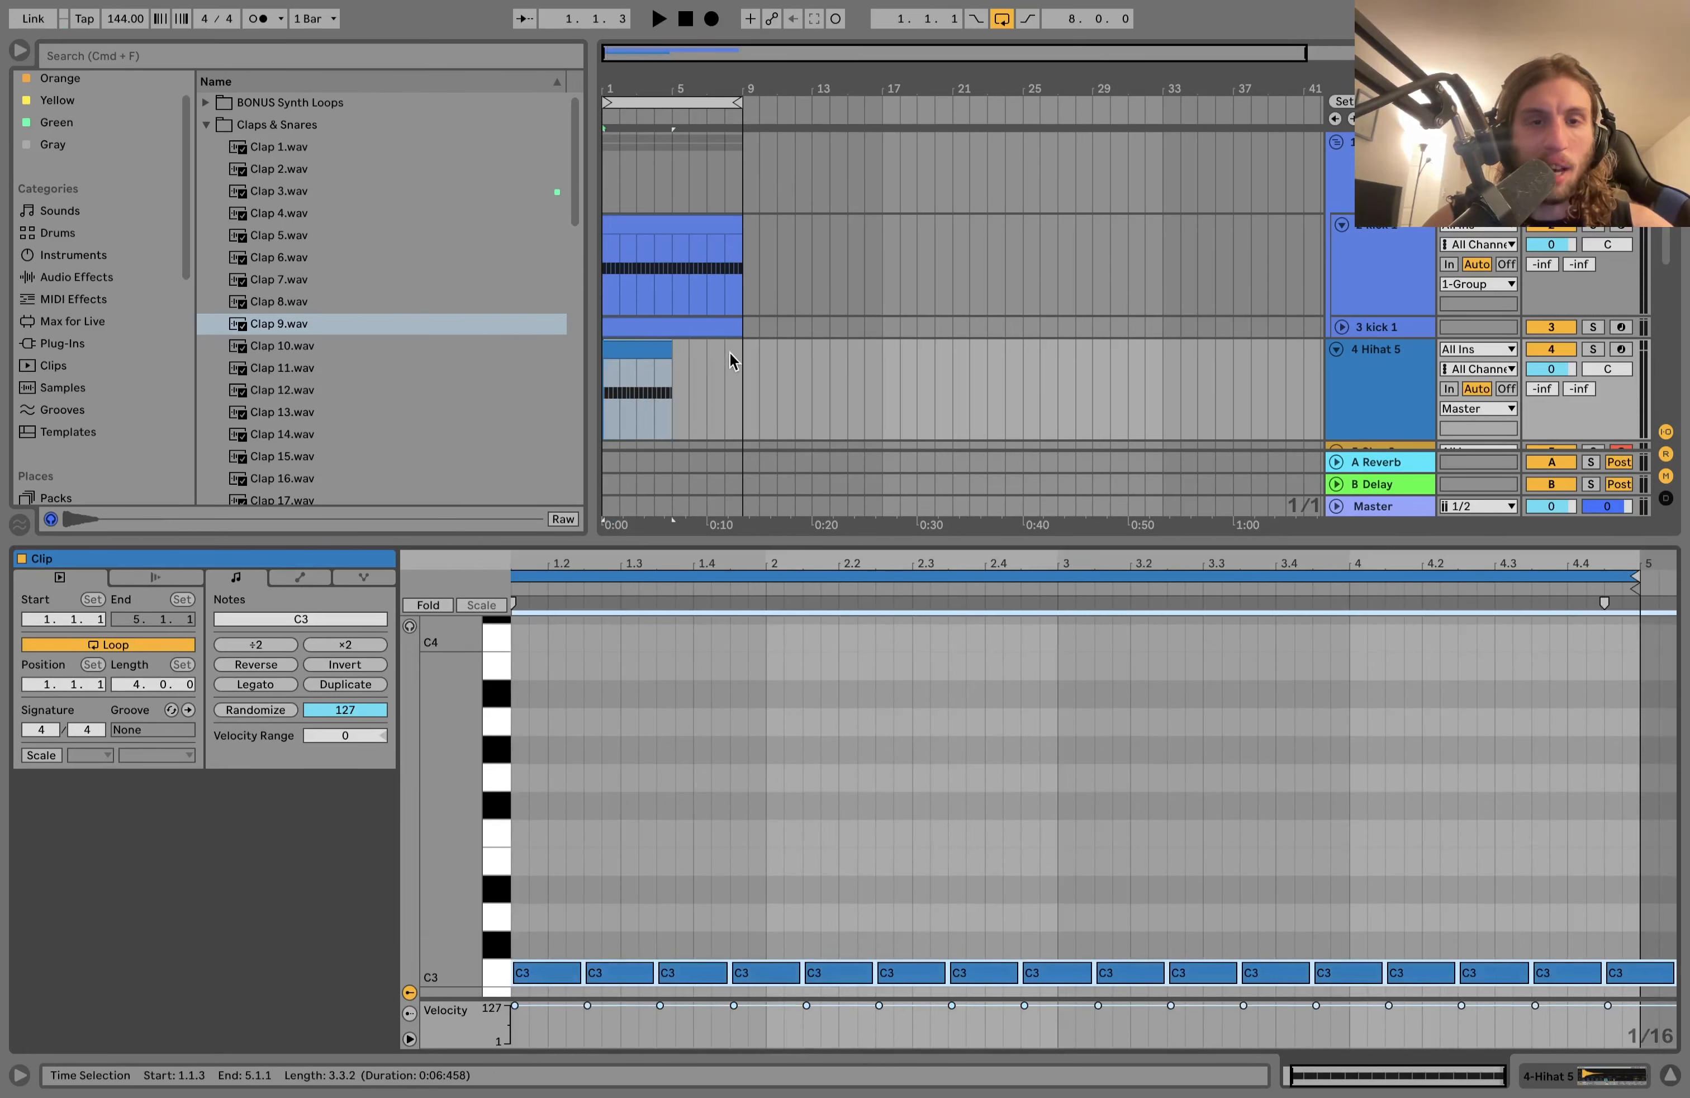
drag(674, 350, 736, 349)
Step: Create an eight-bar MIDI clip on the Clap 9 track and add a half-bar C3 note starting at 1.2.1
scroll(738, 339, down, 5)
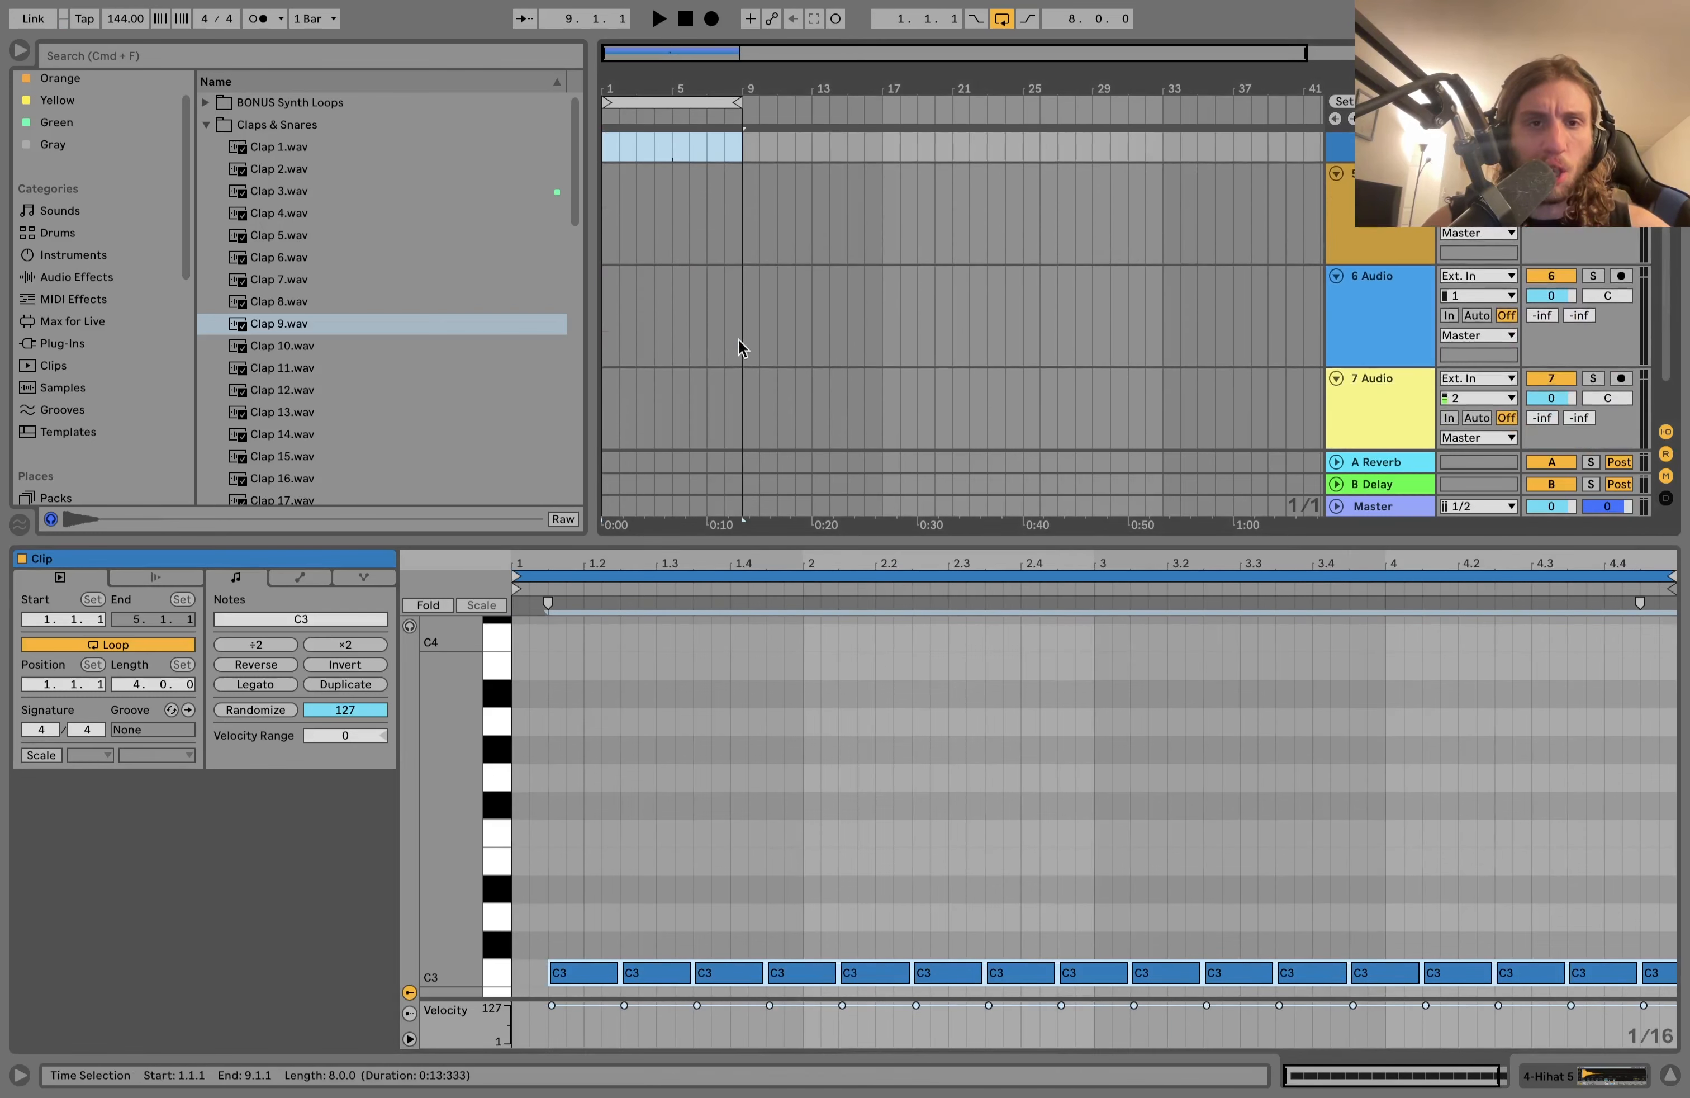
drag(741, 173, 547, 177)
key(super+shift+m)
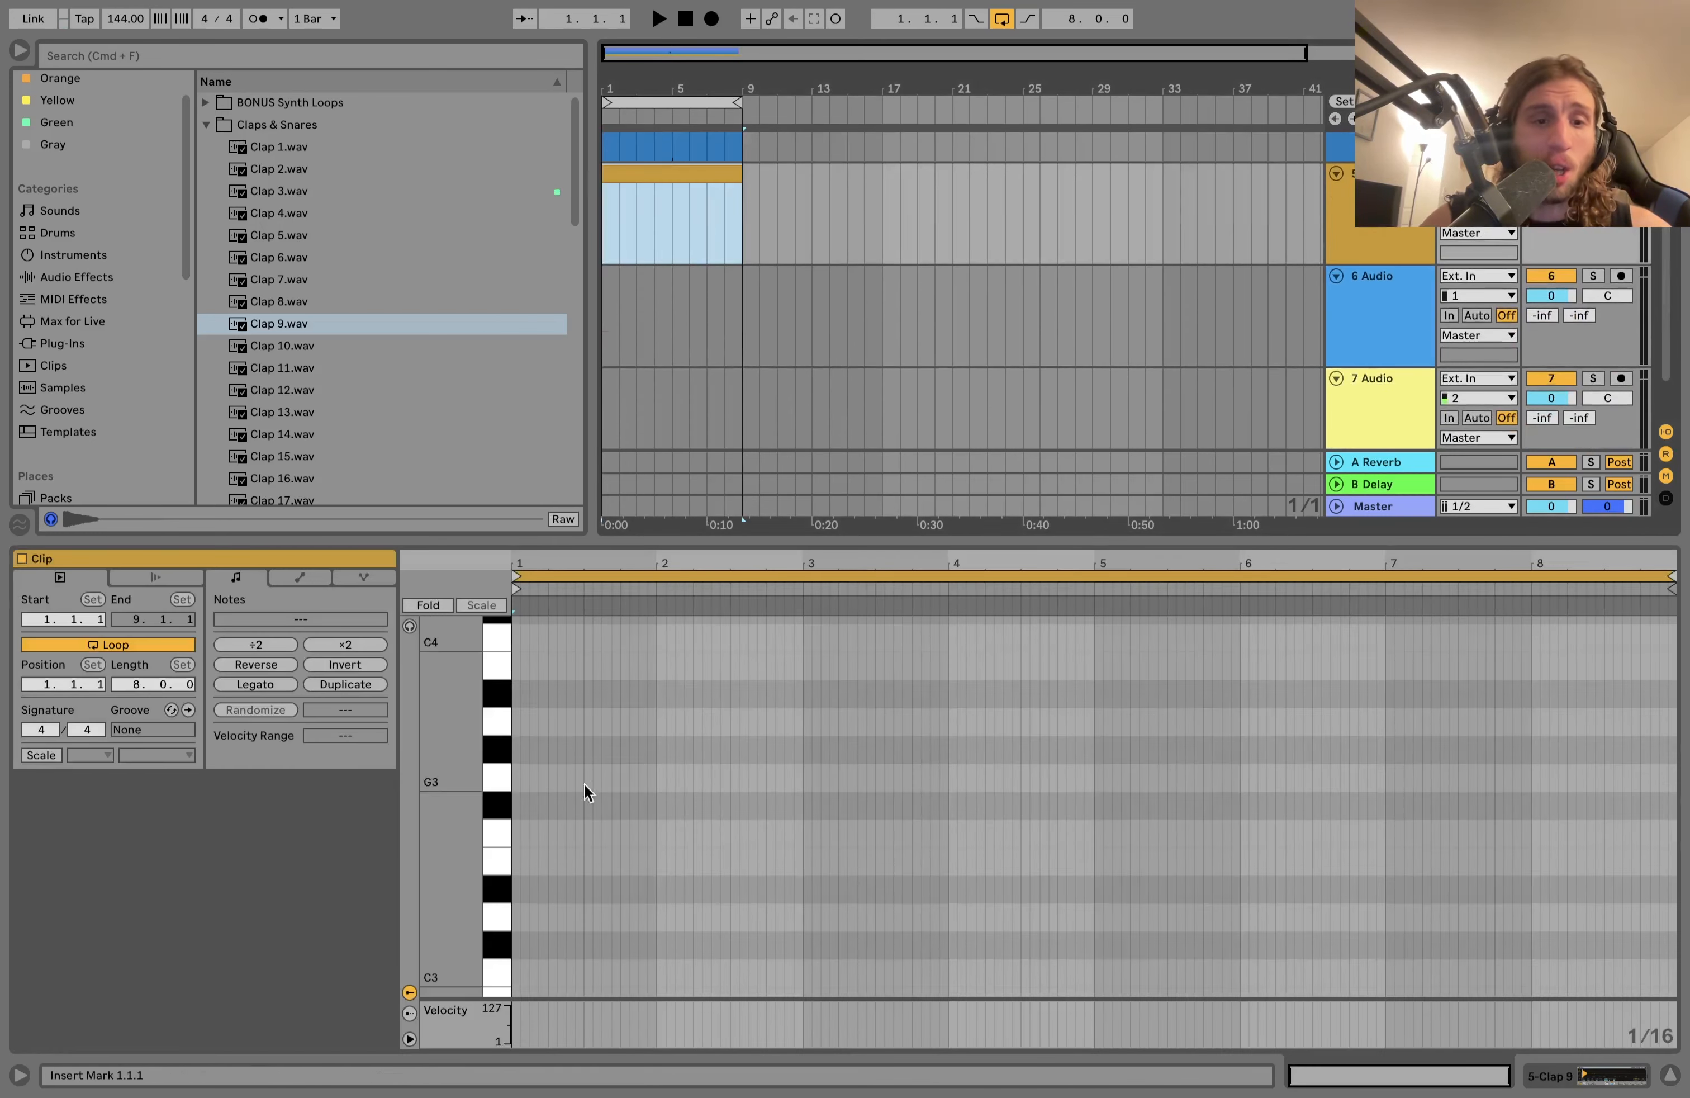
double_click(559, 975)
key(Left)
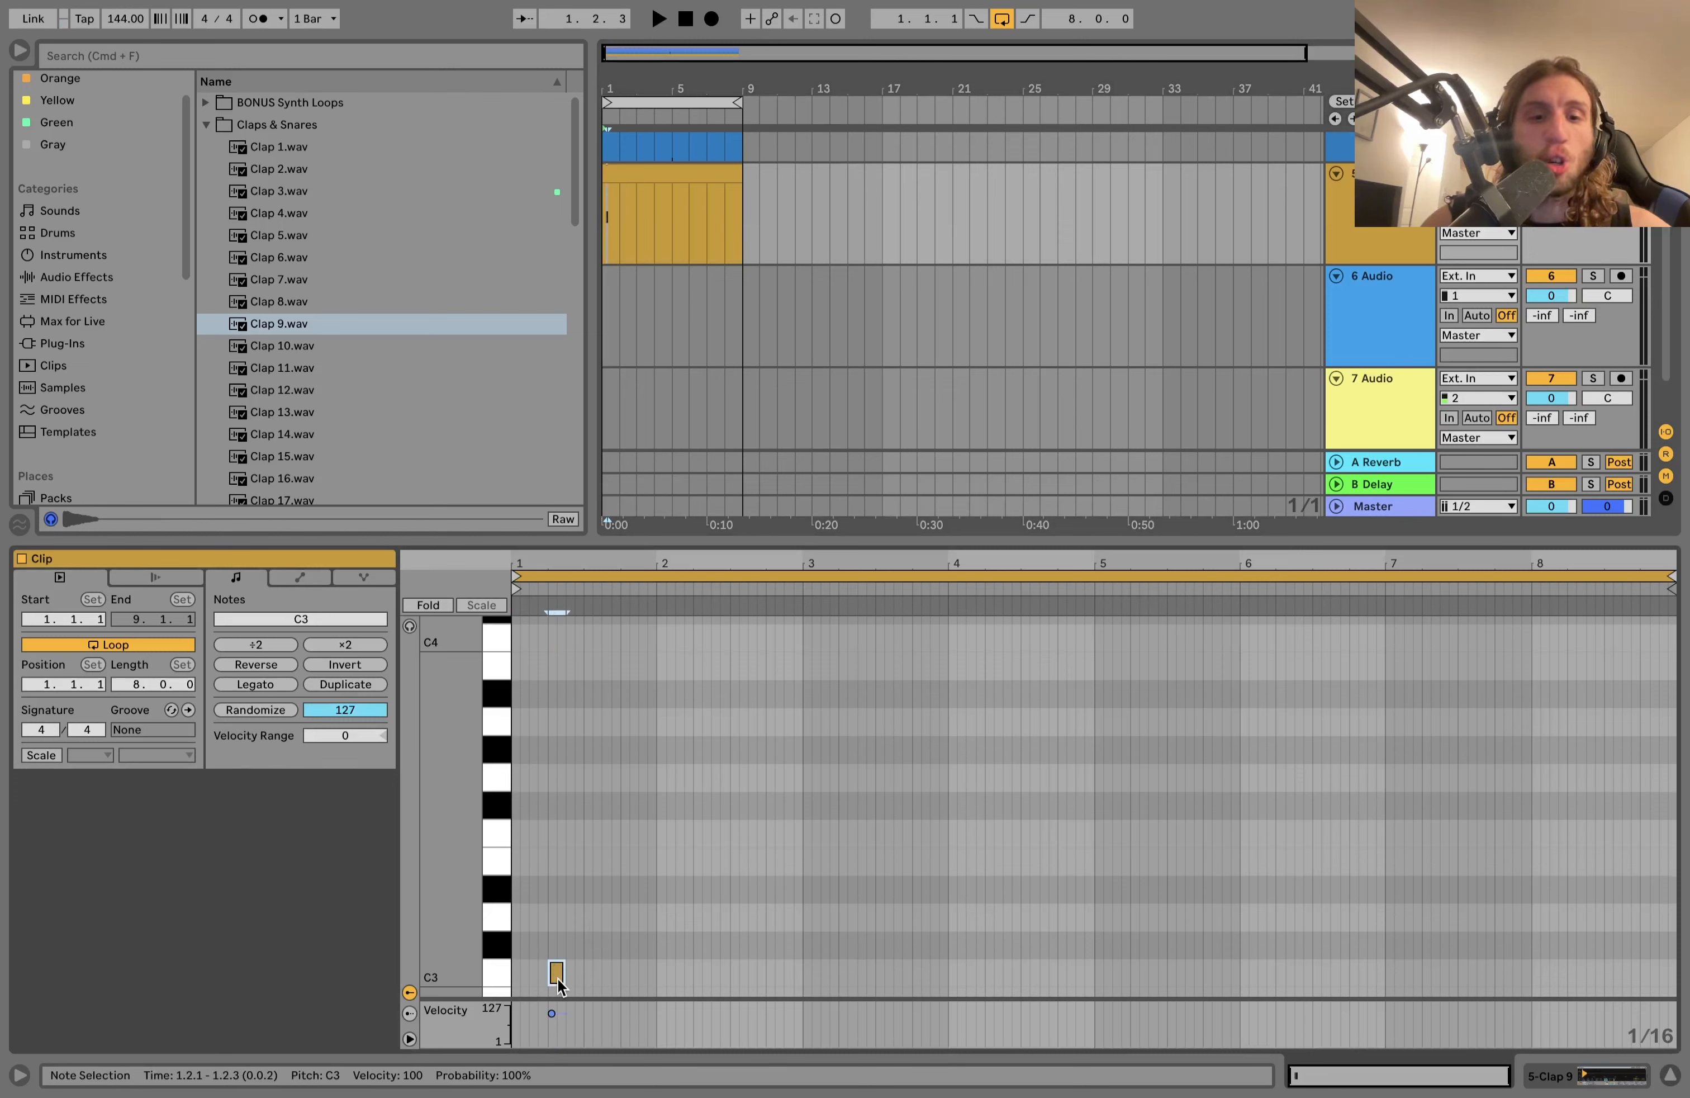
key(shift+Right)
key(shift+Right)
key(shift+Right)
key(shift+Right)
key(shift+Right)
key(shift+Right)
key(shift+Right)
Step: Duplicate the clap note repeatedly until it fills the eight-bar clip, and set all the notes' velocities to 127
key(super+d)
key(super+a)
key(super+d)
key(super+a)
key(super+d)
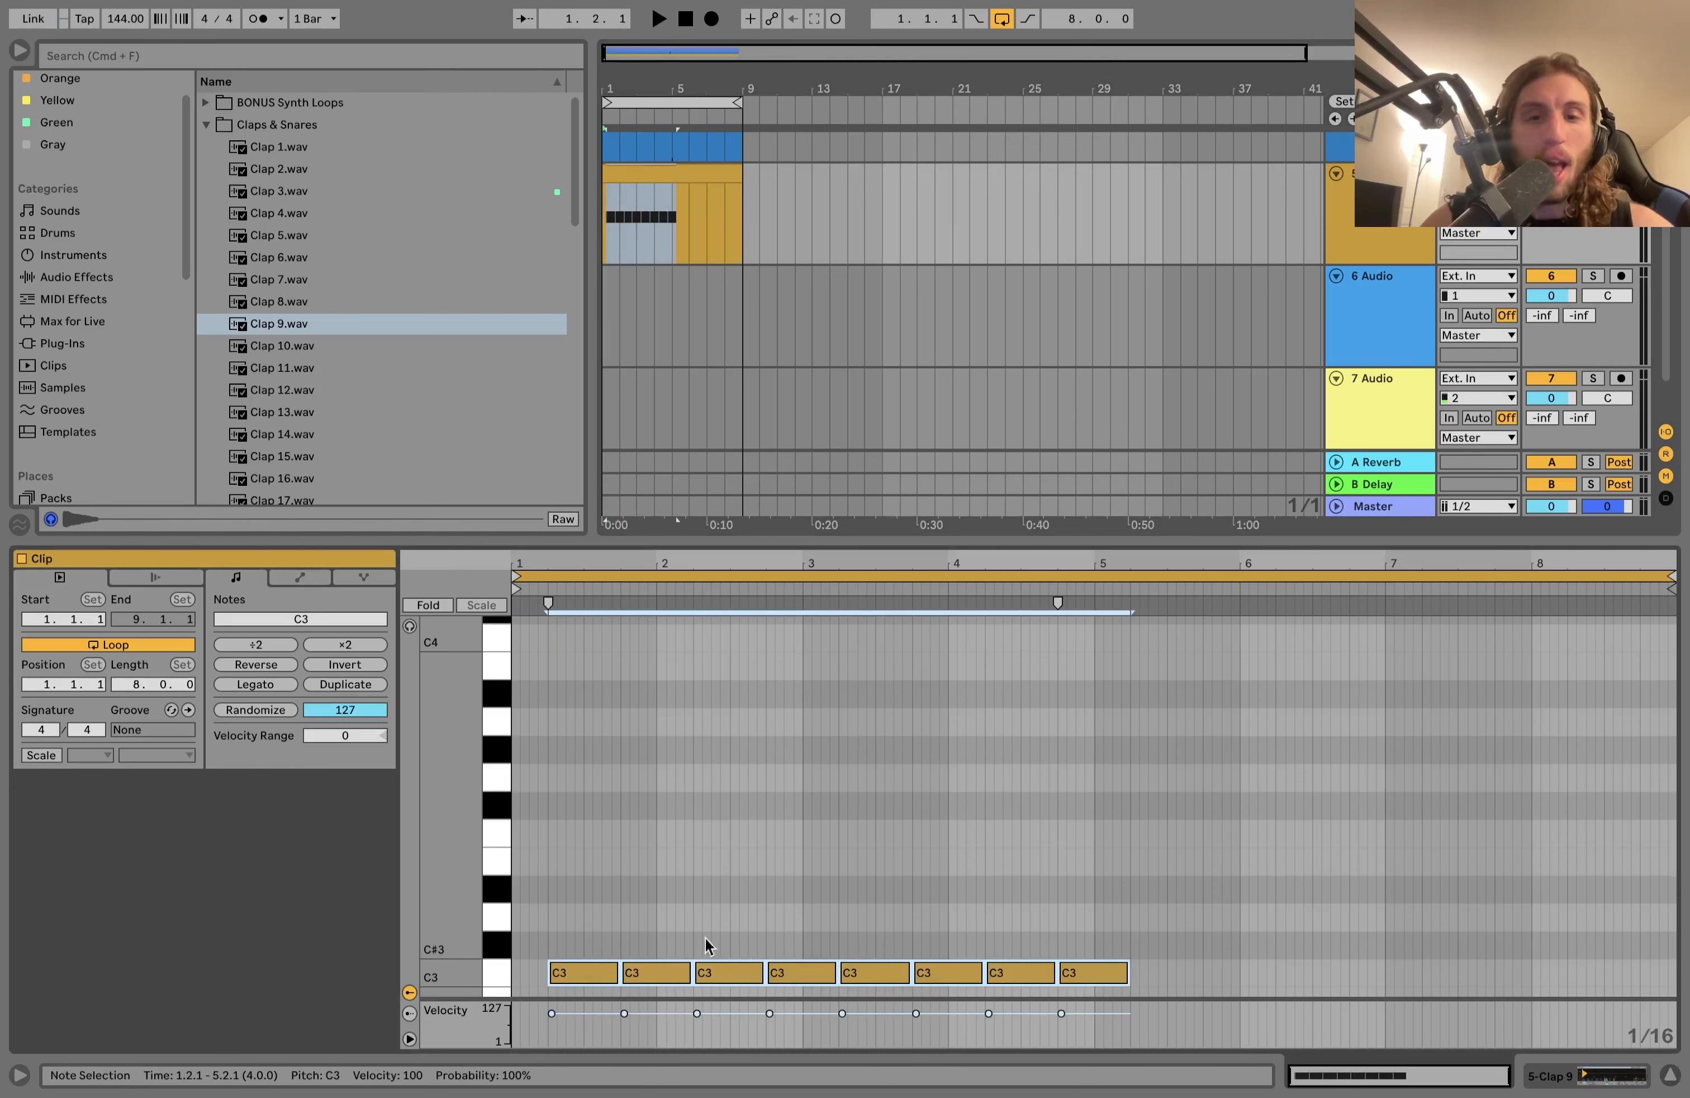
key(super+a)
key(super+d)
key(super+a)
key(super+d)
key(super+a)
drag(809, 1019, 808, 1009)
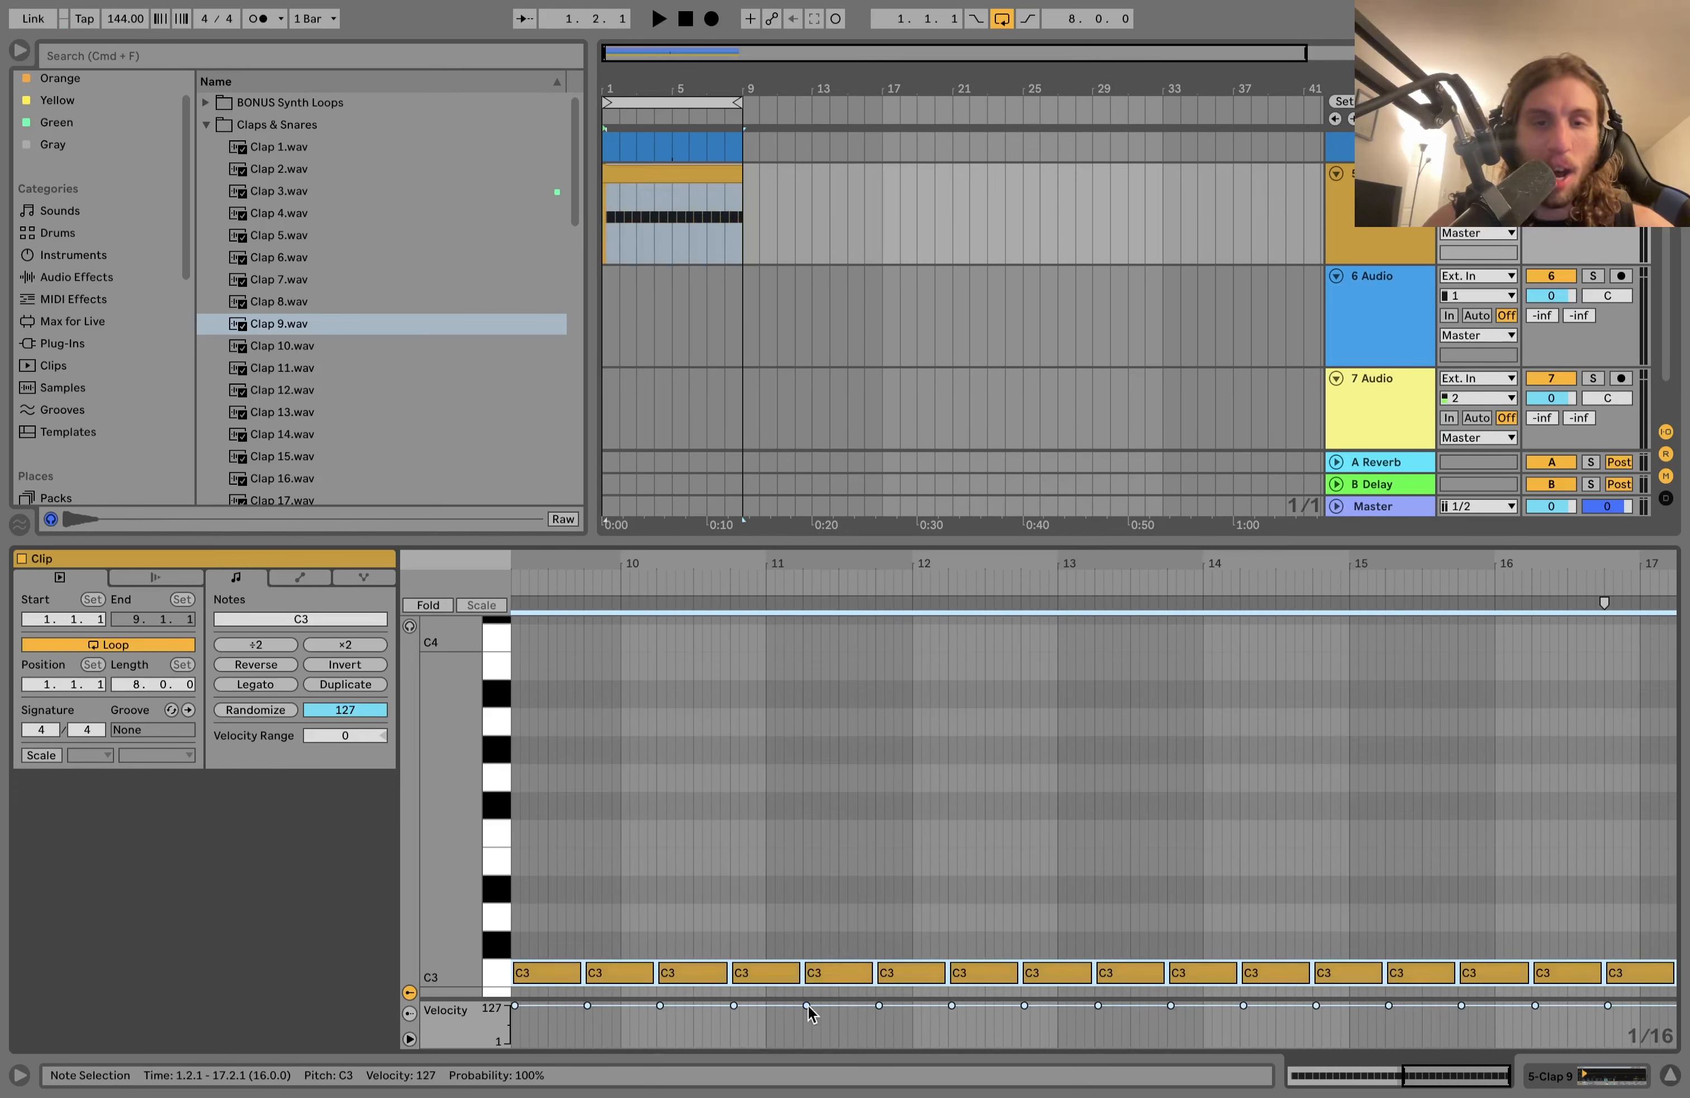
Step: Replace the clap track's sample with Clap 18.wav and set the track volume to -10.6 dB
click(709, 255)
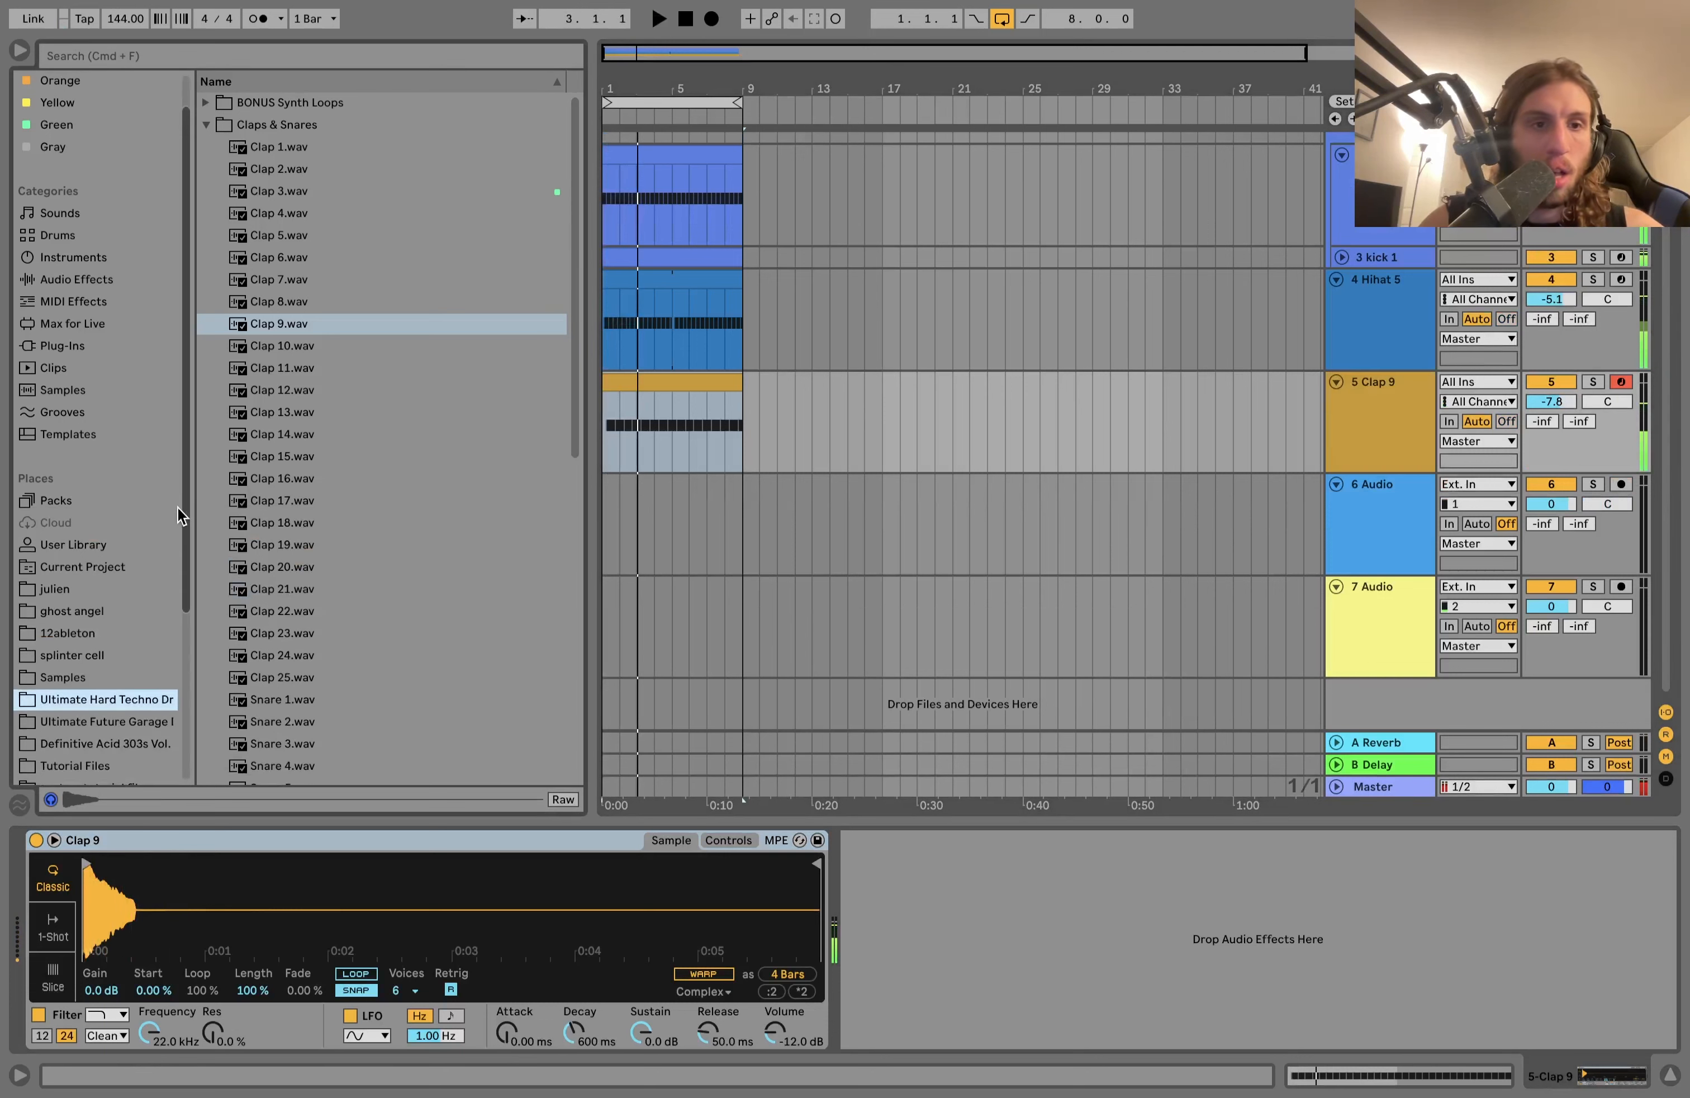
double_click(235, 522)
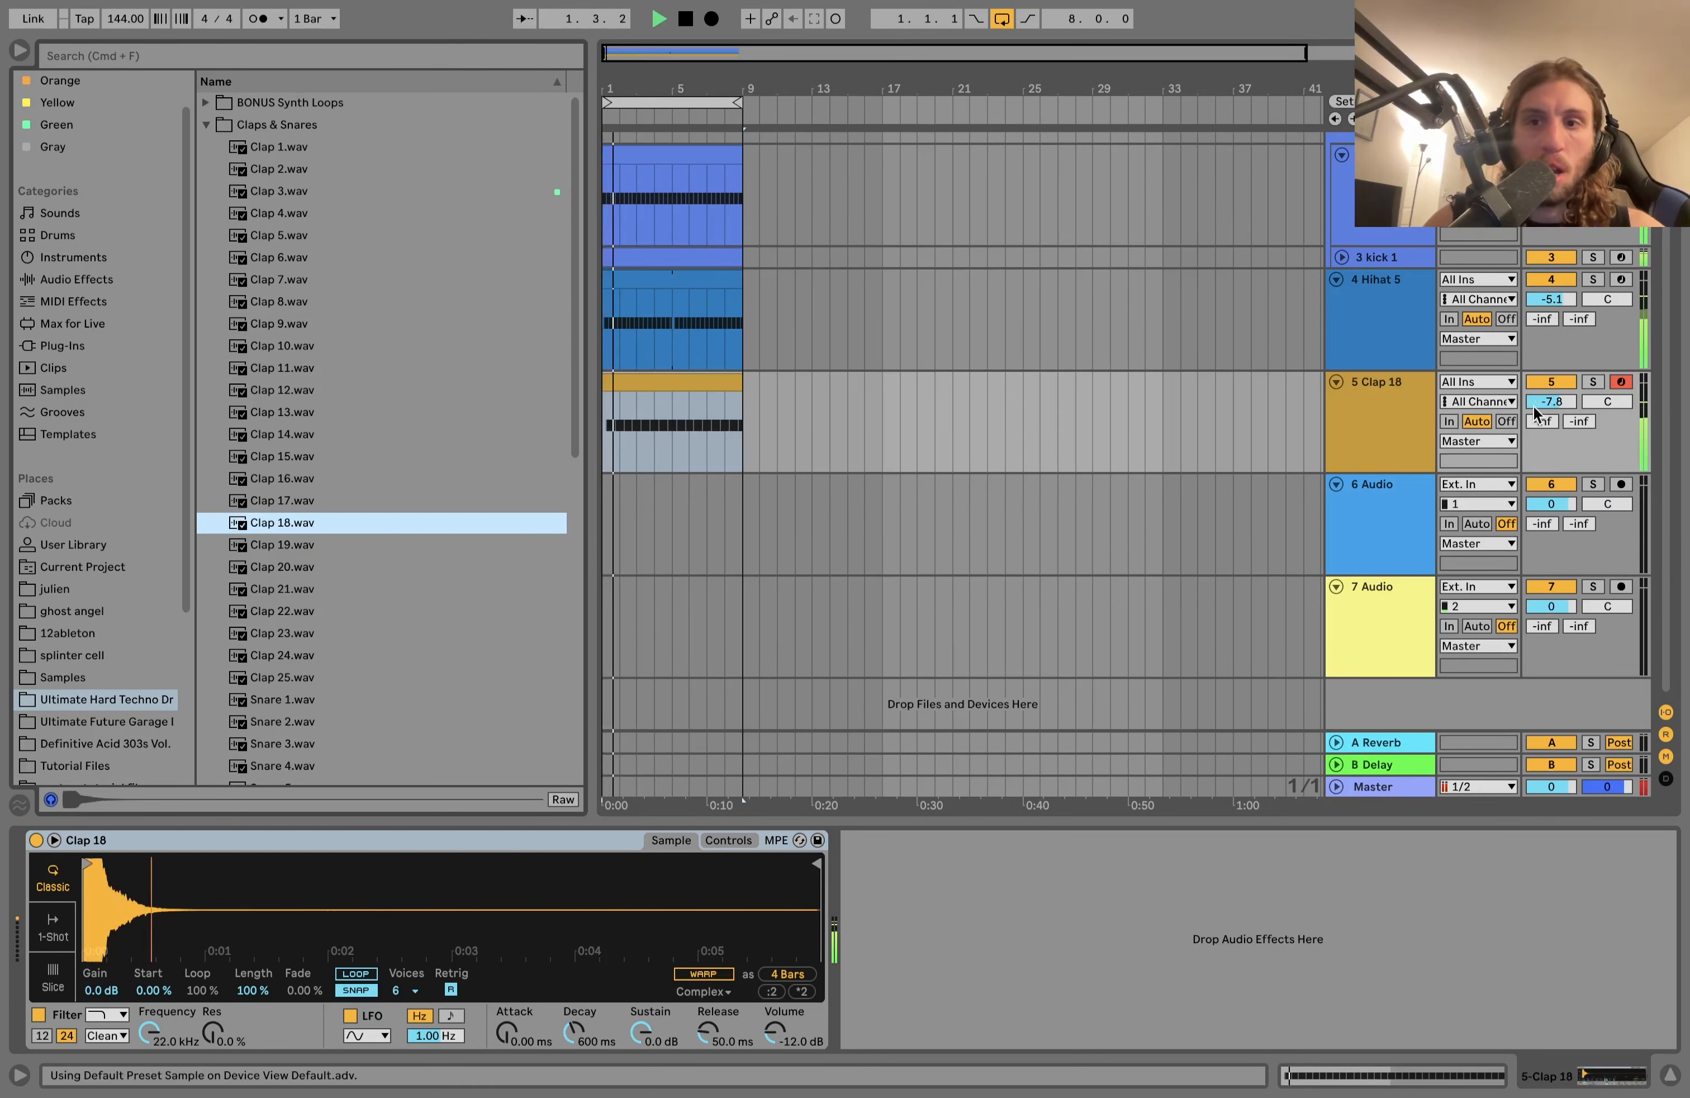
drag(1551, 401, 1551, 428)
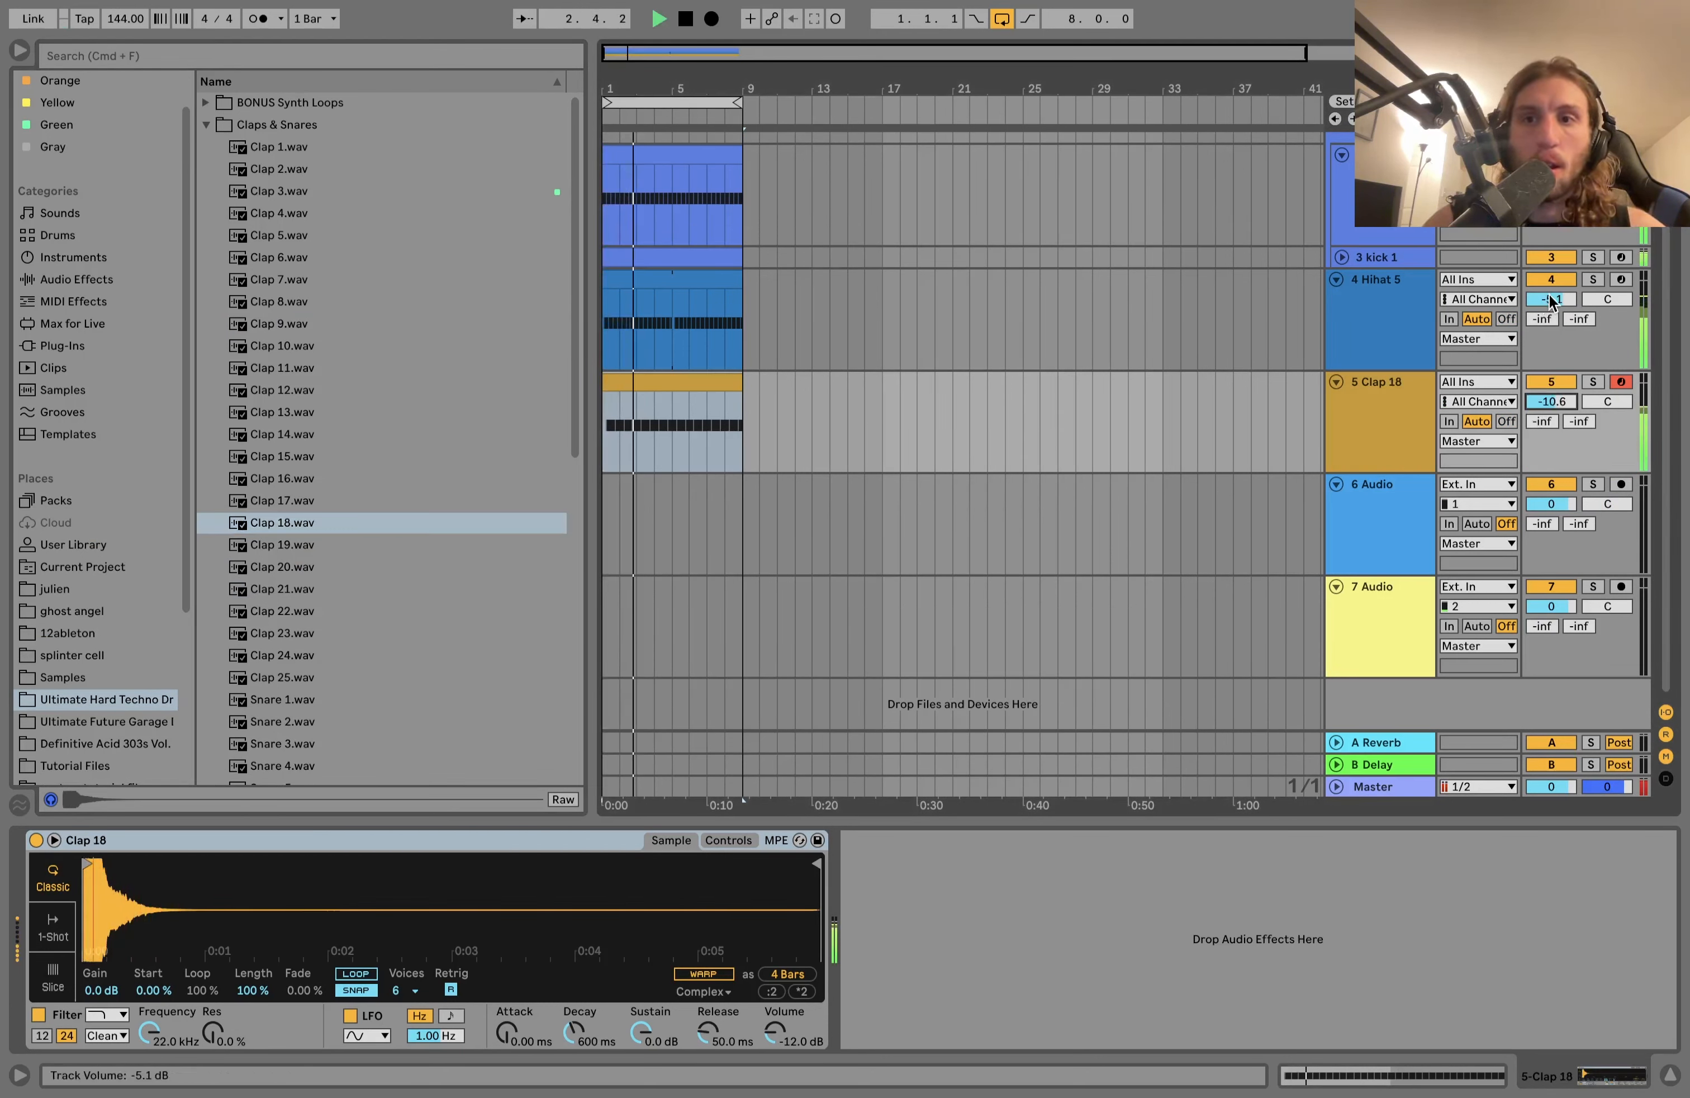
Step: Balance the Hihat 5 track against the clap during playback, setting its volume to -4.7 dB
drag(1551, 298, 1551, 301)
key(space)
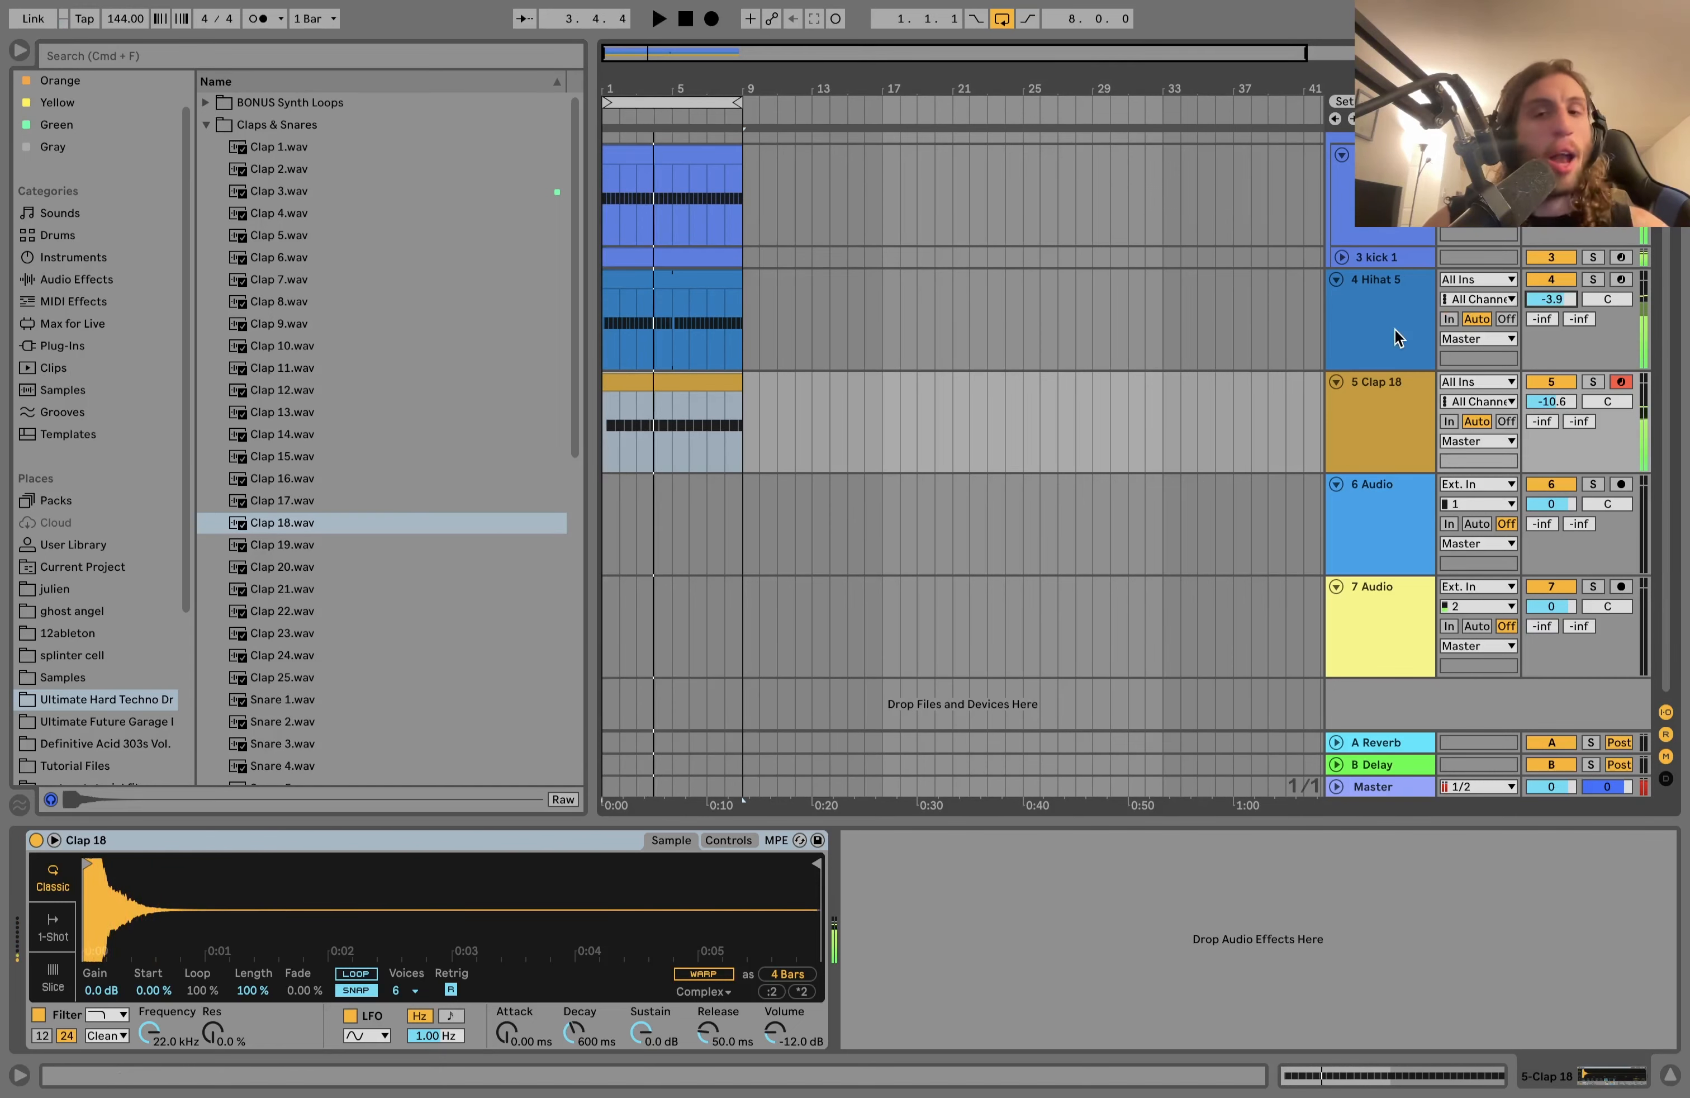
click(1396, 338)
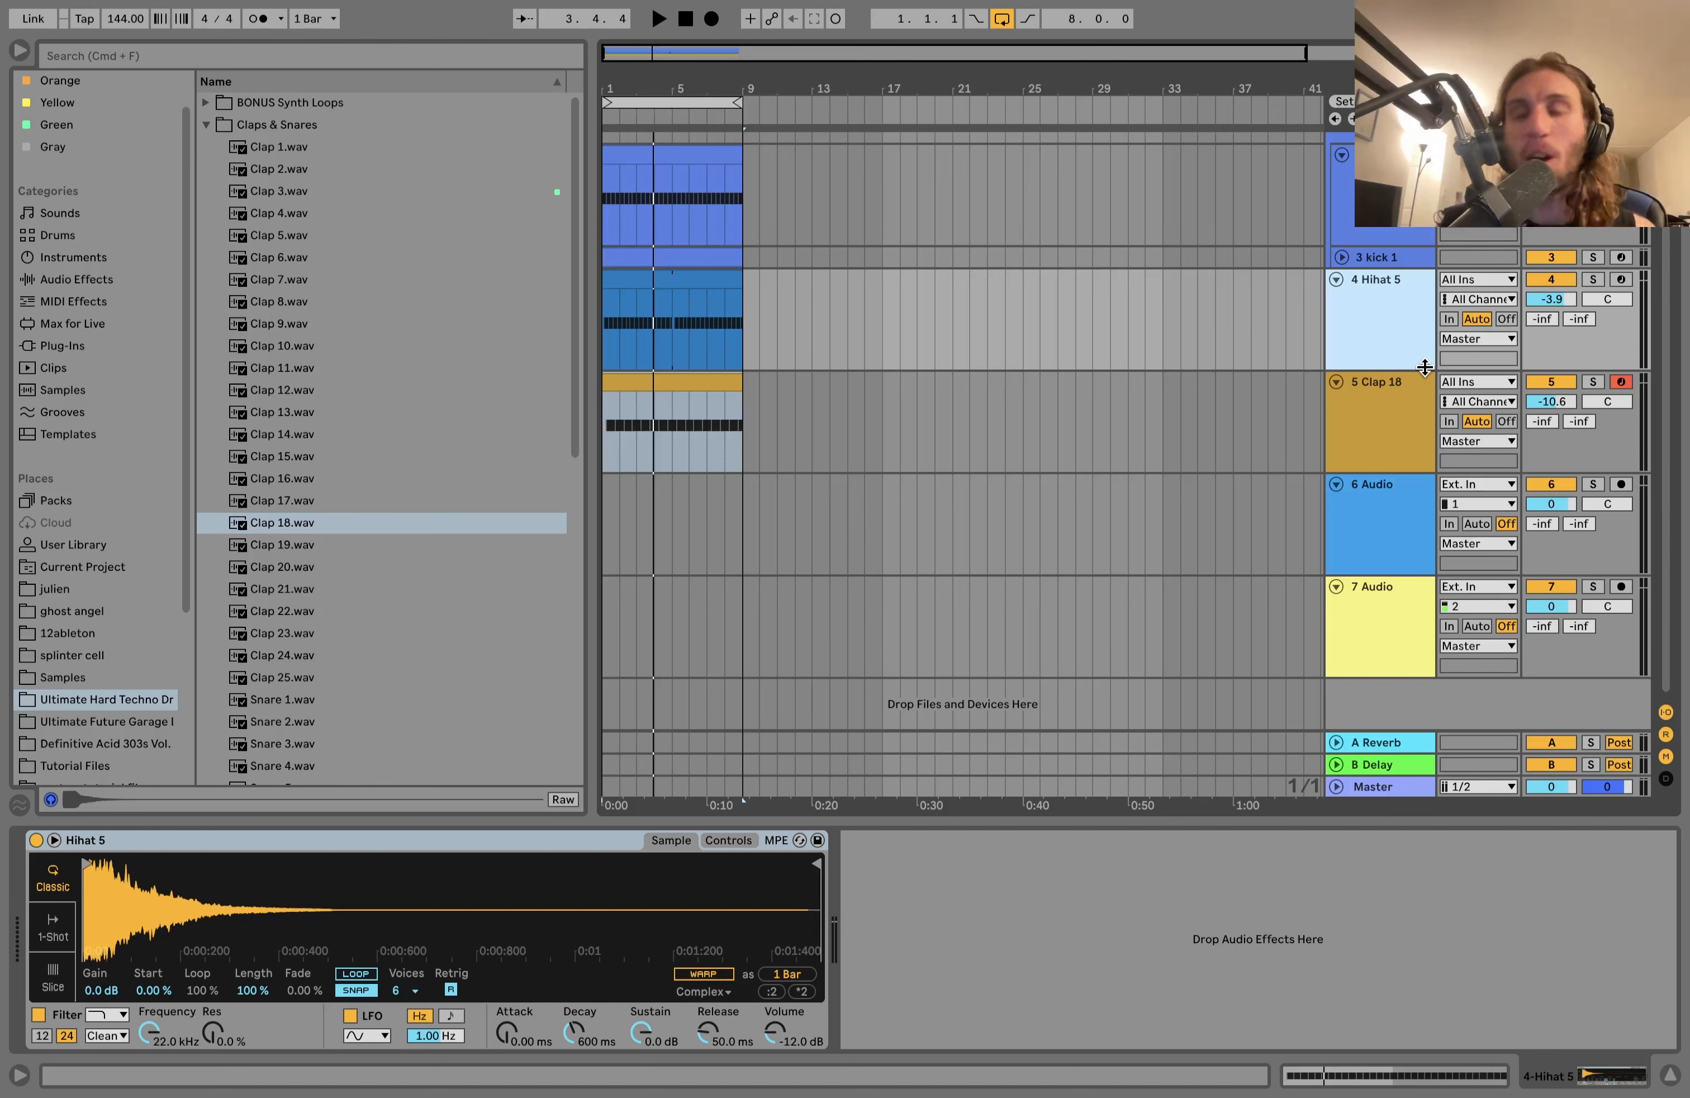
click(1415, 469)
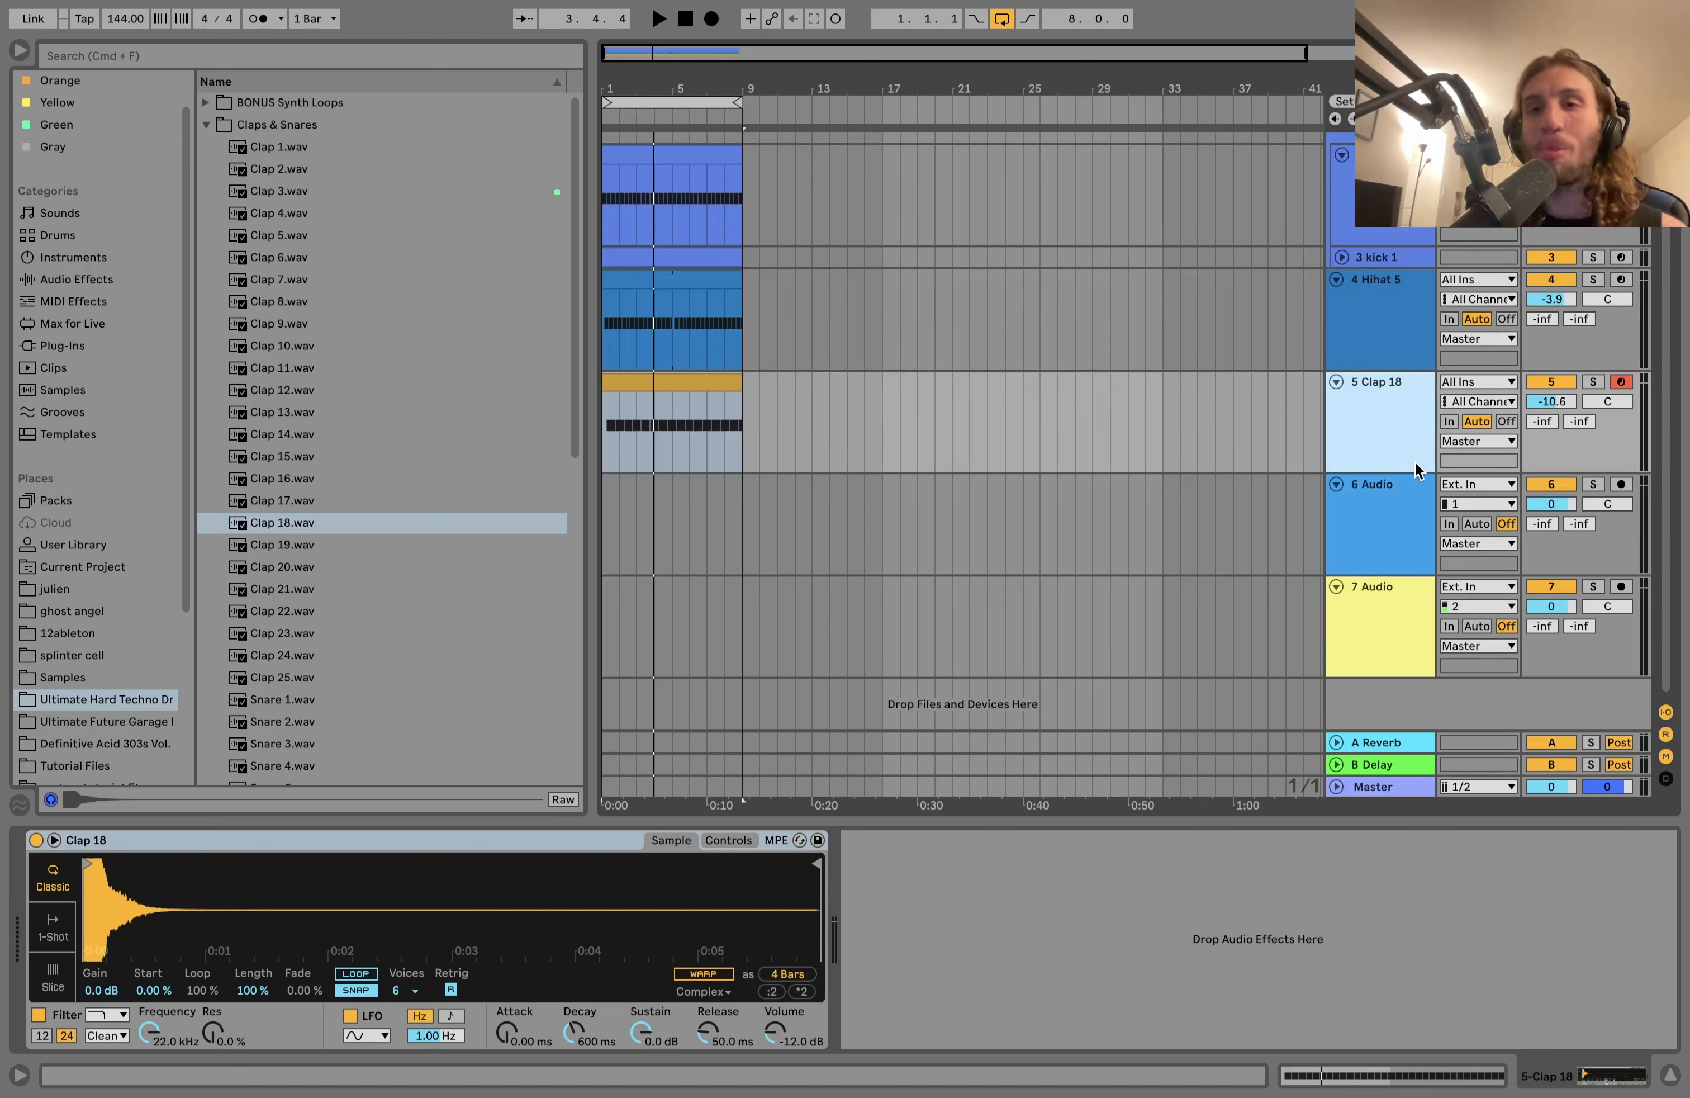
click(1421, 342)
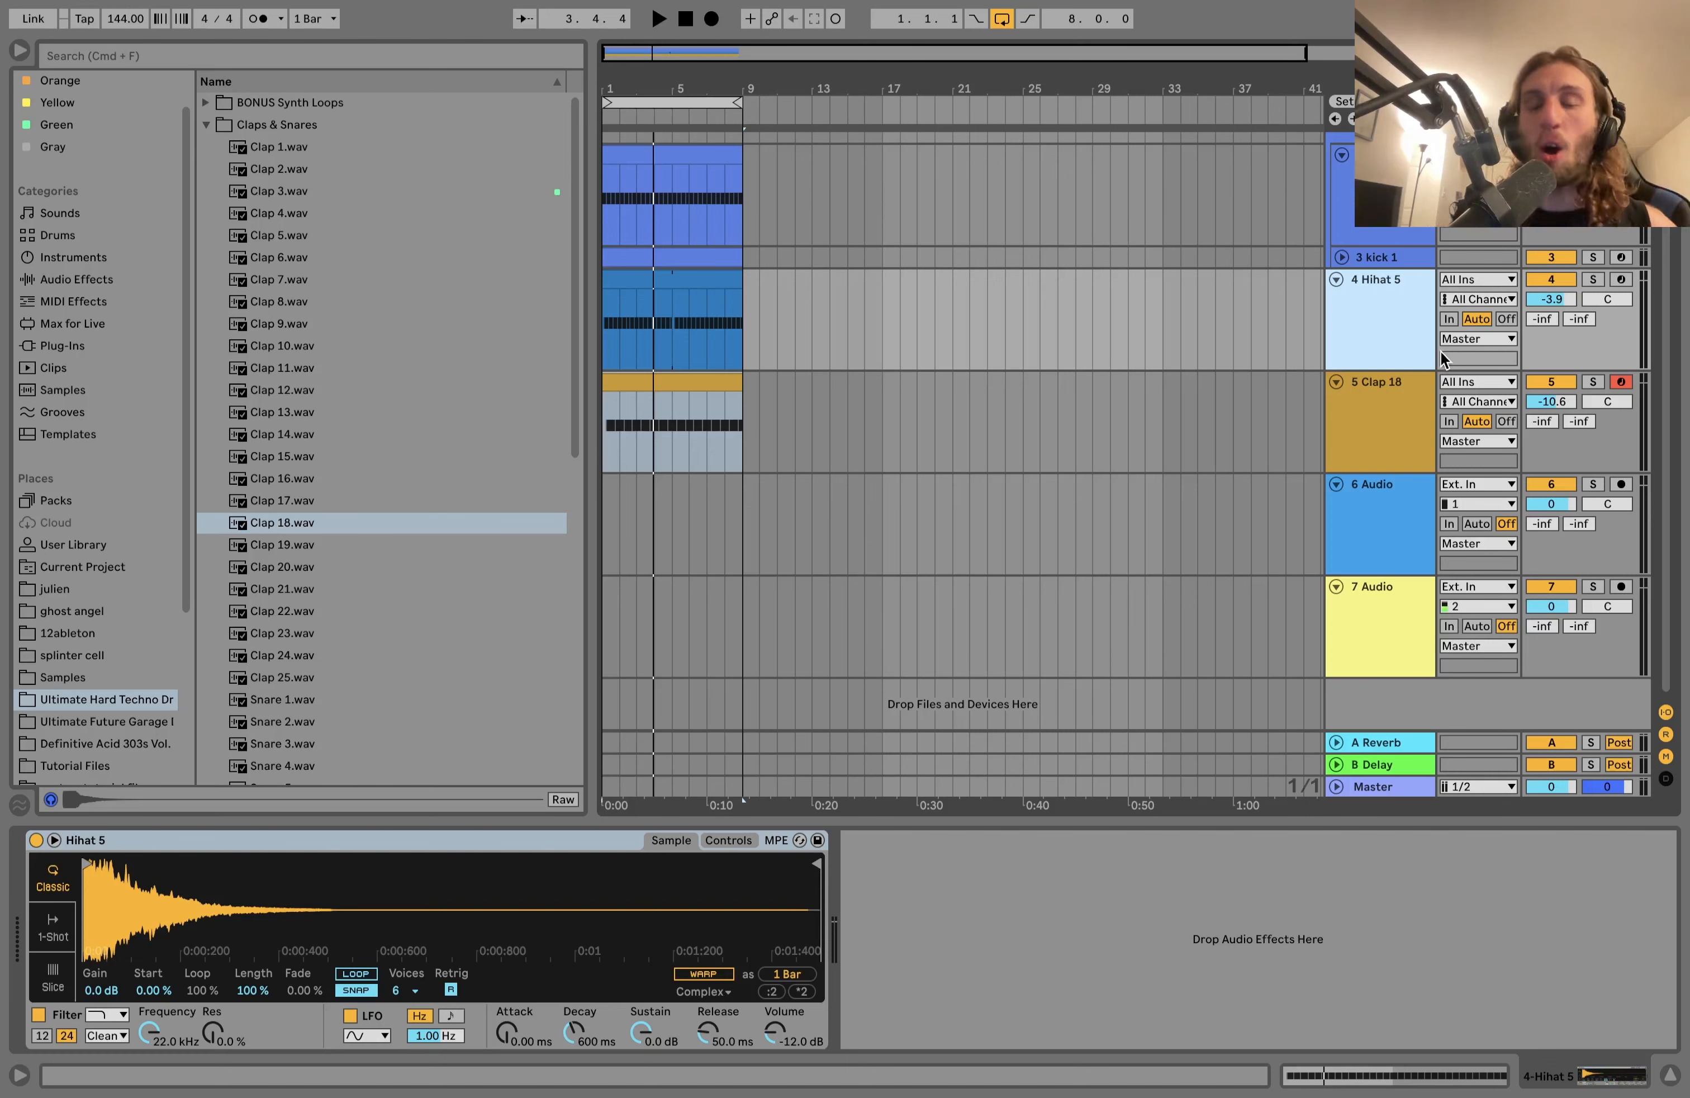
key(space)
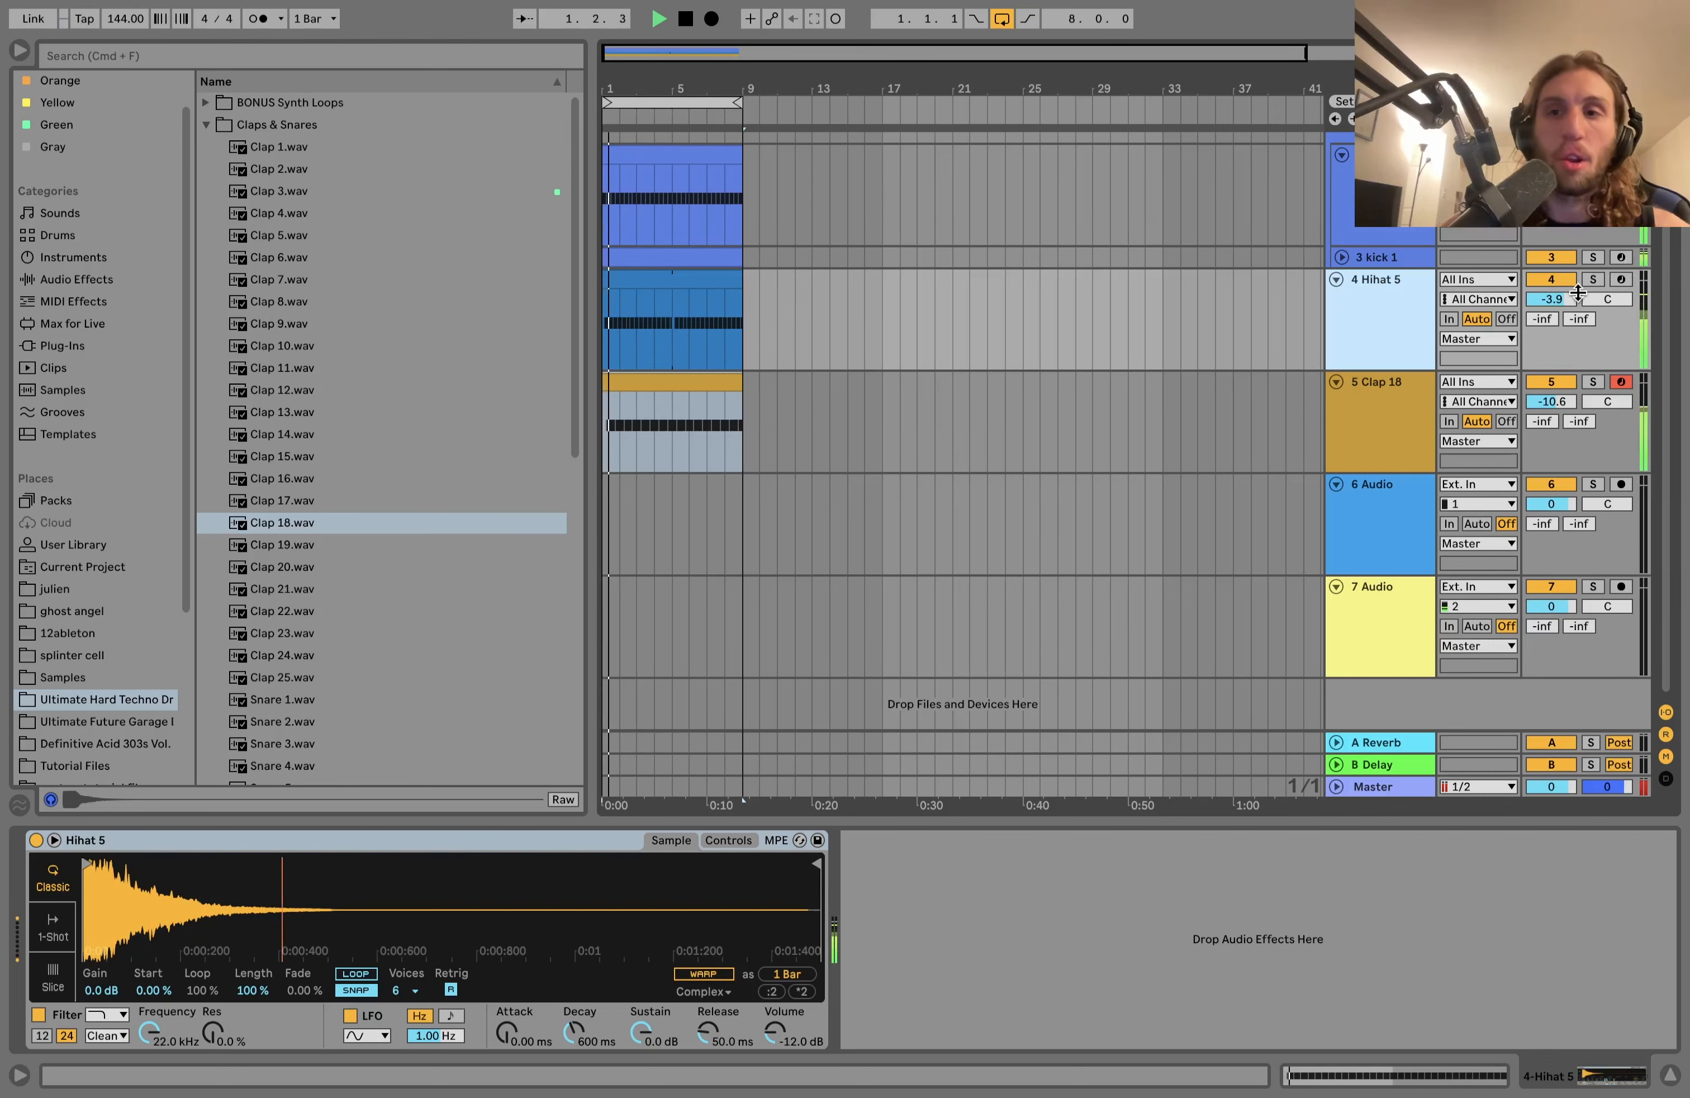
drag(1561, 300, 1561, 306)
key(space)
click(1401, 407)
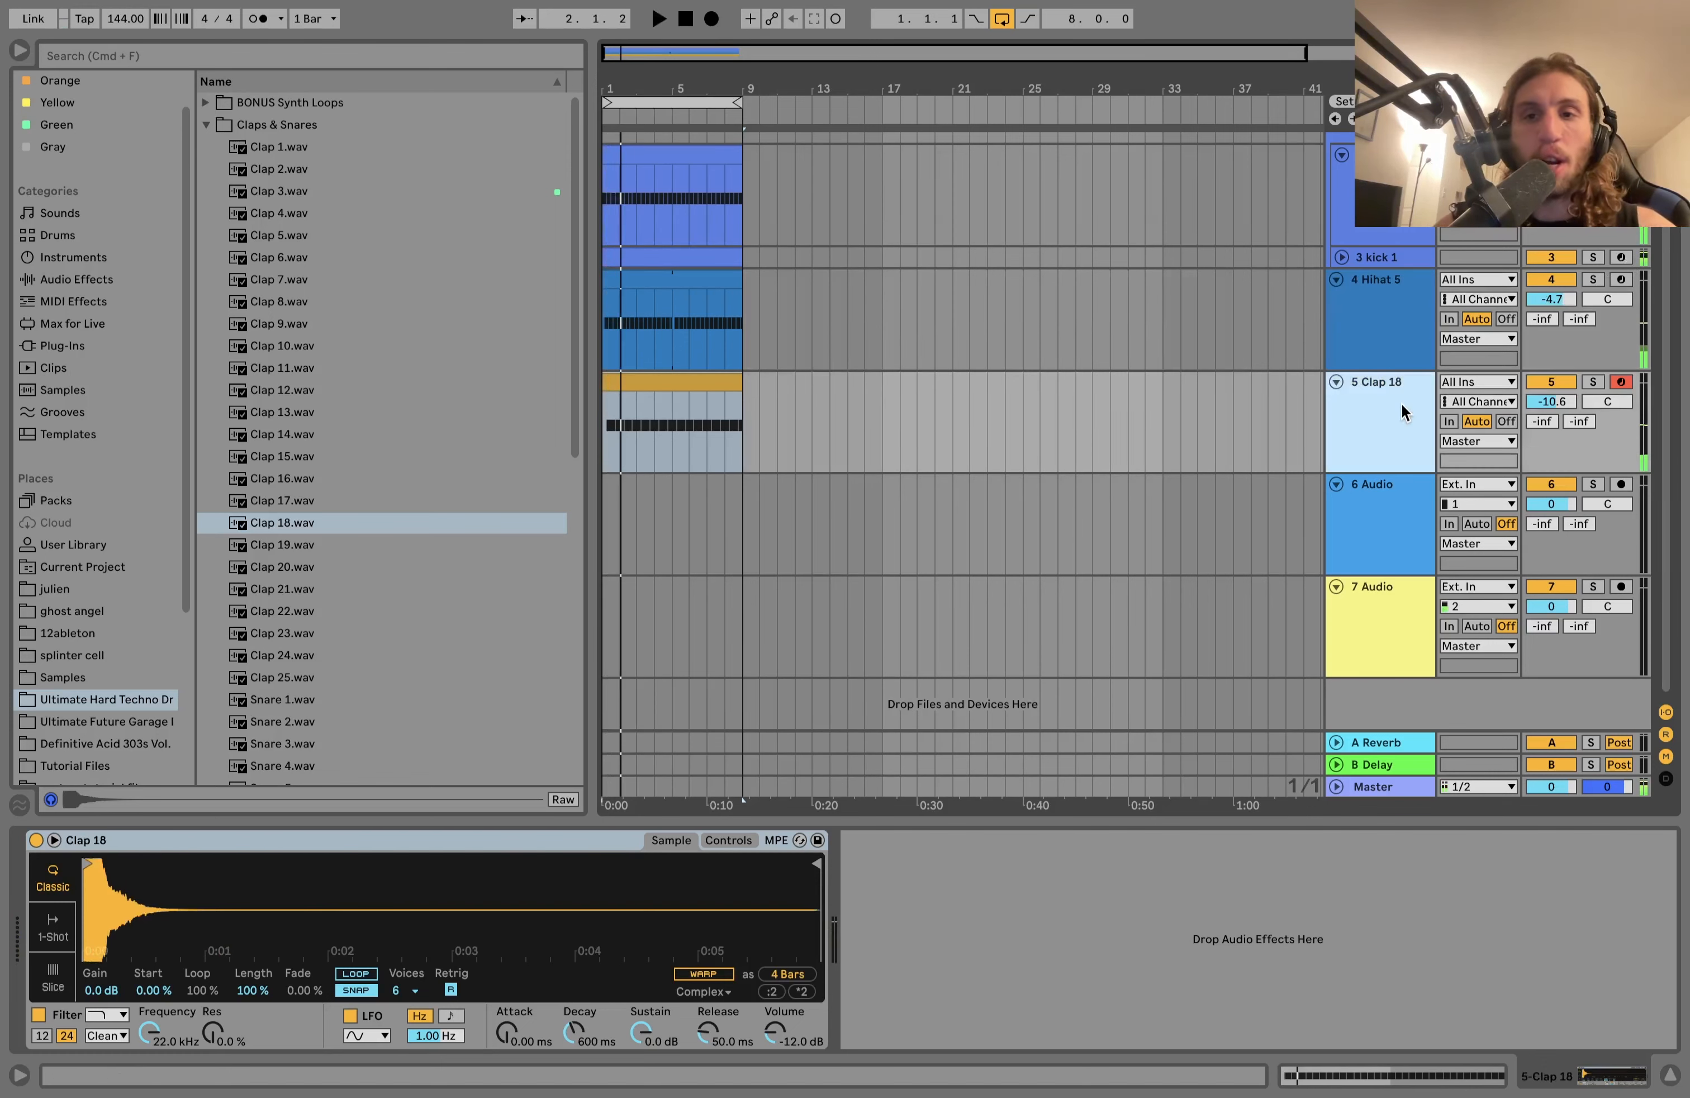
Step: Place Rave Loop 13 - 140 Bpm.wav from the Rave Loops folder at bar 1 of audio track 6 and set its volume to -11.8 dB
click(206, 125)
click(206, 301)
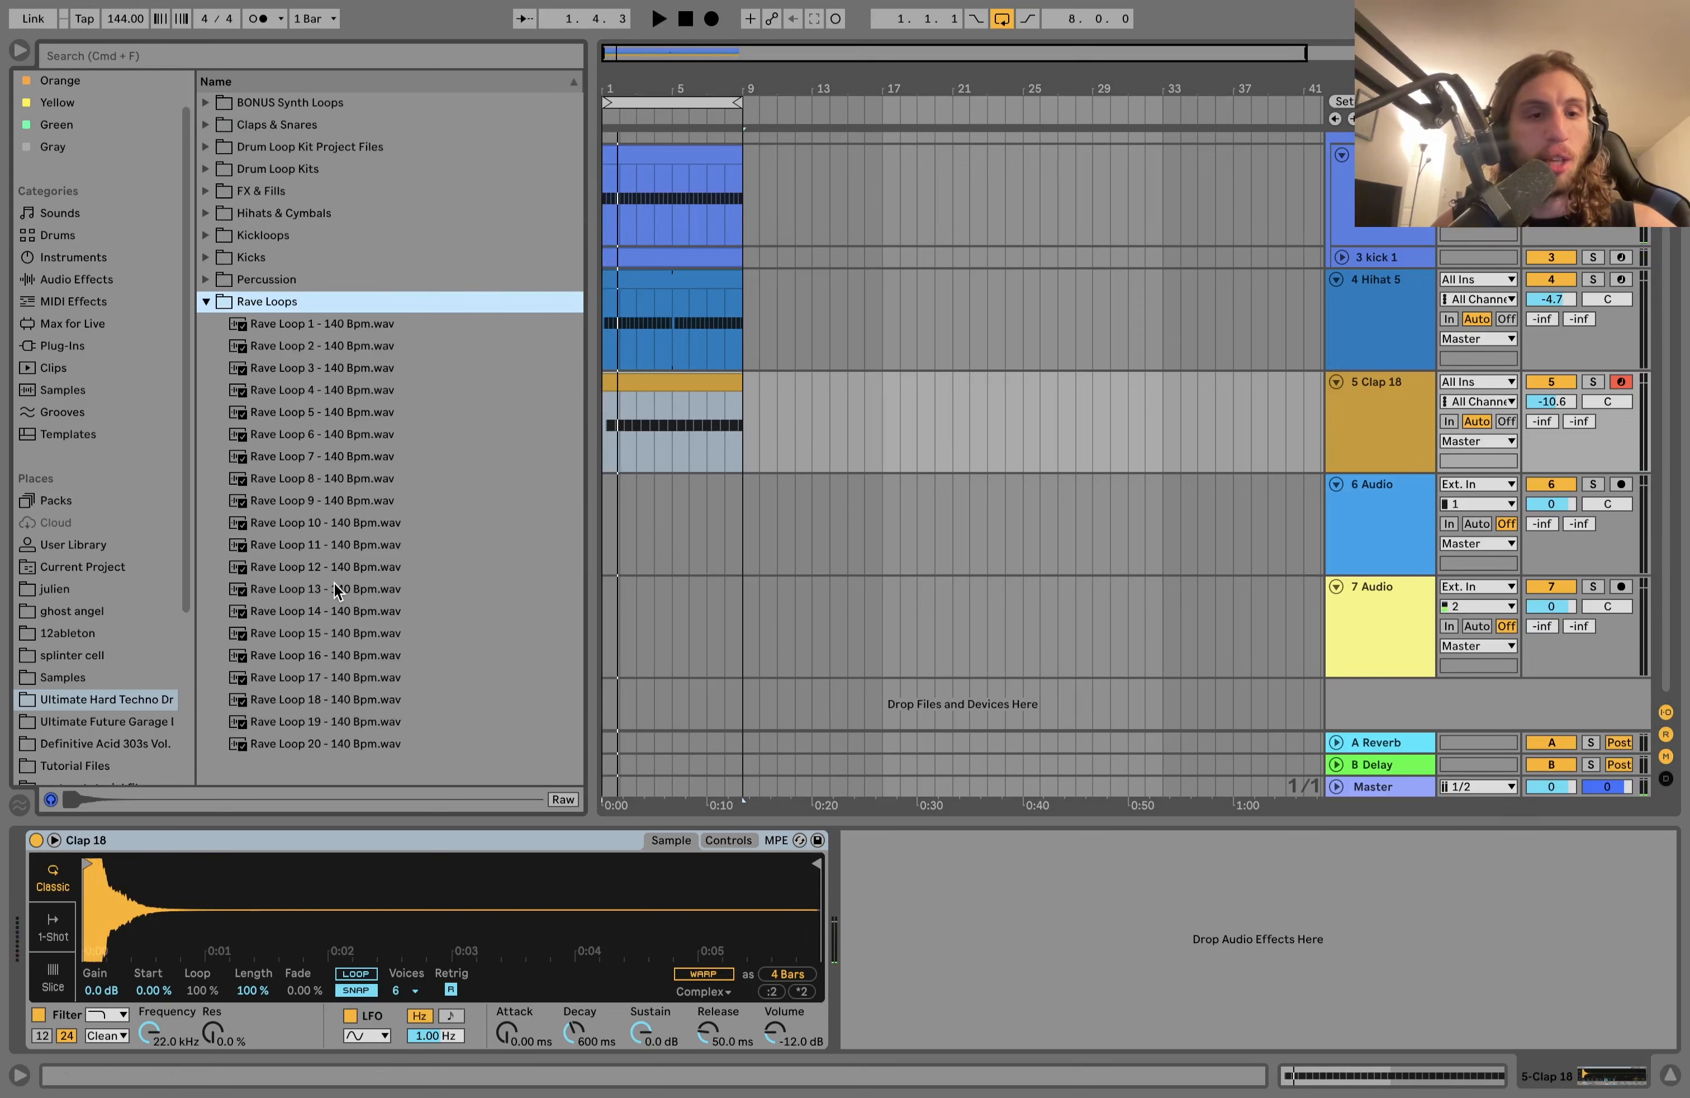
click(334, 587)
drag(309, 591, 606, 525)
key(space)
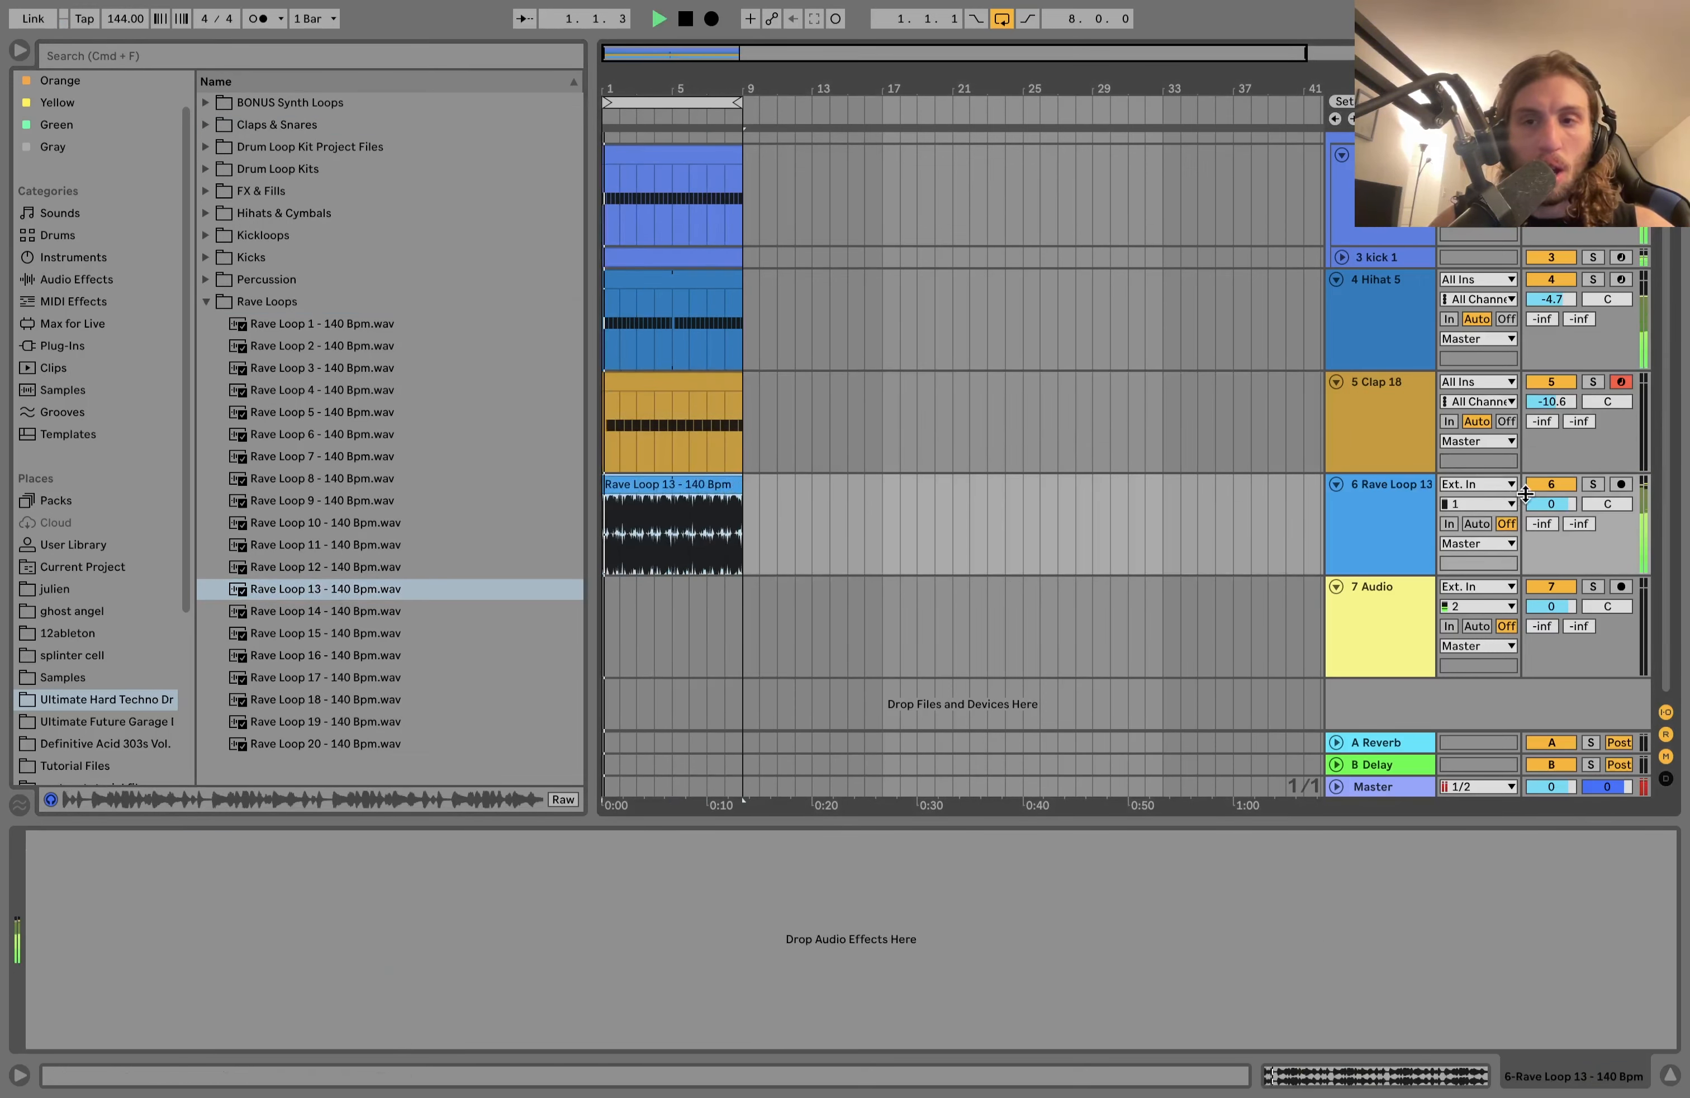
drag(1550, 504, 1551, 539)
key(space)
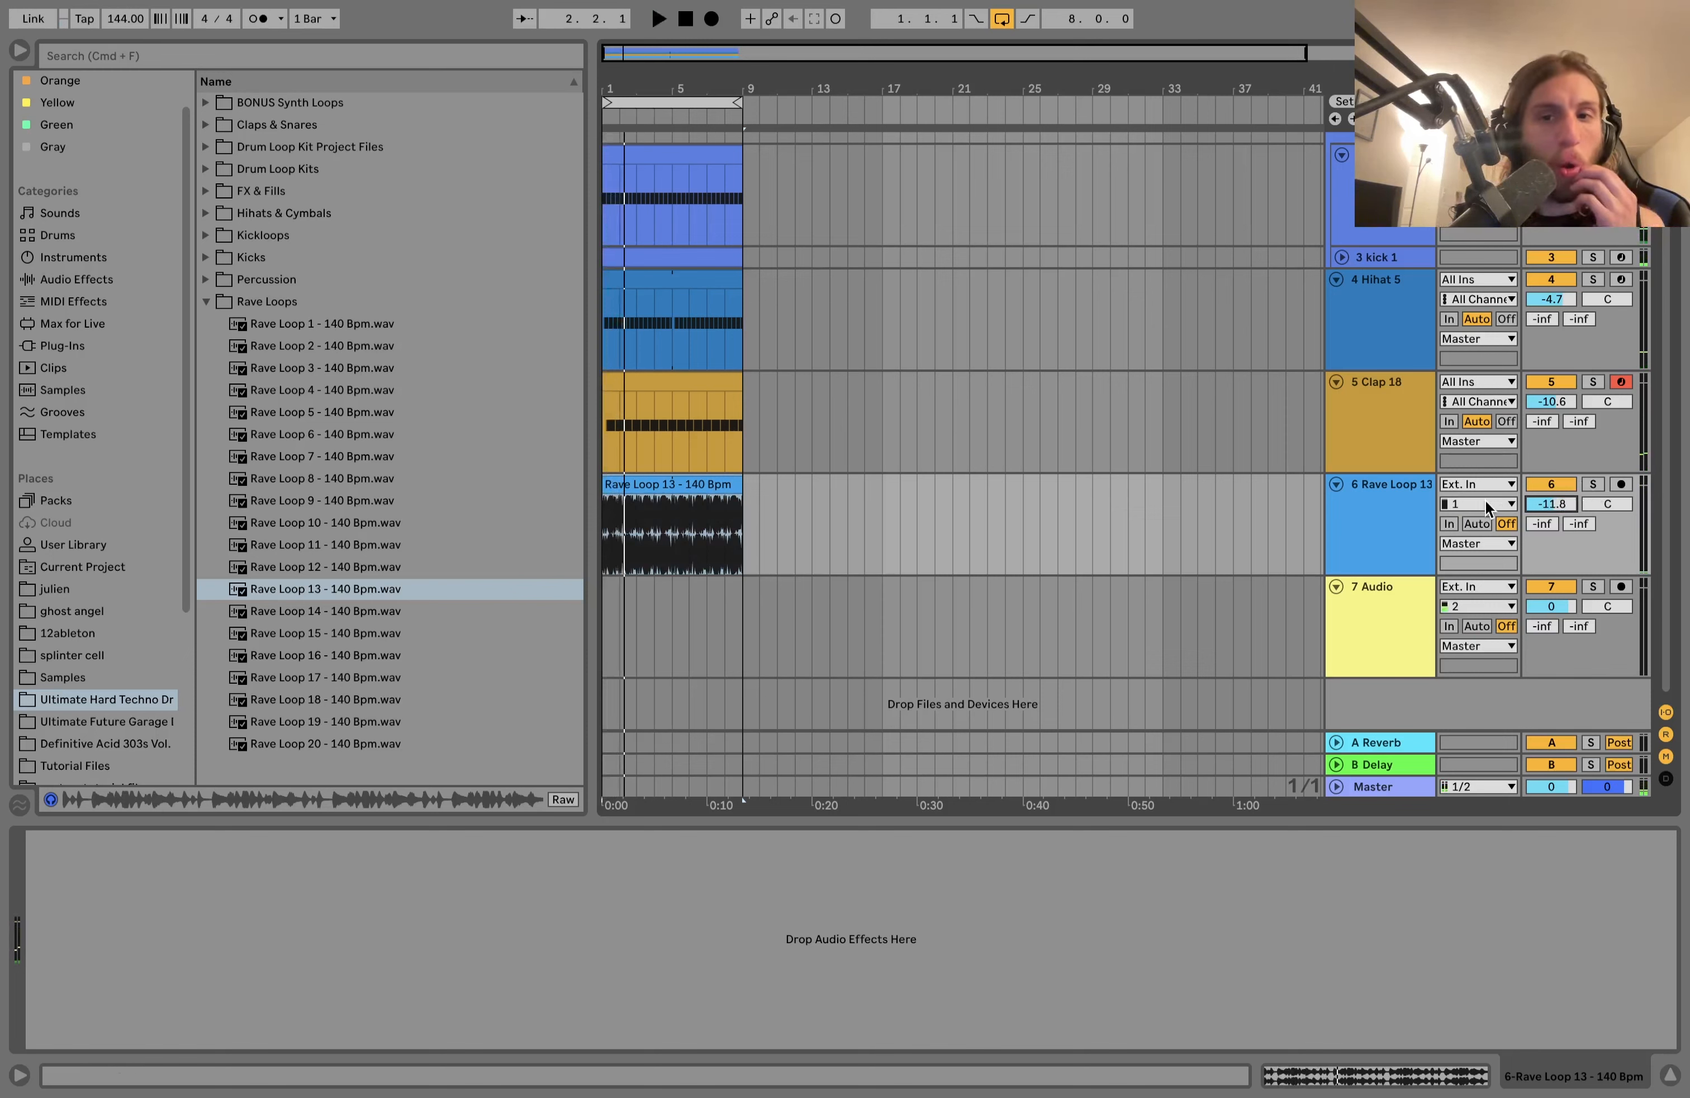
Step: Solo the Rave Loop 13 track and listen to it on its own
click(1400, 531)
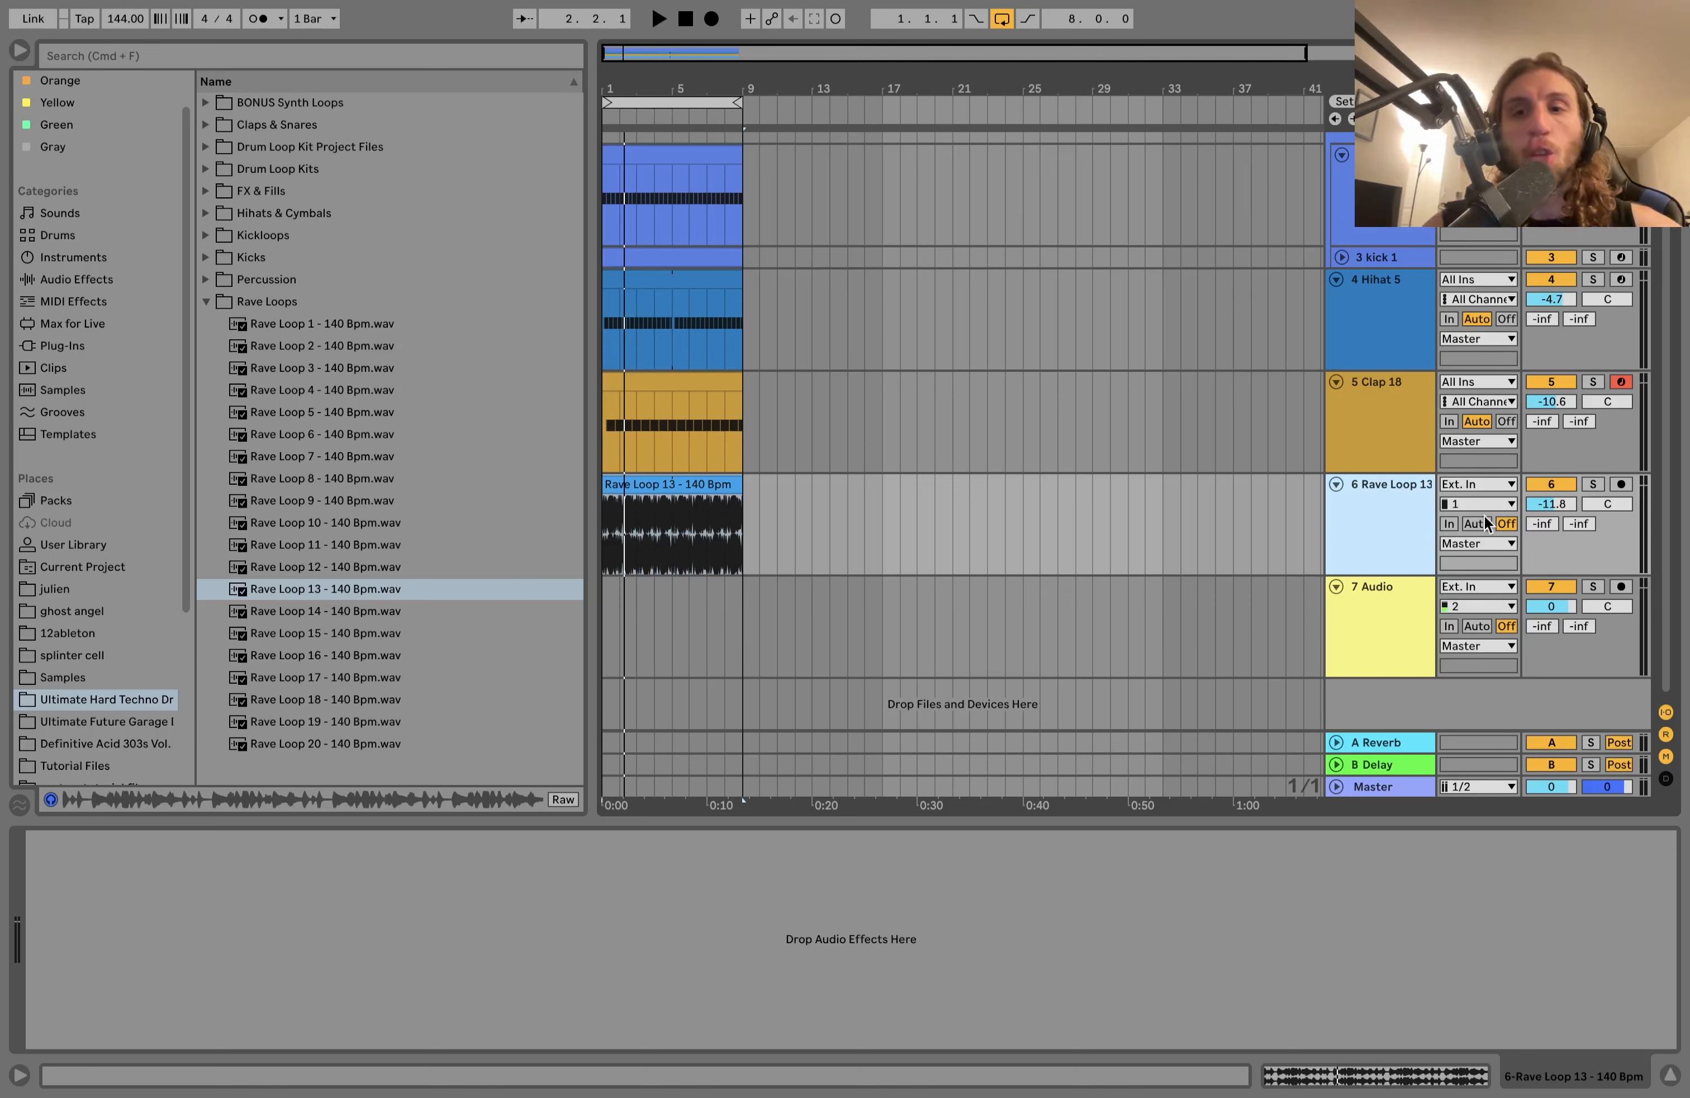
click(1593, 484)
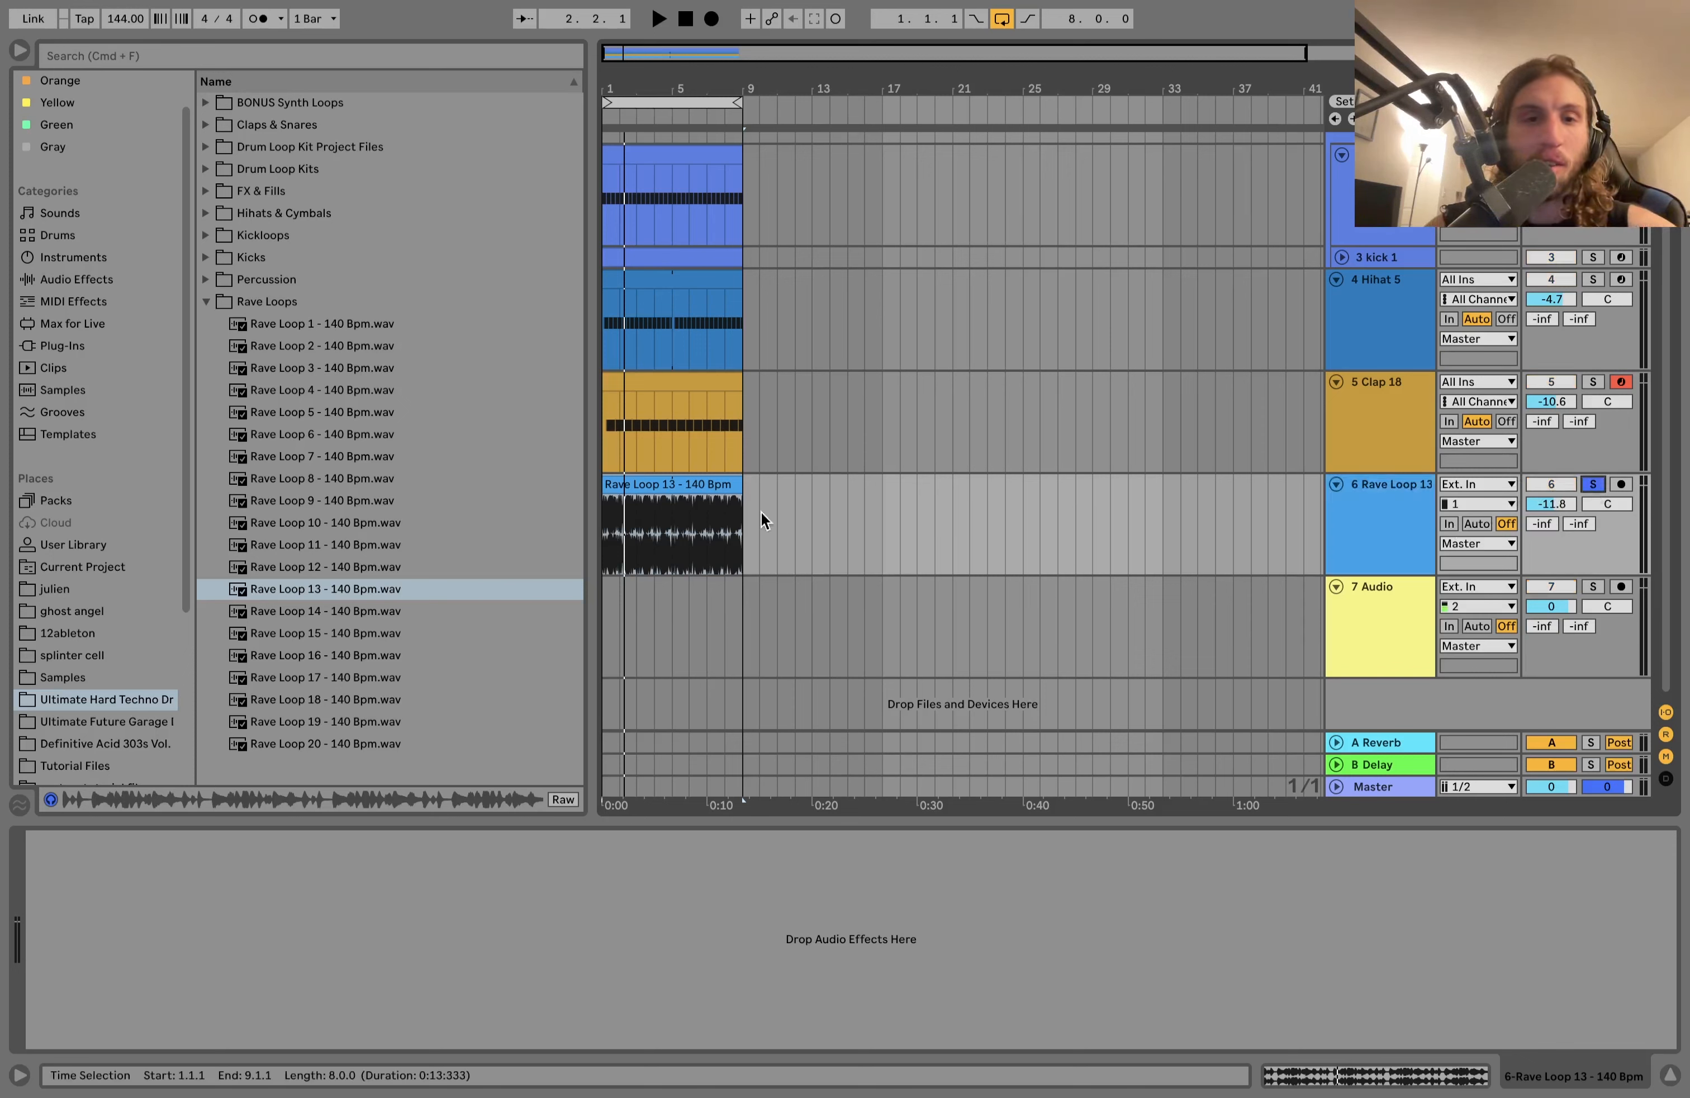
click(701, 505)
key(space)
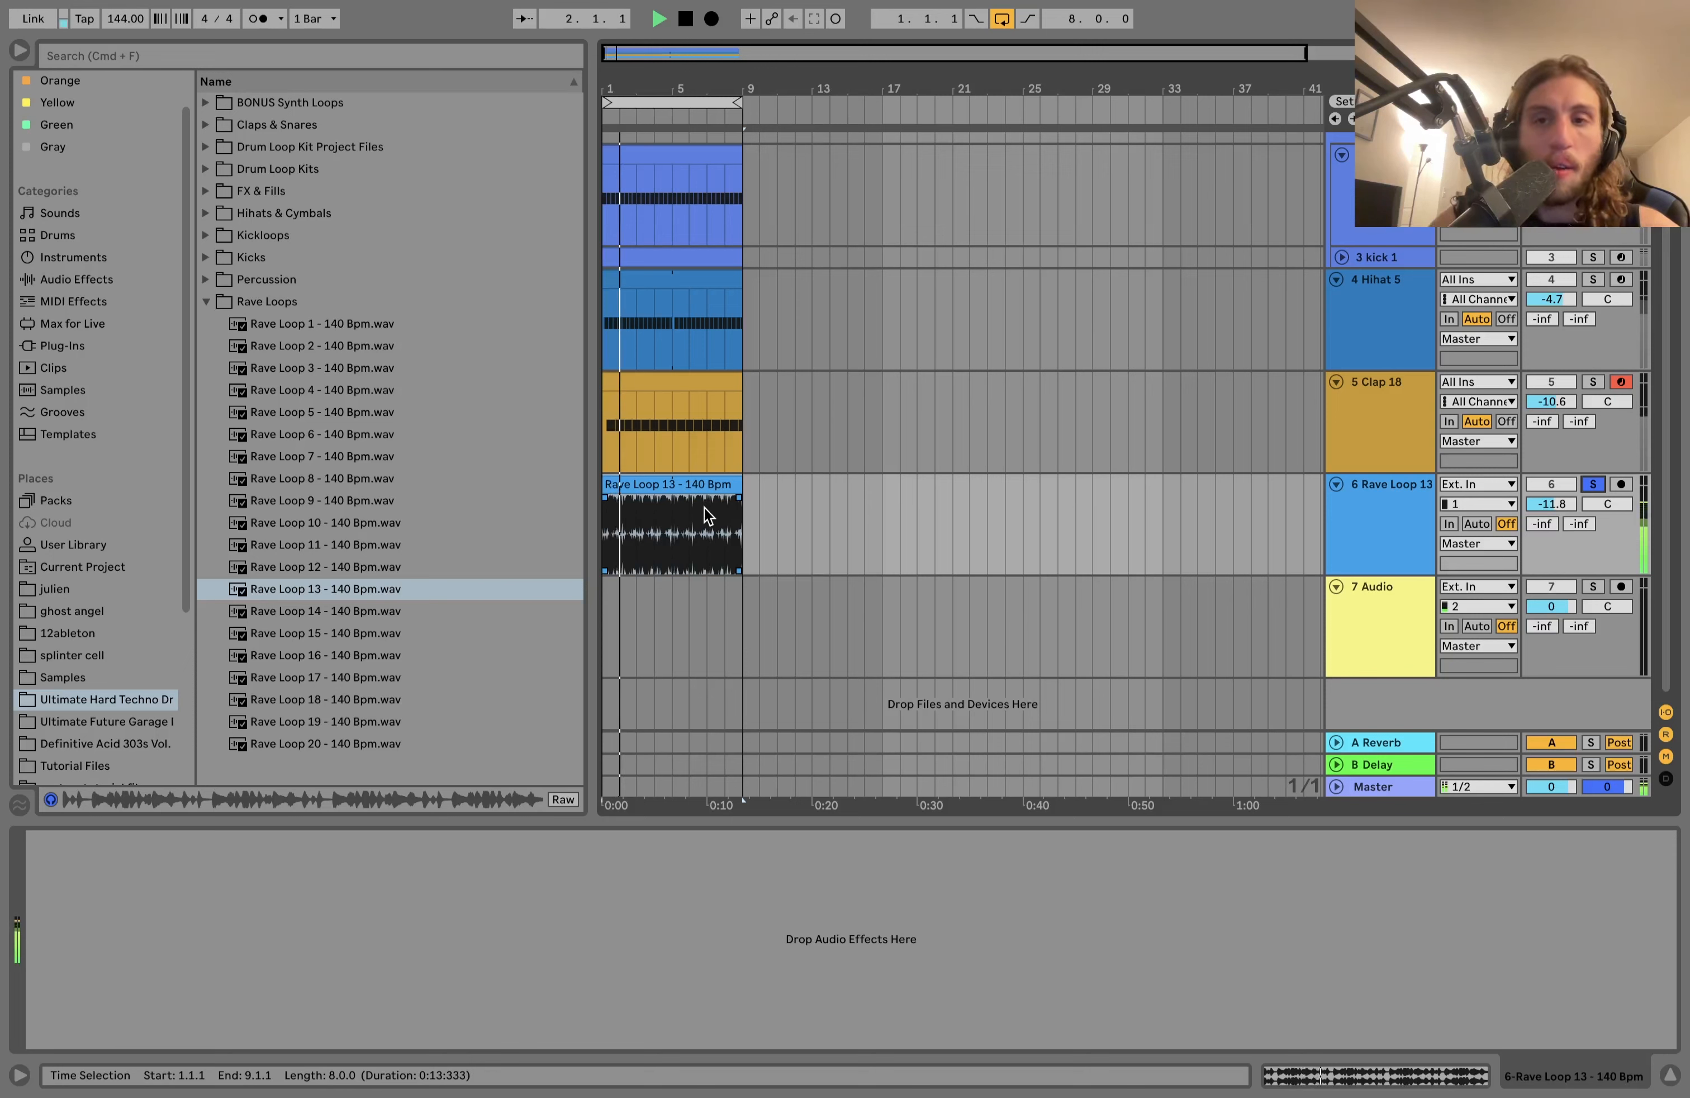
key(space)
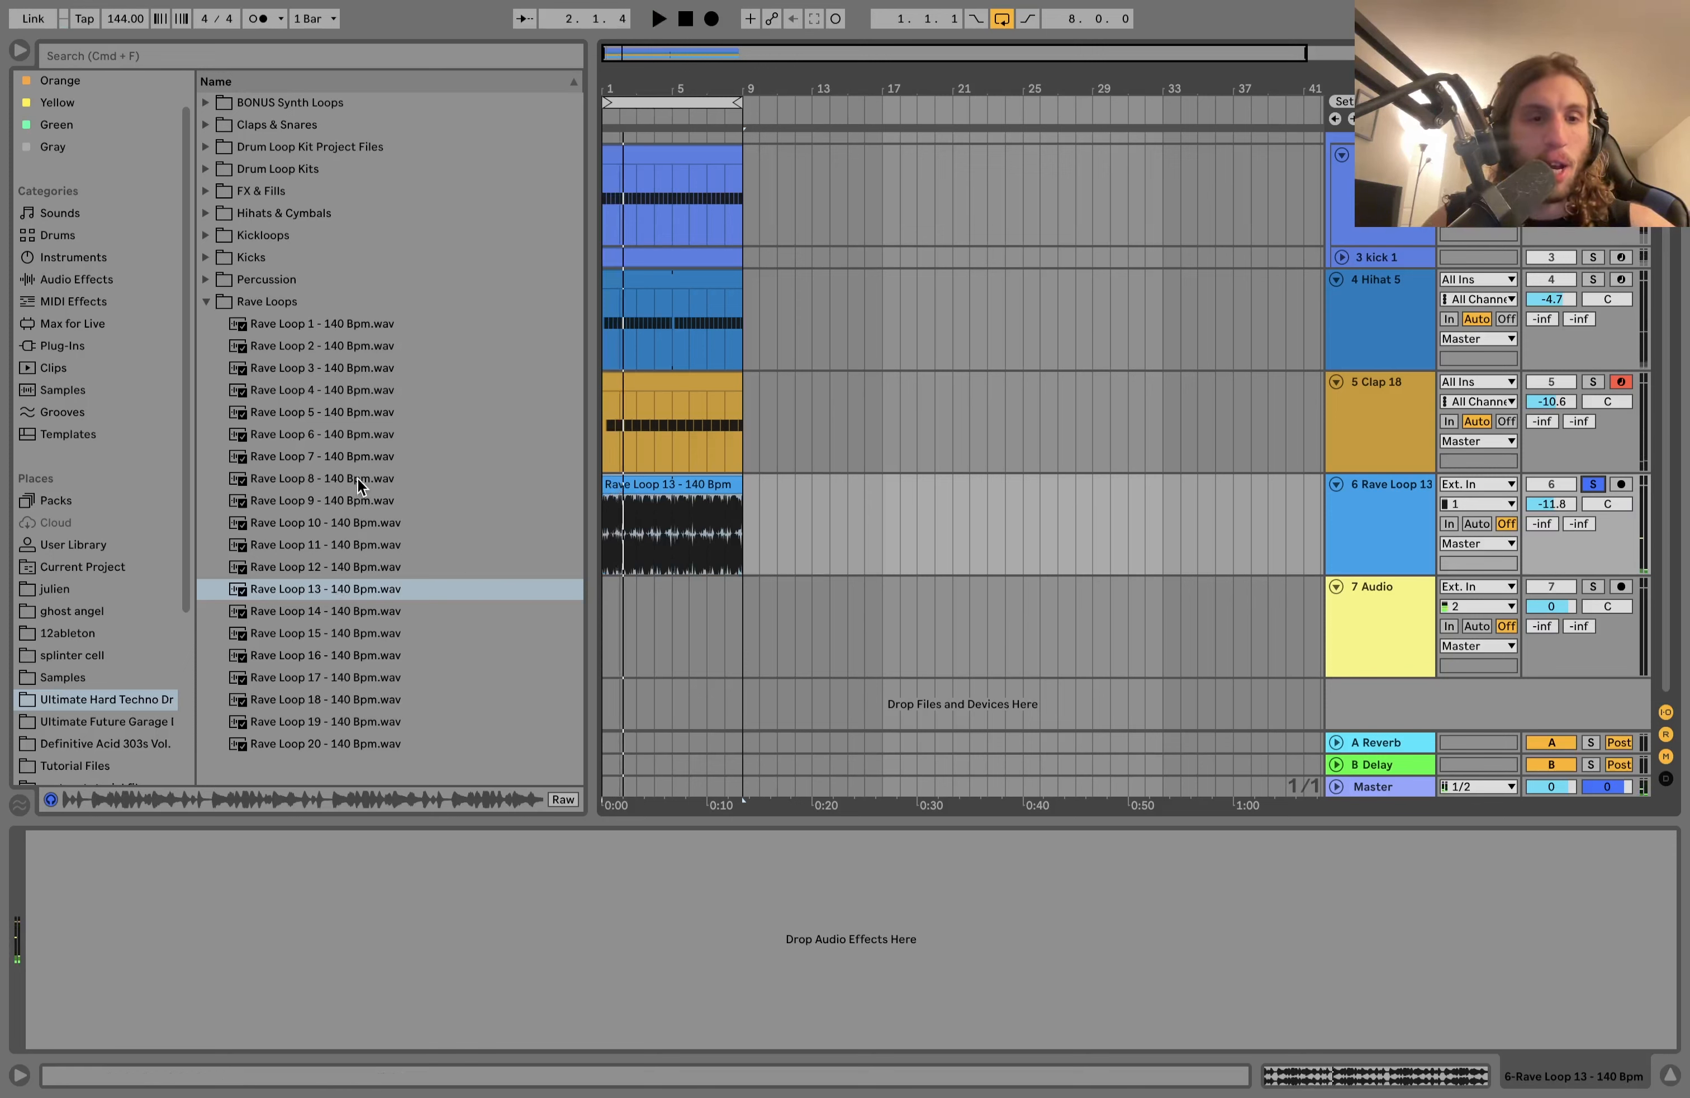
Step: Audition other rave loops, place Rave Loop 5 - 140 Bpm.wav on audio track 7, and extend its clip to bar 9
key(Up)
key(Up)
key(Up)
key(Up)
key(Up)
key(Up)
key(Up)
key(Up)
key(Down)
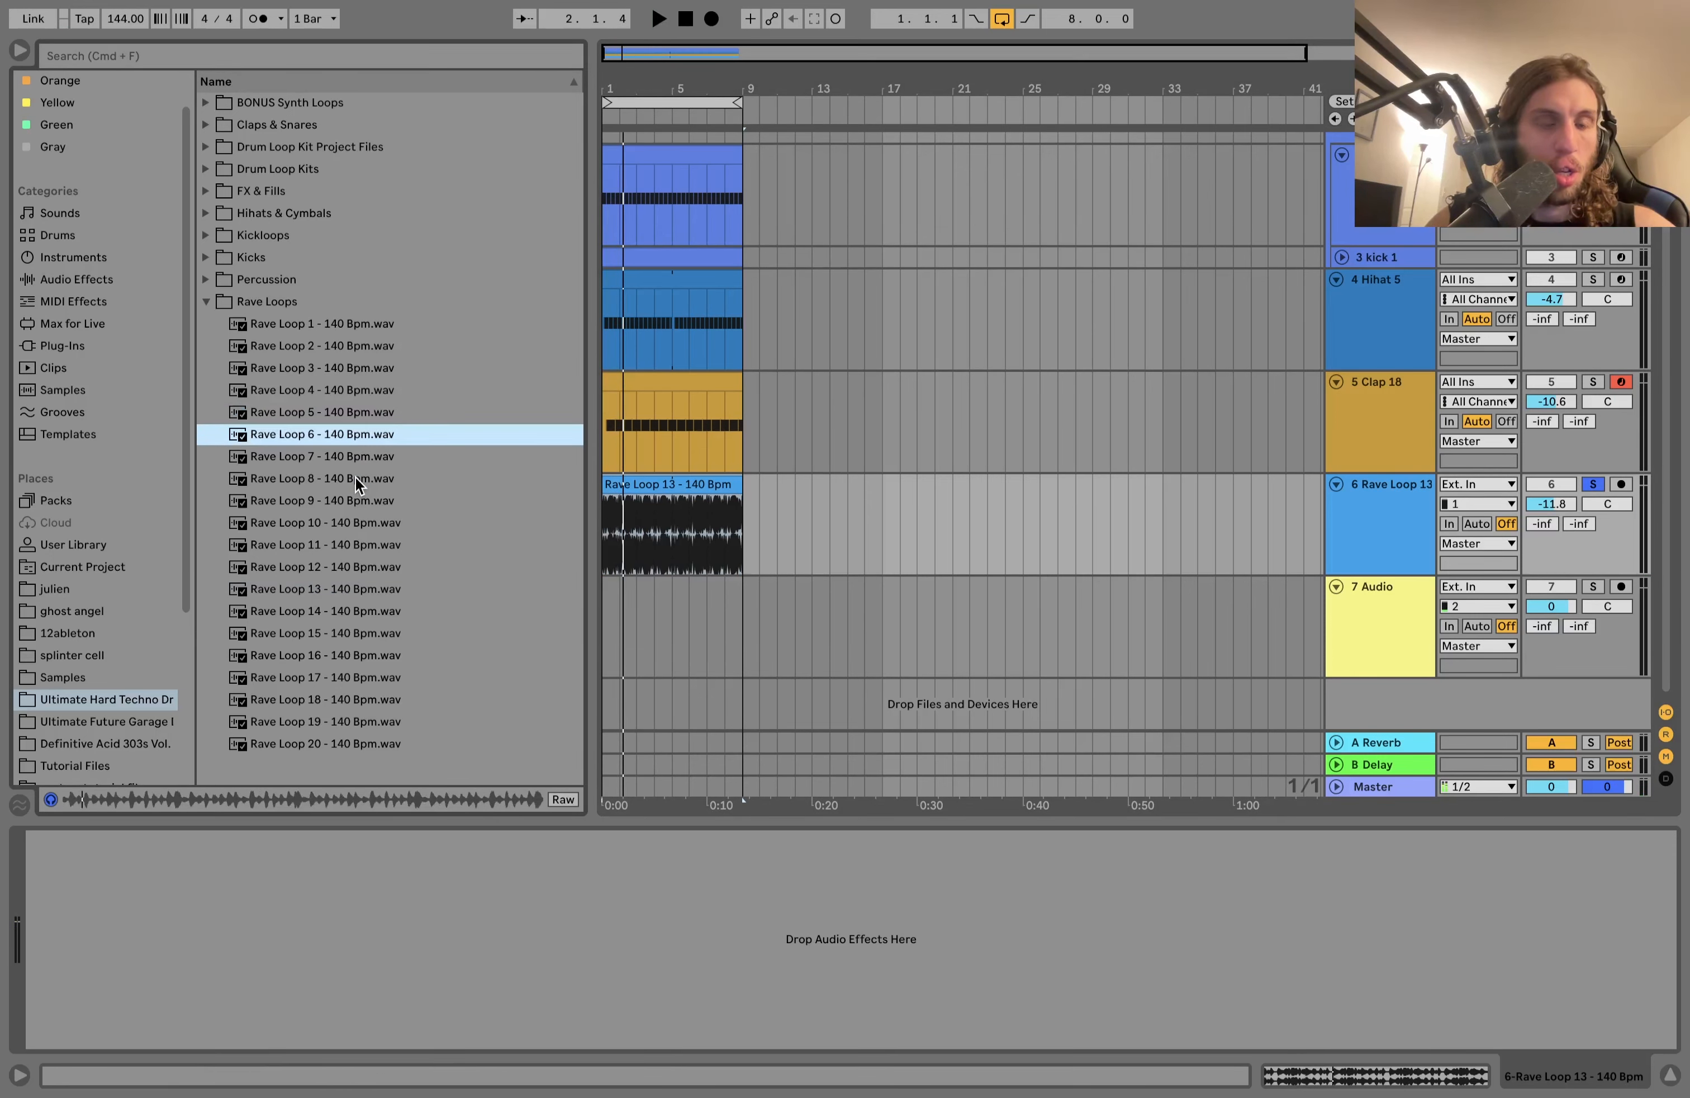
click(319, 412)
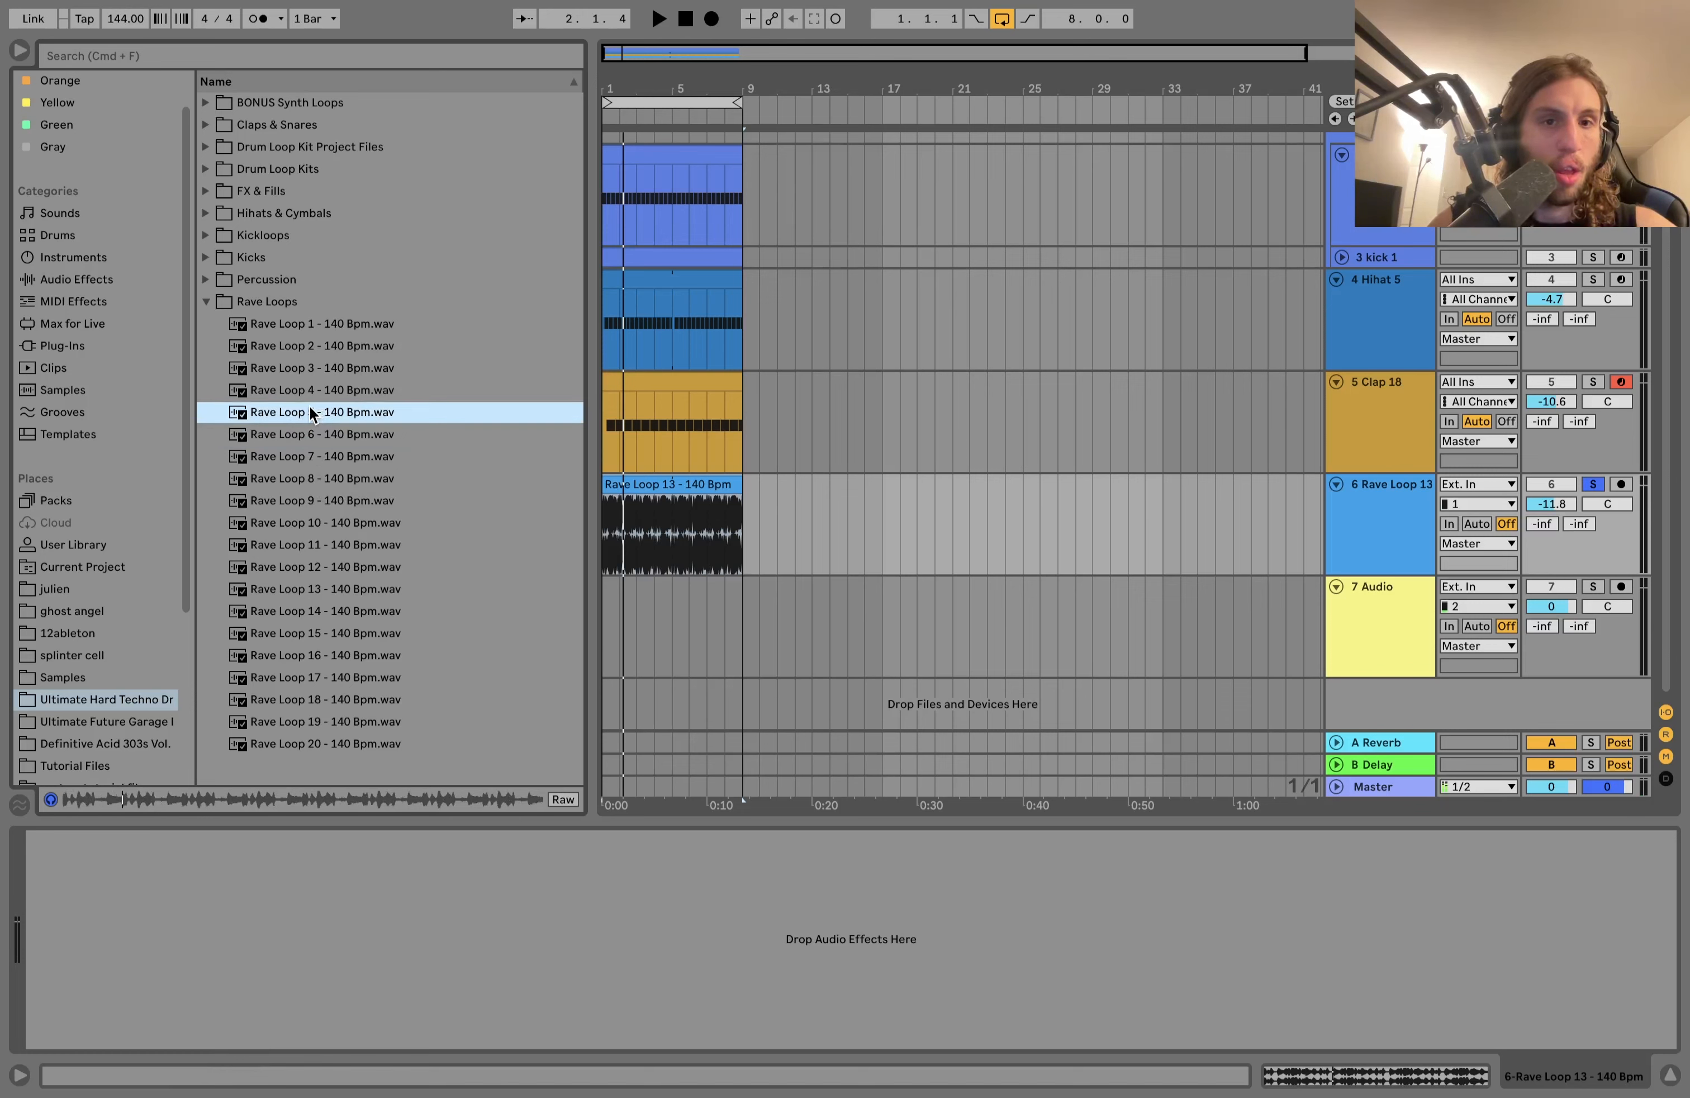
drag(308, 411, 613, 642)
drag(668, 575, 742, 577)
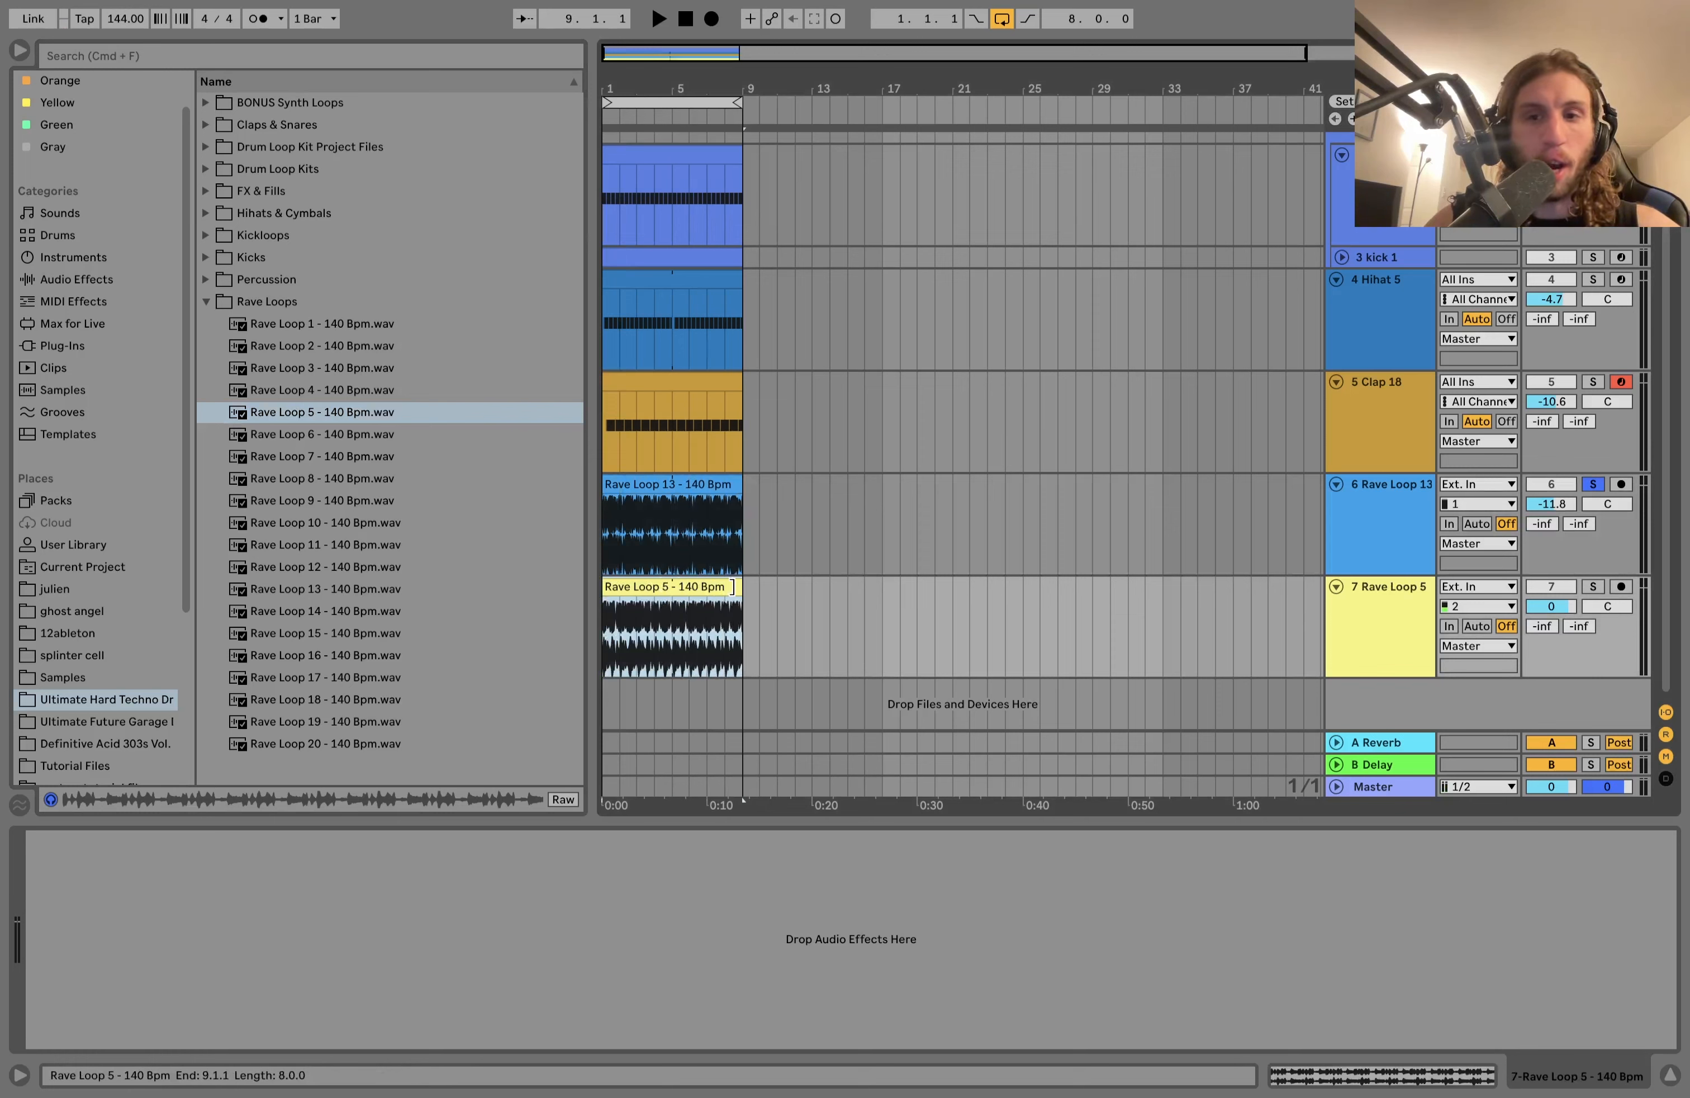
Step: Add an Auto Filter to the Rave Loop 5 track and set it to high-pass at about 844 Hz
click(66, 284)
double_click(275, 146)
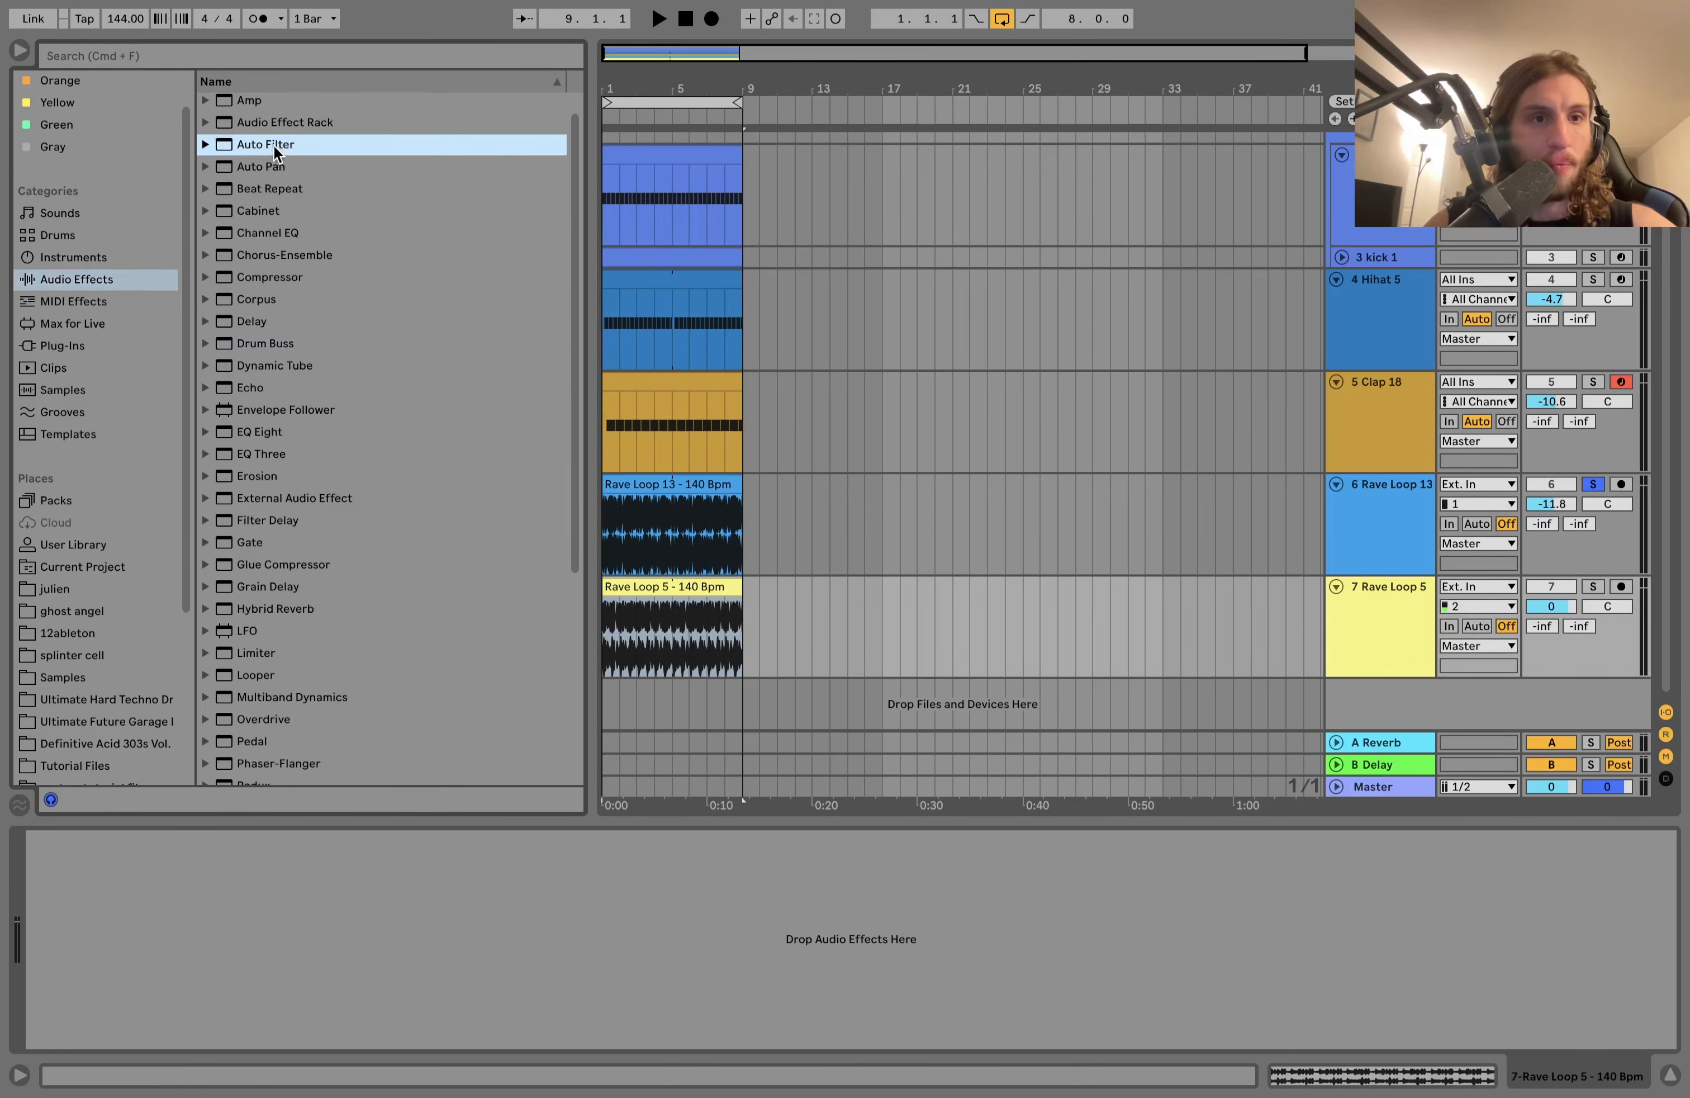
click(128, 992)
drag(203, 973, 209, 962)
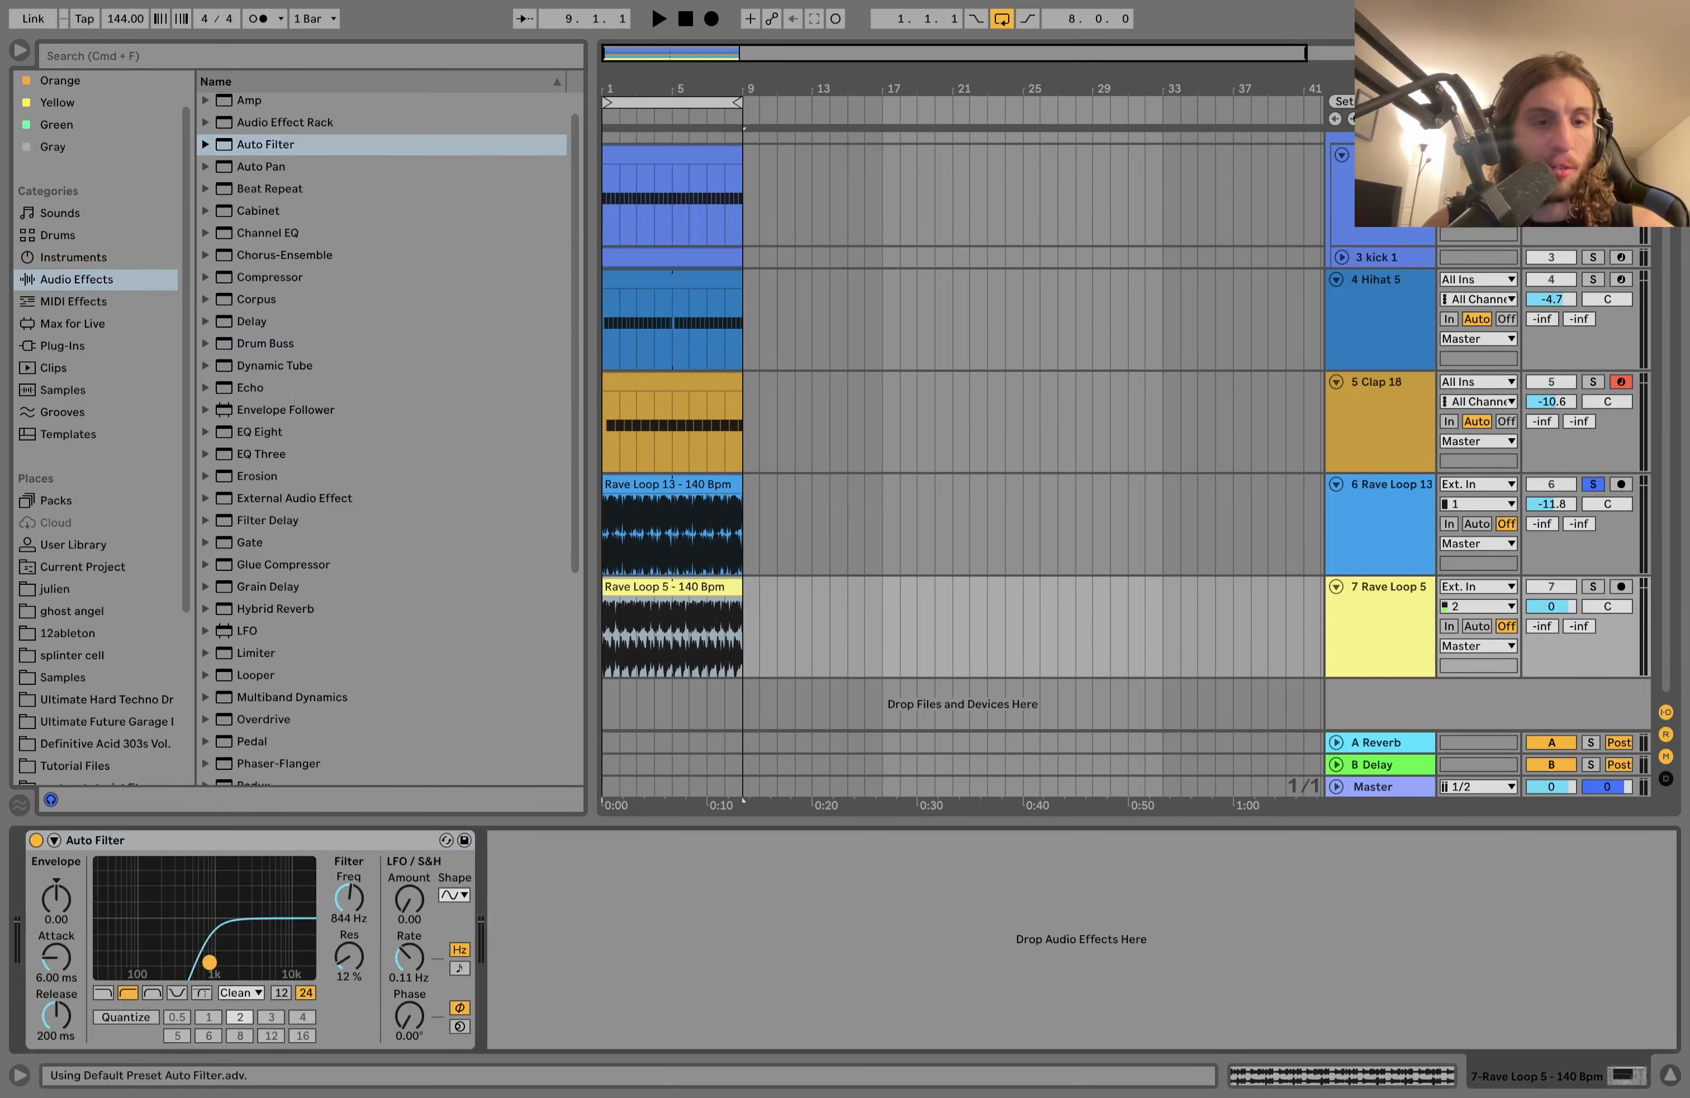
Step: Solo the Rave Loop 5 track together with Rave Loop 13 and lower its volume to -9.3 dB during playback
super+click(1593, 587)
key(space)
drag(1551, 607, 1551, 640)
key(space)
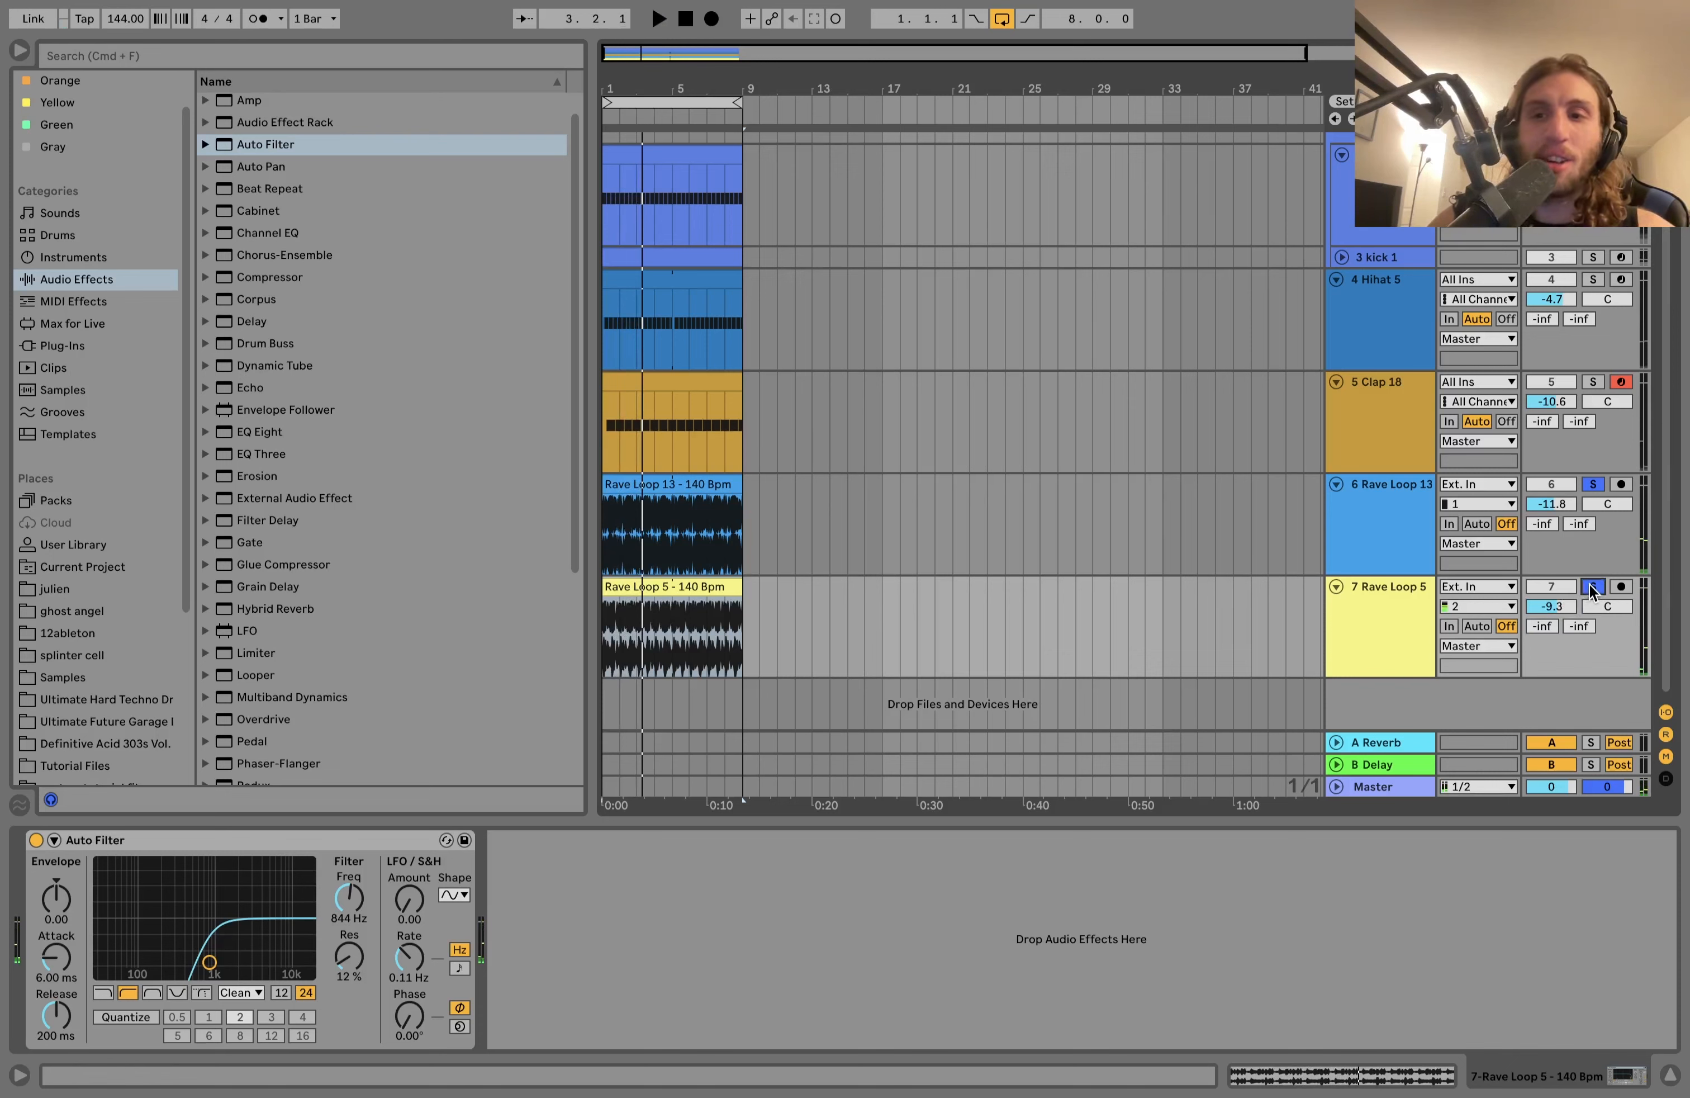
Step: Unsolo both rave loop tracks and set the Rave Loop 5 volume to -14.6 dB while playing the full beat
click(1593, 587)
key(space)
click(1495, 605)
click(1520, 604)
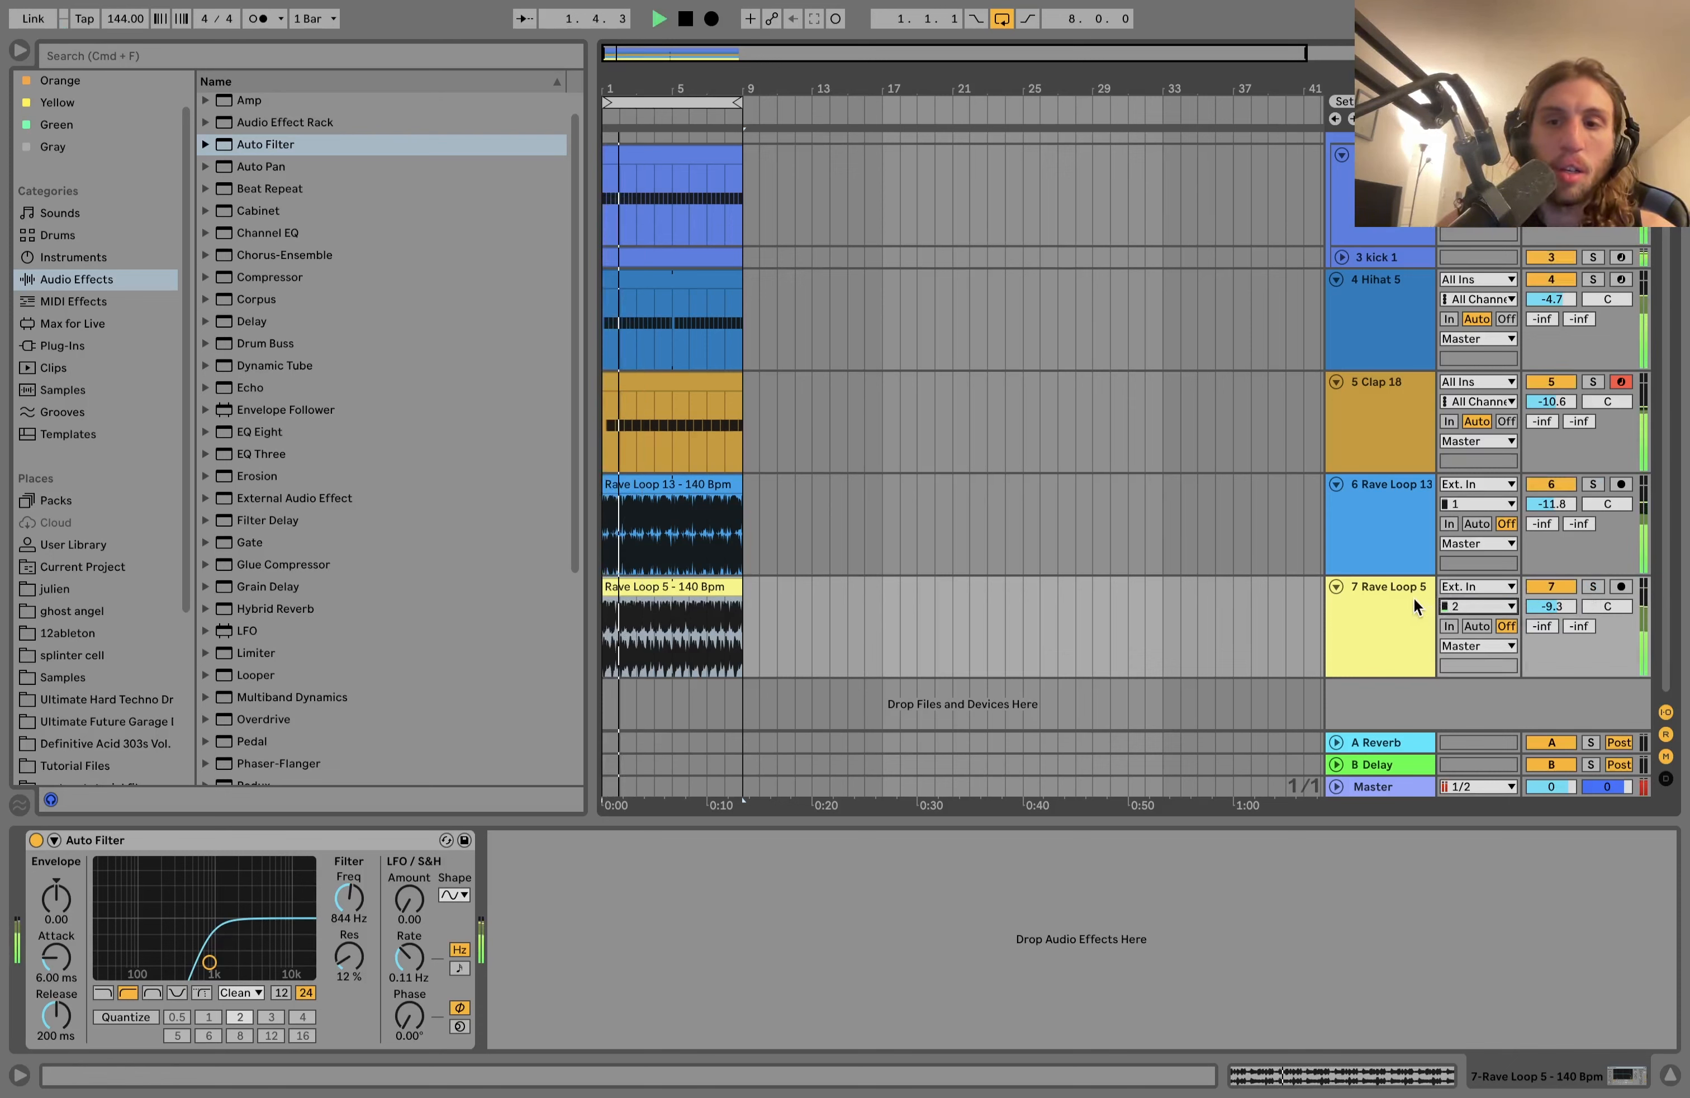
click(1521, 604)
mouse_move(1555, 606)
mouse_down()
mouse_move(1556, 637)
mouse_move(1556, 620)
mouse_up()
key(space)
Step: Look over the arranged tracks and show the Clap 18 track's device
scroll(1390, 495, up, 3)
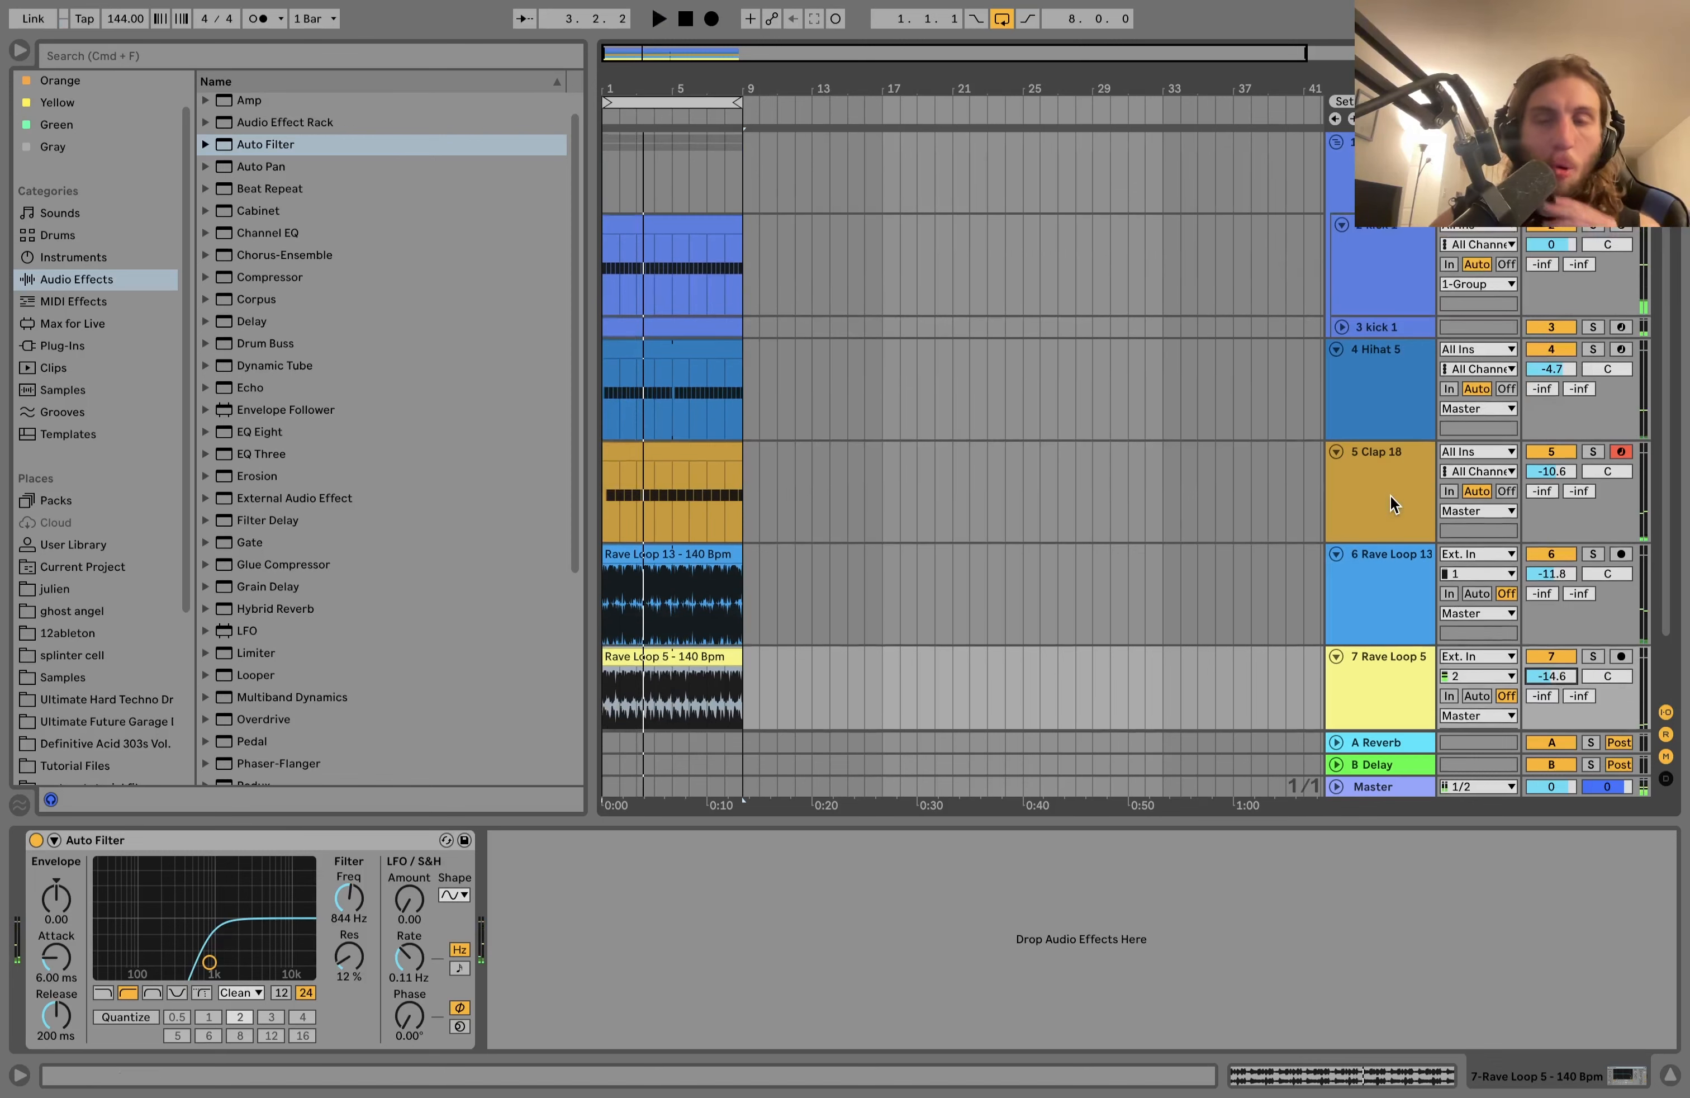
scroll(1400, 481, down, 3)
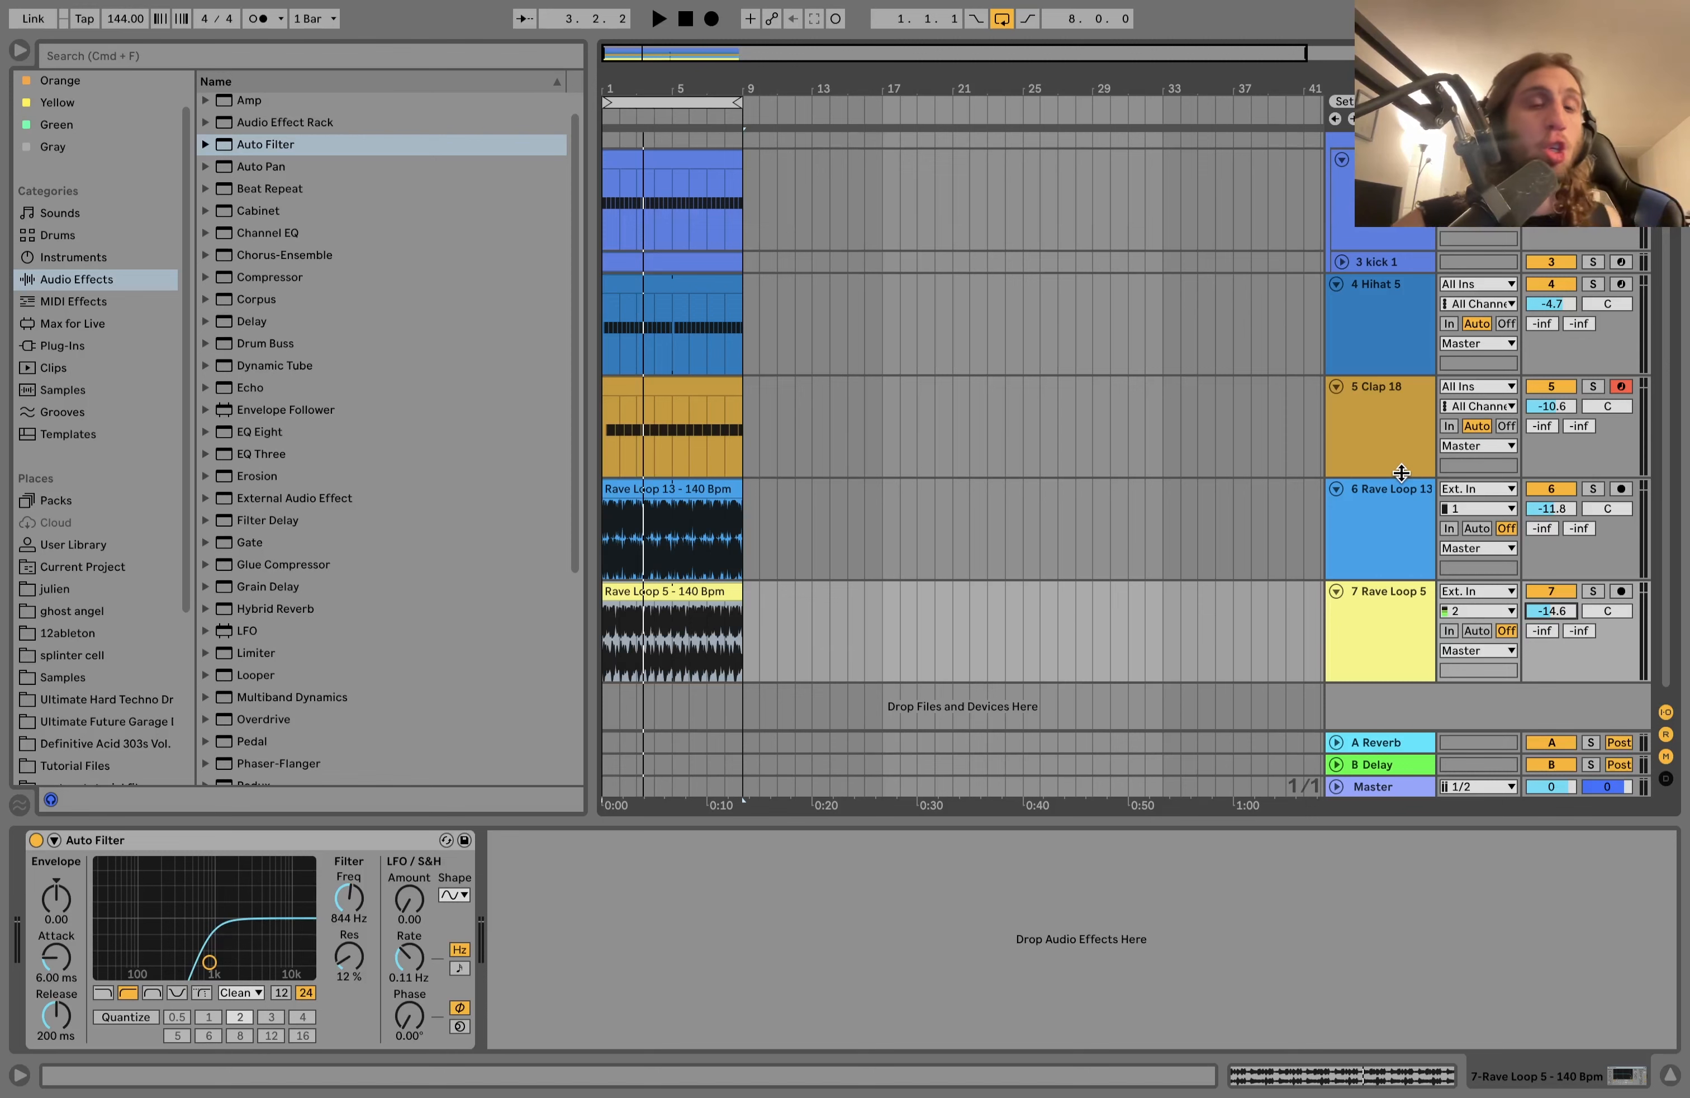
click(1406, 460)
scroll(1407, 460, up, 3)
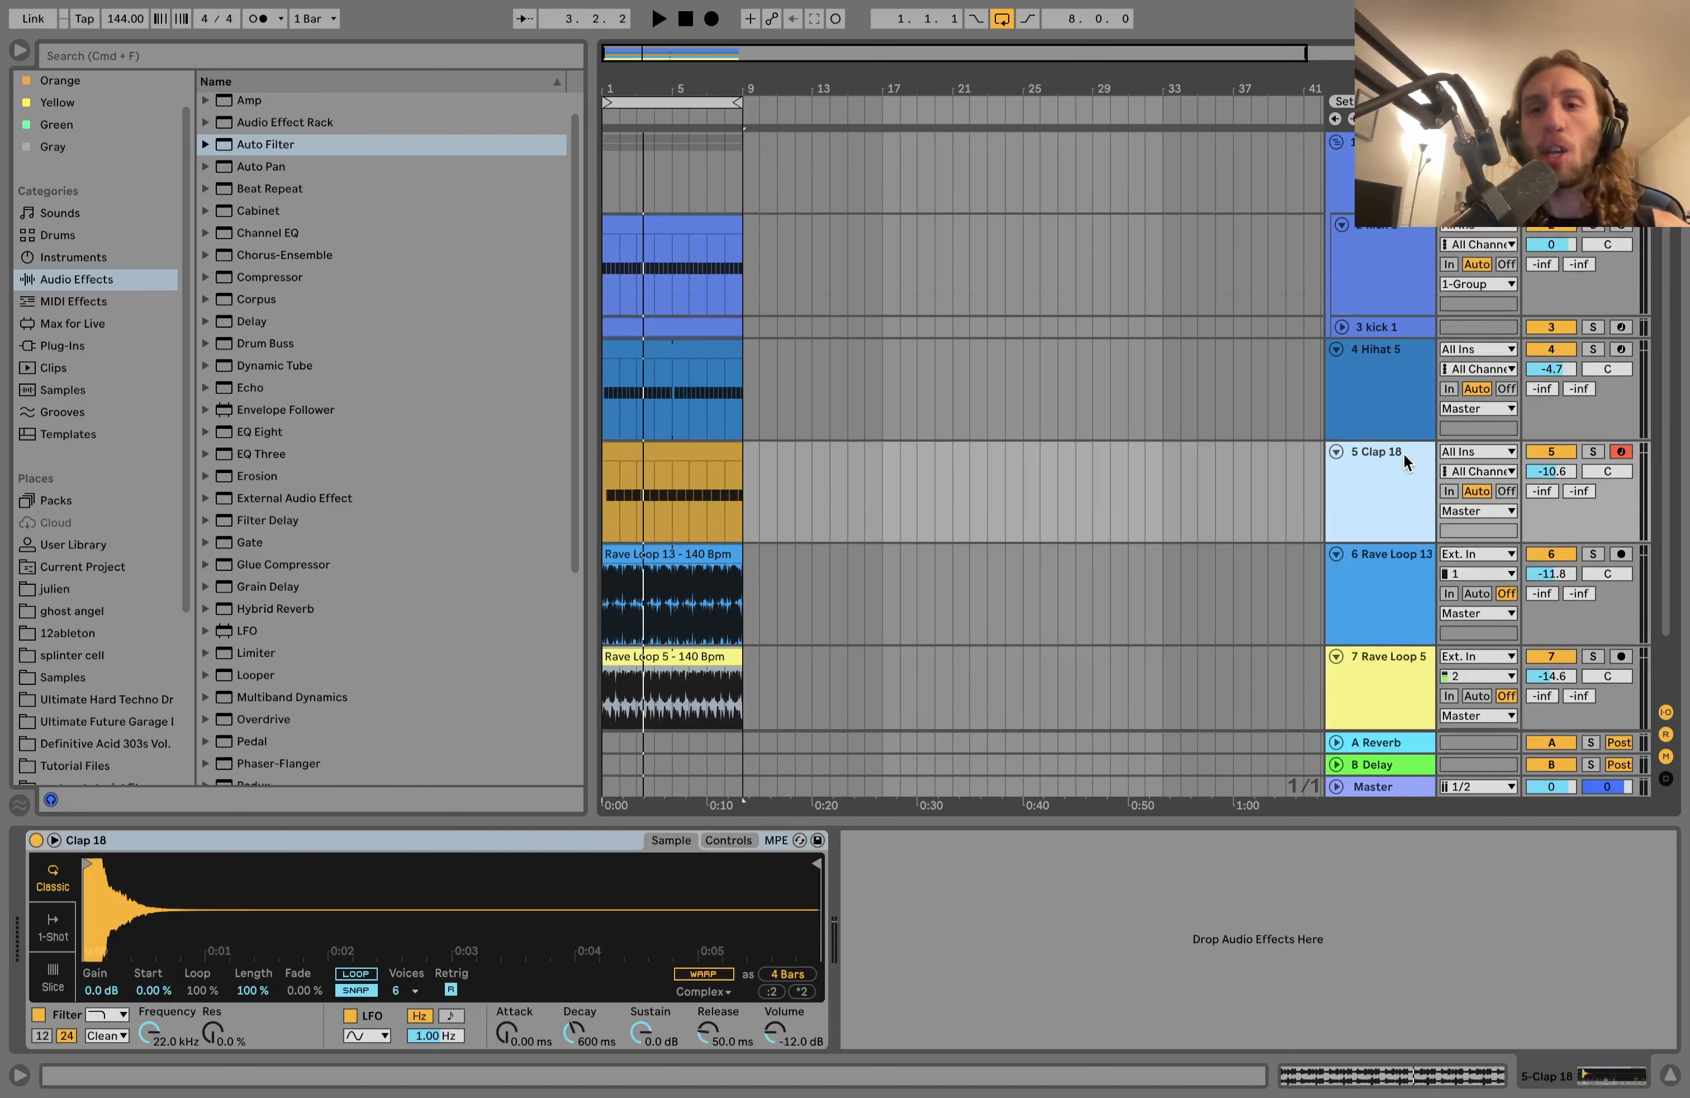
Step: Solo the kick group, Hihat 5 and Clap 18 tracks together, play the drums alone, and unsolo them
shift+click(1387, 158)
click(1592, 142)
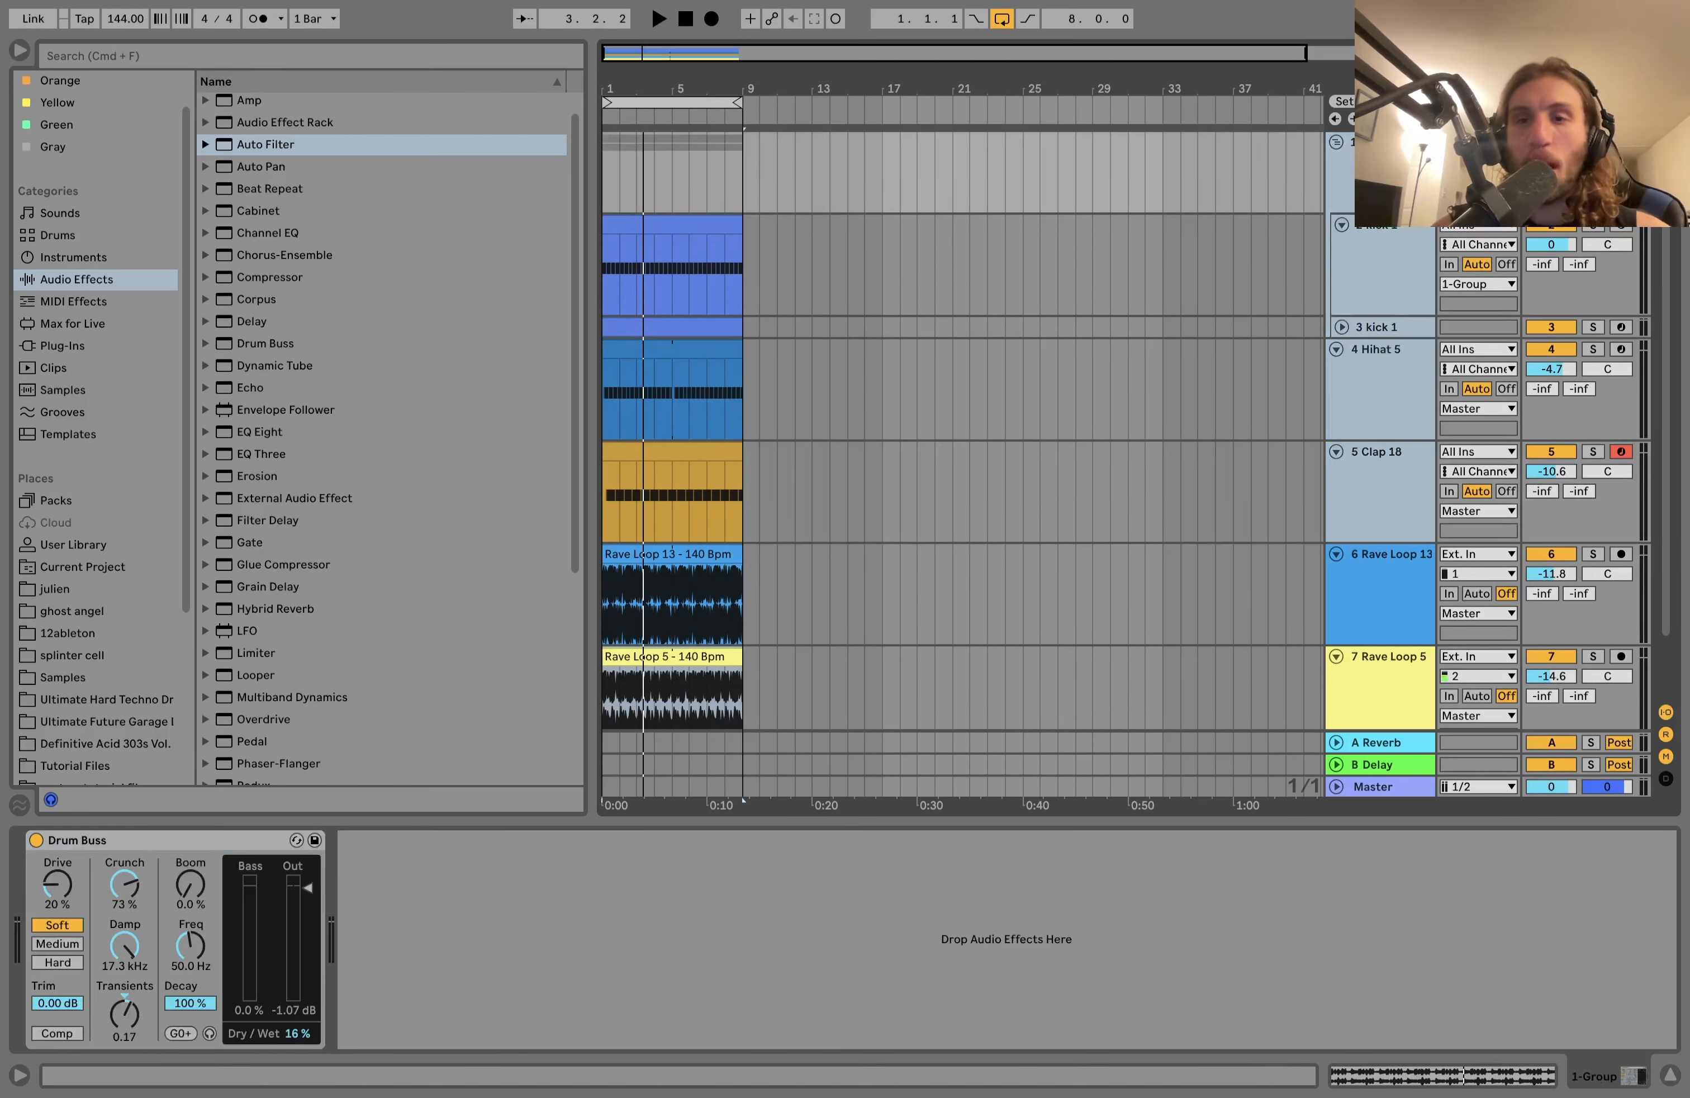
key(space)
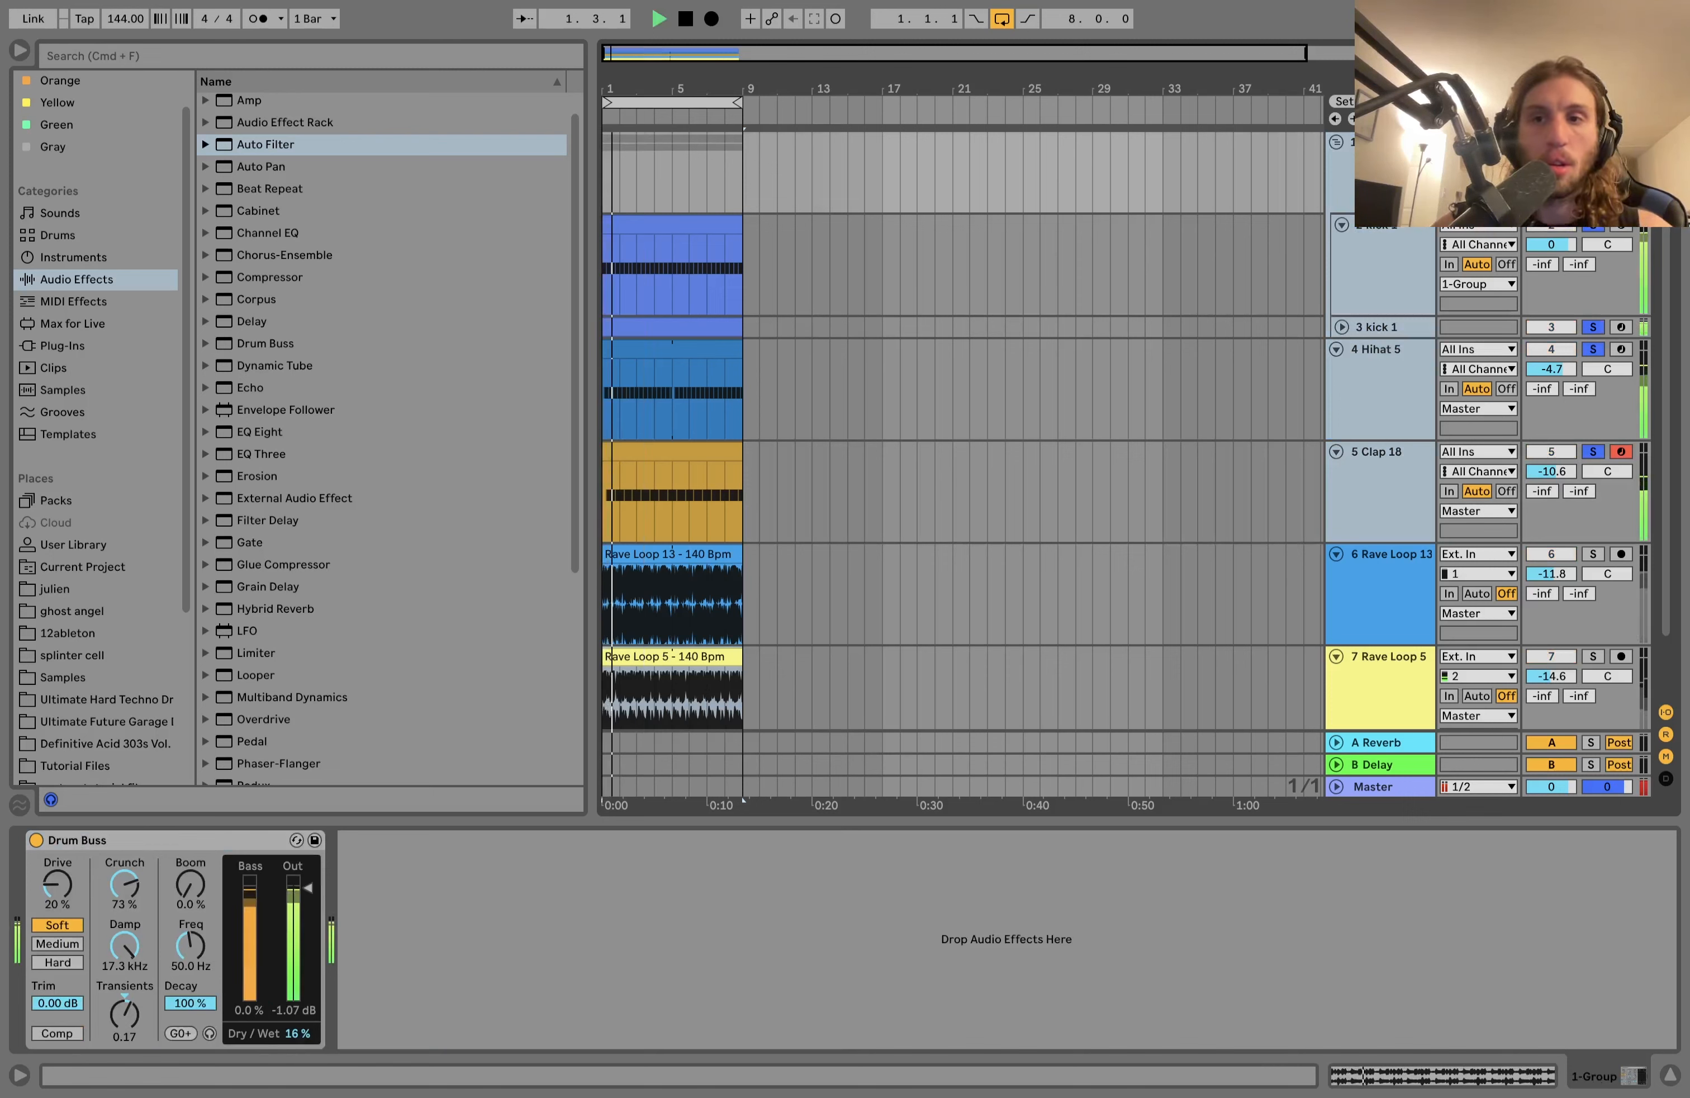
key(space)
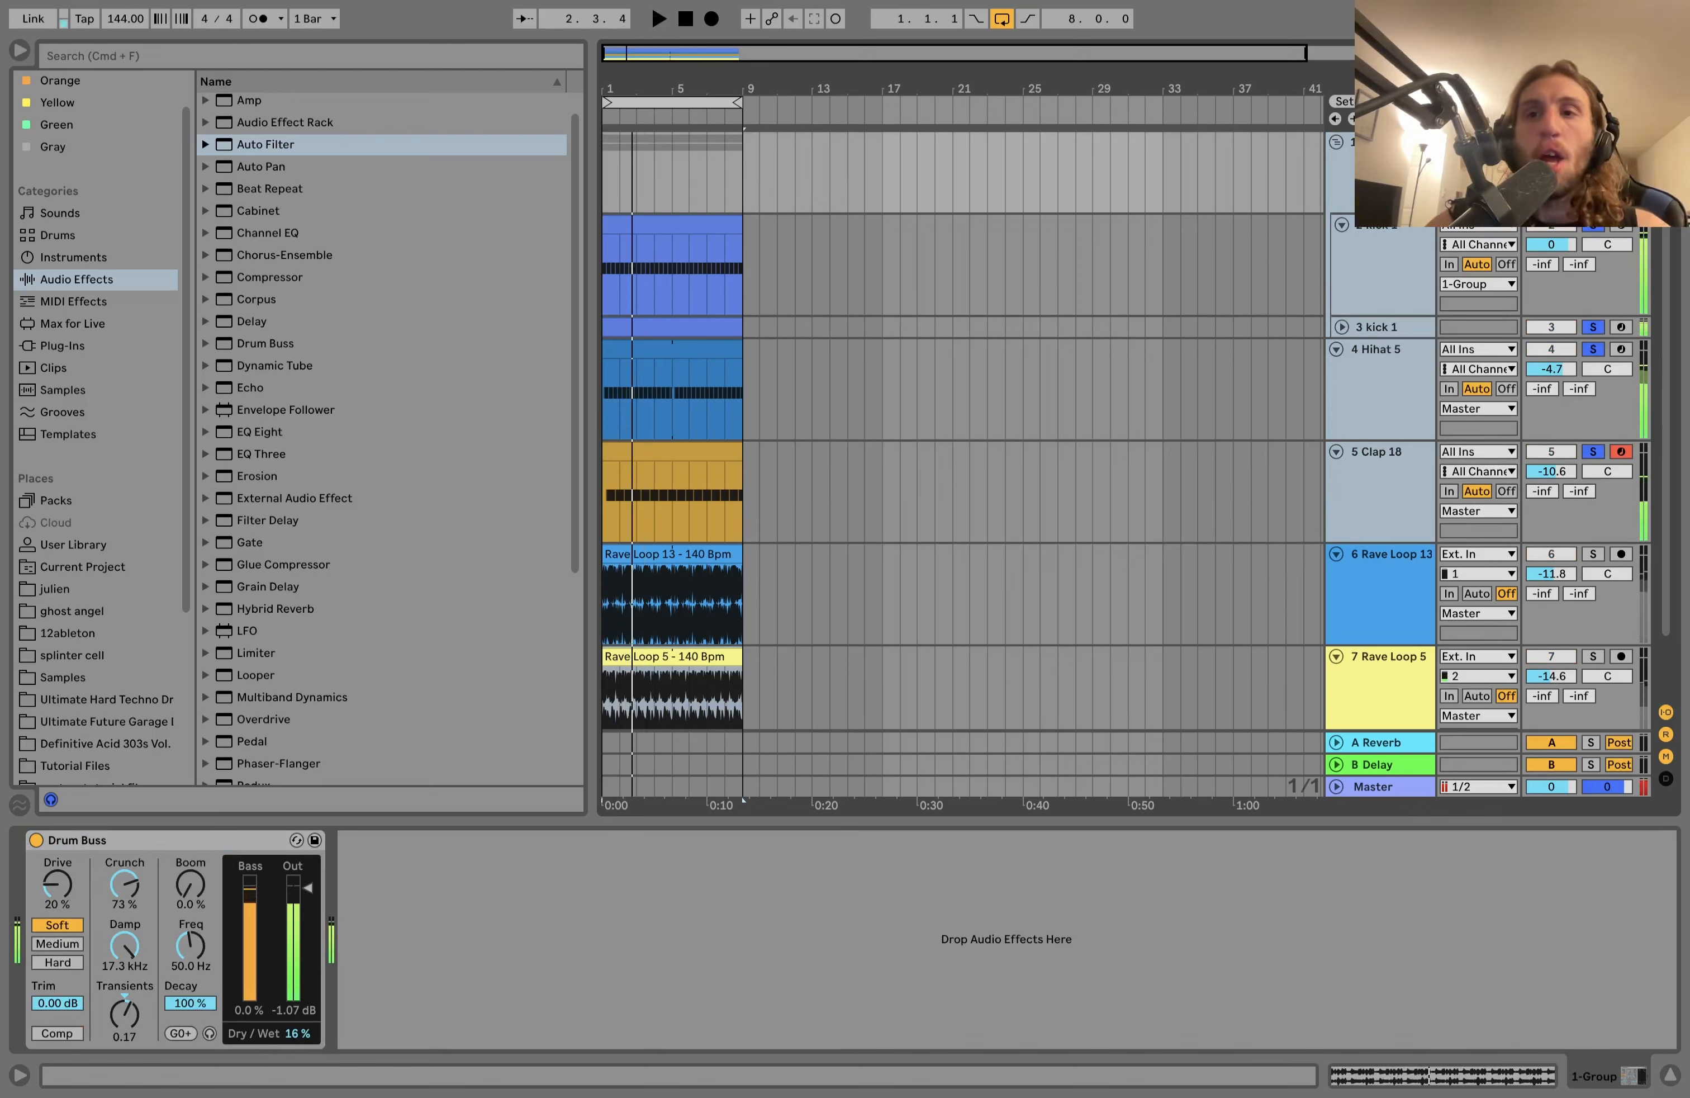
click(1592, 142)
Step: Play the full beat with both rave loops and select the kick group, Hihat 5 and Clap 18 tracks
drag(265, 144, 1371, 727)
scroll(1371, 726, down, 2)
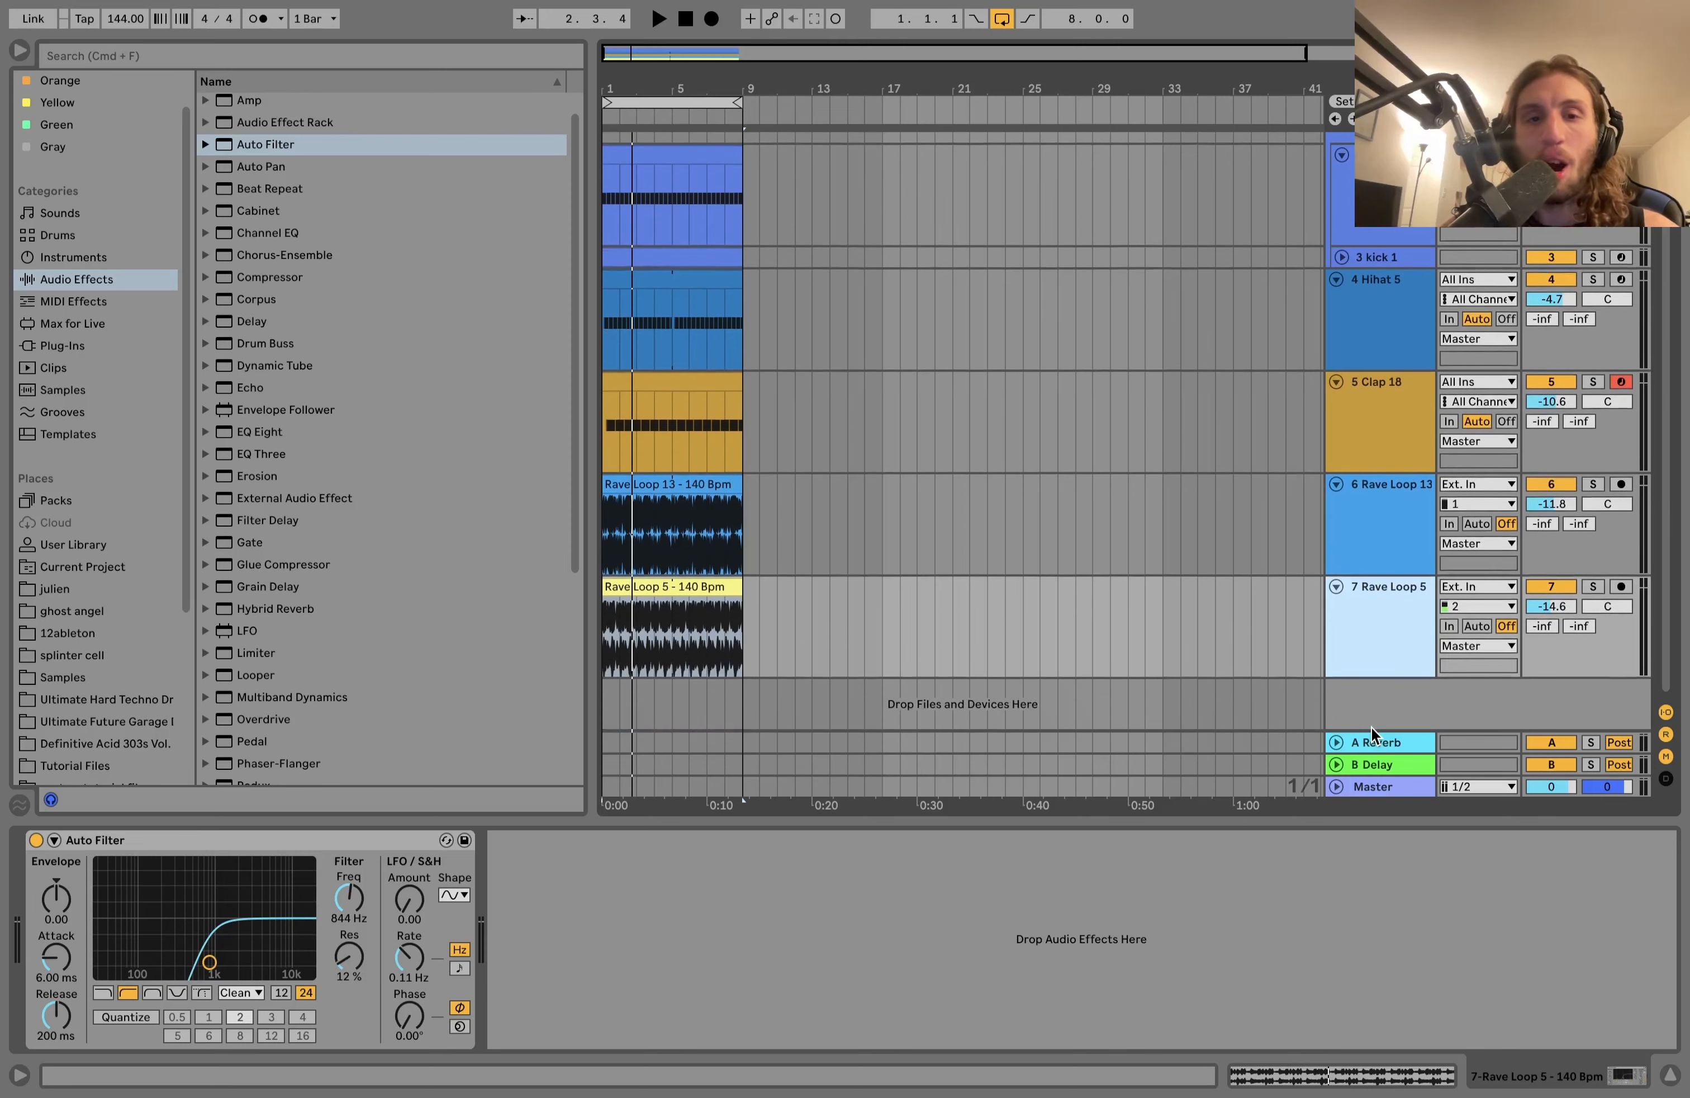
key(space)
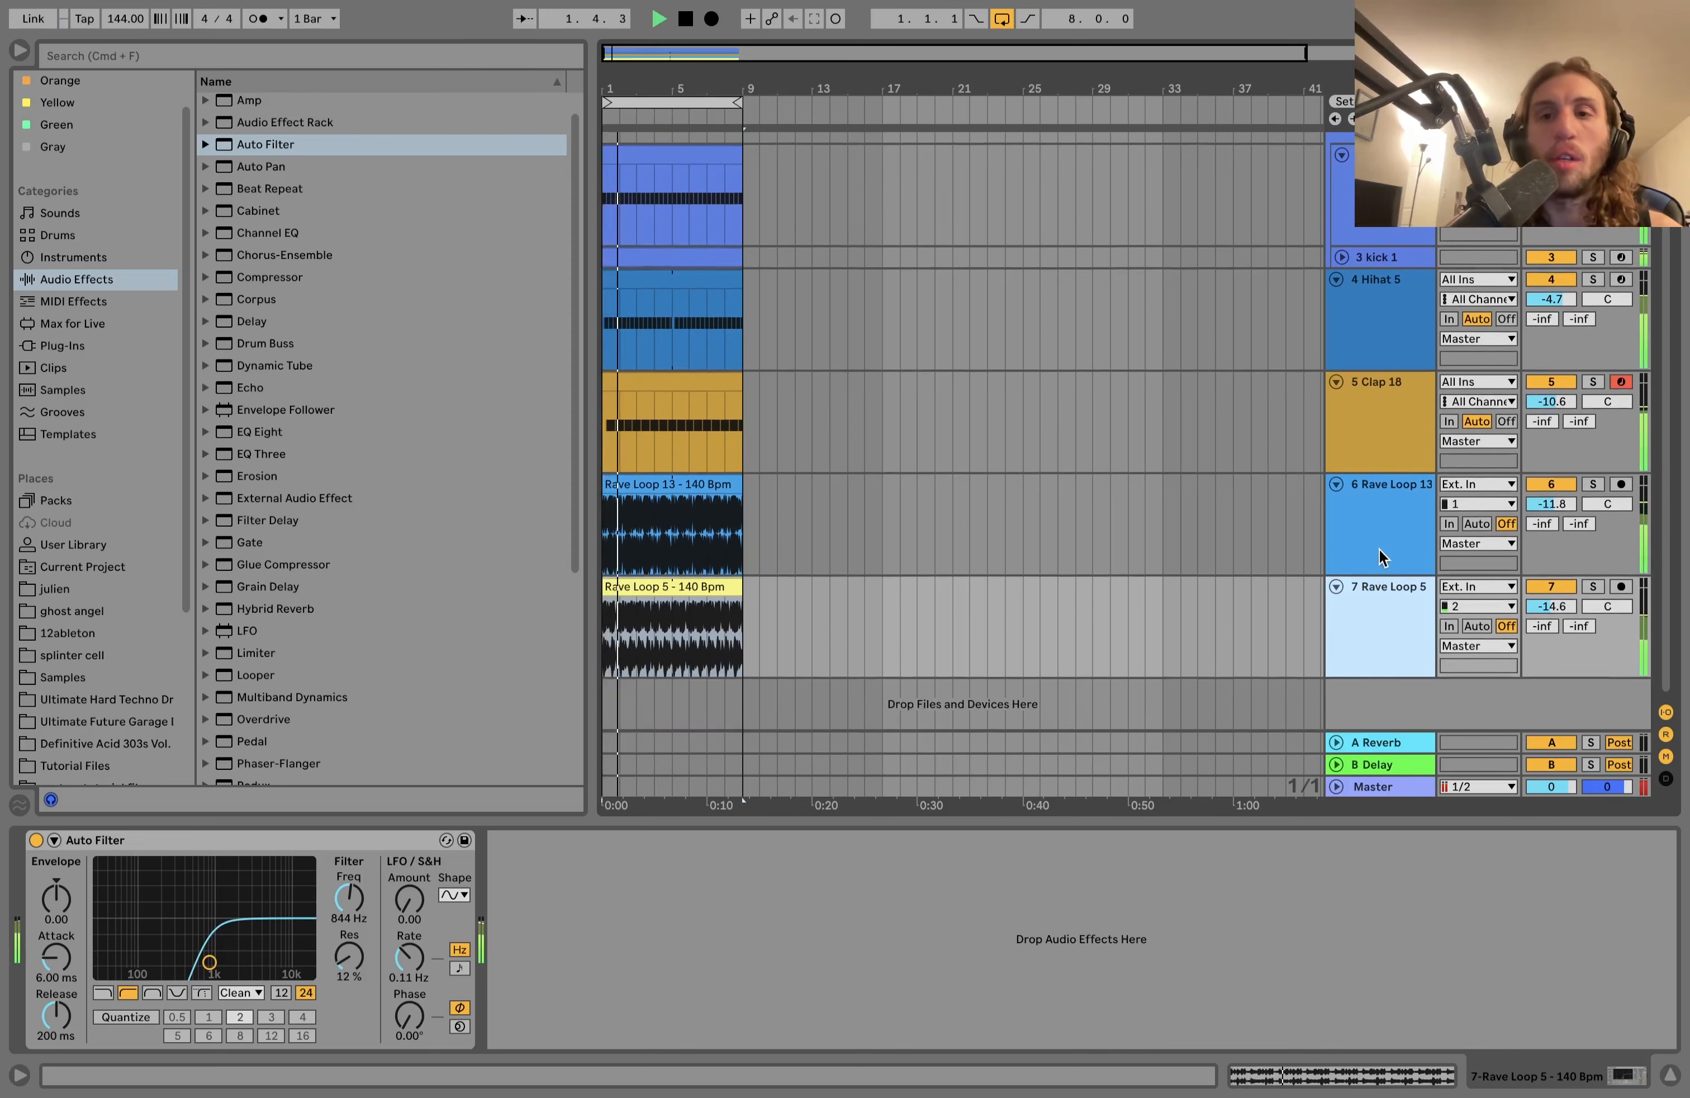
key(space)
click(1376, 442)
scroll(1203, 512, up, 2)
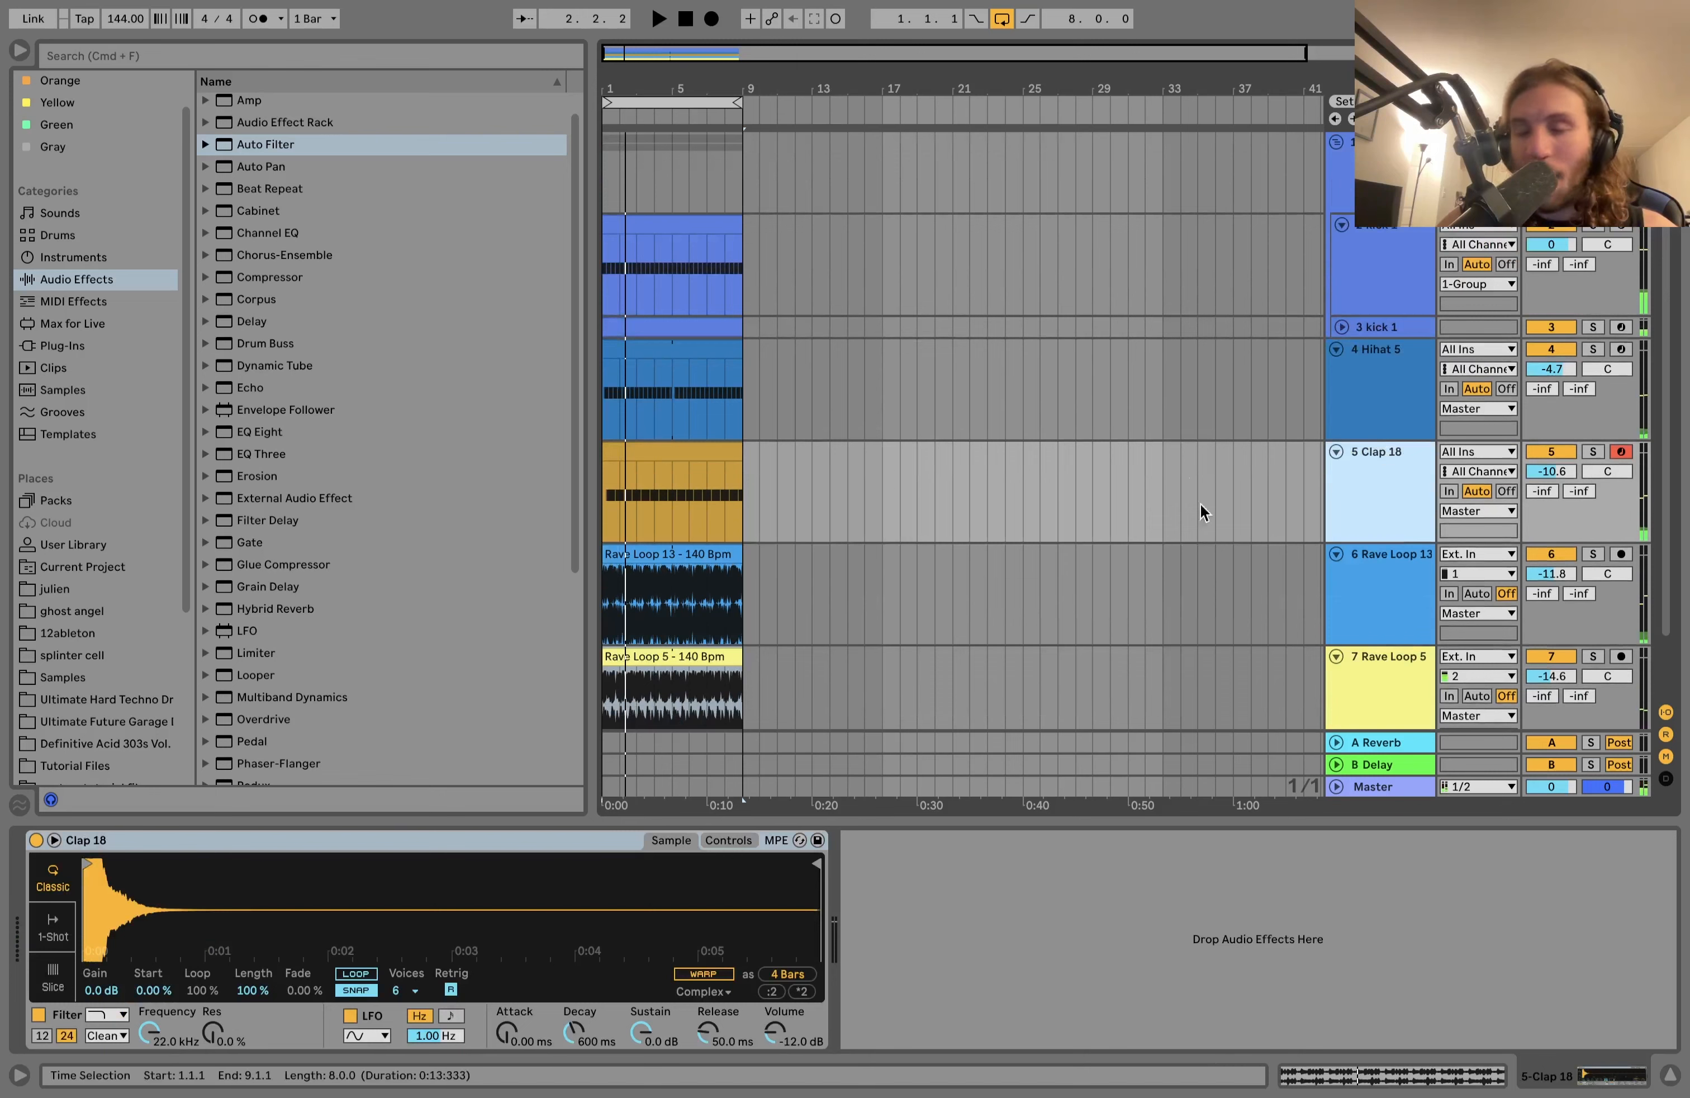
click(1340, 171)
scroll(1392, 414, down, 2)
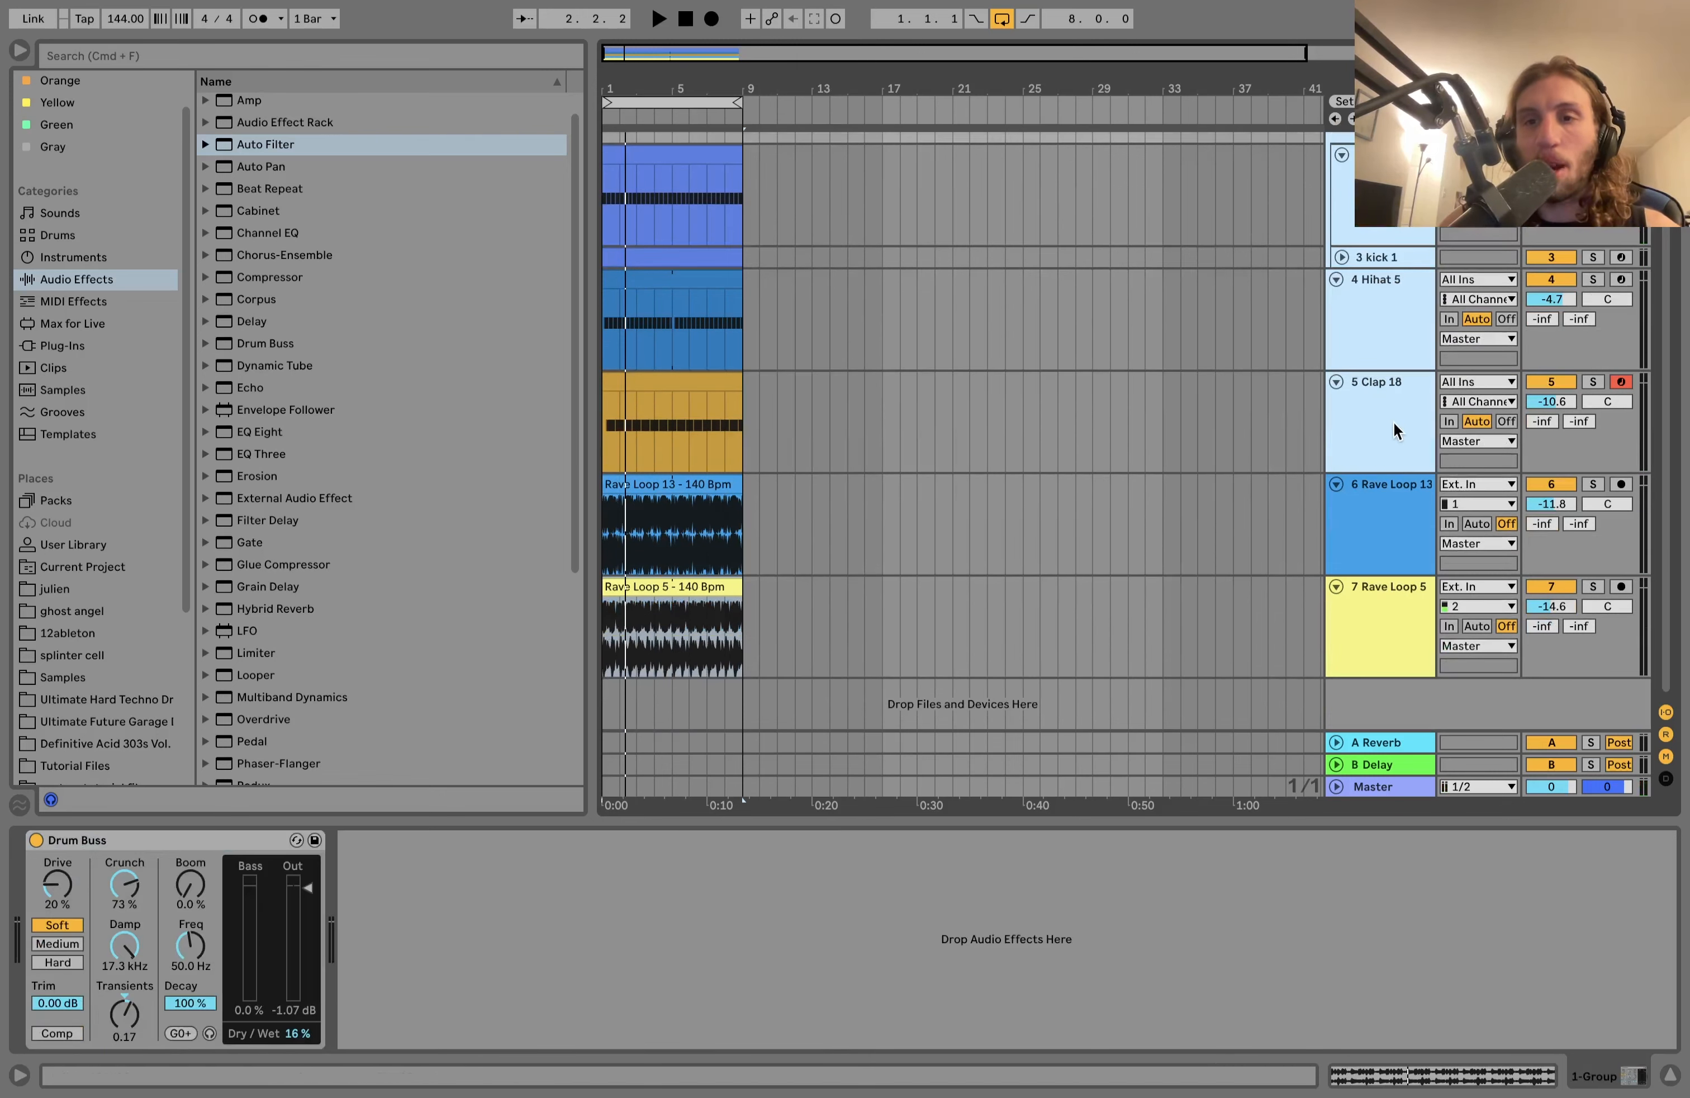
Step: Try raising the Rave Loop 13 volume to 6.0 dB and Rave Loop 5 to 3.9 dB, play it, and undo the change
click(1400, 550)
shift+click(1418, 627)
drag(1580, 609, 1580, 556)
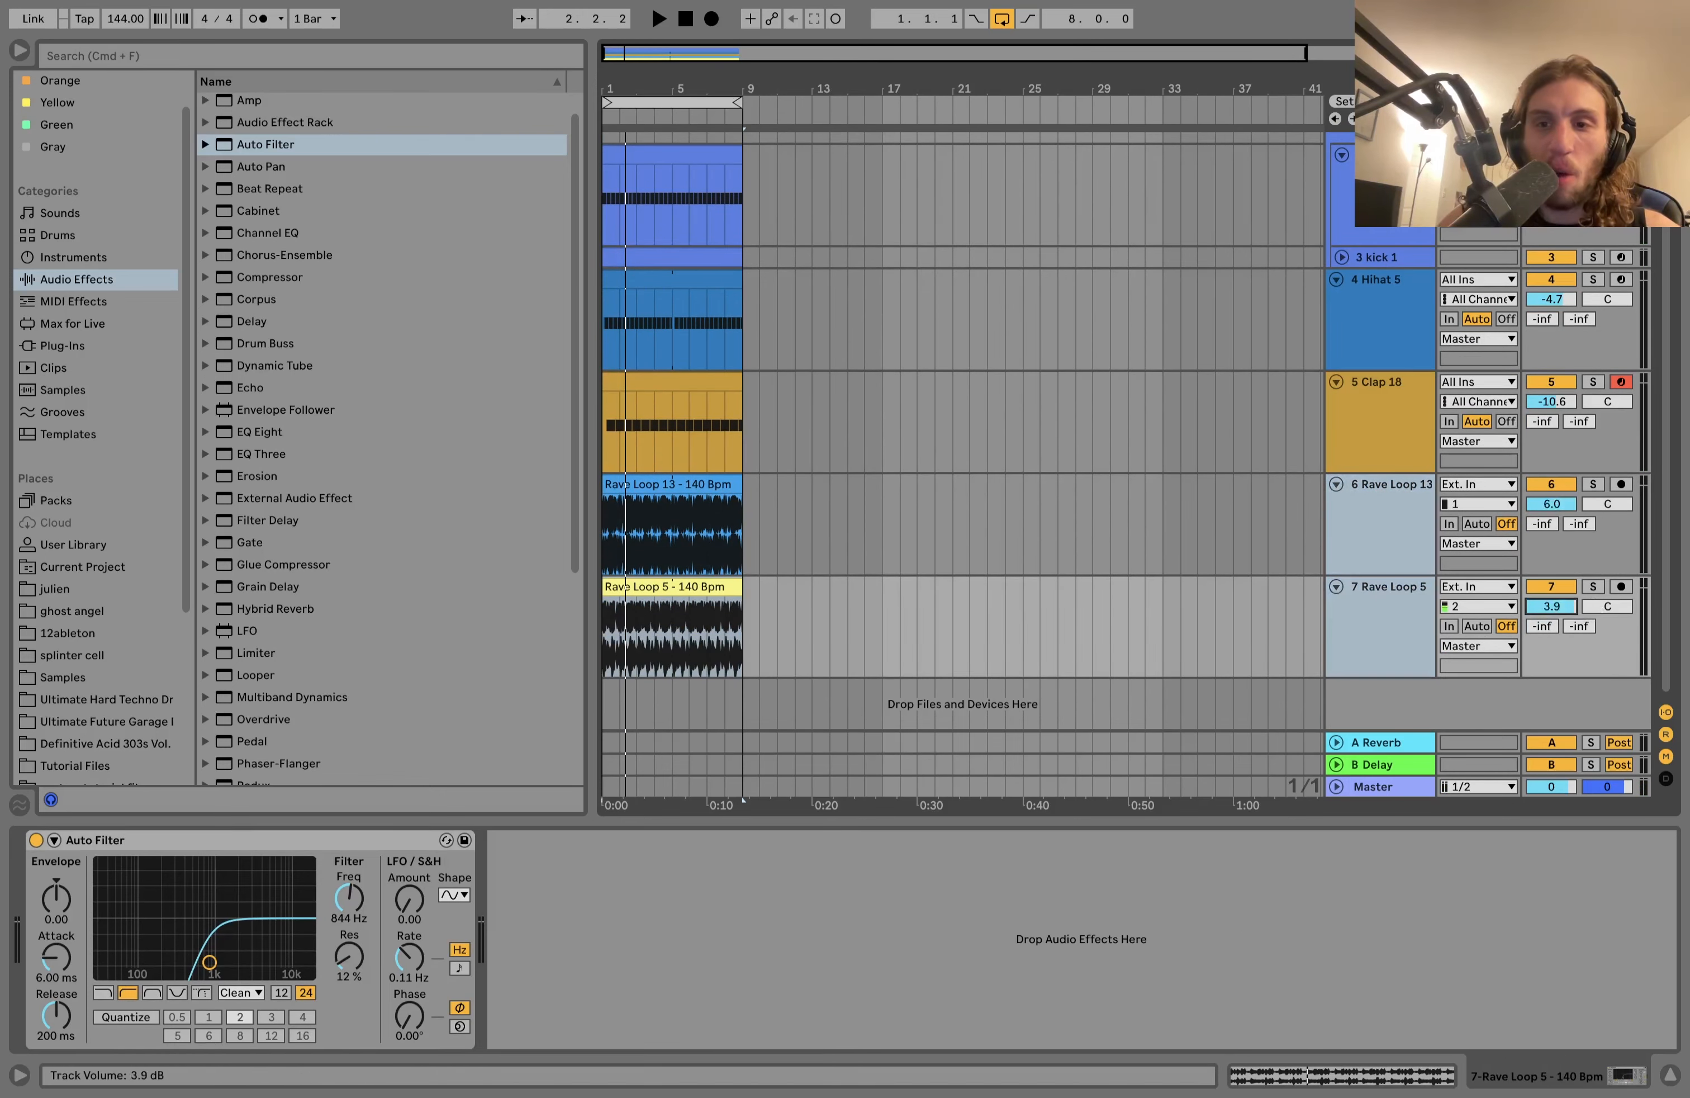
key(space)
key(space)
key(super+z)
Step: Review the kick, Hihat 5, Clap 18 and two rave loop tracks in turn and play the full beat
scroll(1365, 528, up, 2)
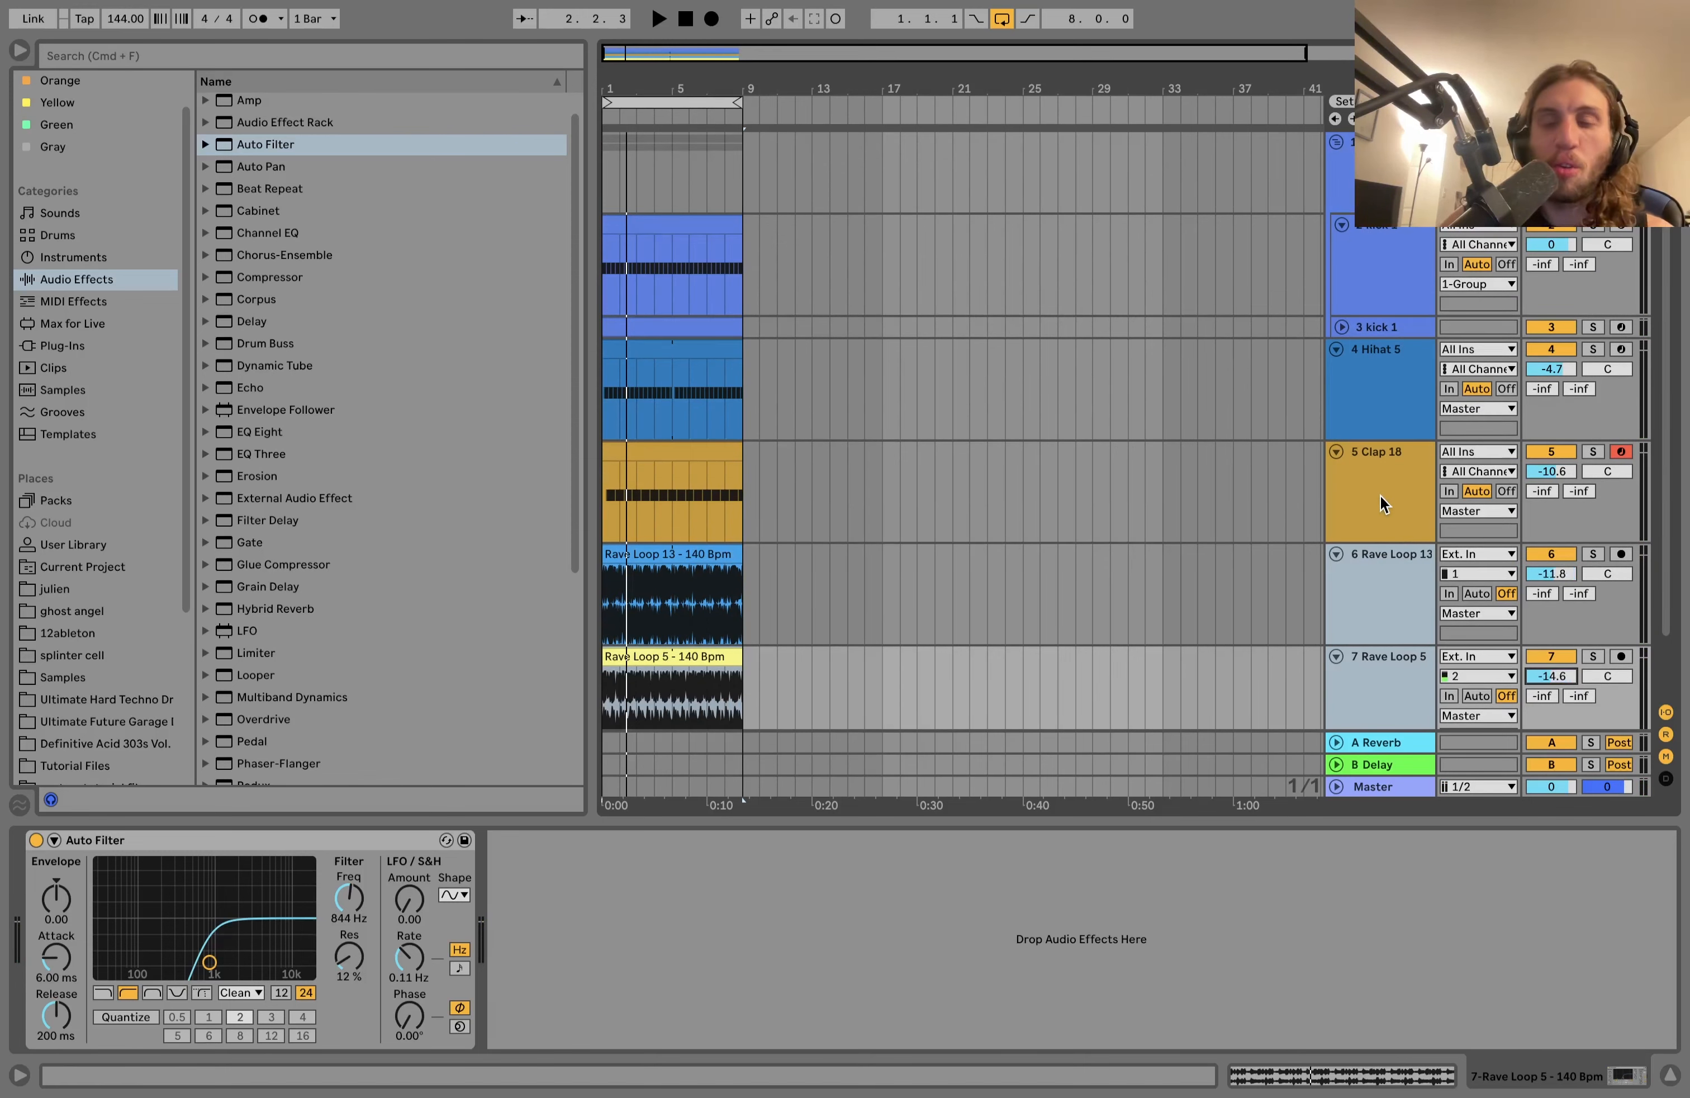
scroll(1381, 513, down, 2)
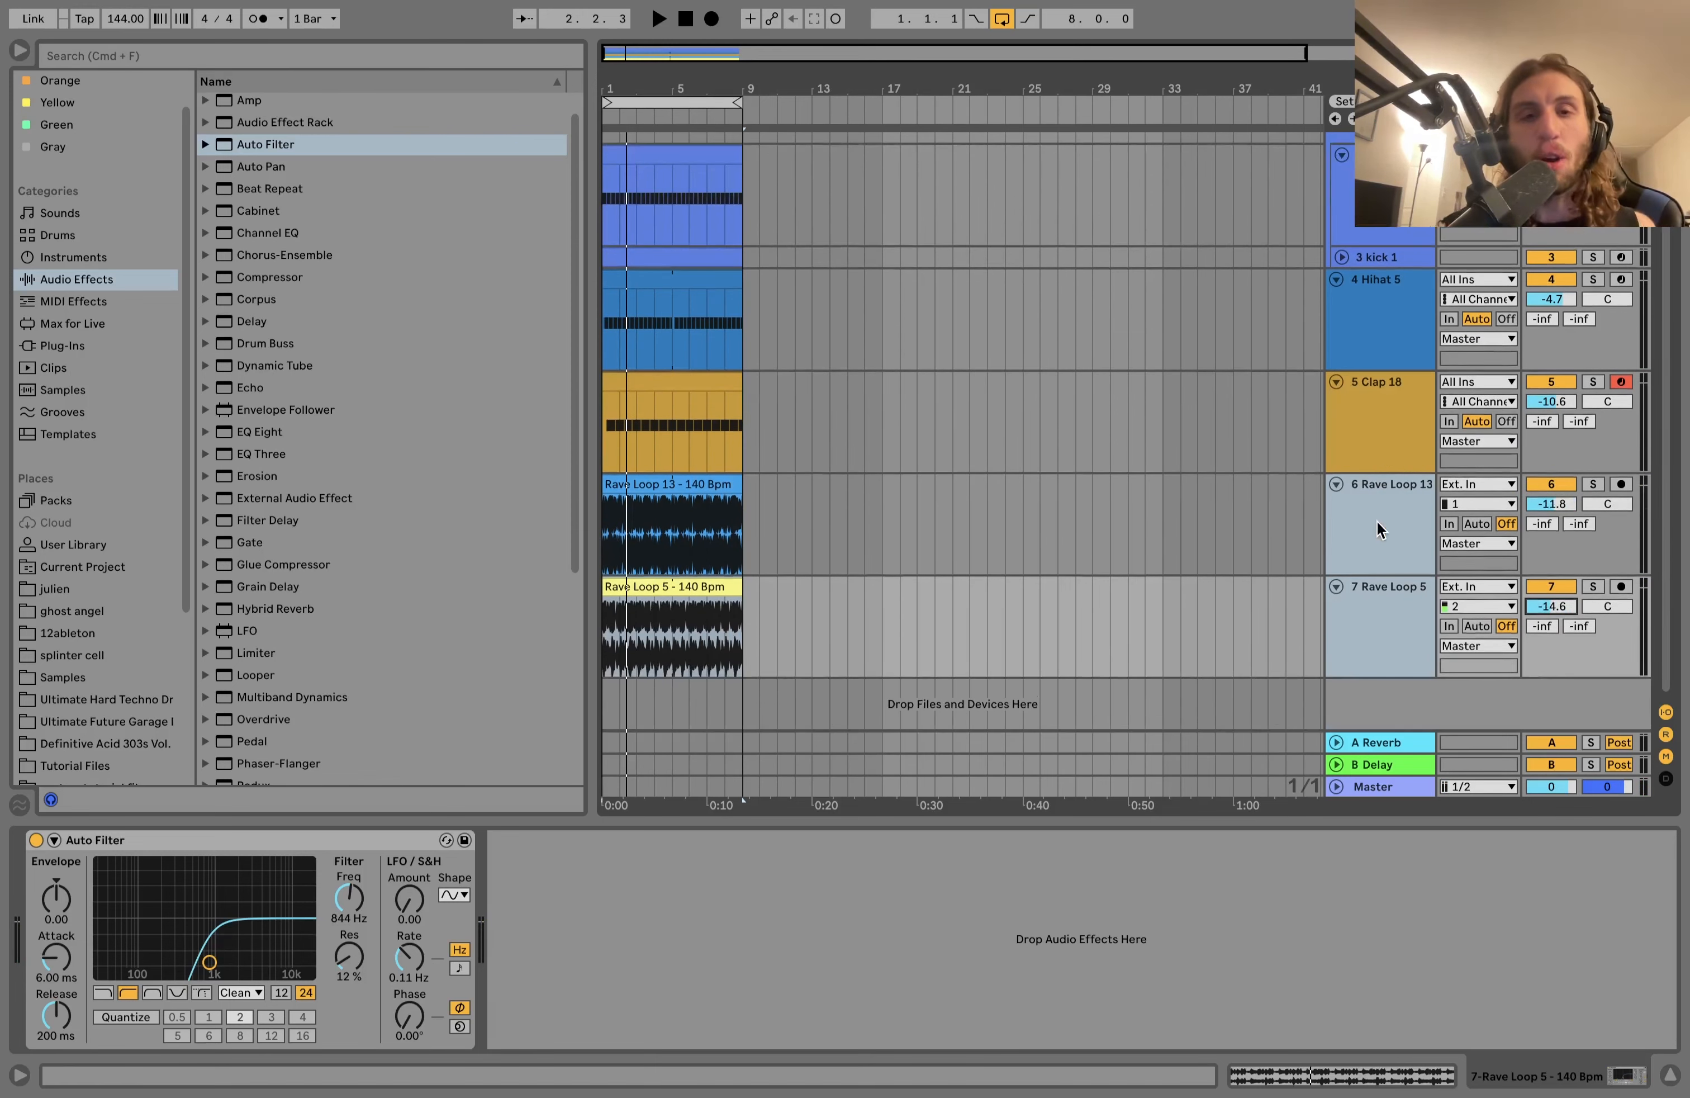
scroll(1376, 522, up, 2)
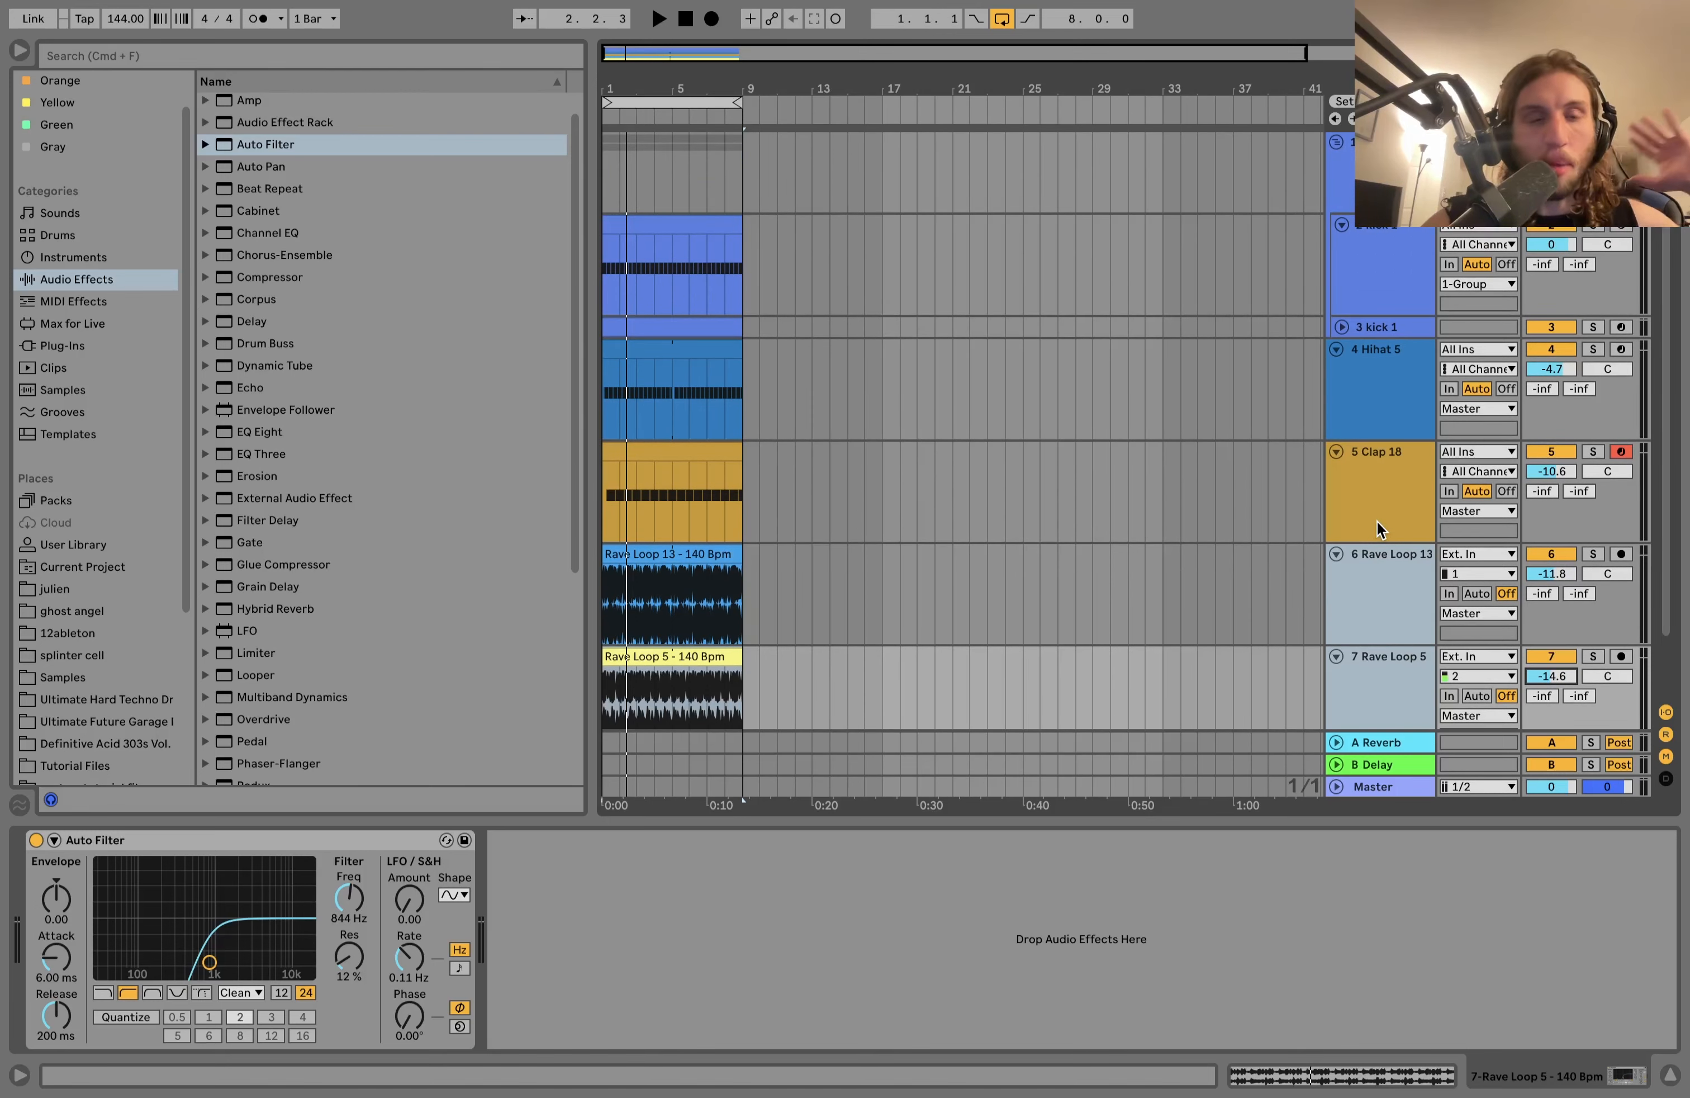
click(1398, 272)
click(1379, 401)
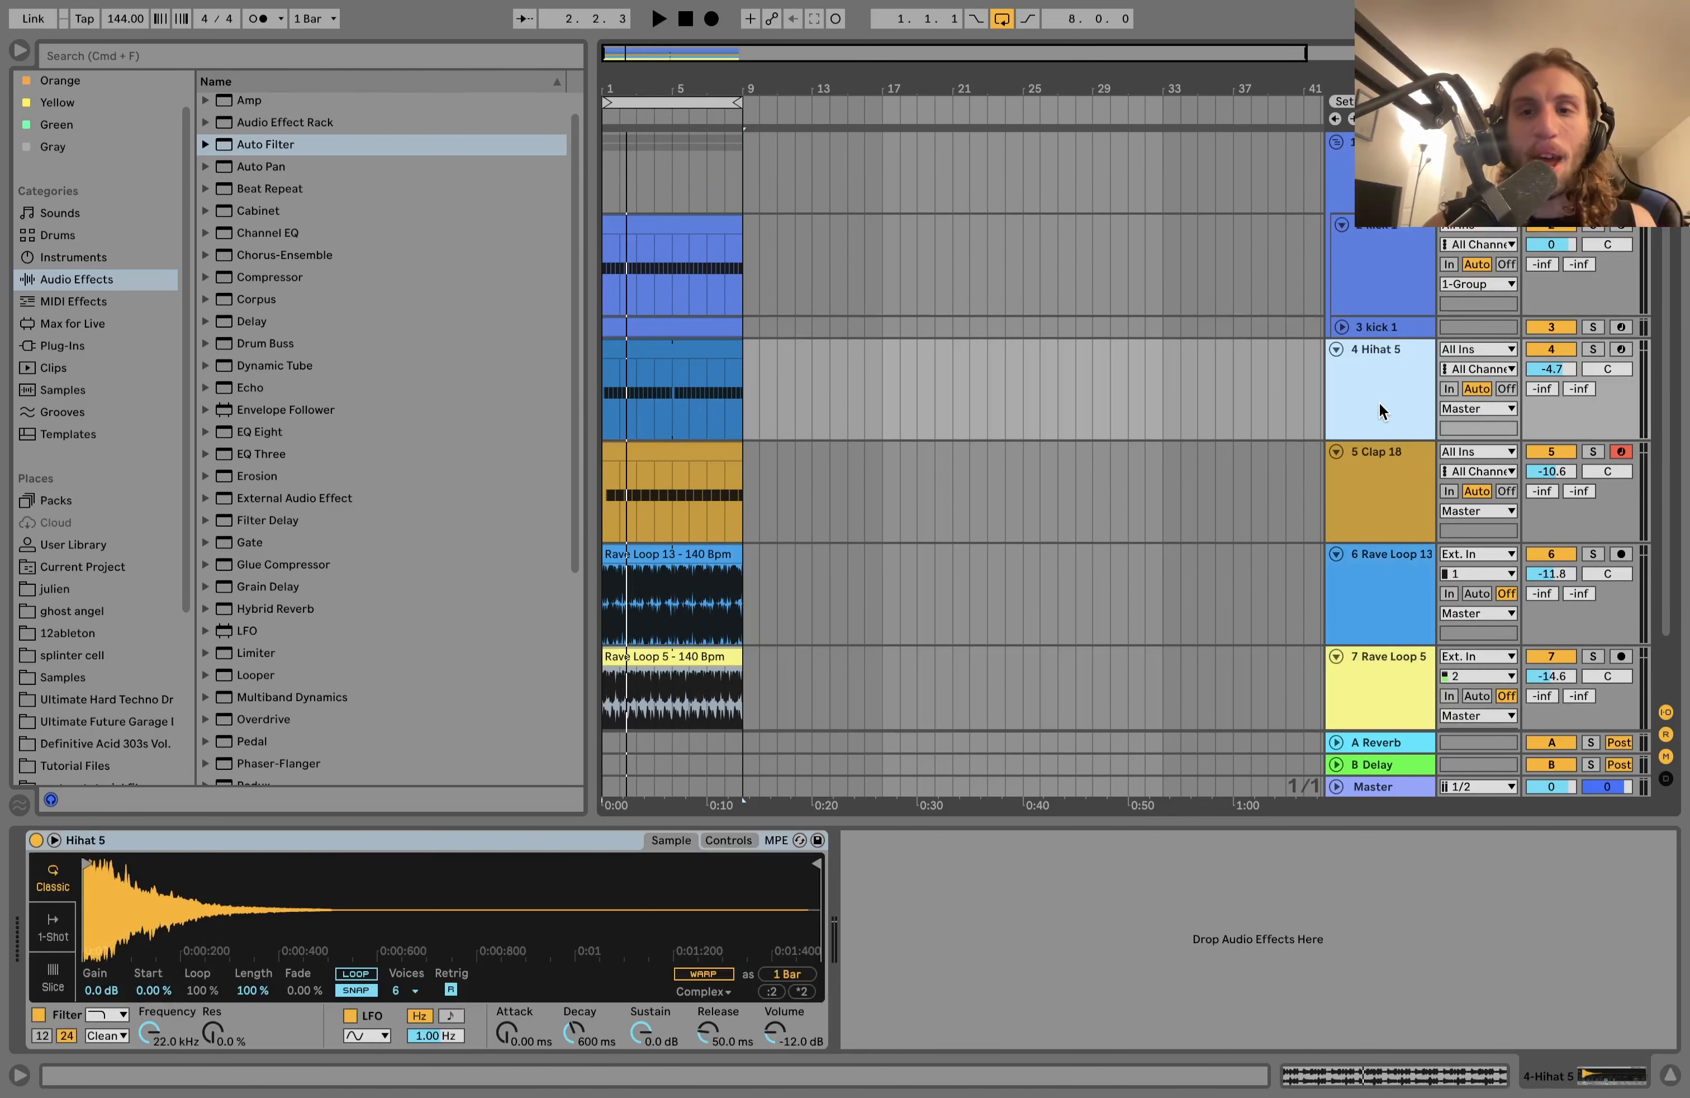
click(1376, 492)
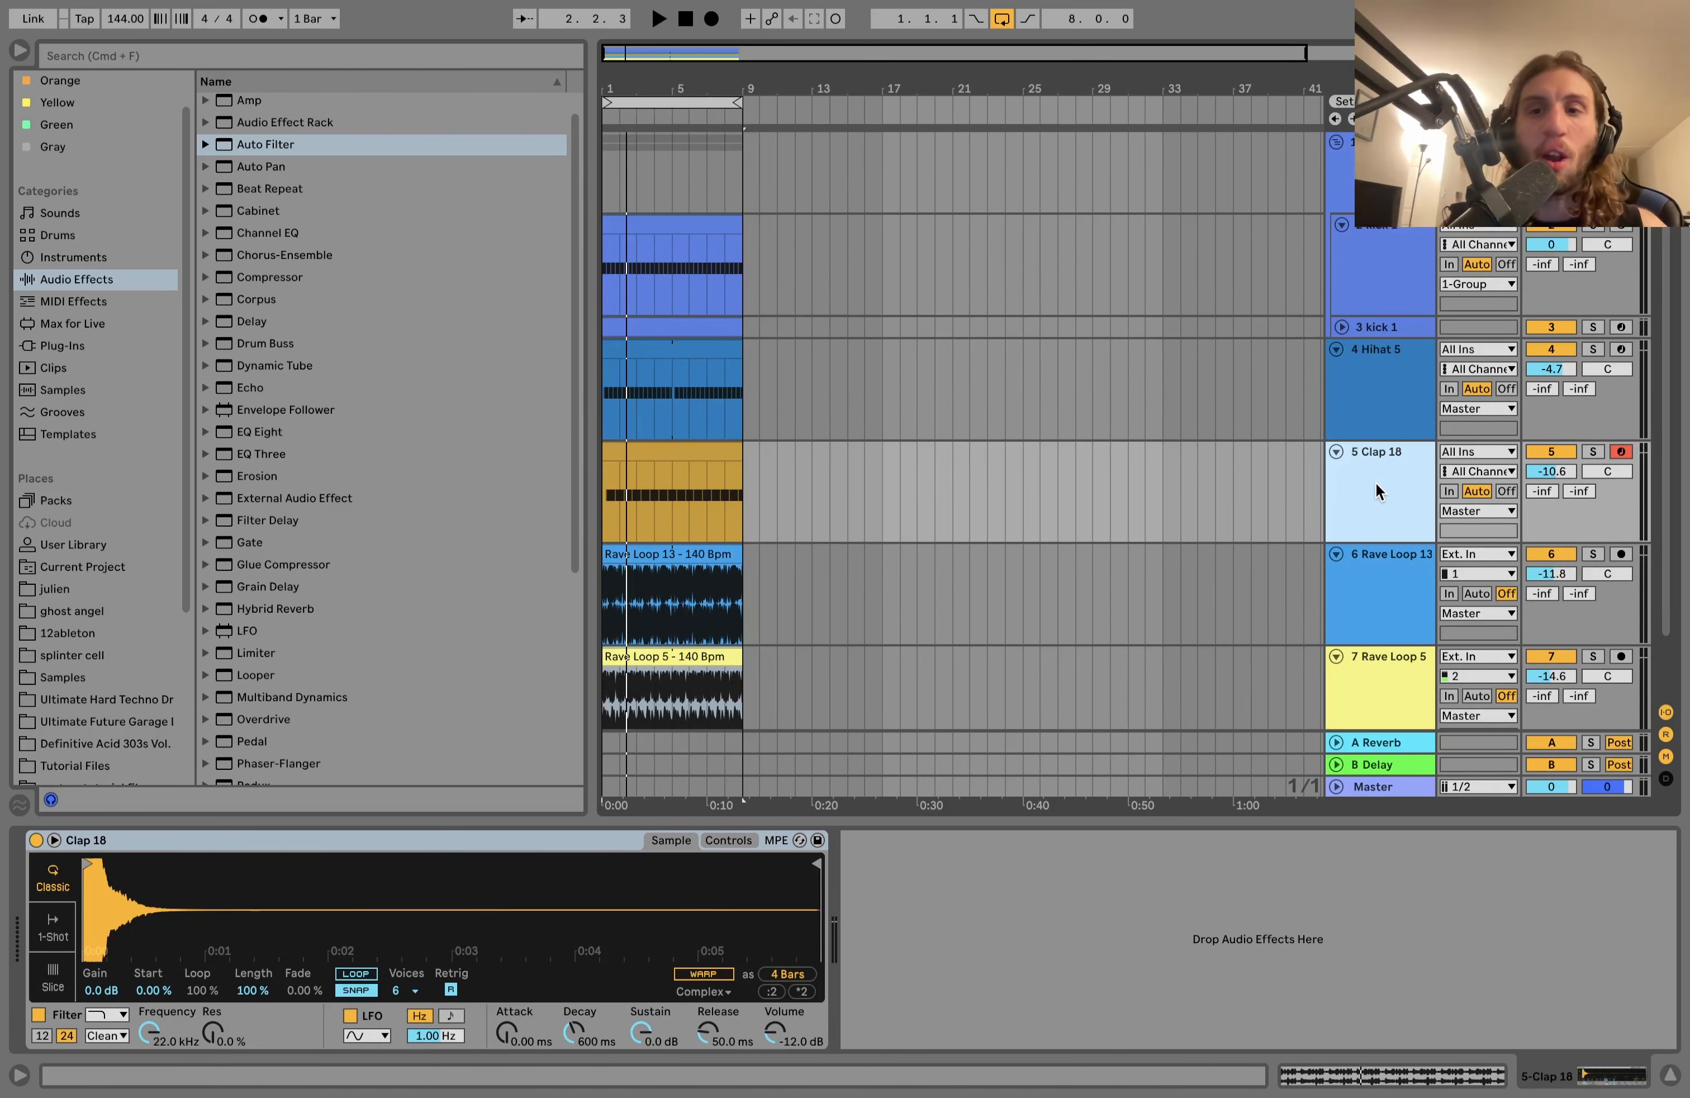
scroll(1376, 482, down, 2)
click(1376, 482)
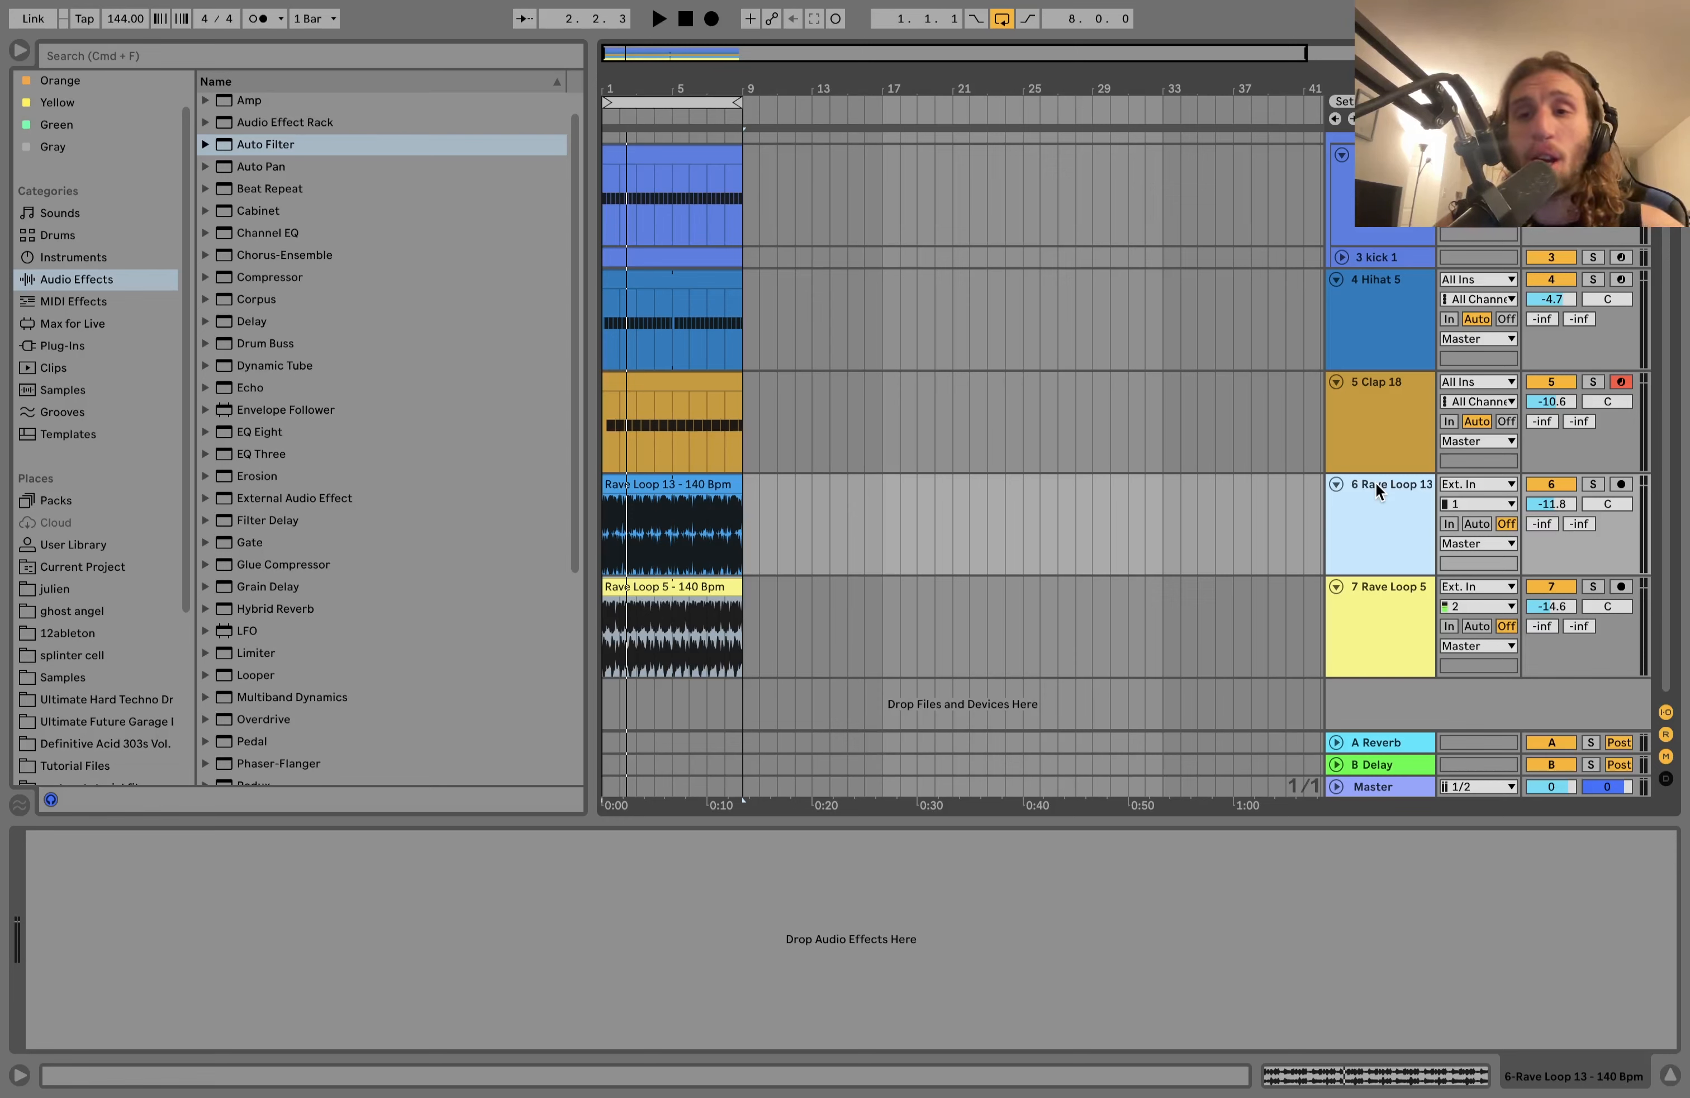
key(space)
click(1371, 588)
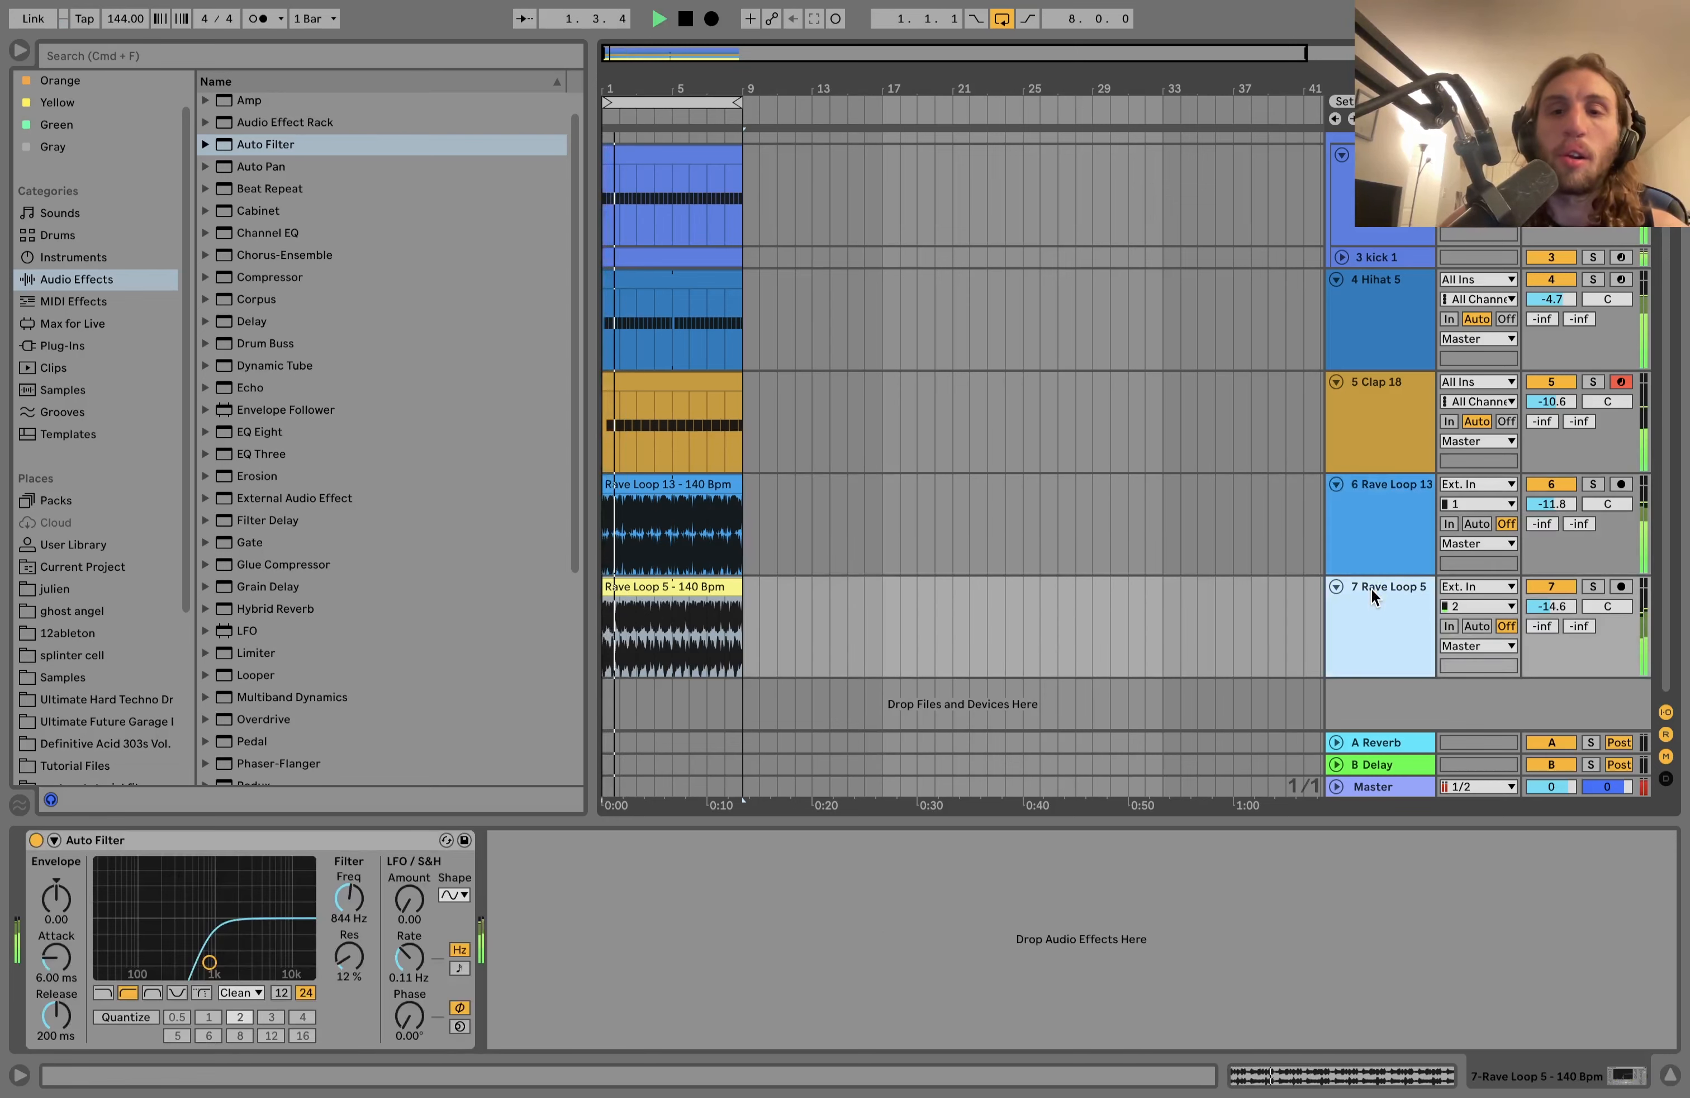
Step: Add Rave Loop 18 from the Ultimate Hard Techno folder on a new track and extend its clip to bar 9
click(691, 627)
scroll(100, 570, down, 4)
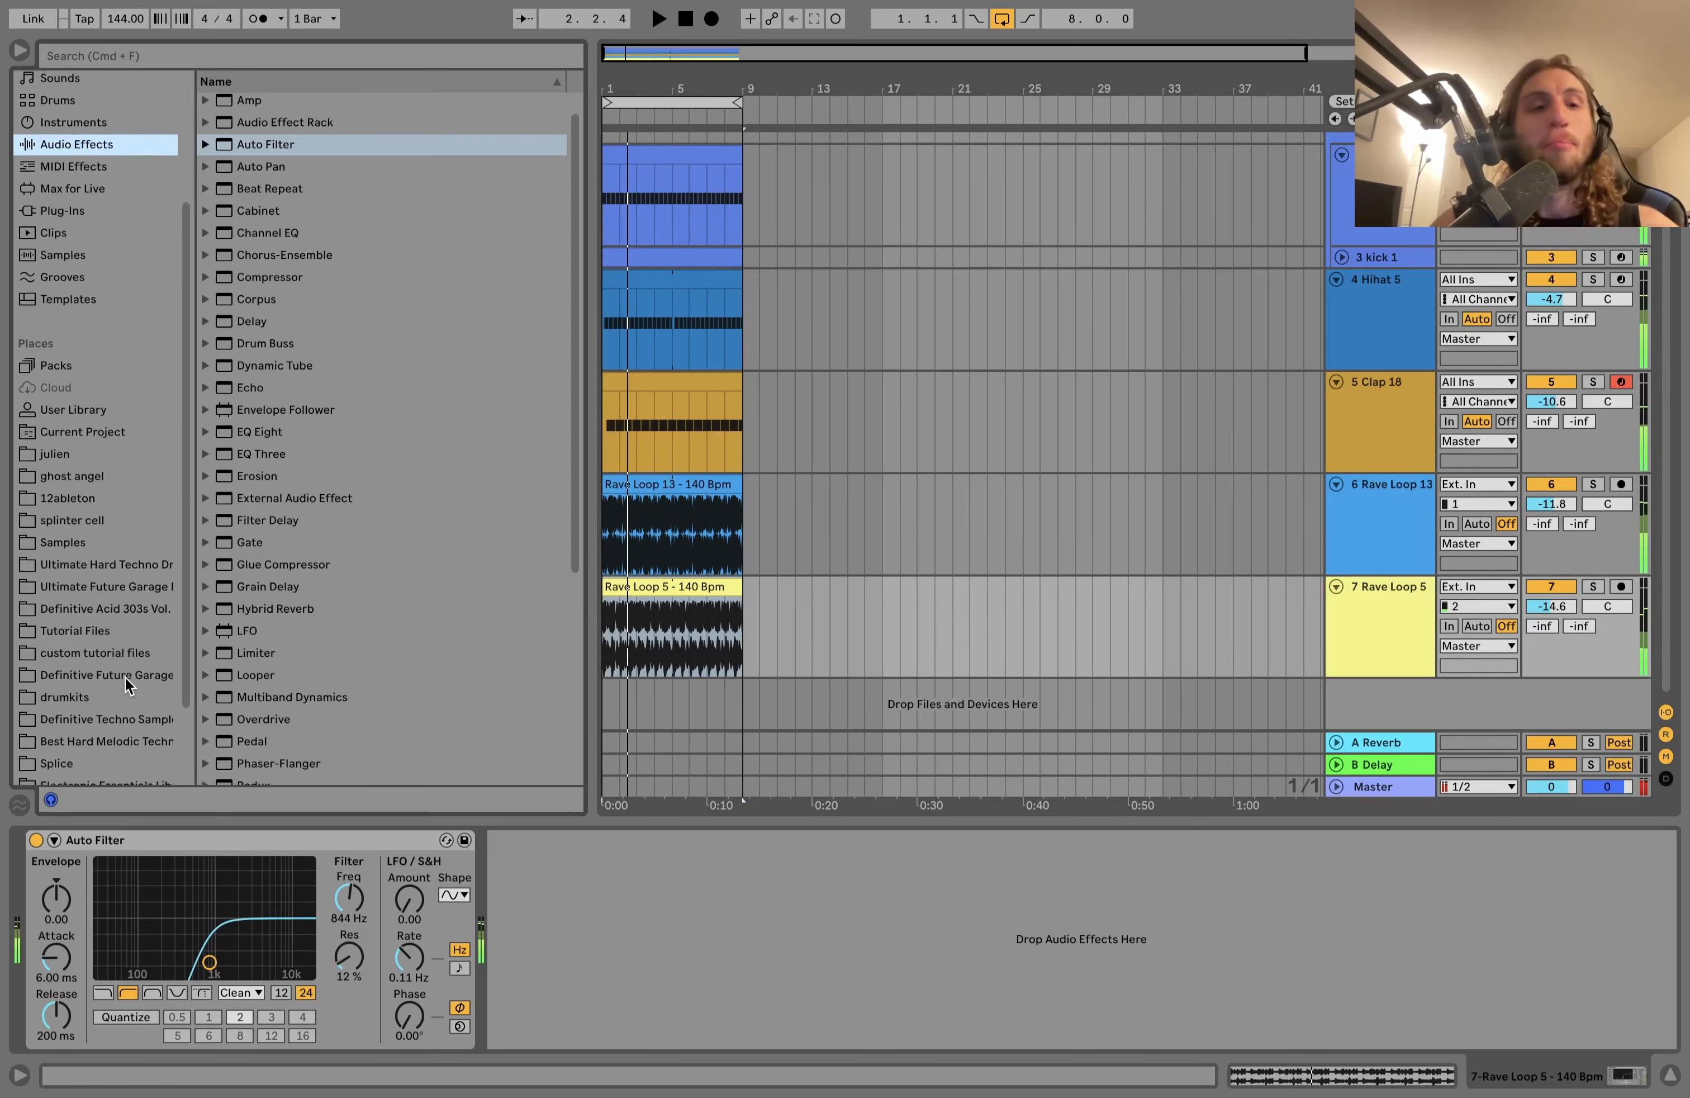
click(97, 559)
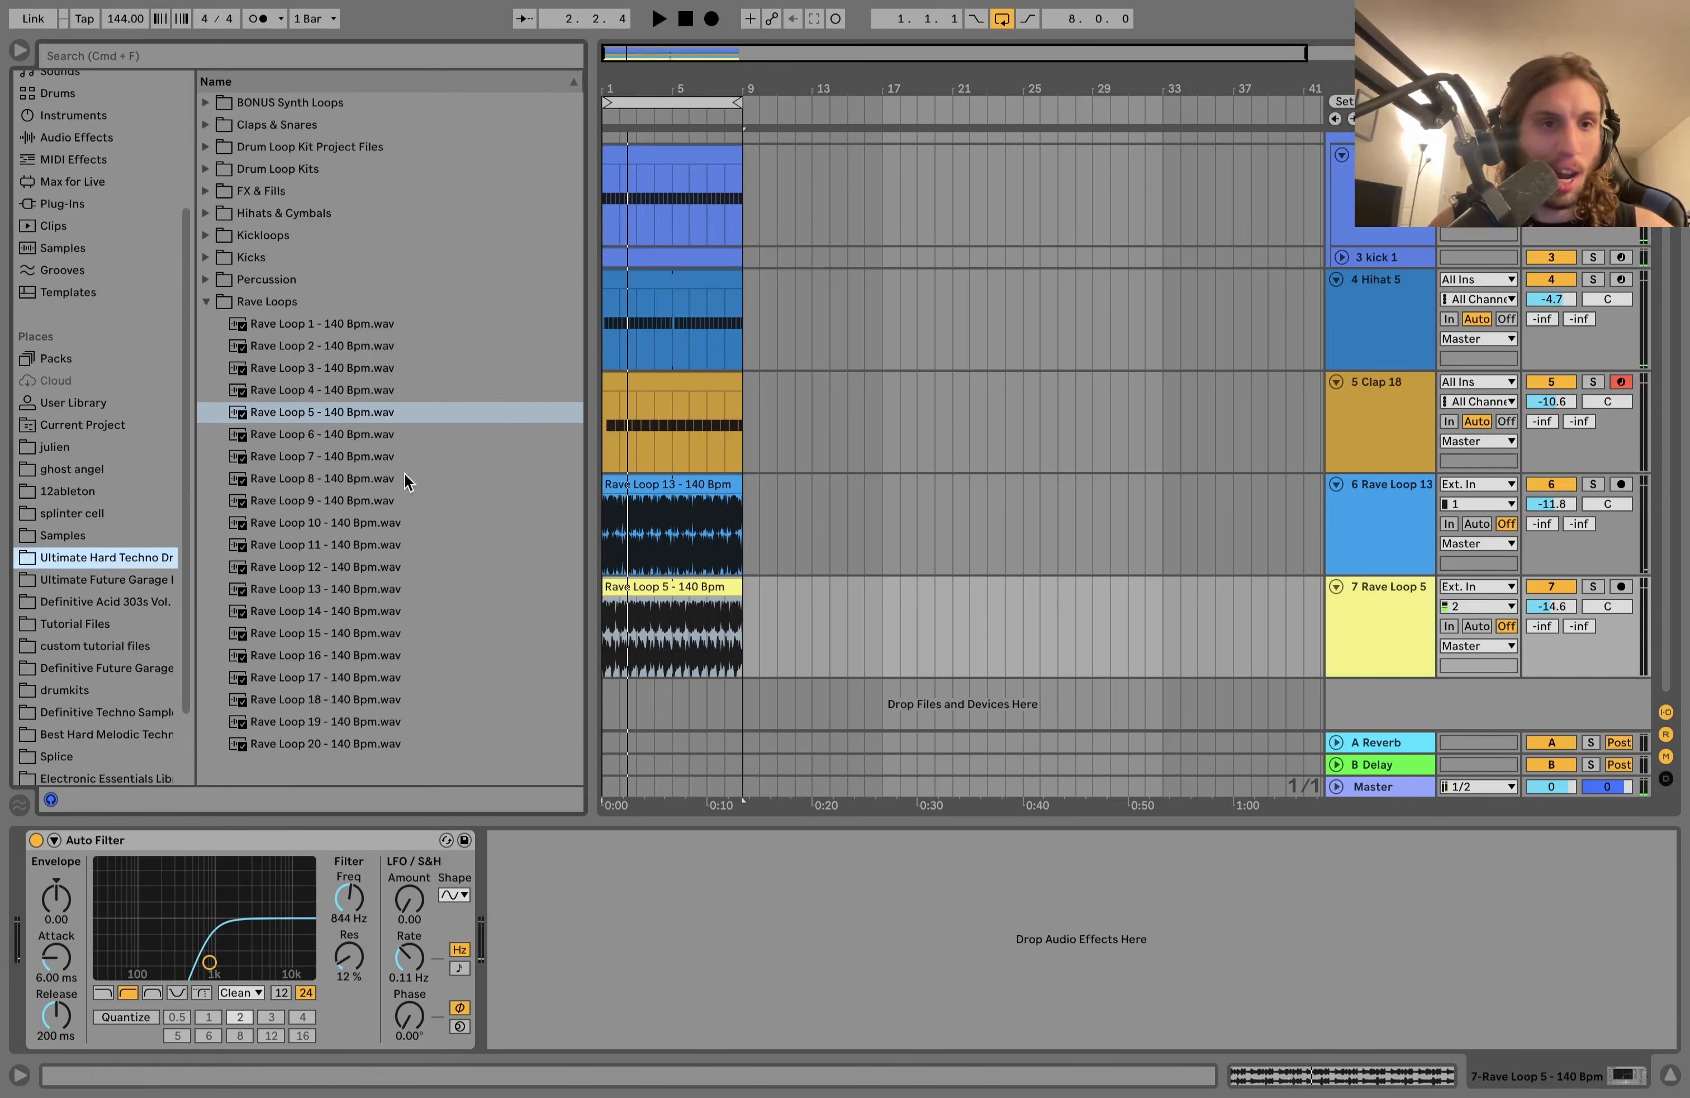
click(342, 744)
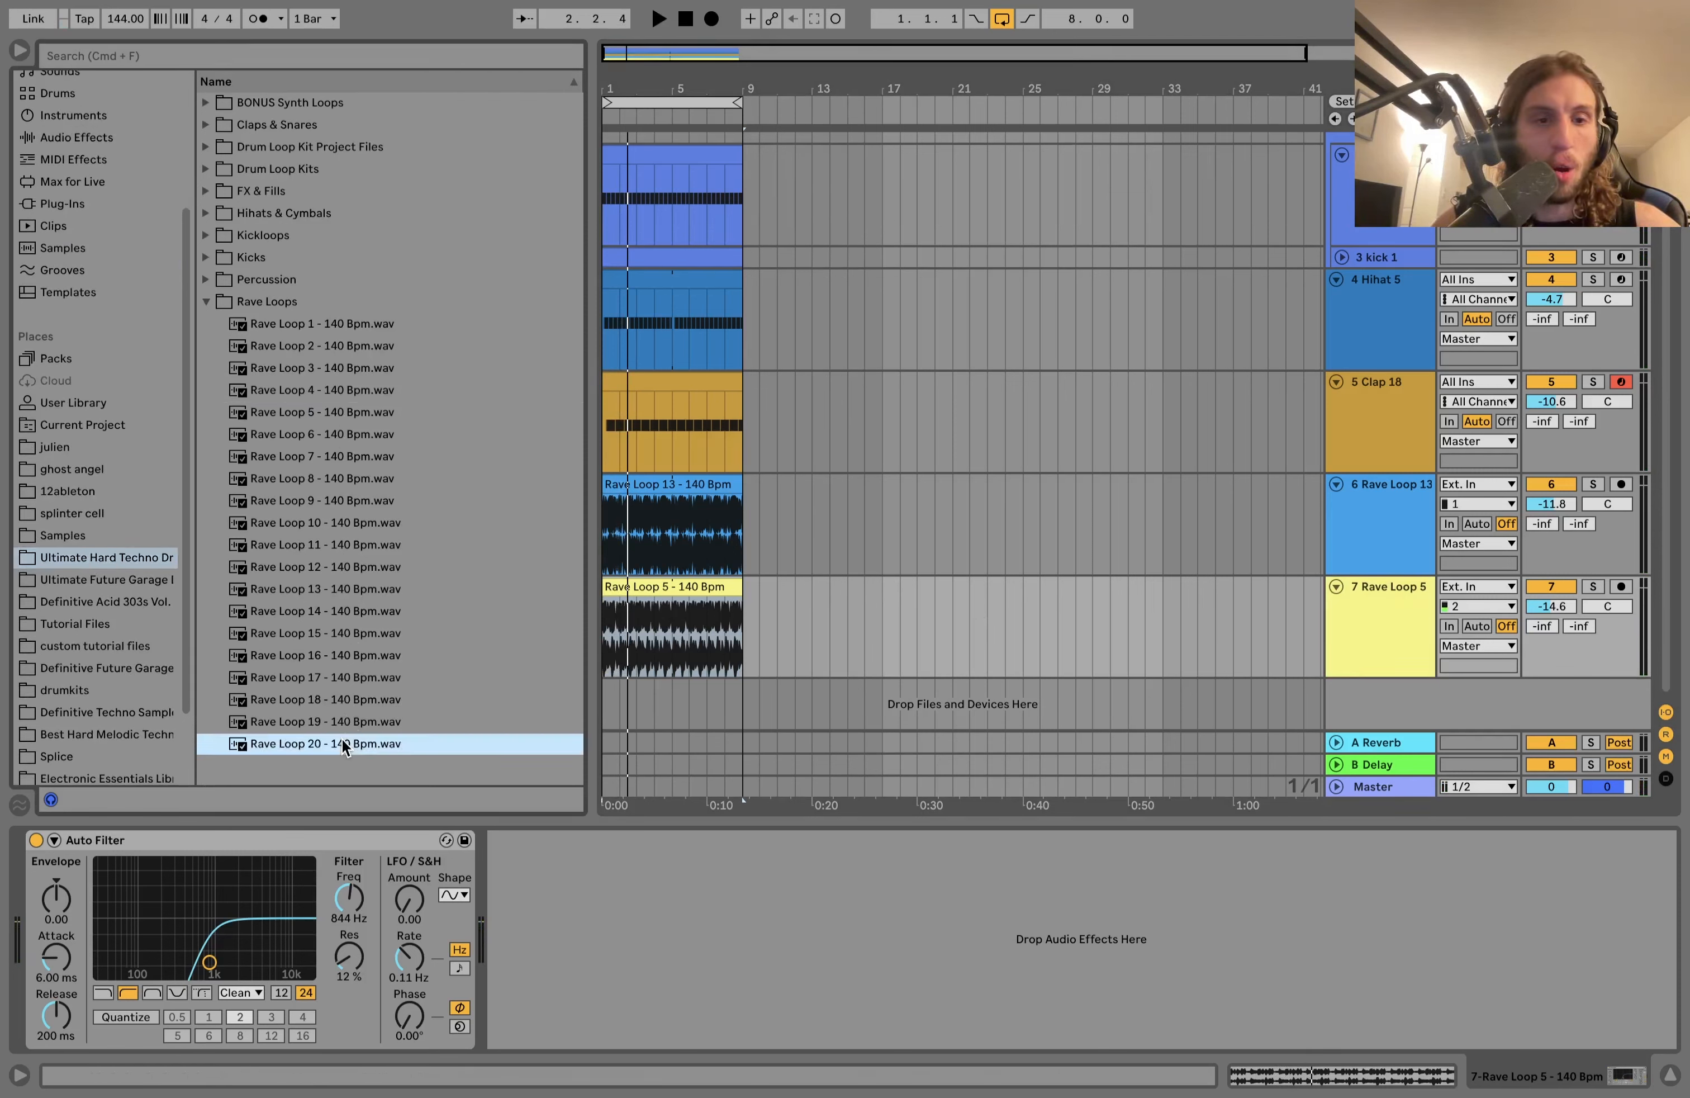
key(Up)
key(Up)
drag(342, 699, 607, 704)
drag(671, 640, 742, 640)
Step: Set the Rave Loop 18 track volume to -13.7 dB while playing the full beat
key(space)
click(1551, 659)
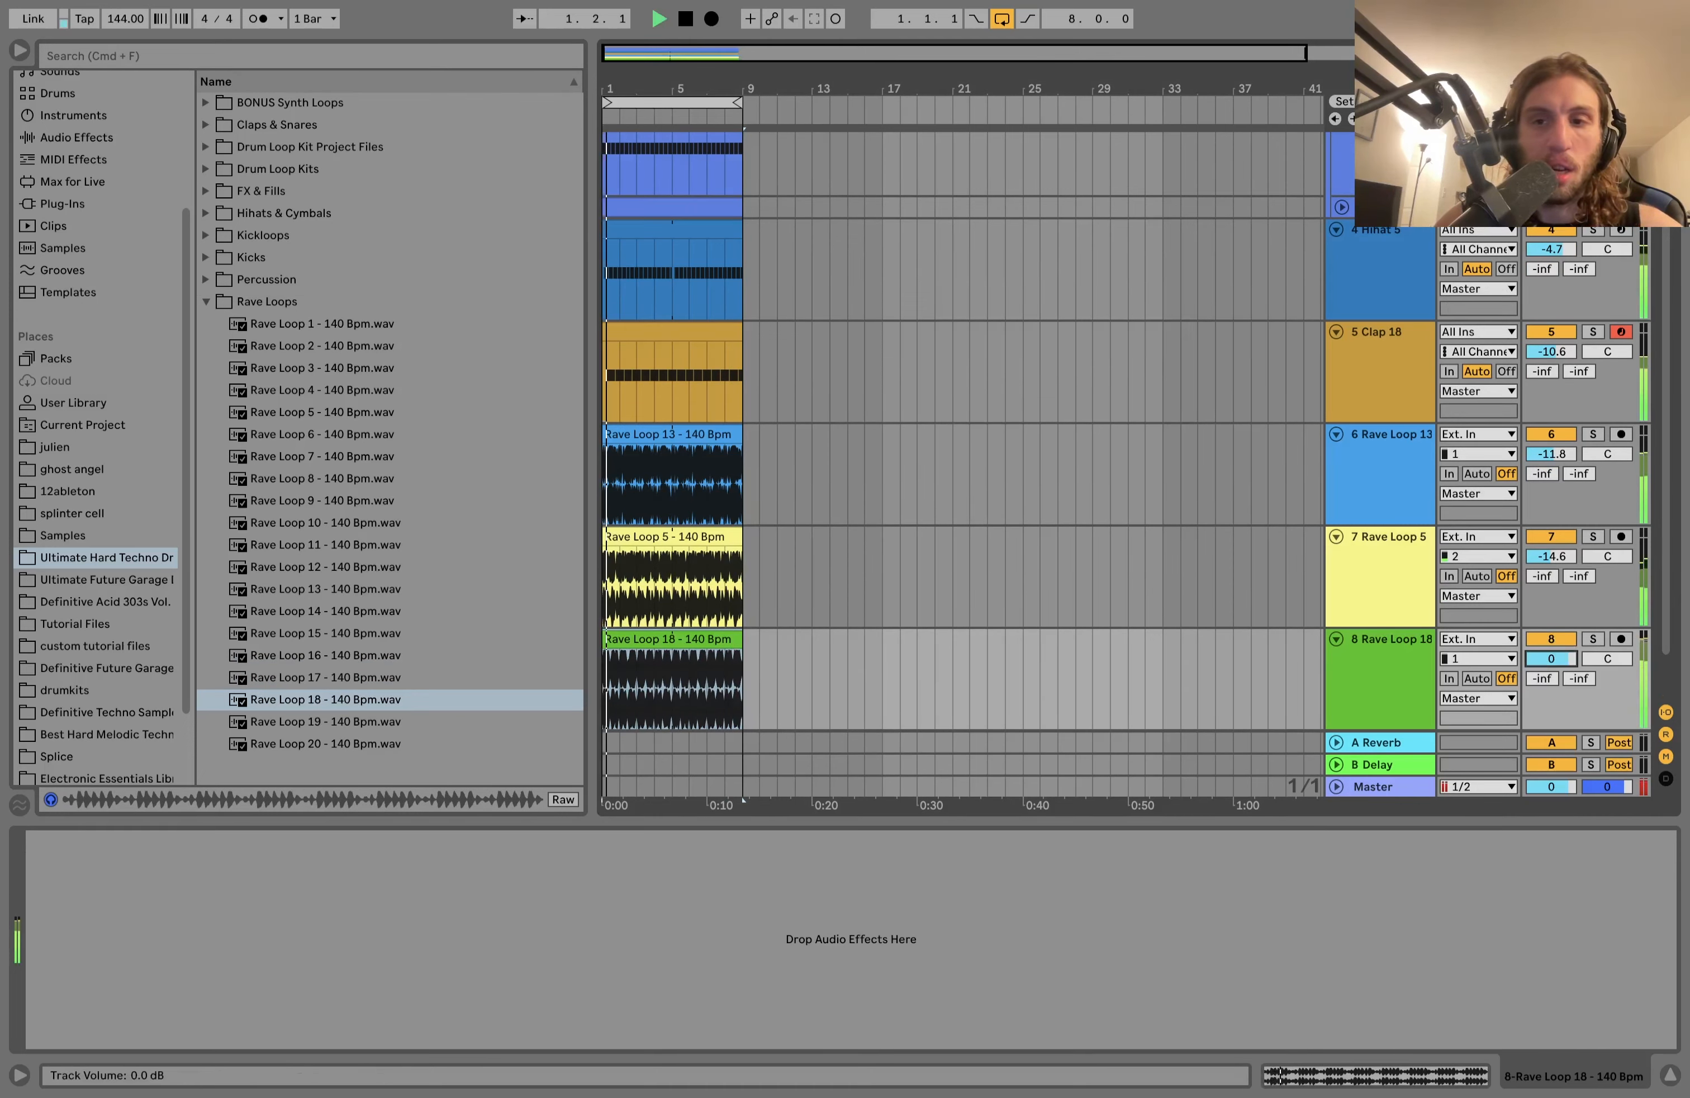
drag(1560, 657, 1561, 713)
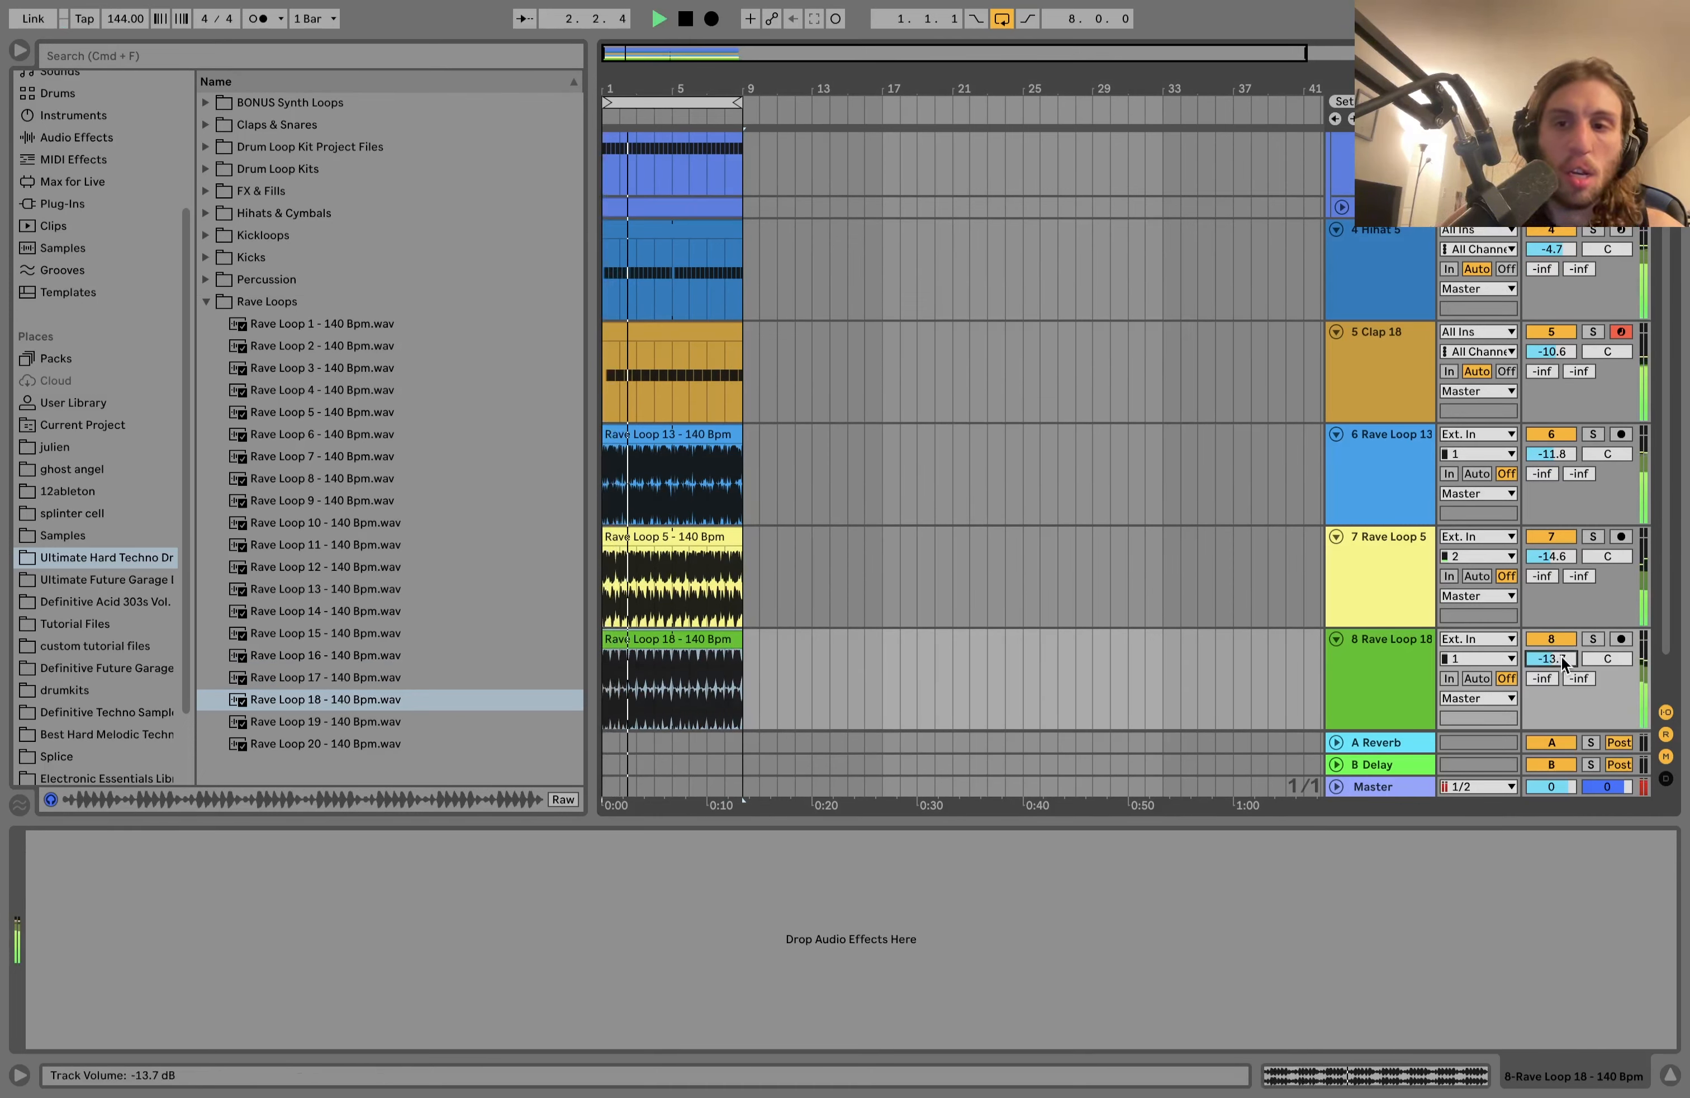
click(1402, 656)
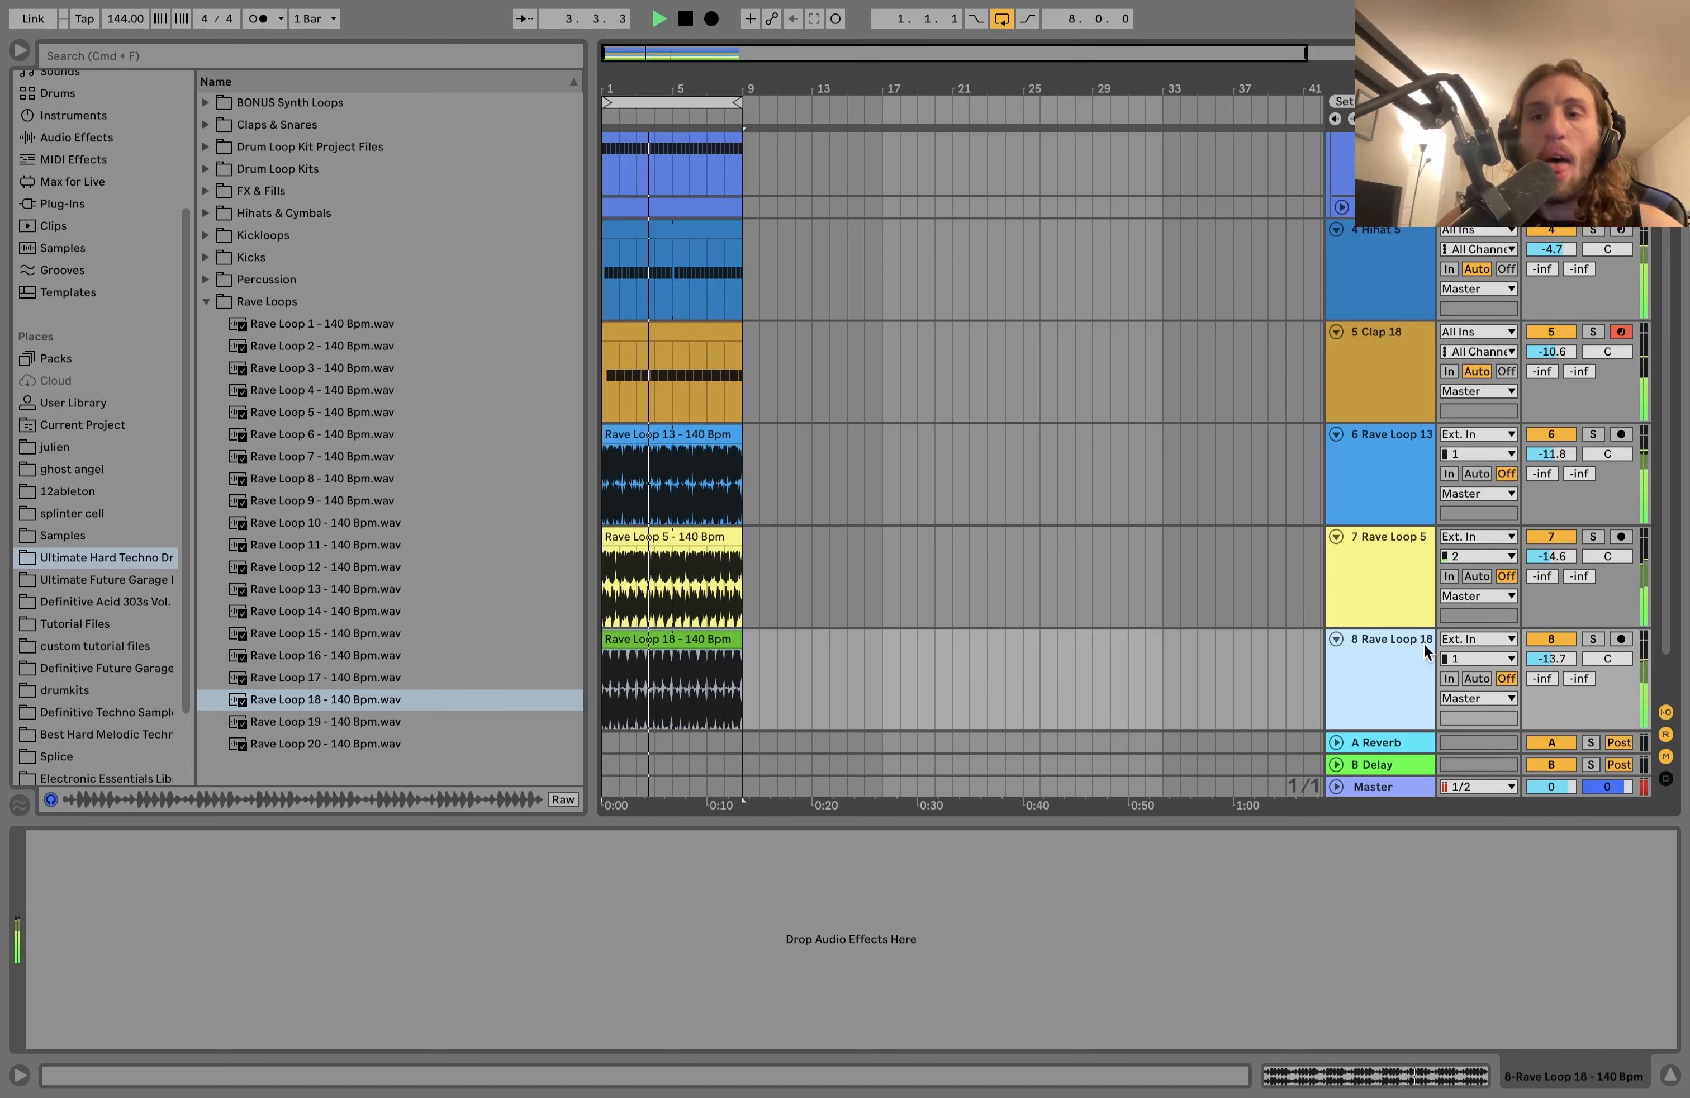
scroll(1423, 643, up, 3)
key(space)
Step: Select and solo the Rave Loop 13, Rave Loop 5 and Rave Loop 18 tracks and play them together
shift+click(1398, 567)
scroll(1397, 565, up, 1)
scroll(1397, 565, down, 3)
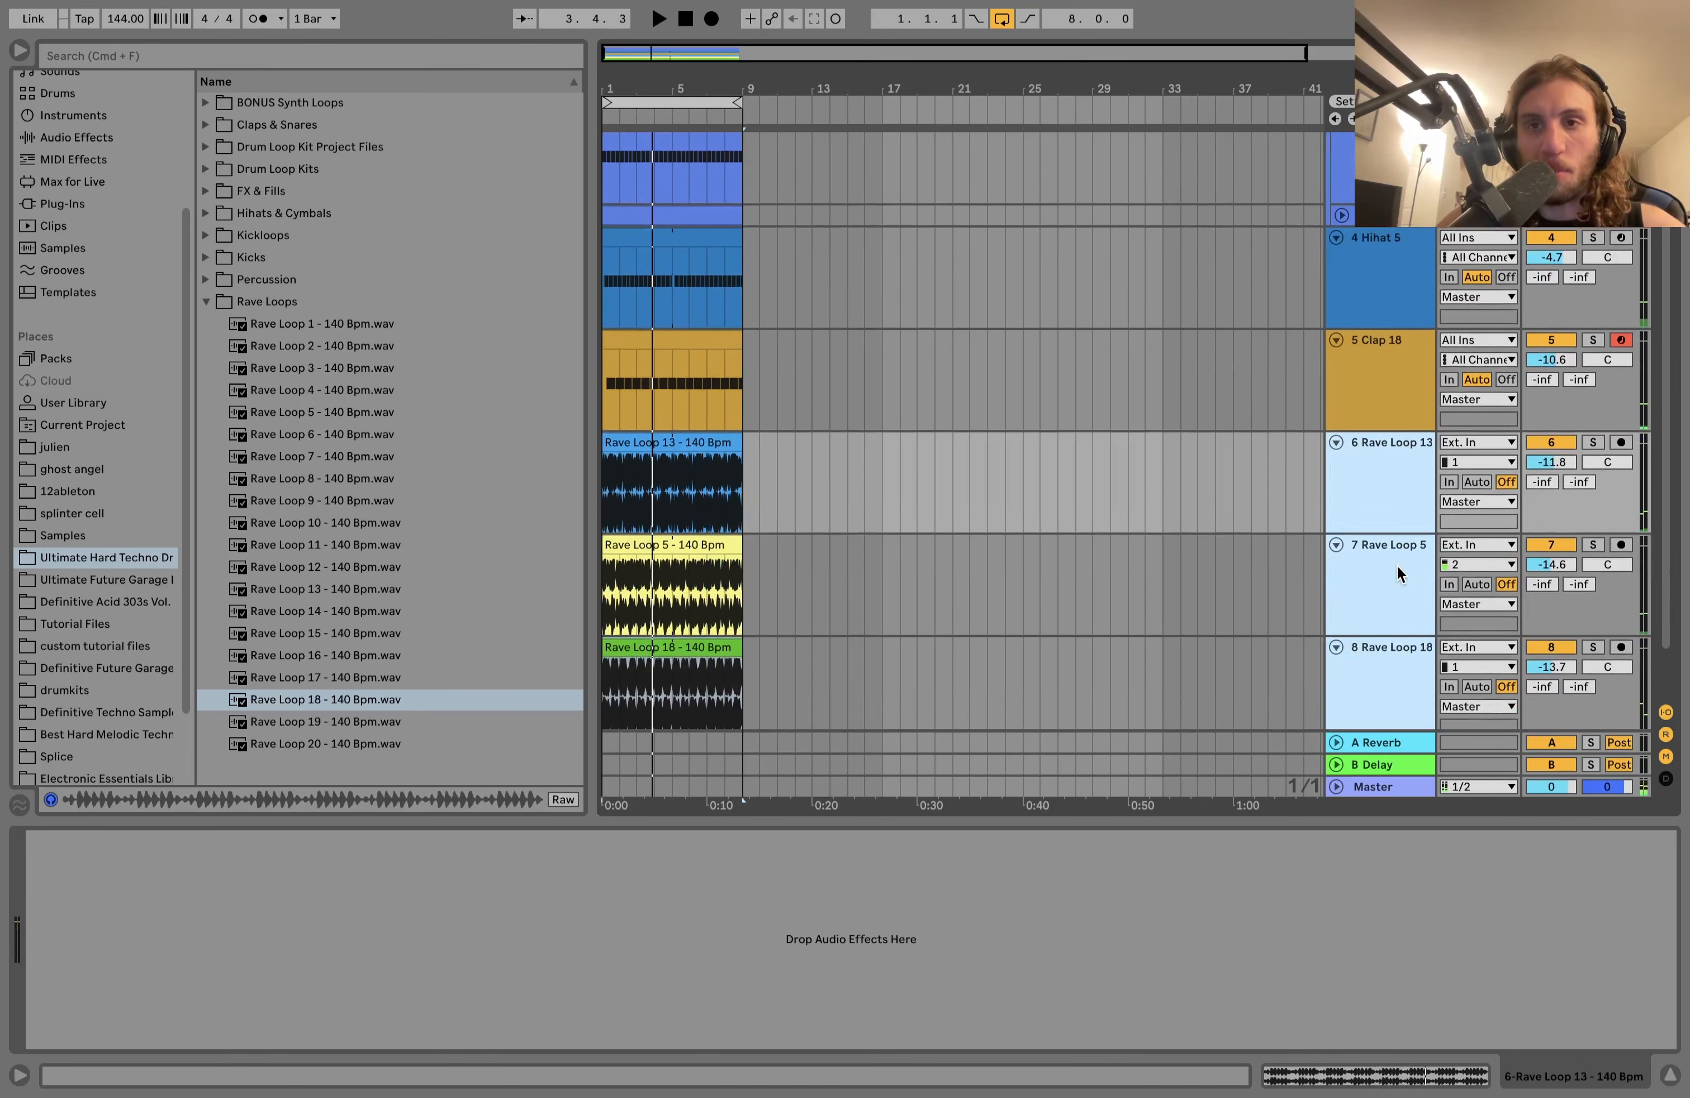
scroll(1397, 565, up, 3)
click(1593, 554)
key(space)
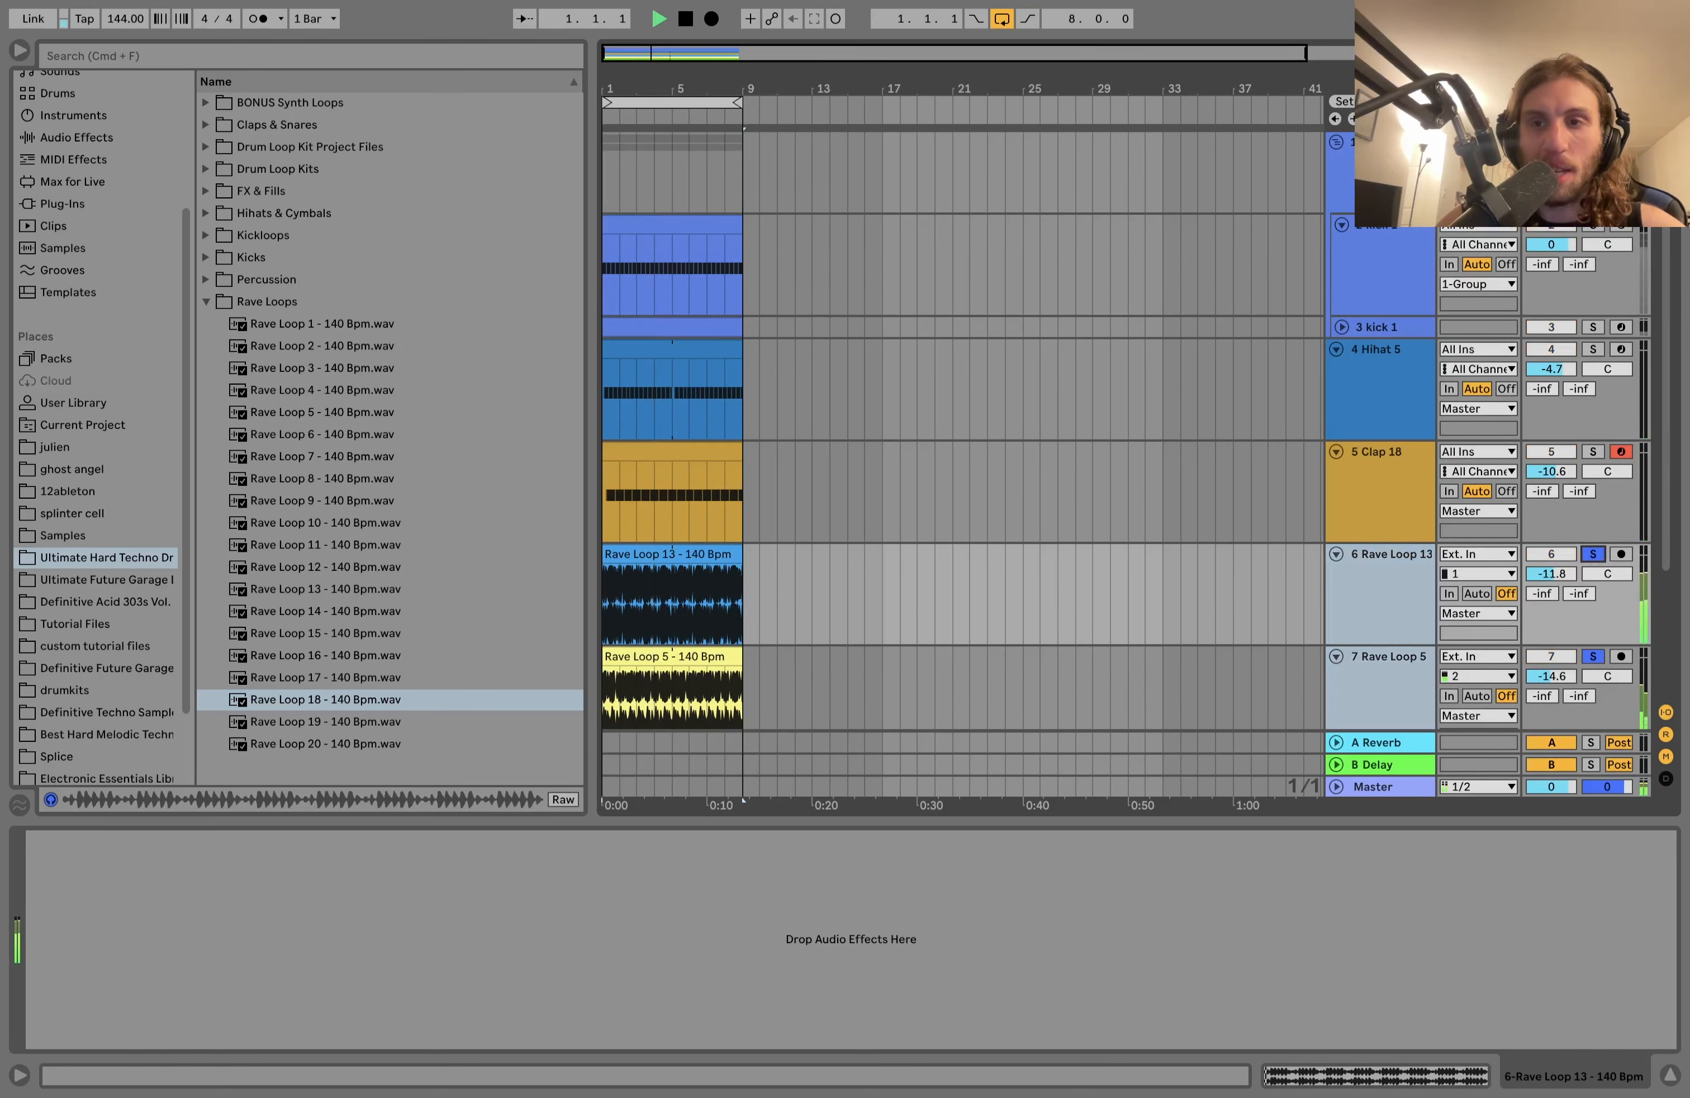
scroll(962, 456, down, 3)
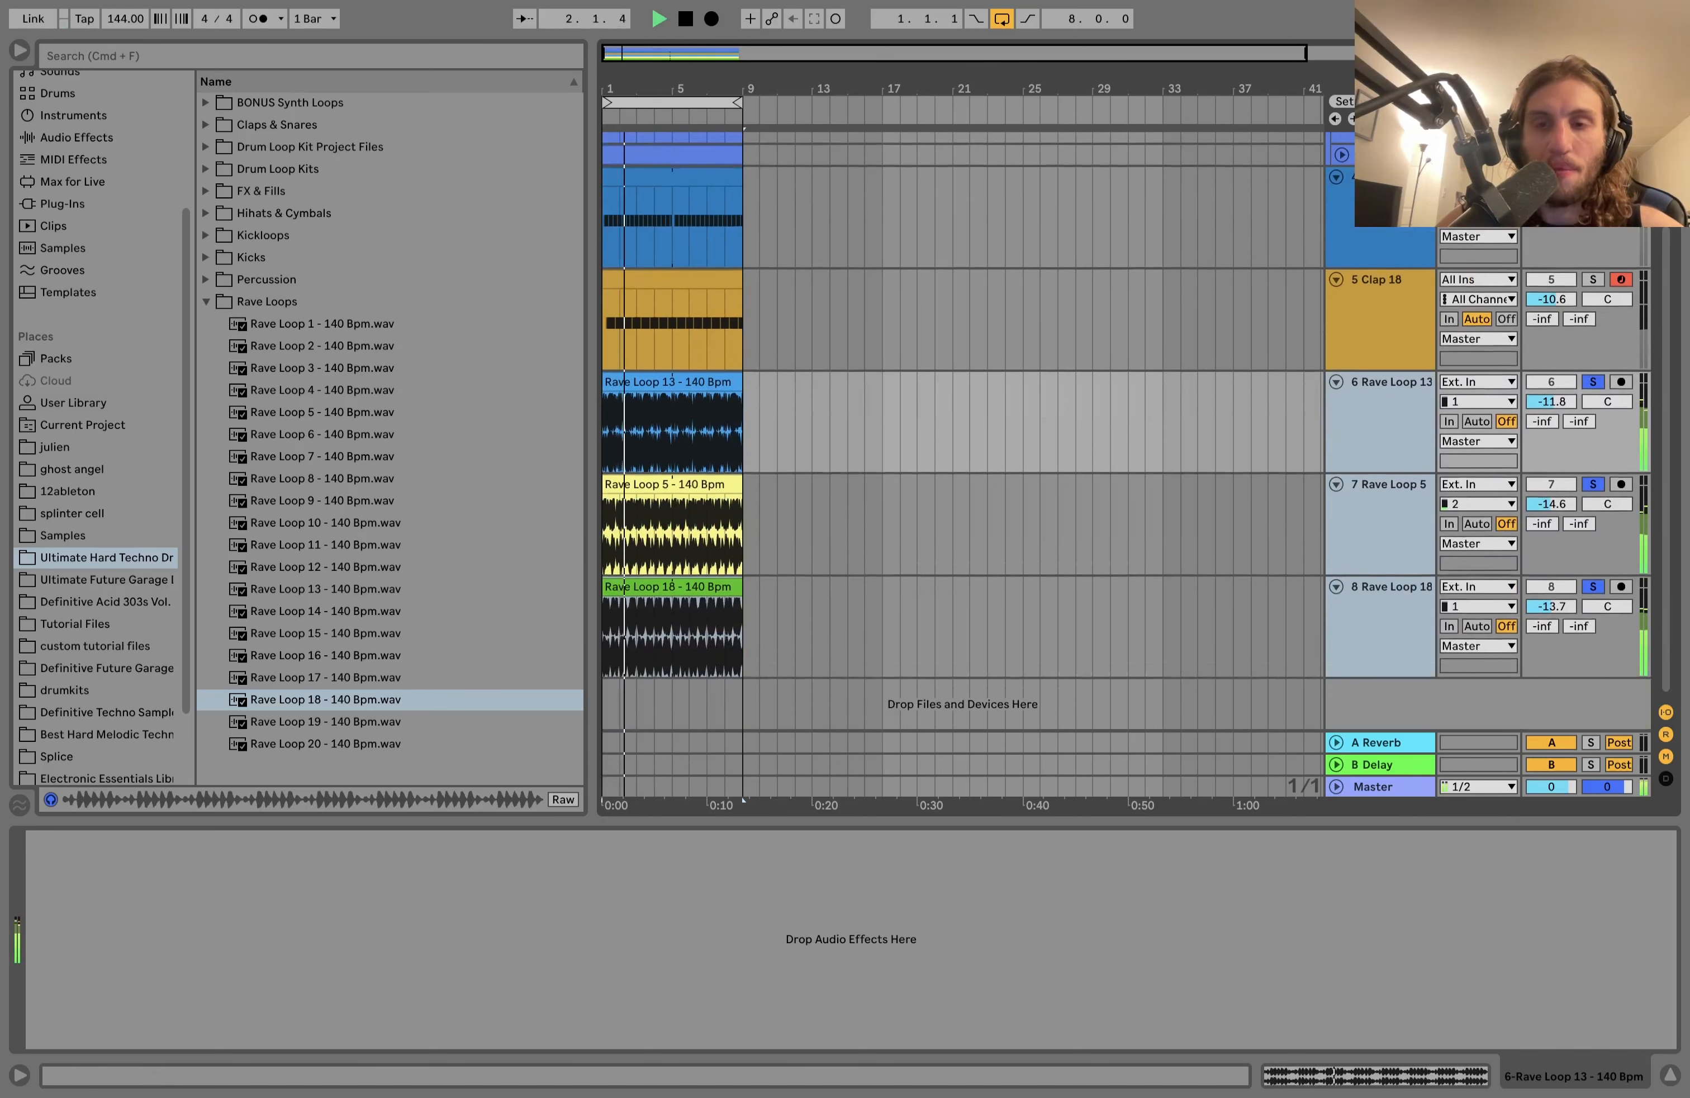
Step: Stop playback and group the three rave loop tracks
click(1379, 398)
key(space)
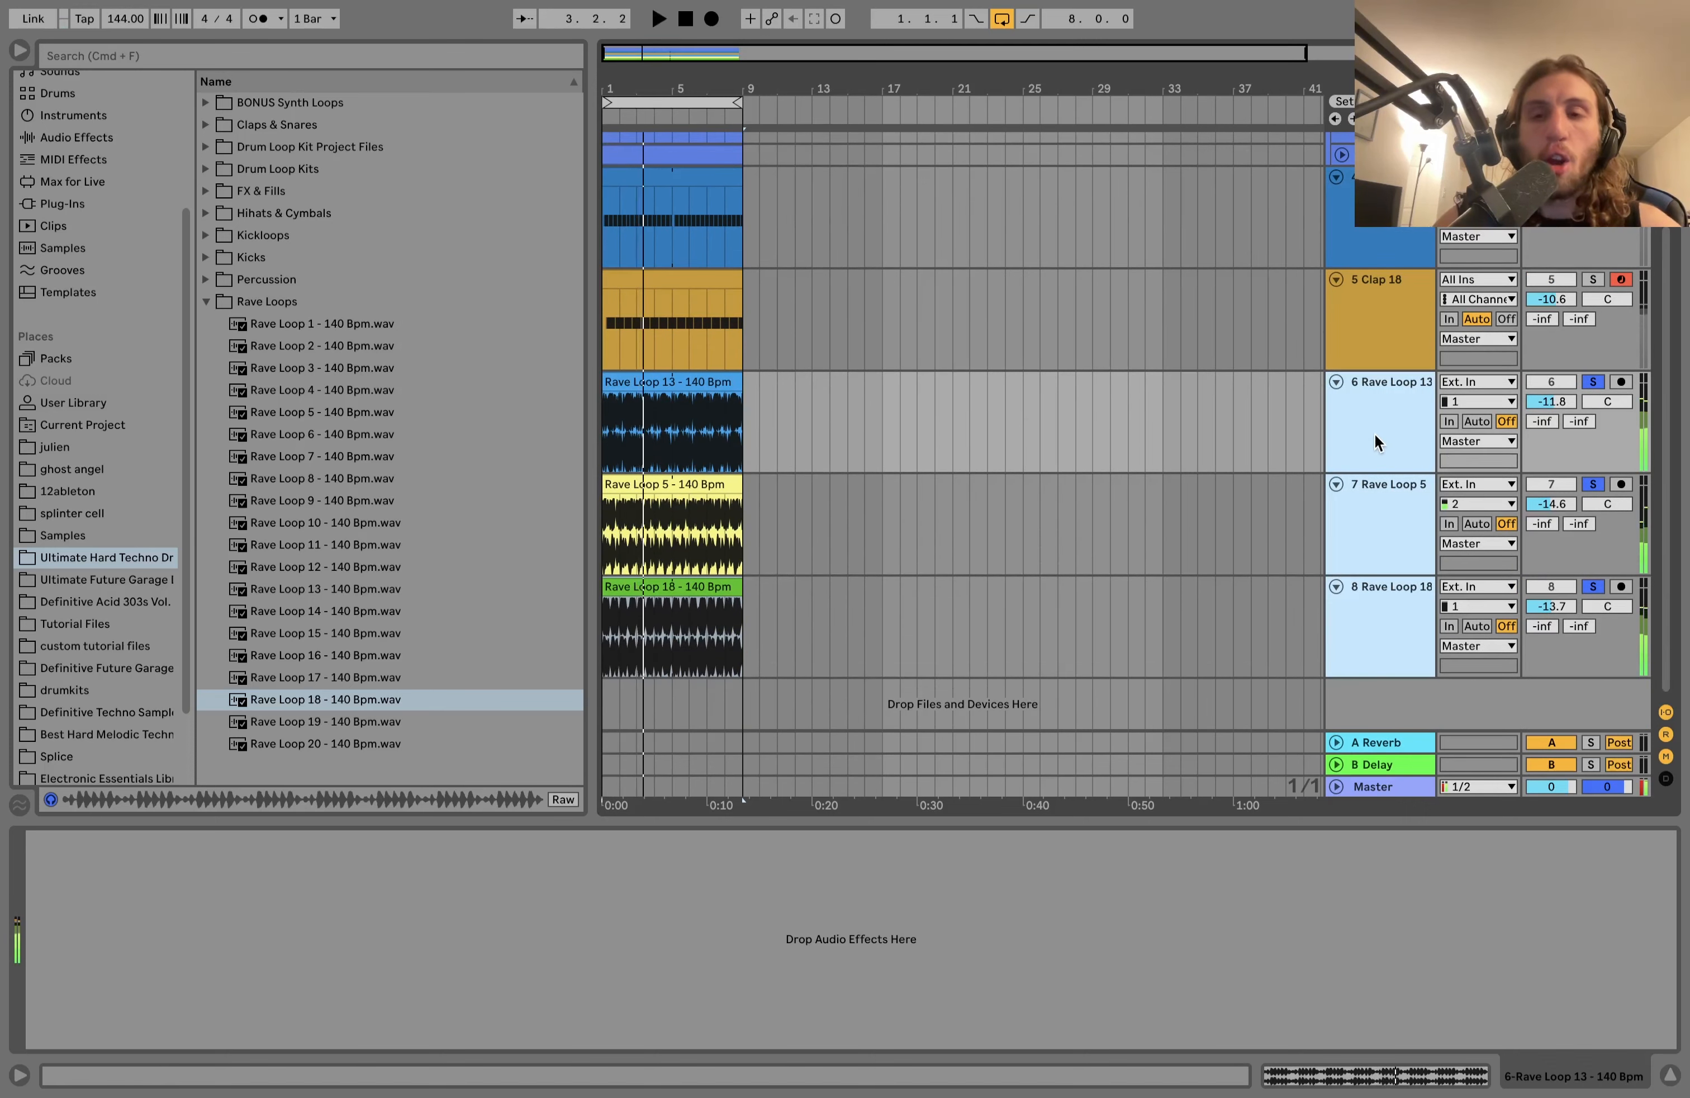
key(super+g)
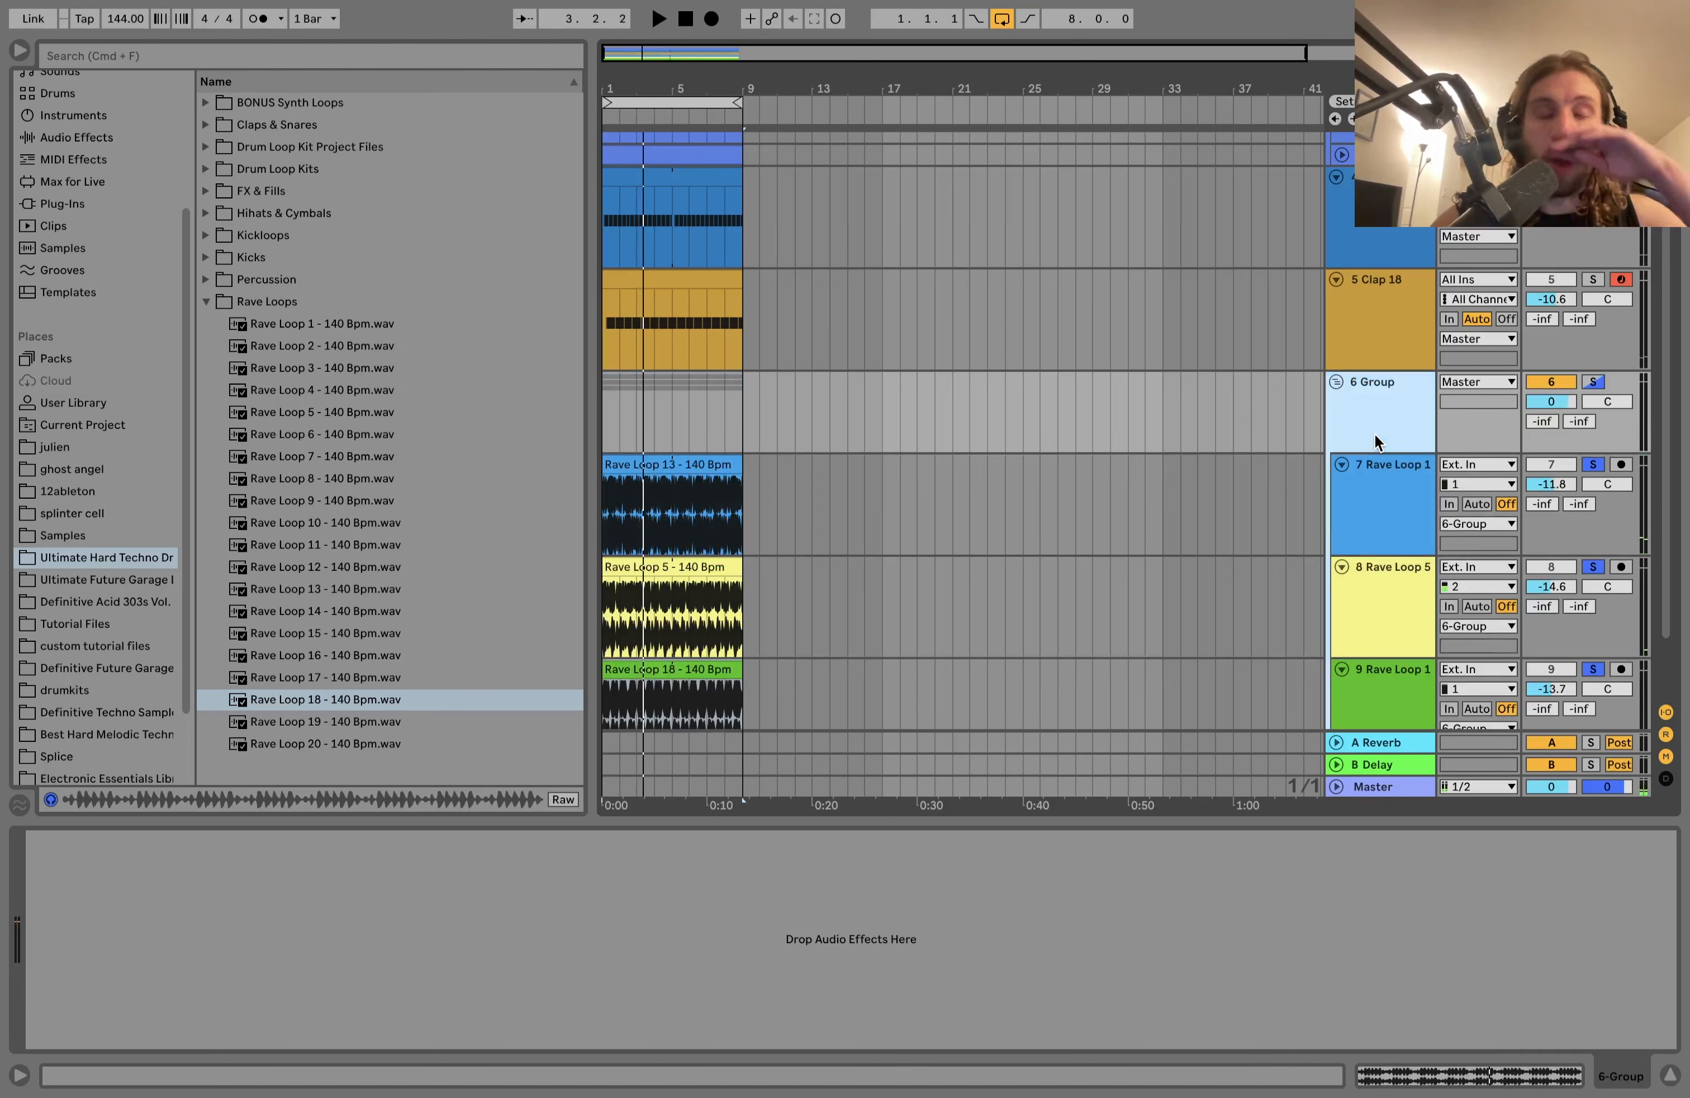
Step: Add a Compressor to the rave loop group and enable its sidechain with 3-kick 1 as the audio source
click(64, 134)
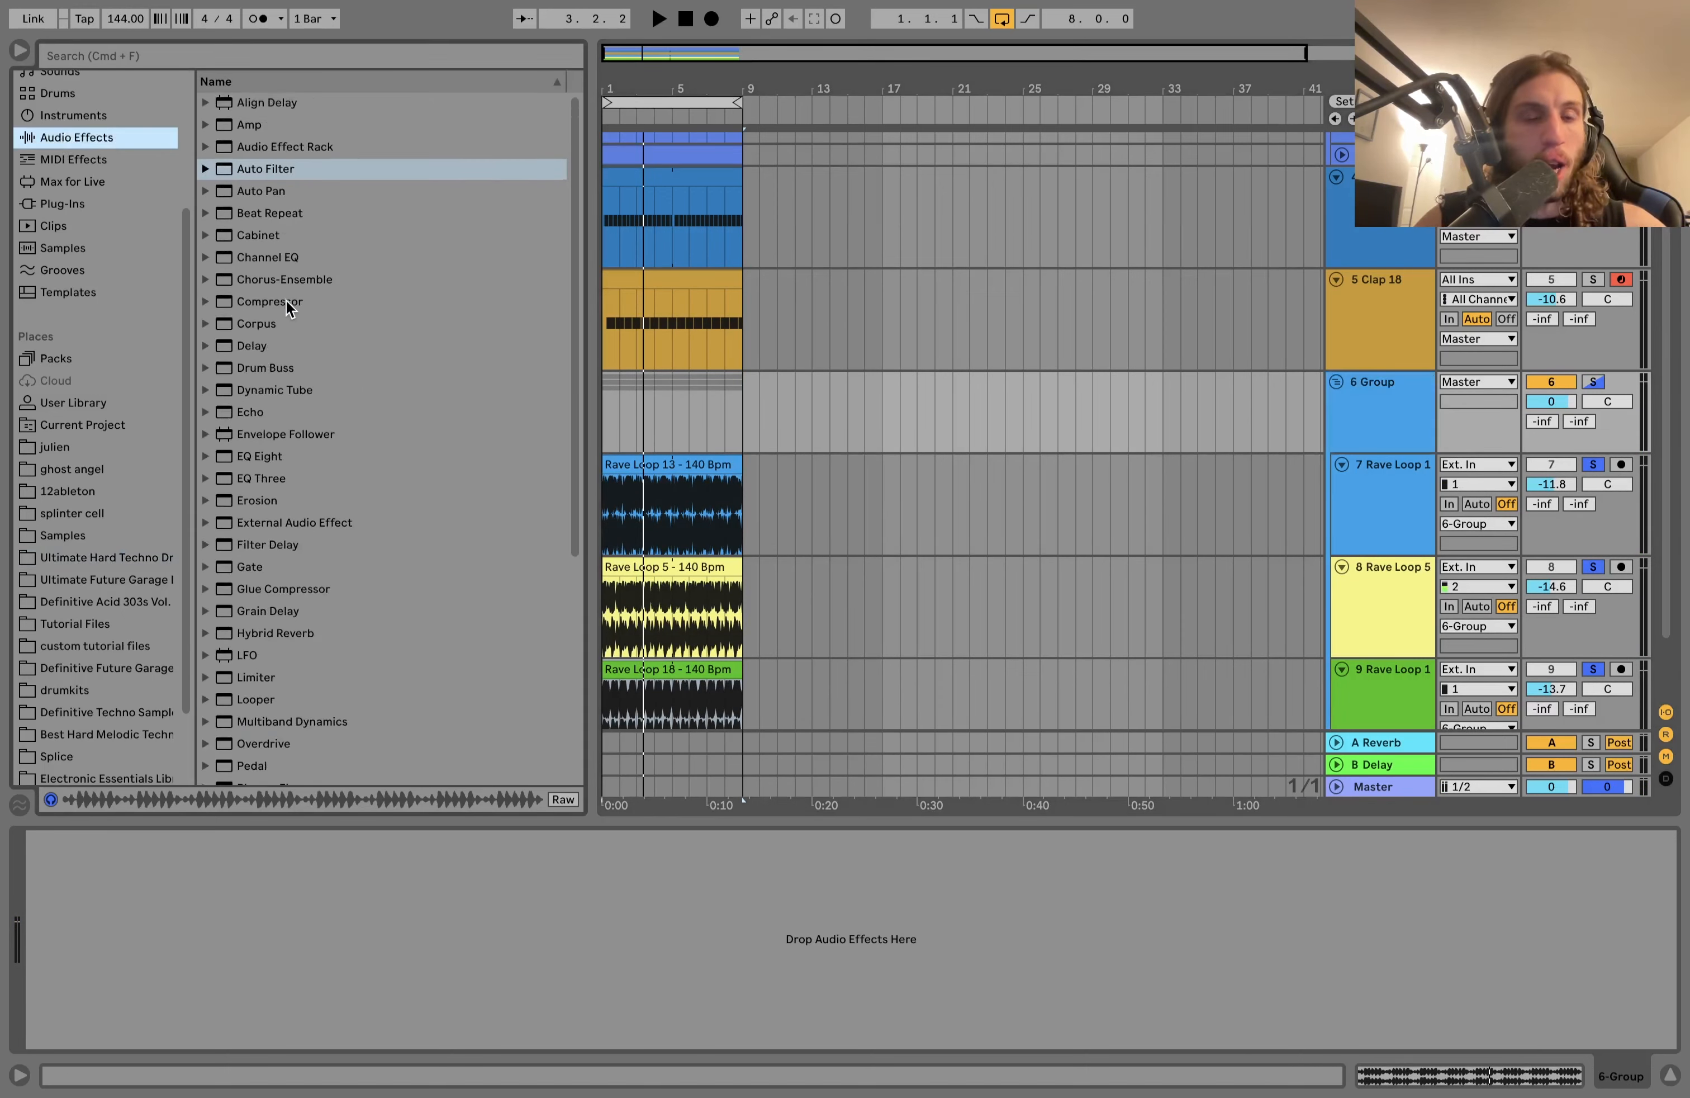
double_click(285, 300)
click(51, 842)
click(63, 859)
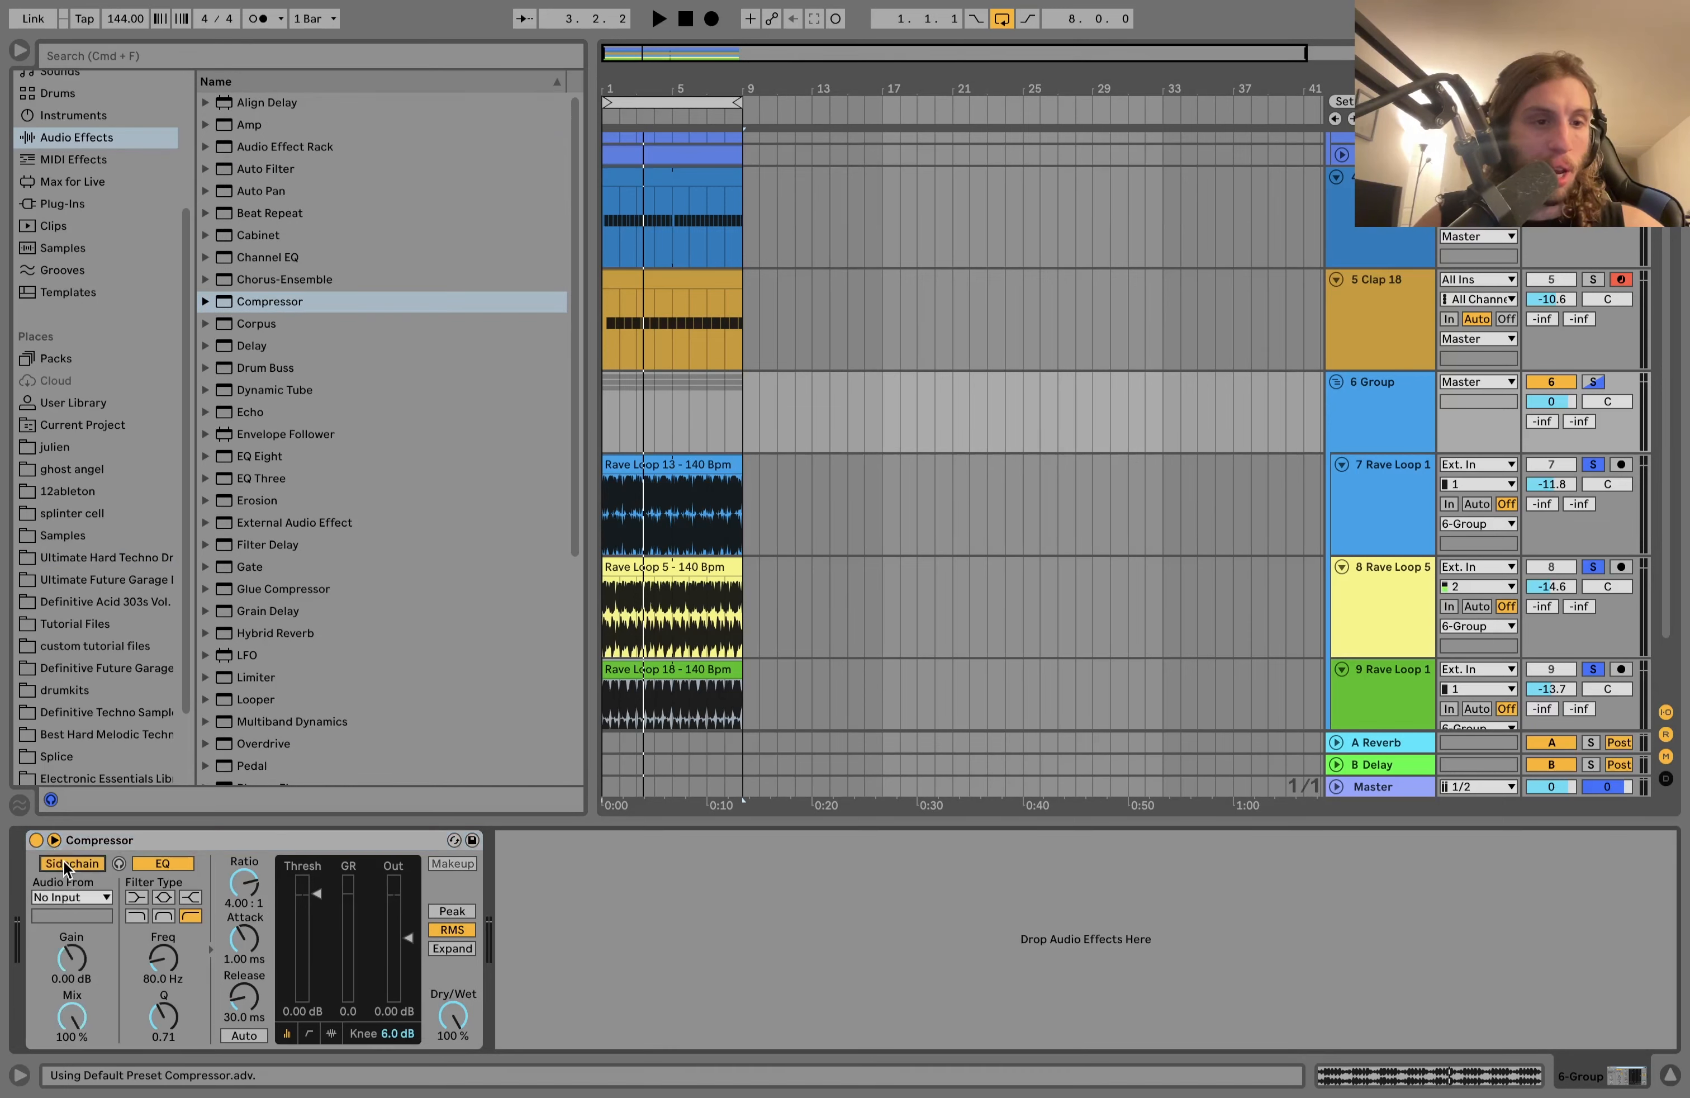
click(75, 897)
click(117, 696)
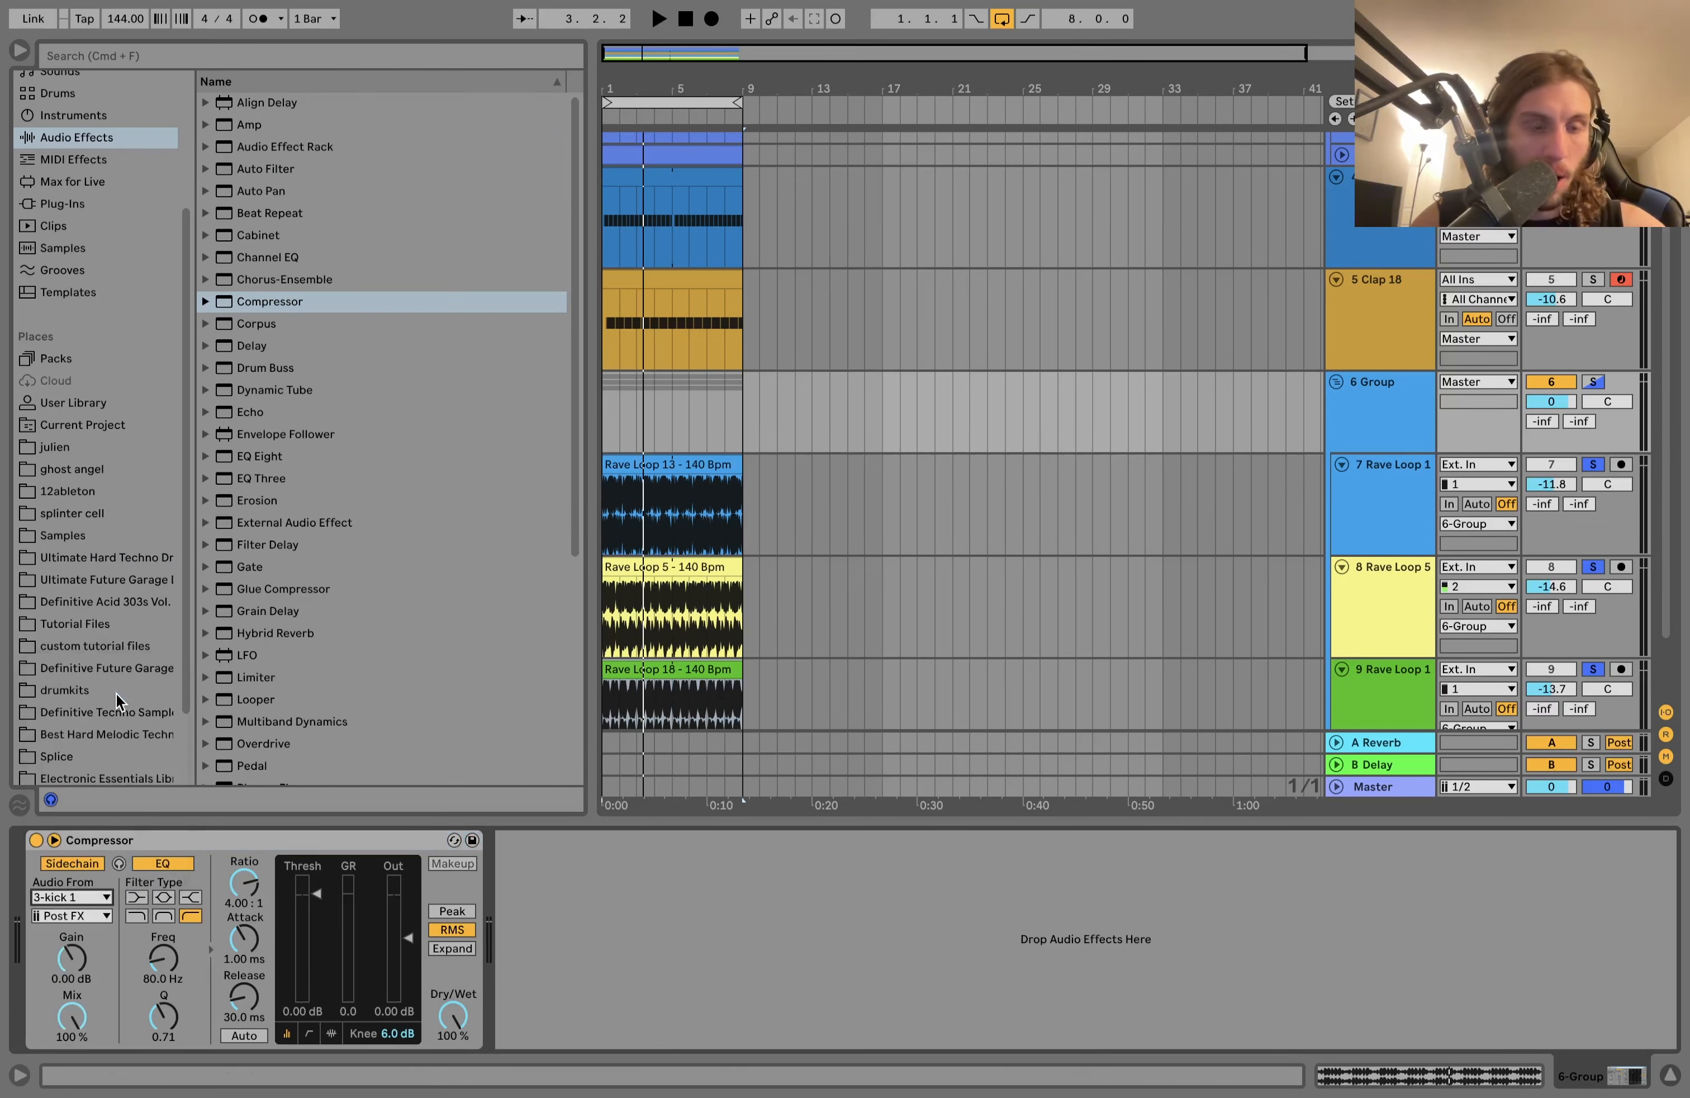
Step: During playback, set the Compressor's sidechain source to 2-kick 1 and threshold to -16.8 dB, and unsolo the rave loops
key(space)
drag(305, 895, 303, 948)
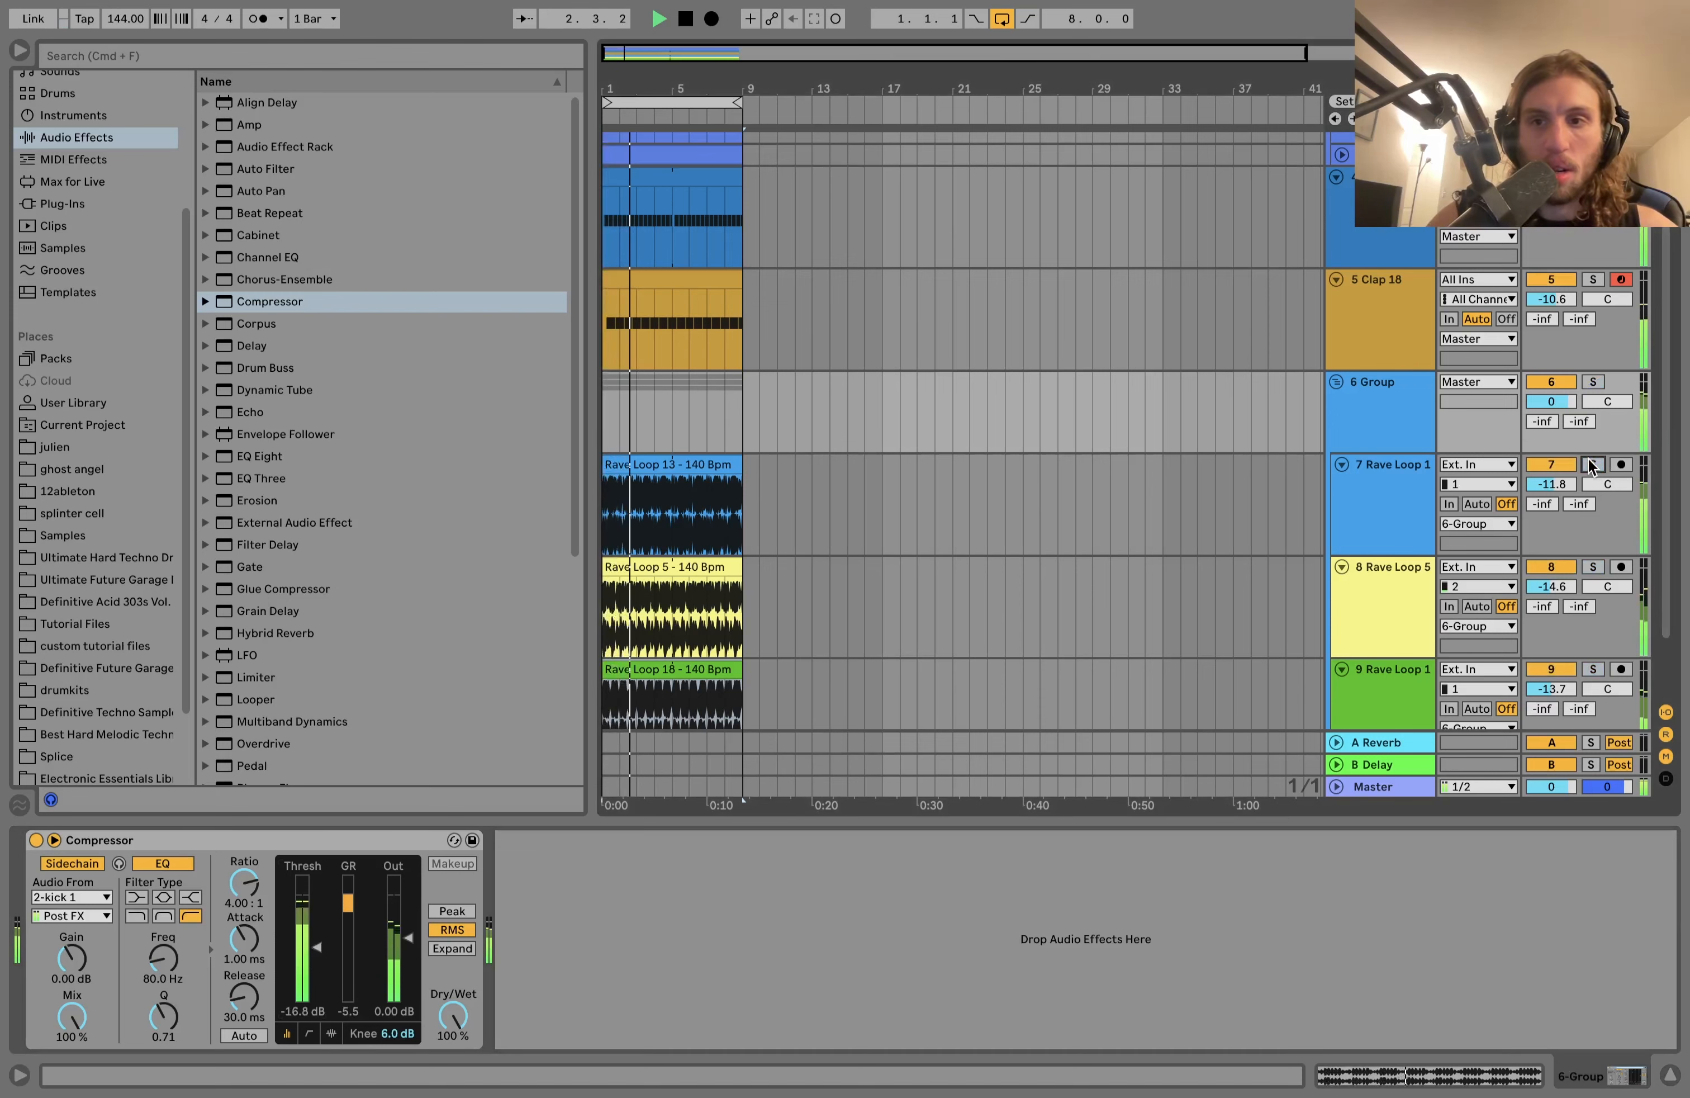
scroll(1415, 420, down, 2)
scroll(1414, 420, up, 6)
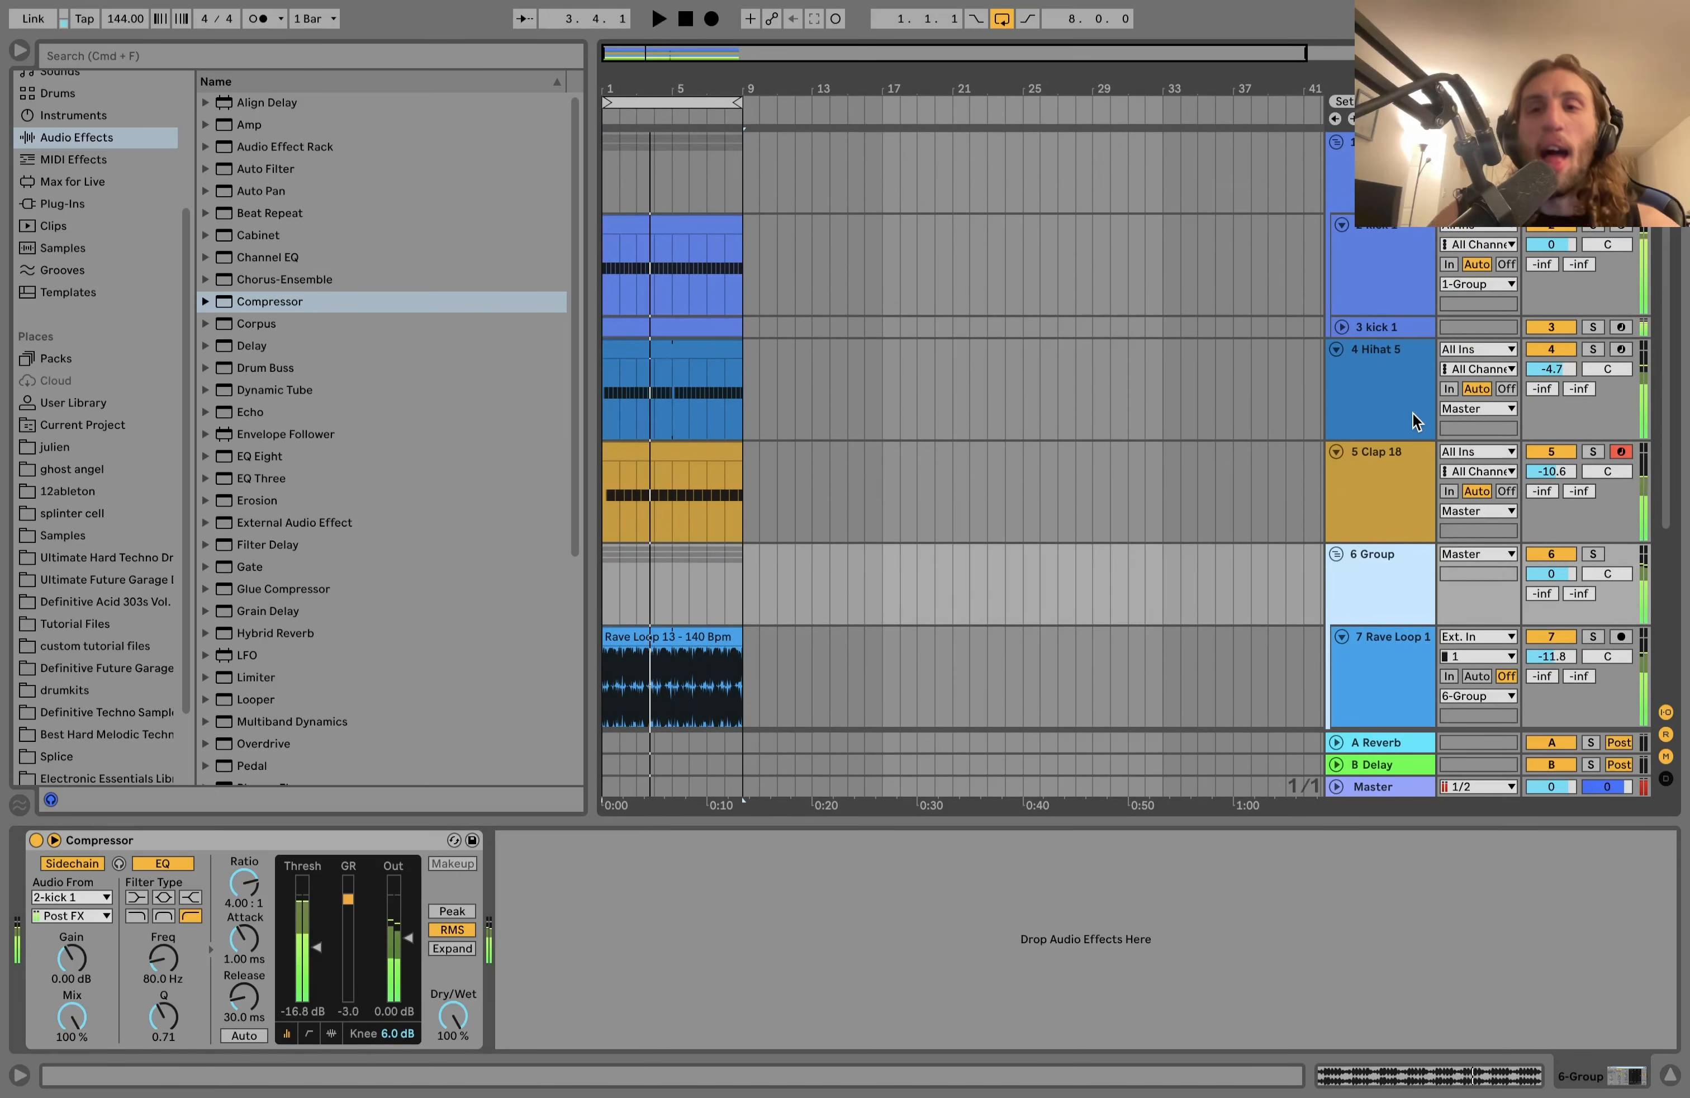
key(space)
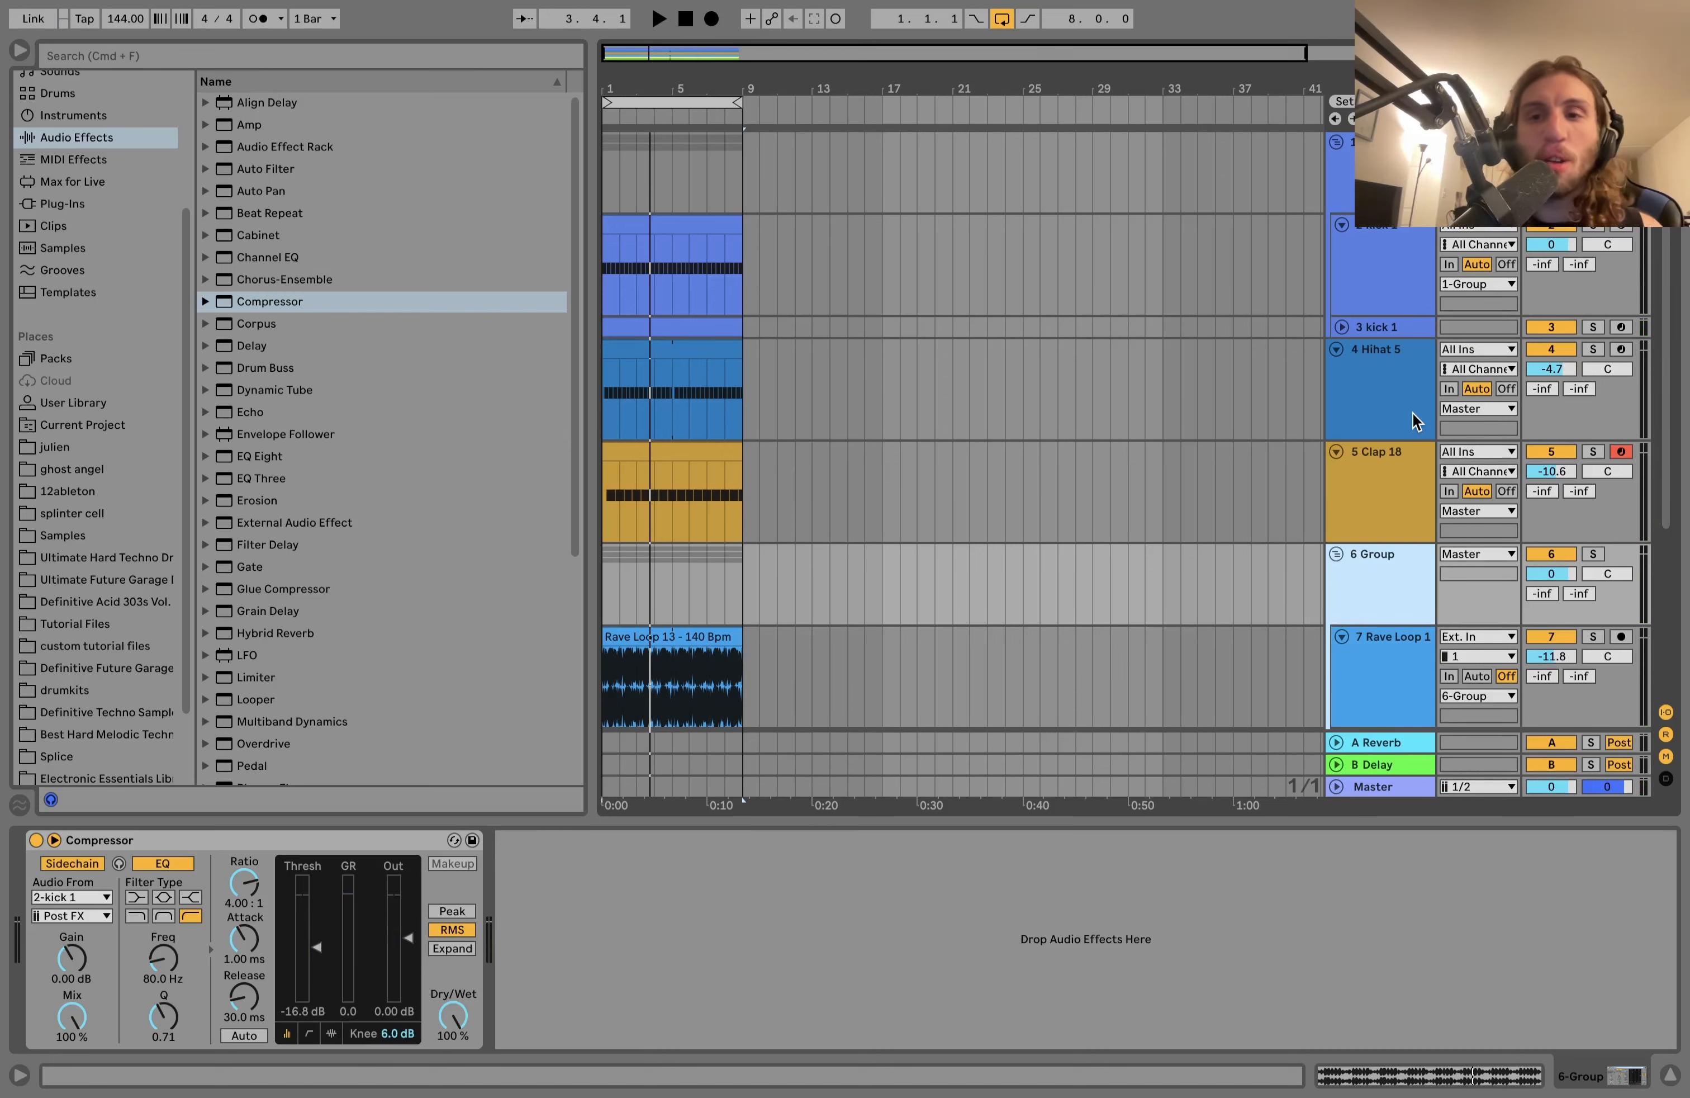
Step: Fold the Clap 18 and Hihat 5 tracks, and collapse and reopen the kick group
click(1408, 471)
click(1336, 451)
click(1335, 349)
click(1336, 142)
click(1338, 209)
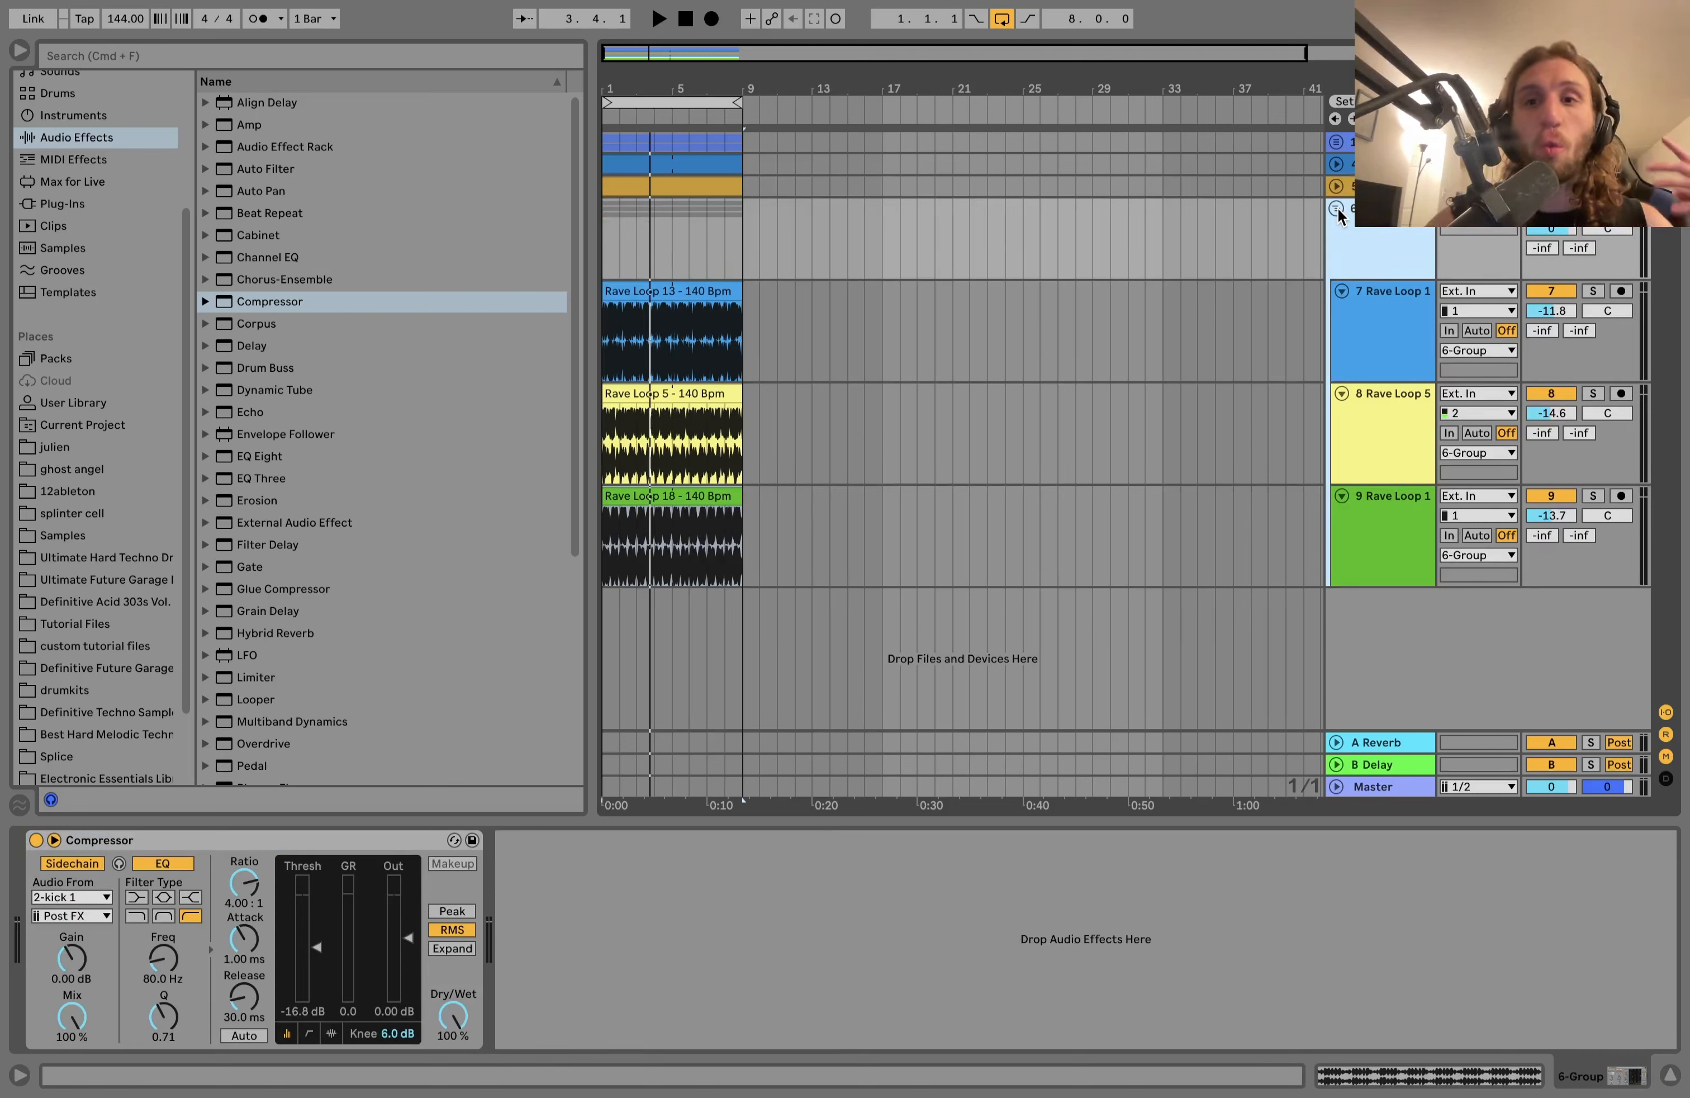
click(1336, 142)
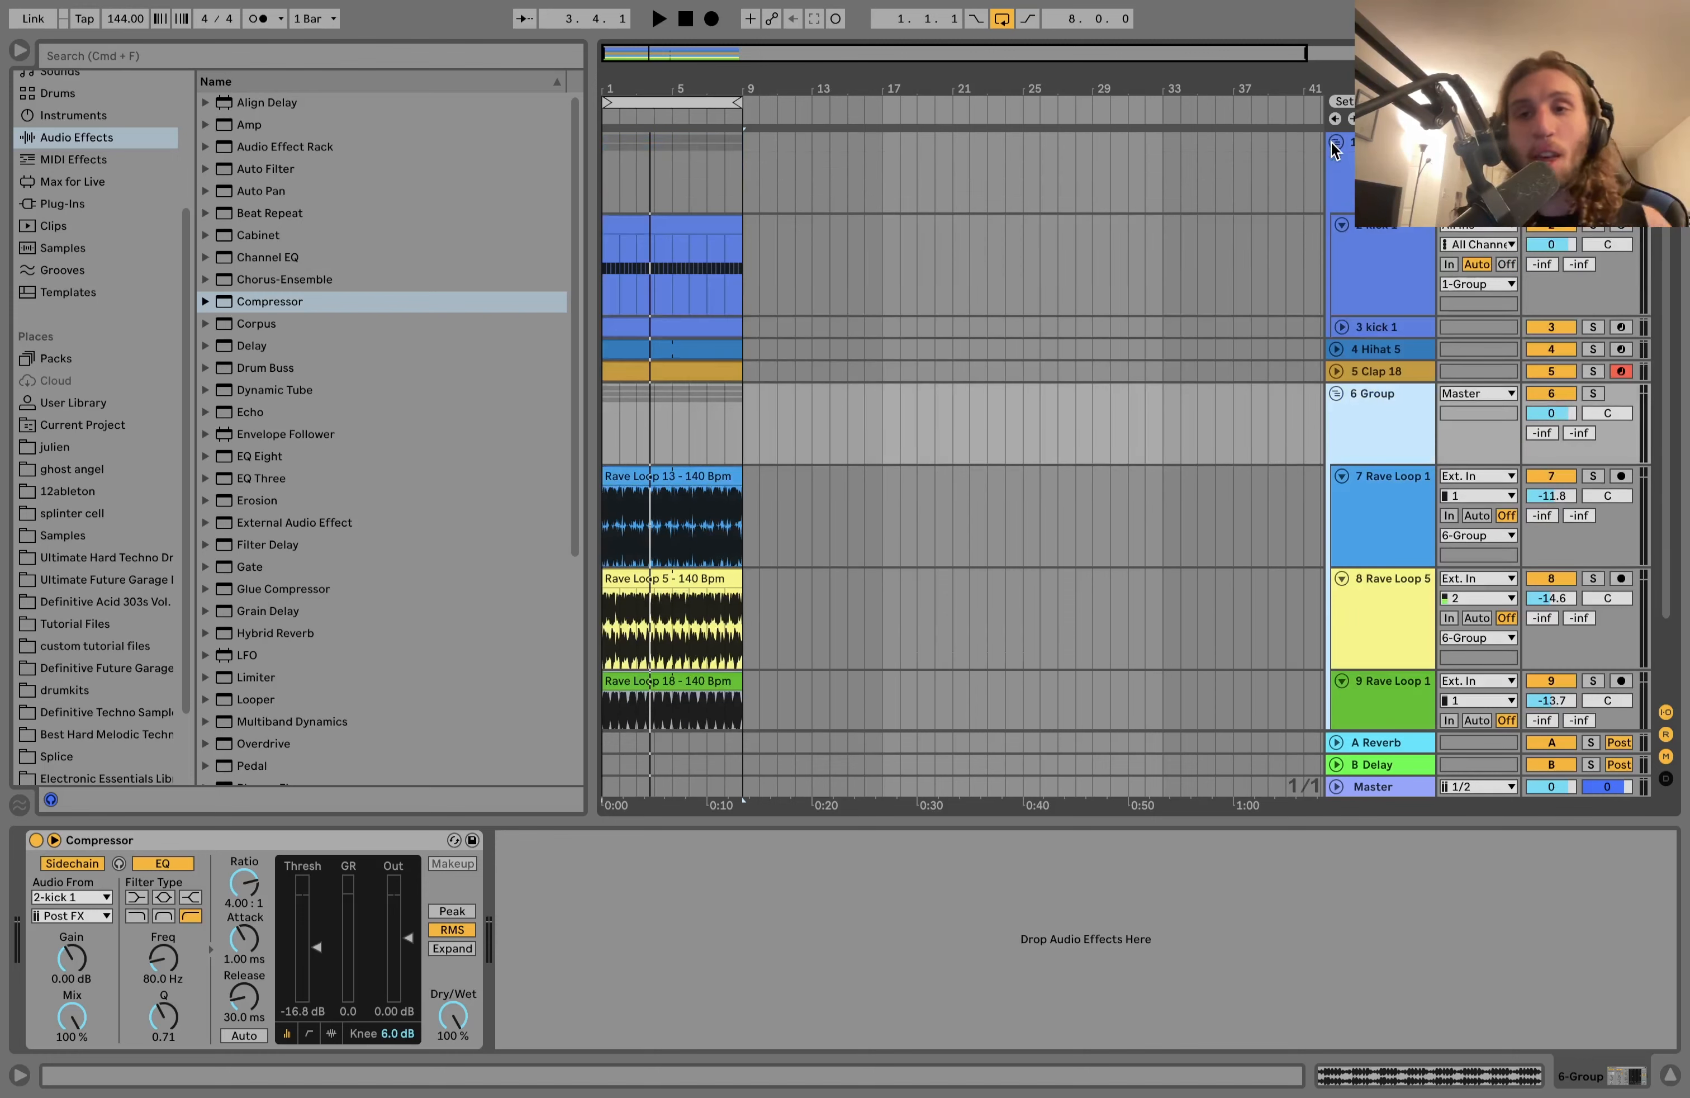